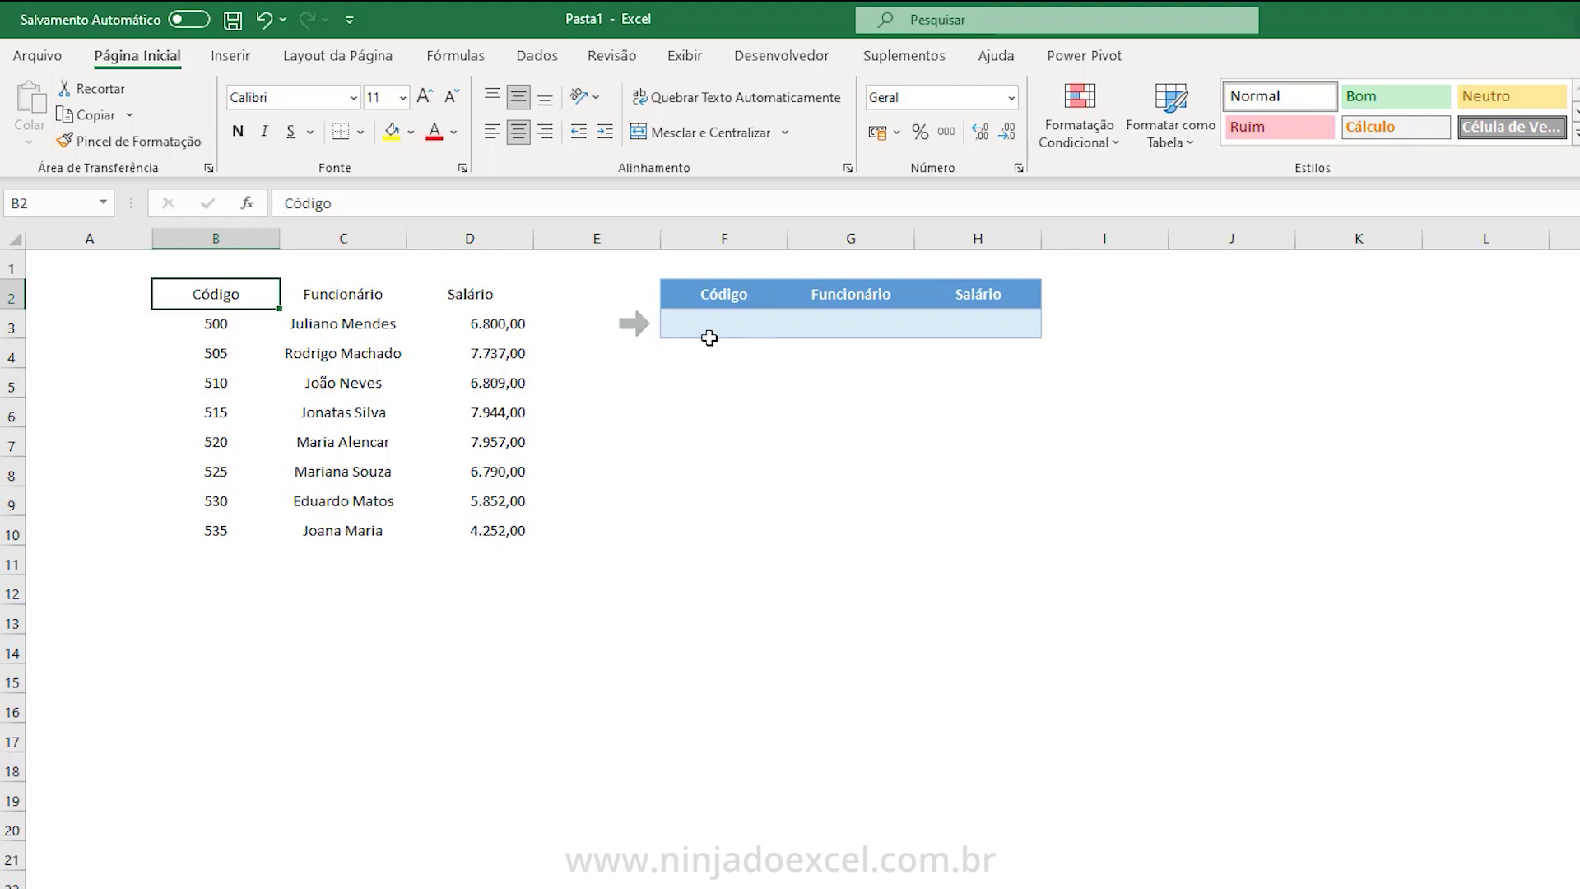
# Enter lookup code 530 in F3.
pyautogui.click(703, 327)
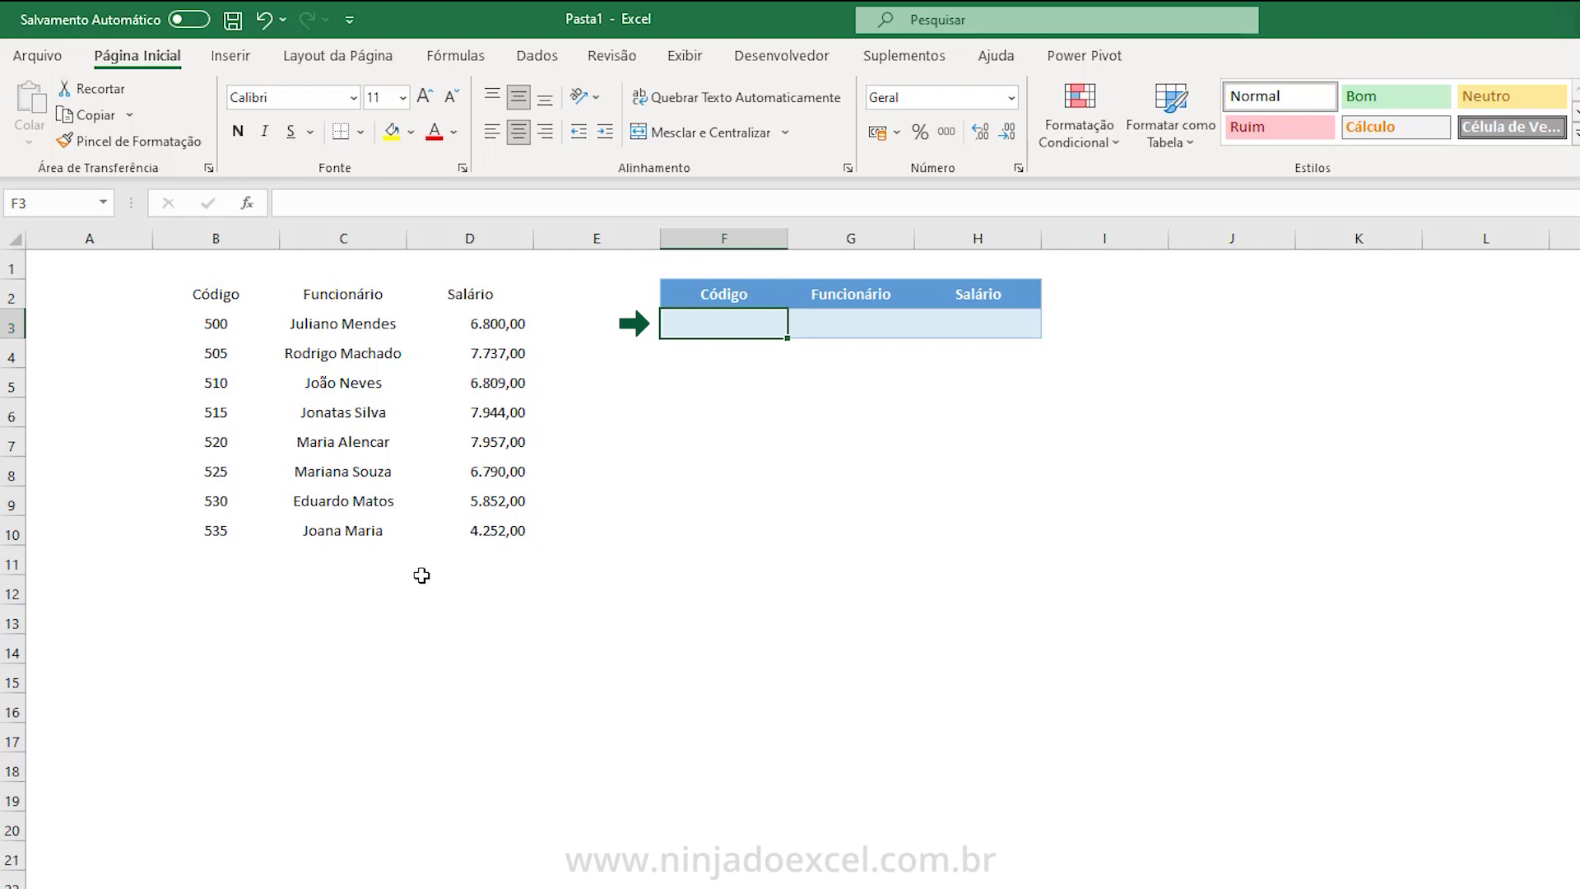
pyautogui.write('5')
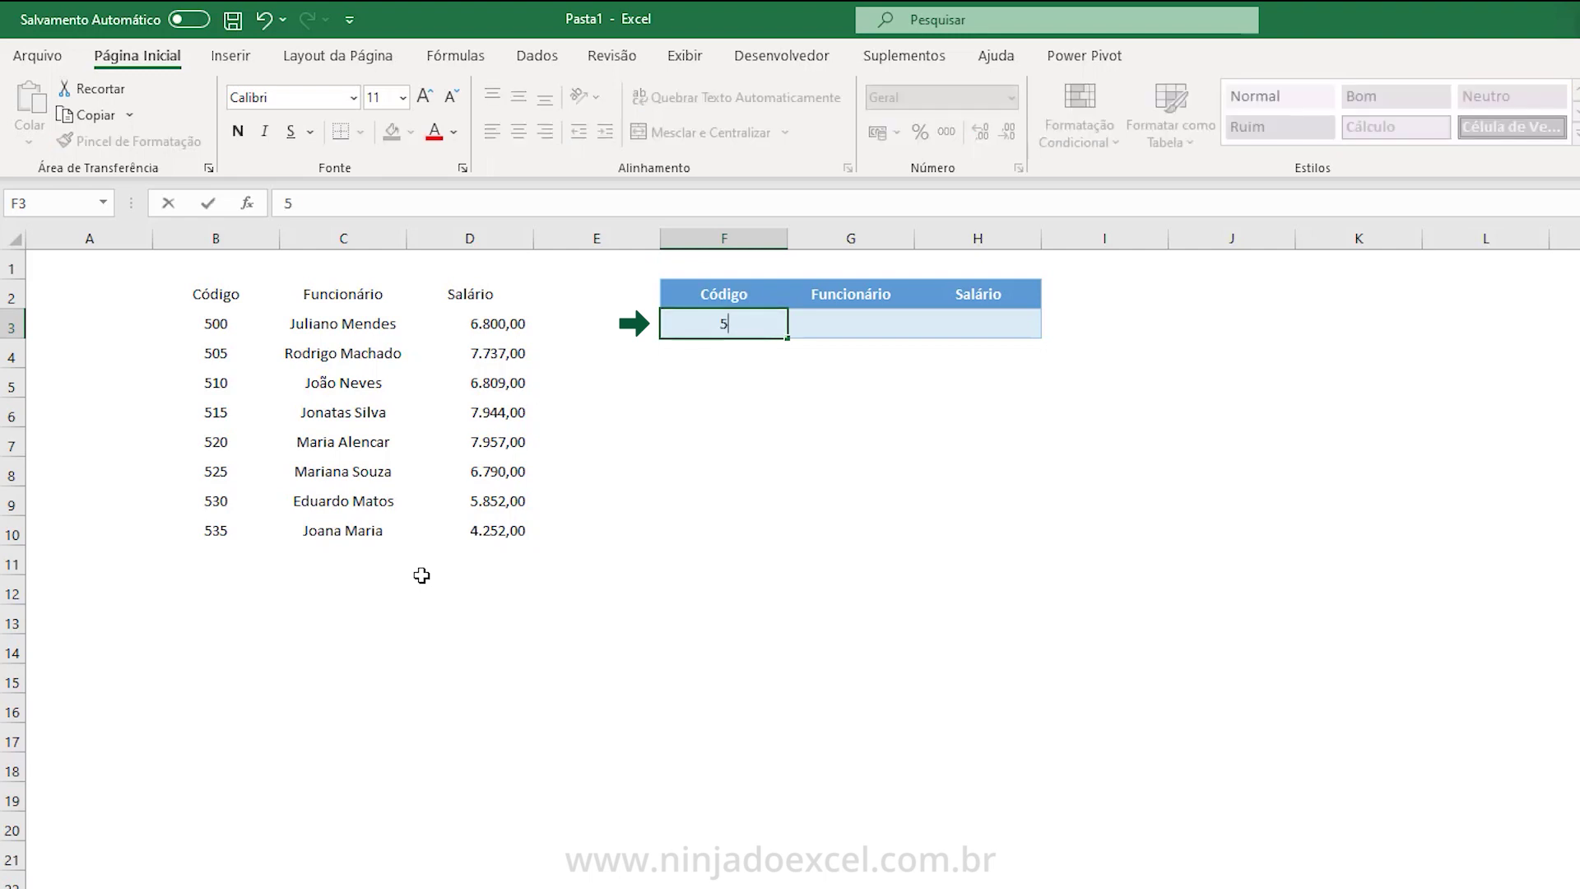
pyautogui.write('30')
pyautogui.press('Tab')
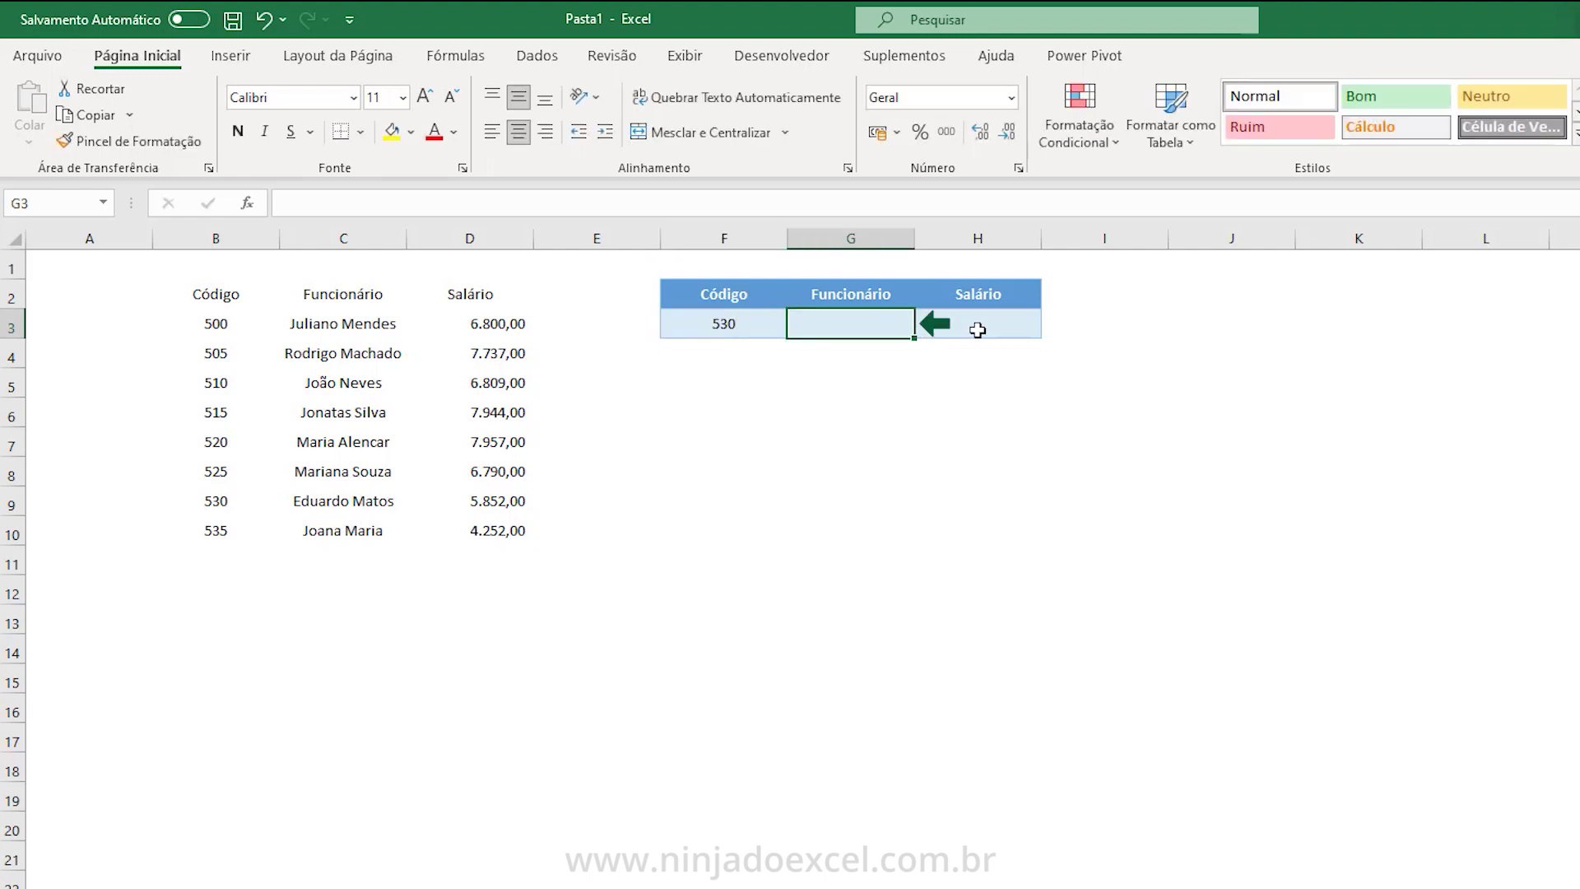
# Enter =PROCV(F3;B2:D10;2;0) in G3 to return the employee's name.
pyautogui.write('=')
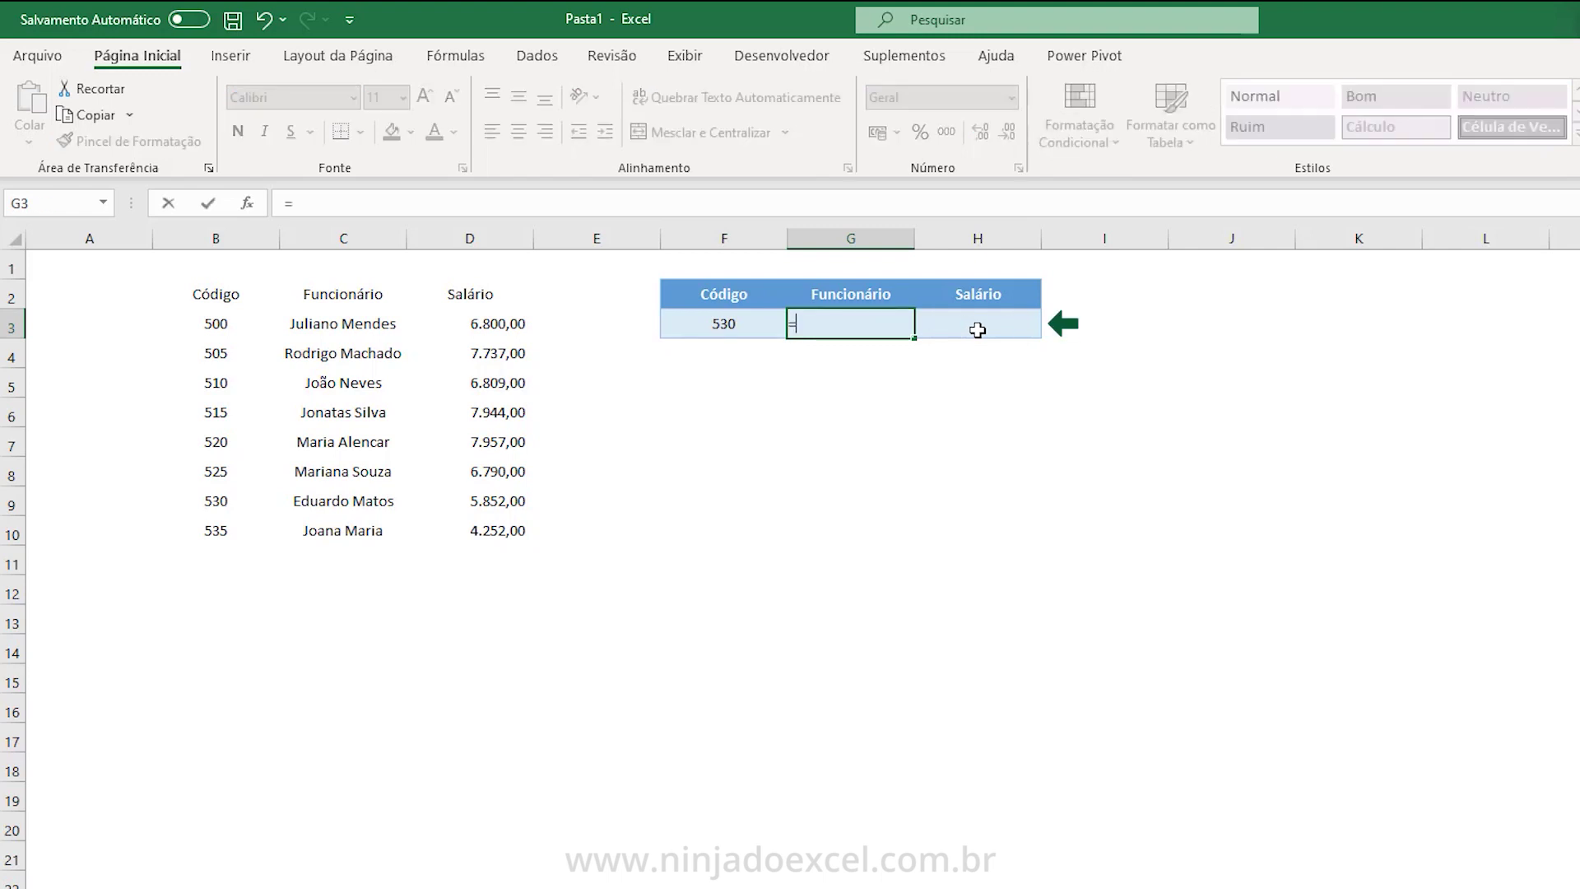
pyautogui.write('procv')
pyautogui.press('Tab')
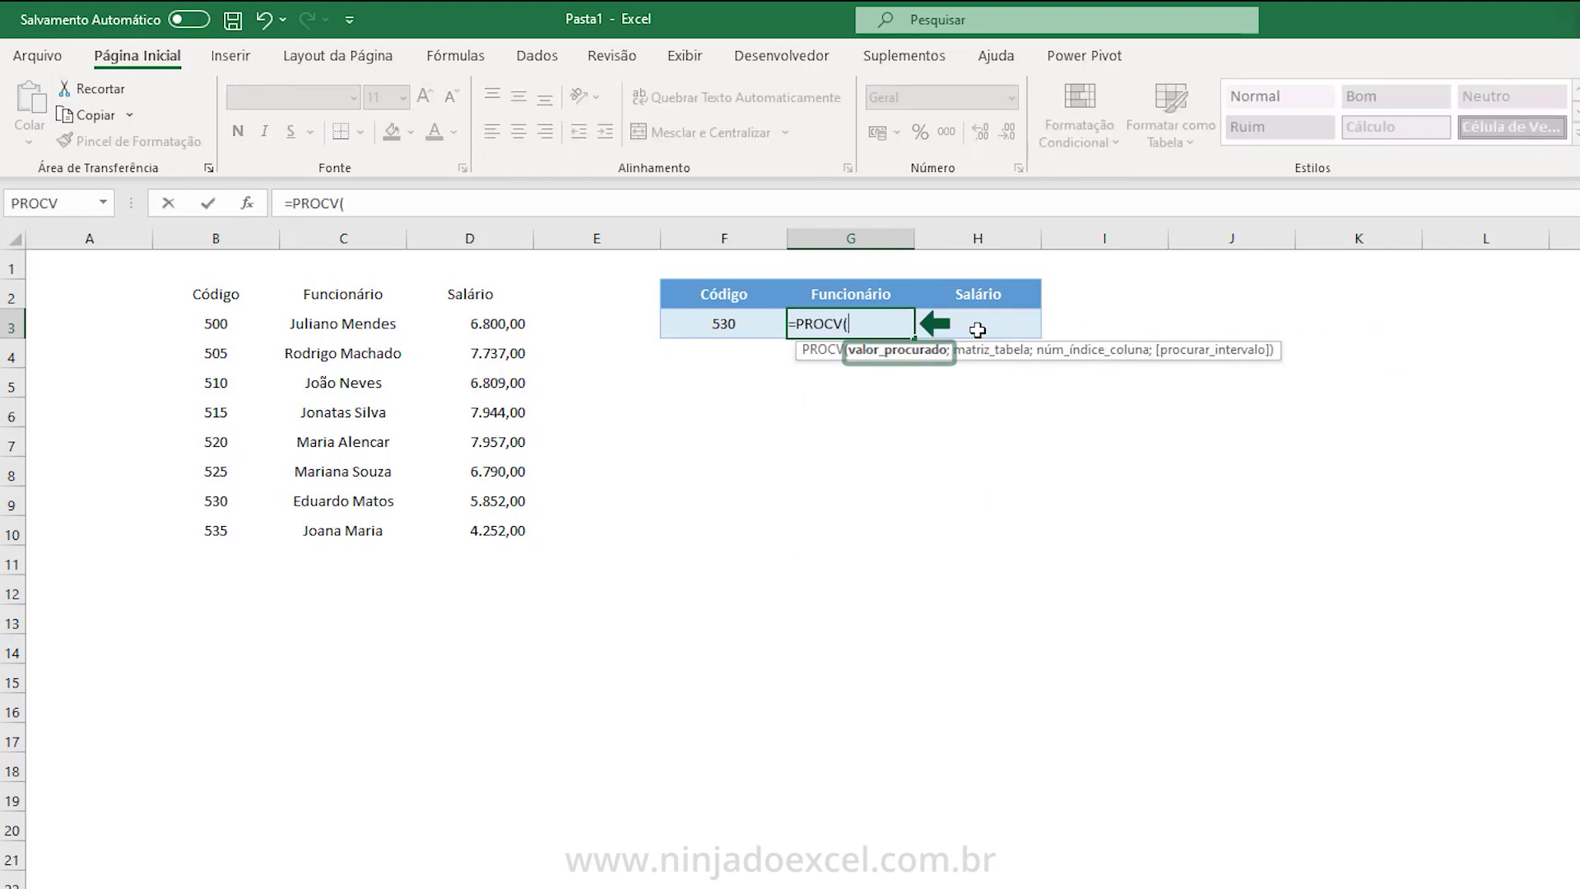
pyautogui.click(718, 322)
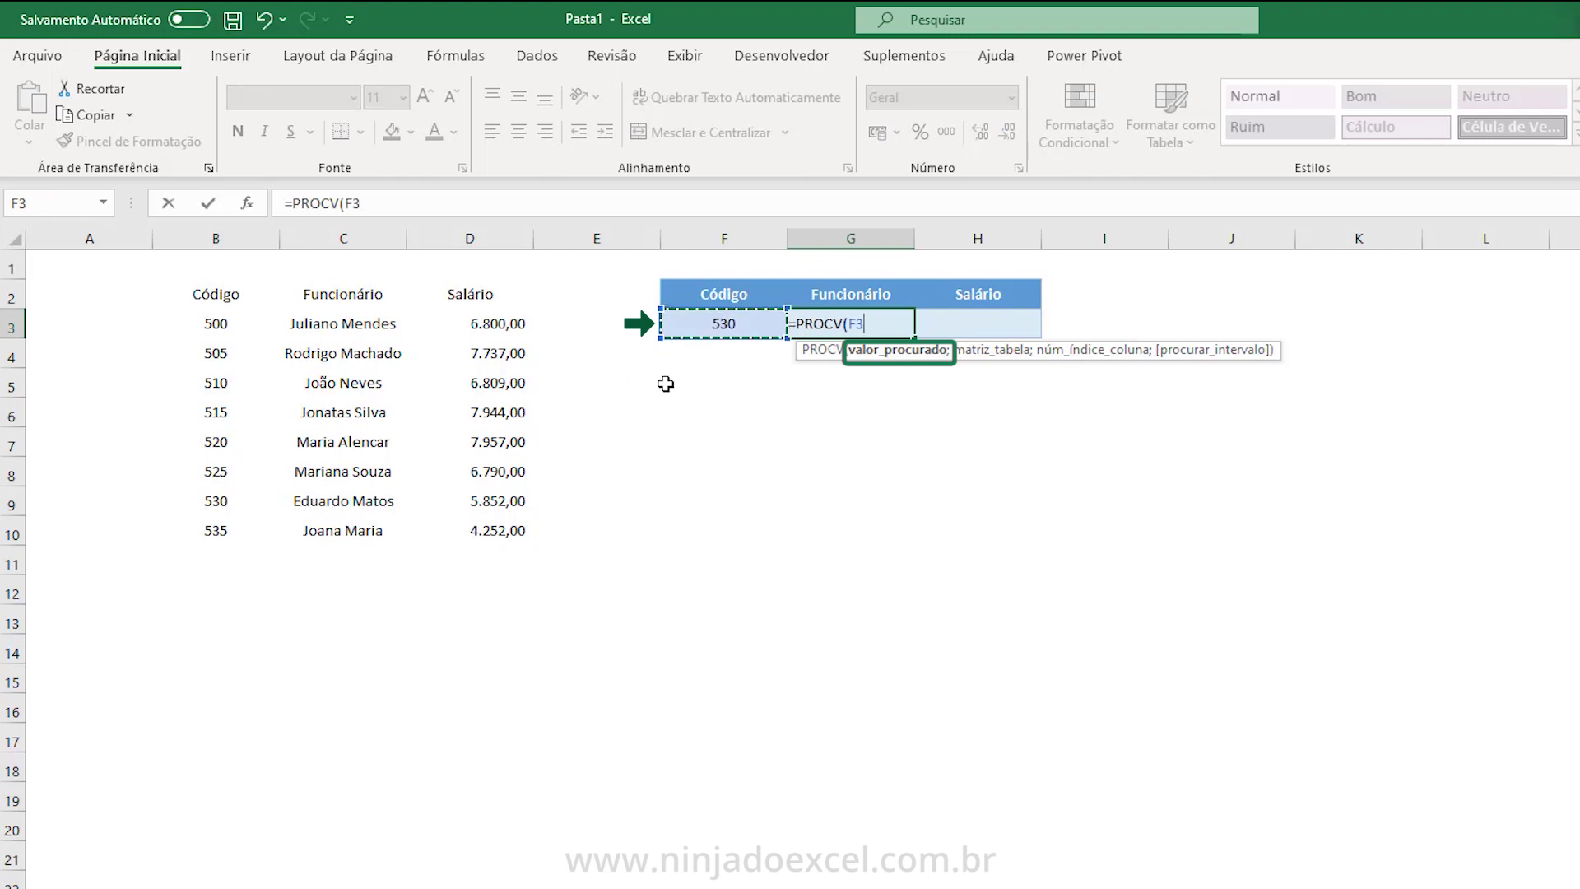
pyautogui.write(';')
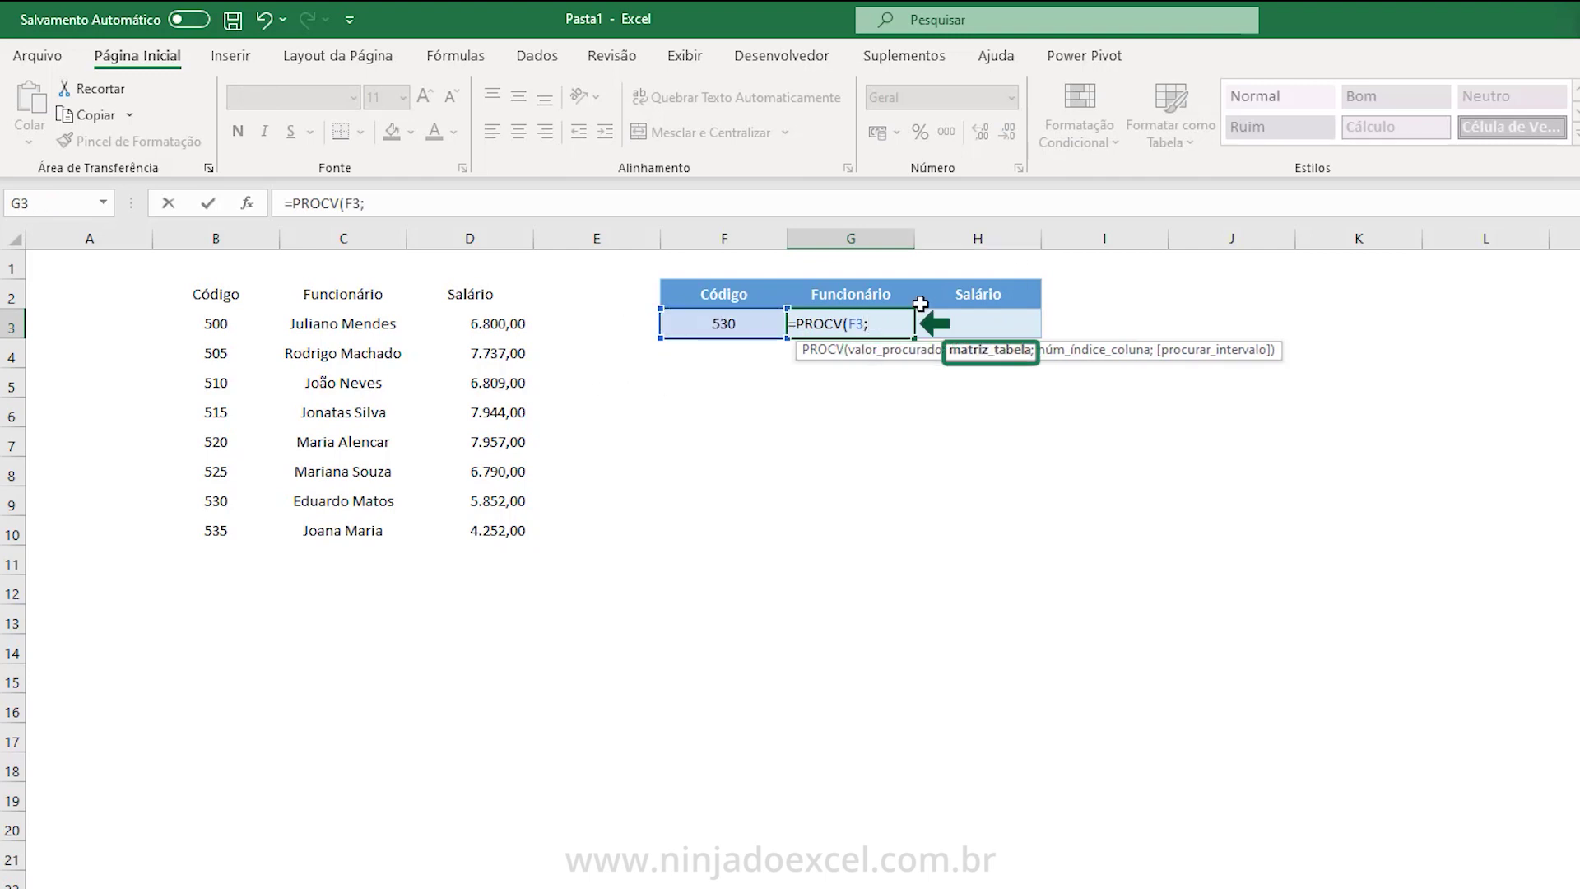
pyautogui.moveTo(216, 294); pyautogui.dragTo(471, 543)
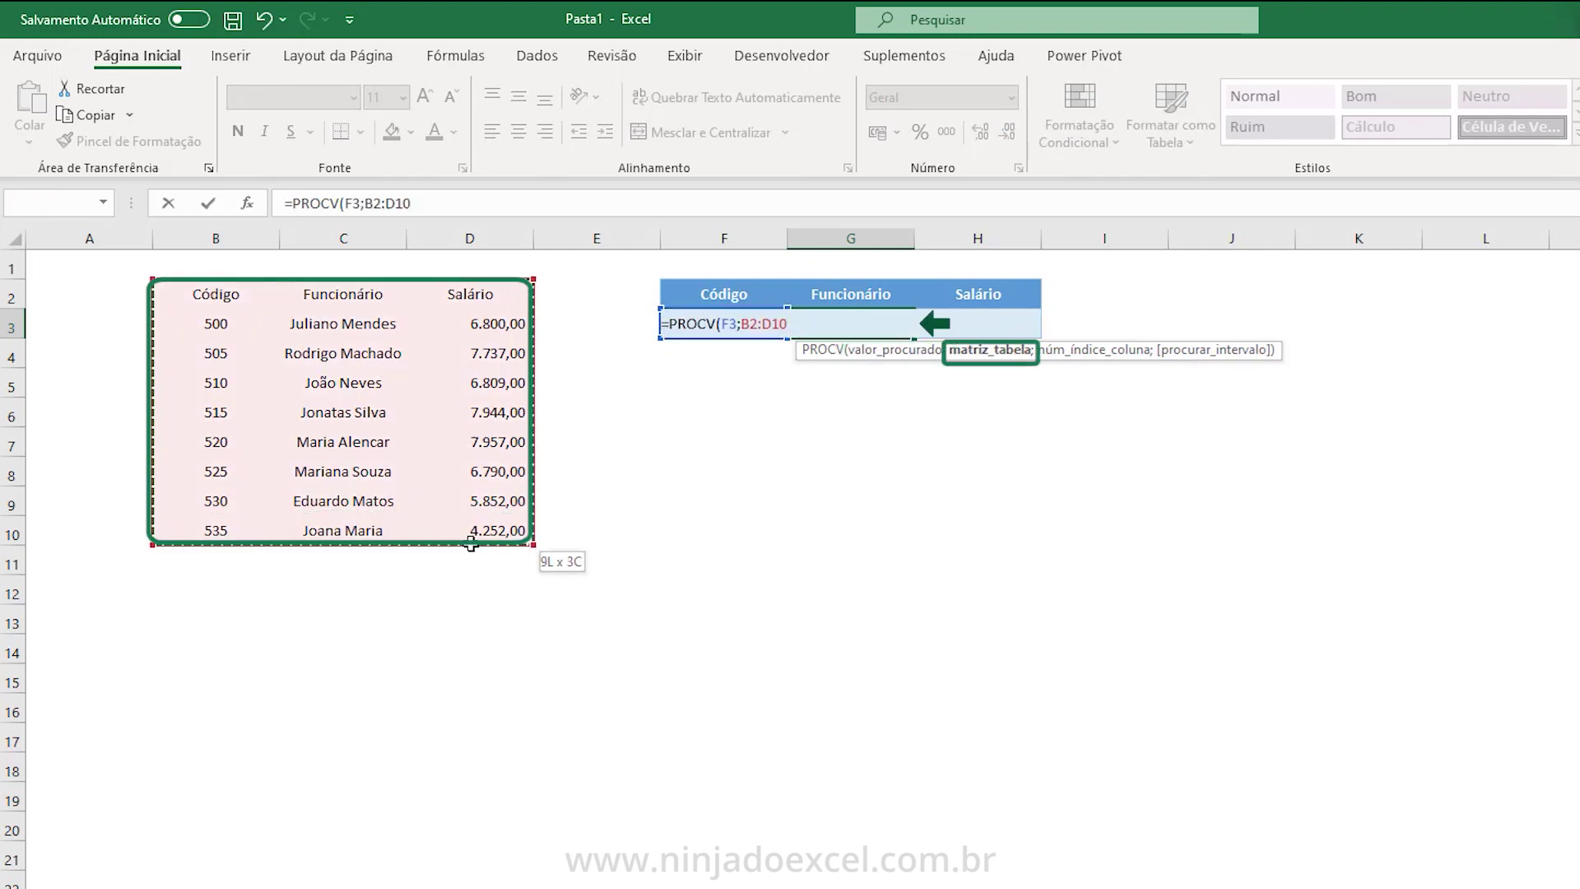
pyautogui.write(';')
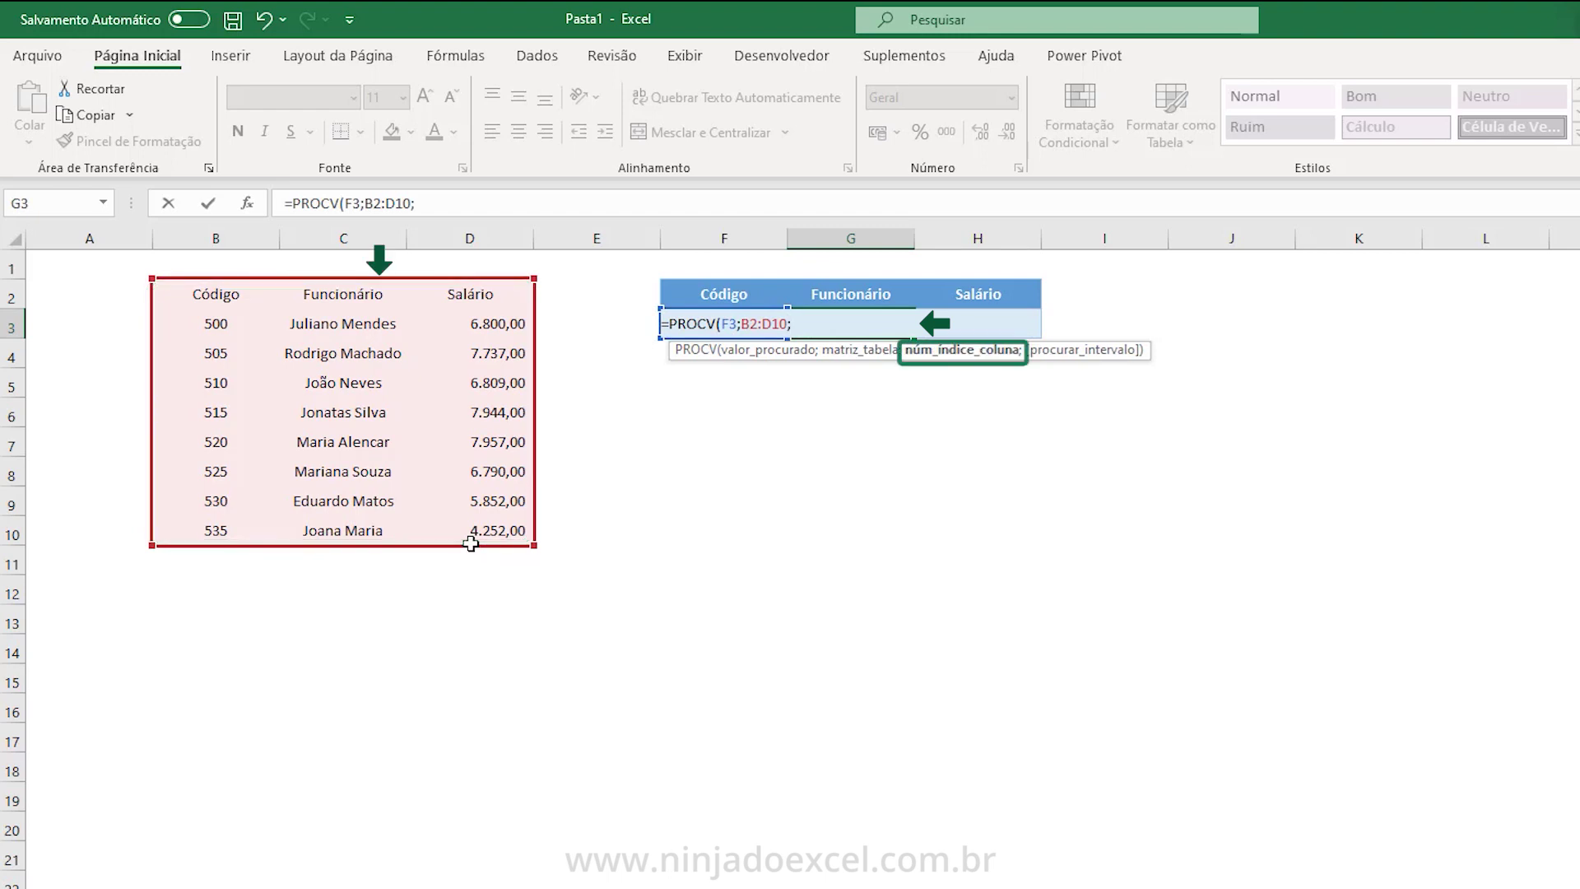
pyautogui.write('2;0')
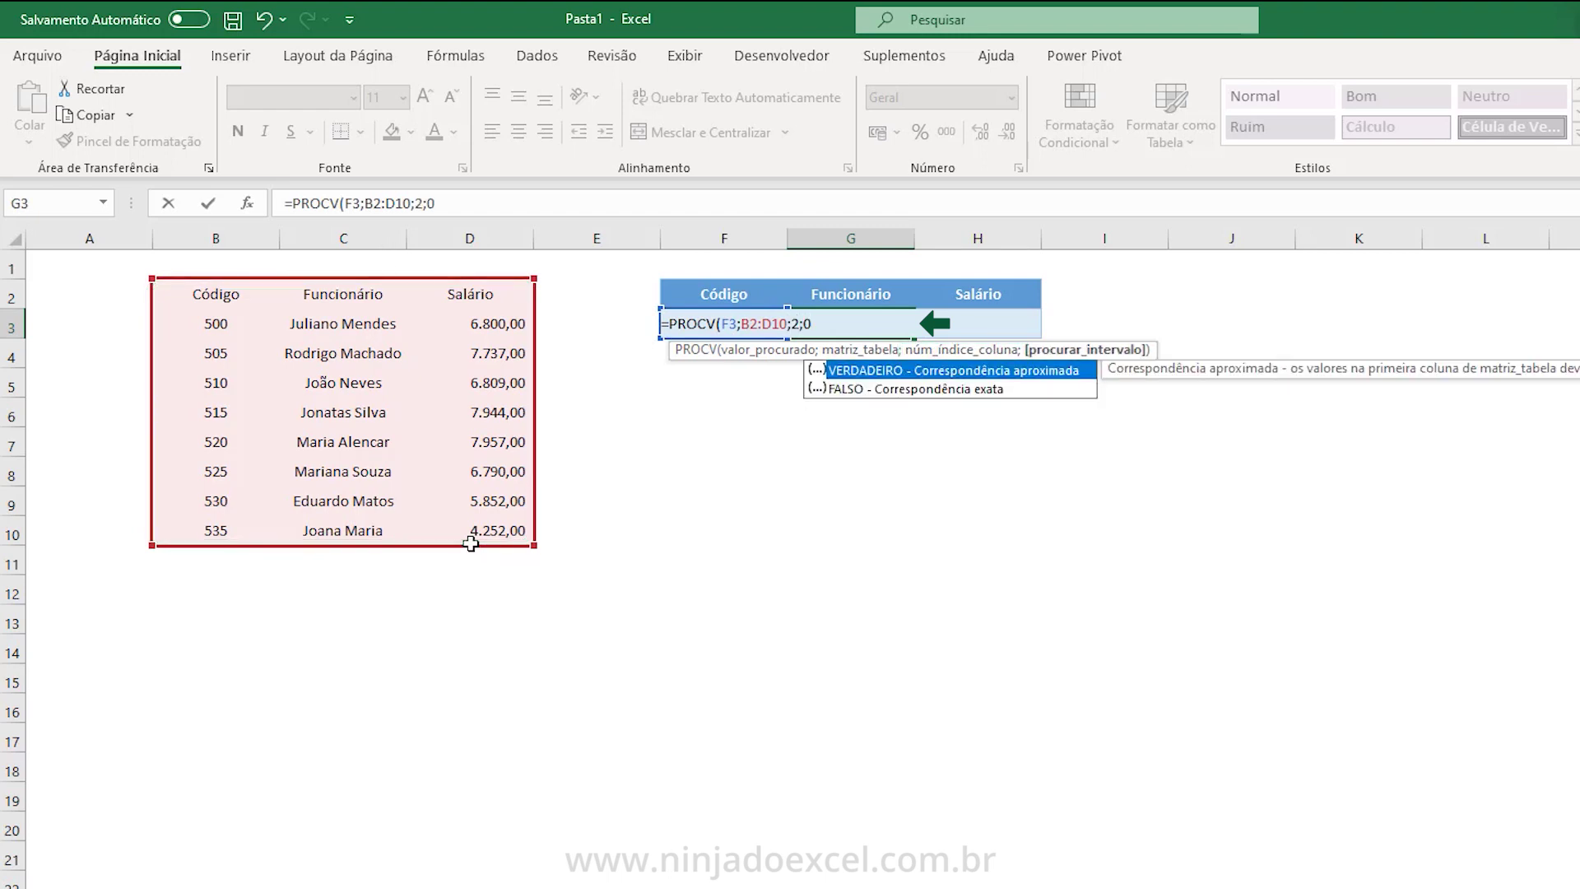
pyautogui.write(')')
pyautogui.press('Return')
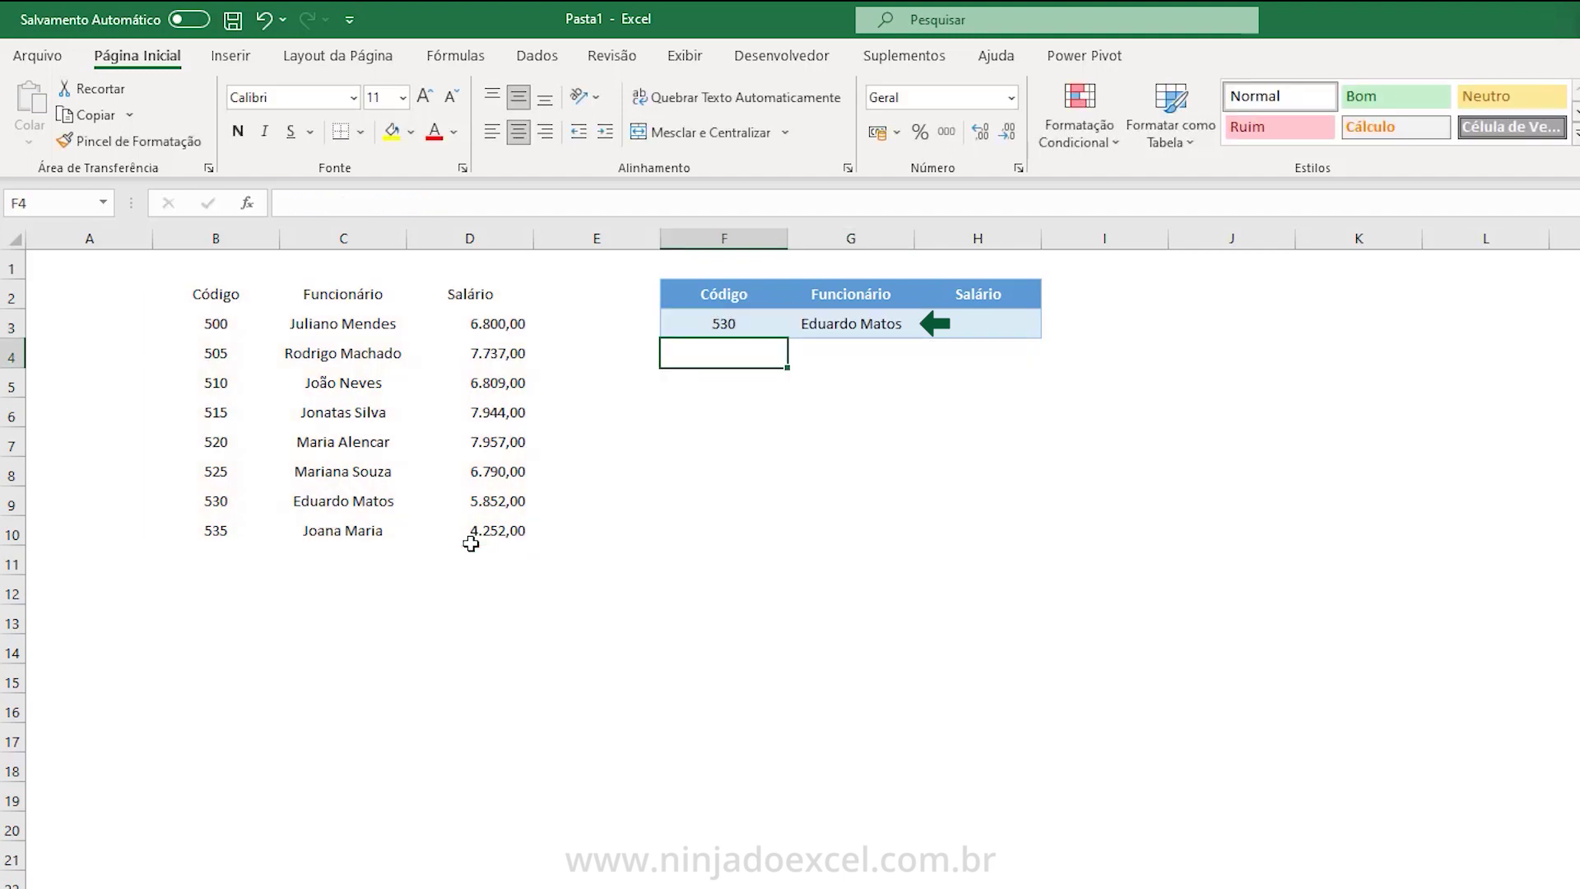
# Copy G3's formula into H3 with column index 3 to return the salary.
pyautogui.press('Up')
pyautogui.press('Right')
pyautogui.press('F2')
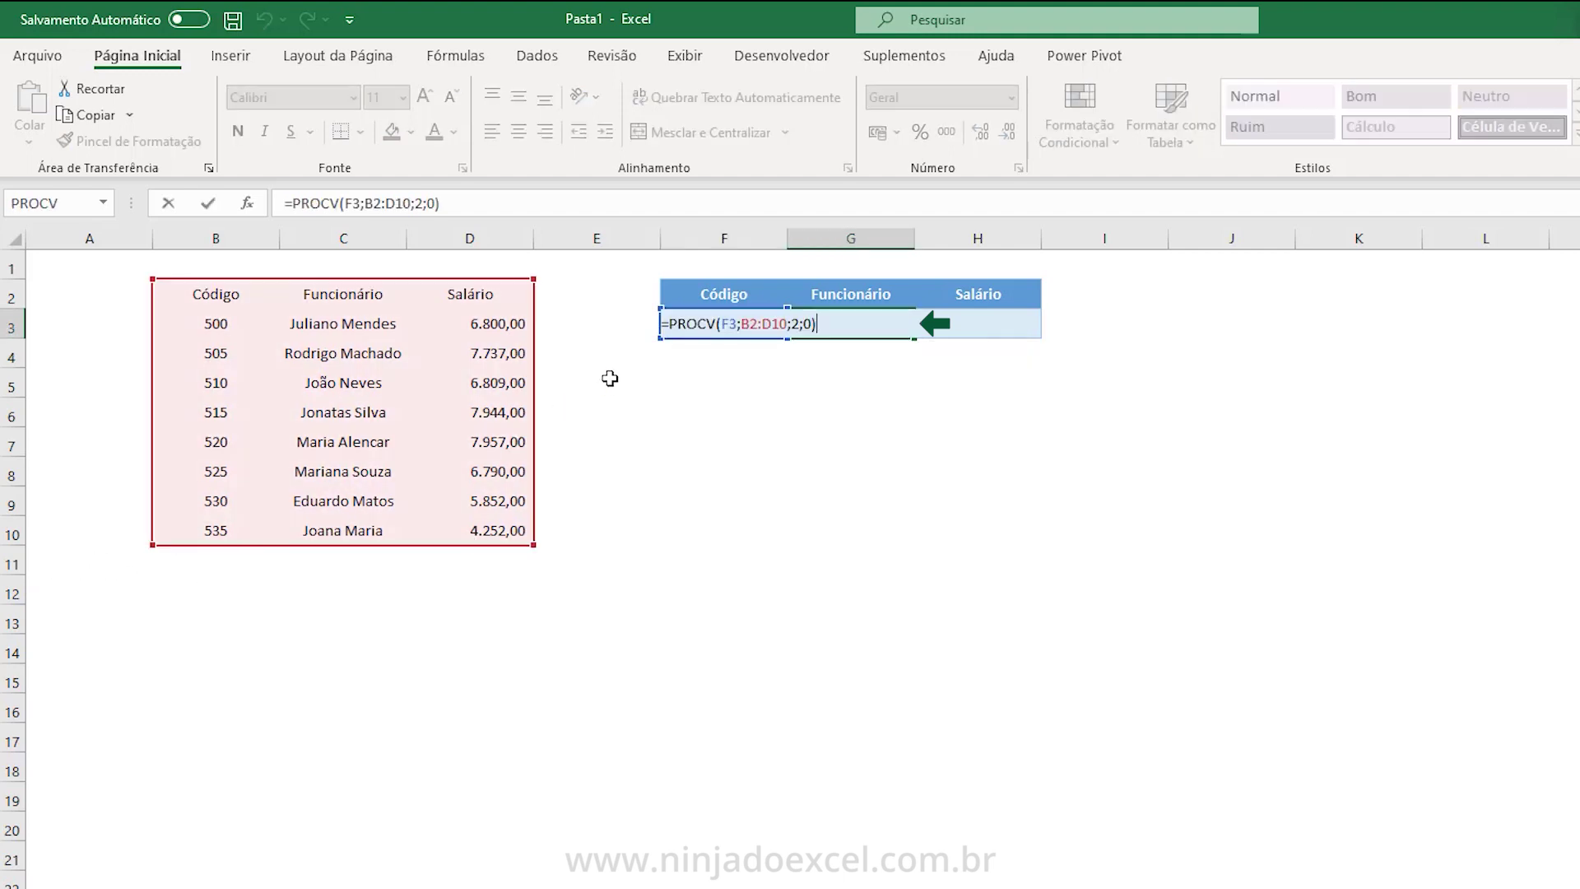
pyautogui.hotkey('shift', 'Home')
pyautogui.hotkey('ctrl', 'c')
pyautogui.click(1003, 313)
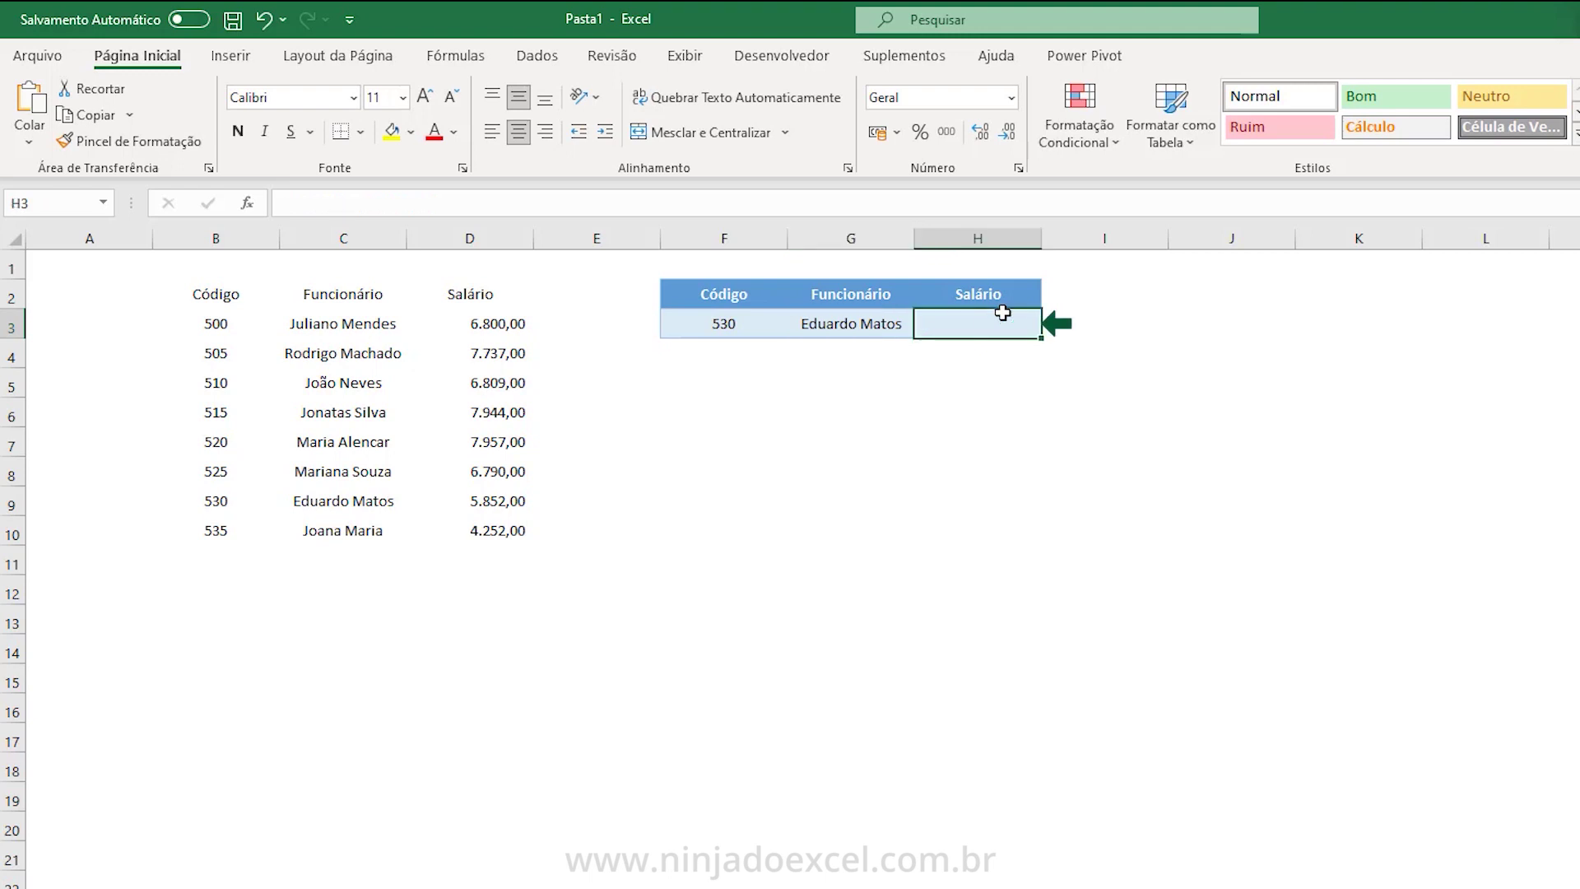
pyautogui.press('F2')
pyautogui.hotkey('ctrl', 'v')
pyautogui.press('Left')
pyautogui.press('Left')
pyautogui.press('Left')
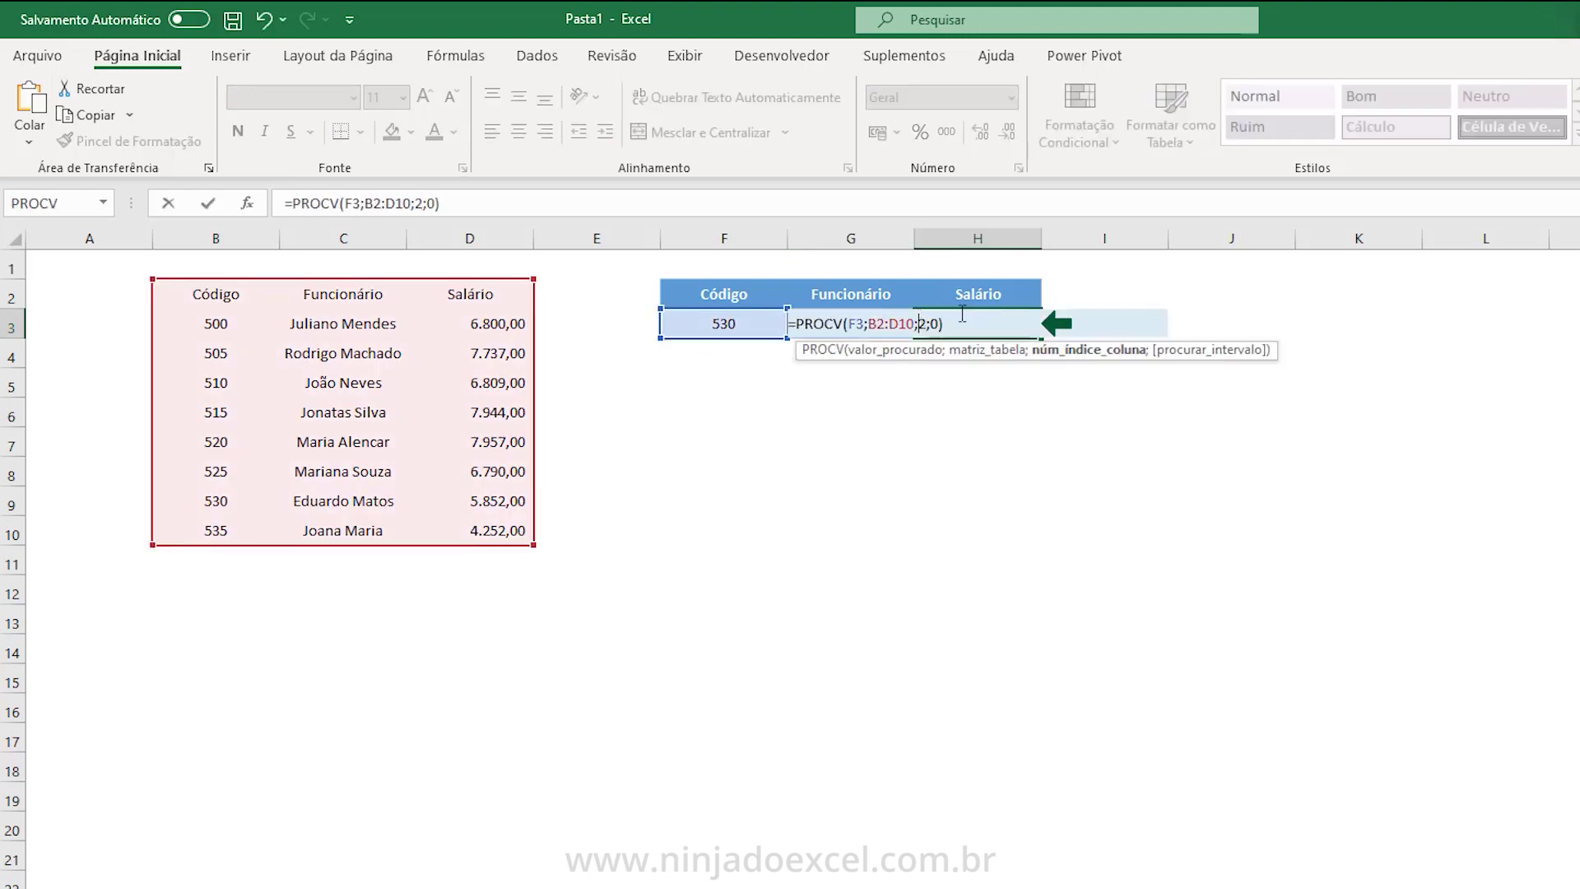
pyautogui.press('BackSpace')
pyautogui.write('3')
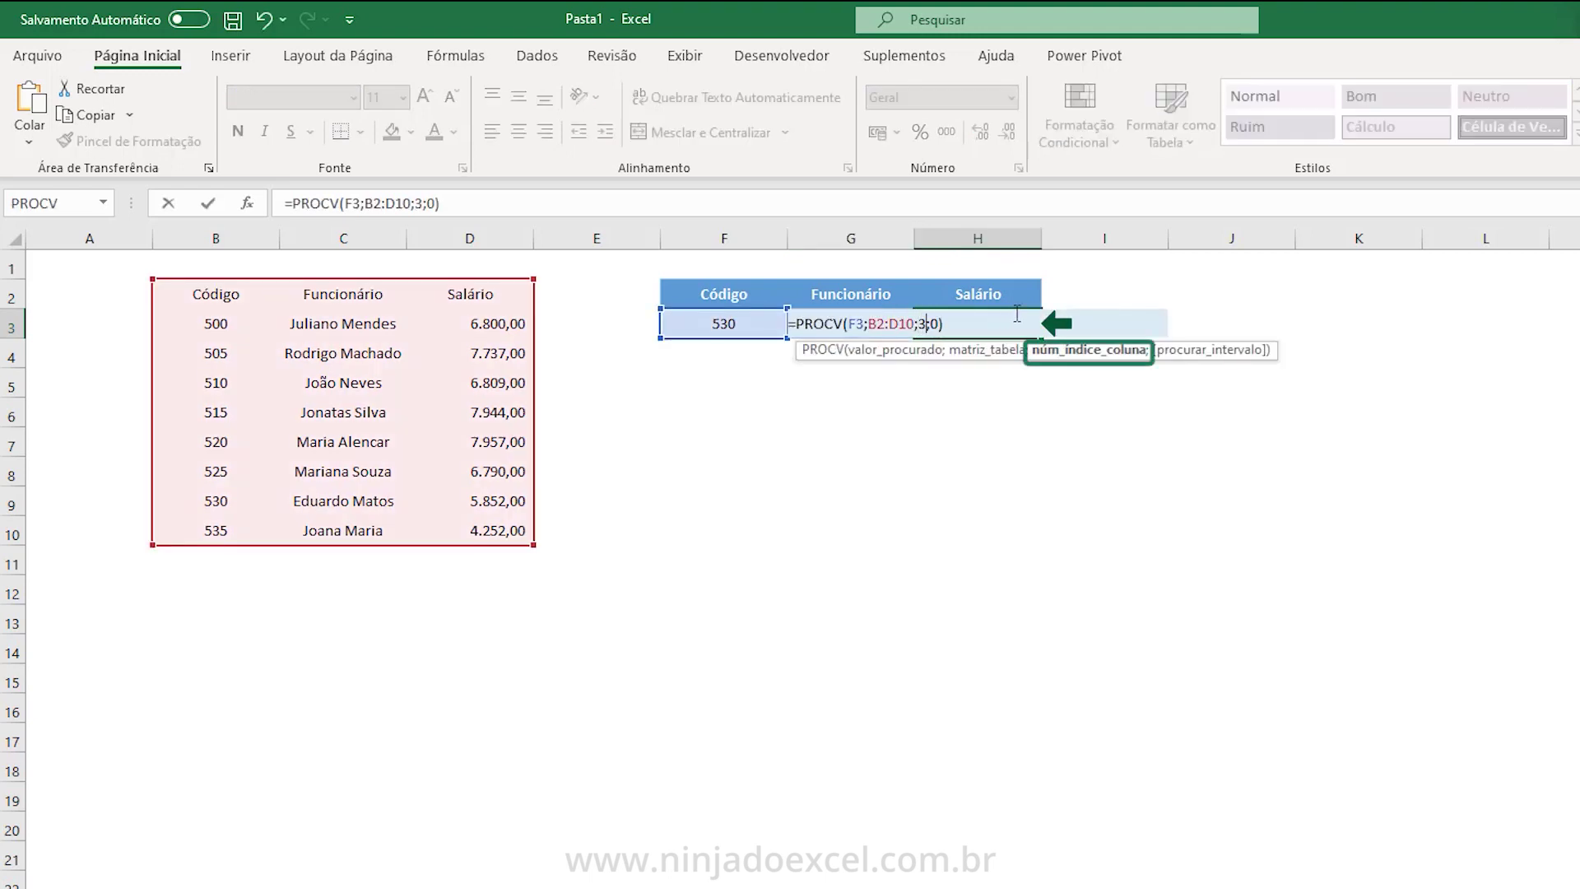
pyautogui.press('Return')
pyautogui.click(1006, 324)
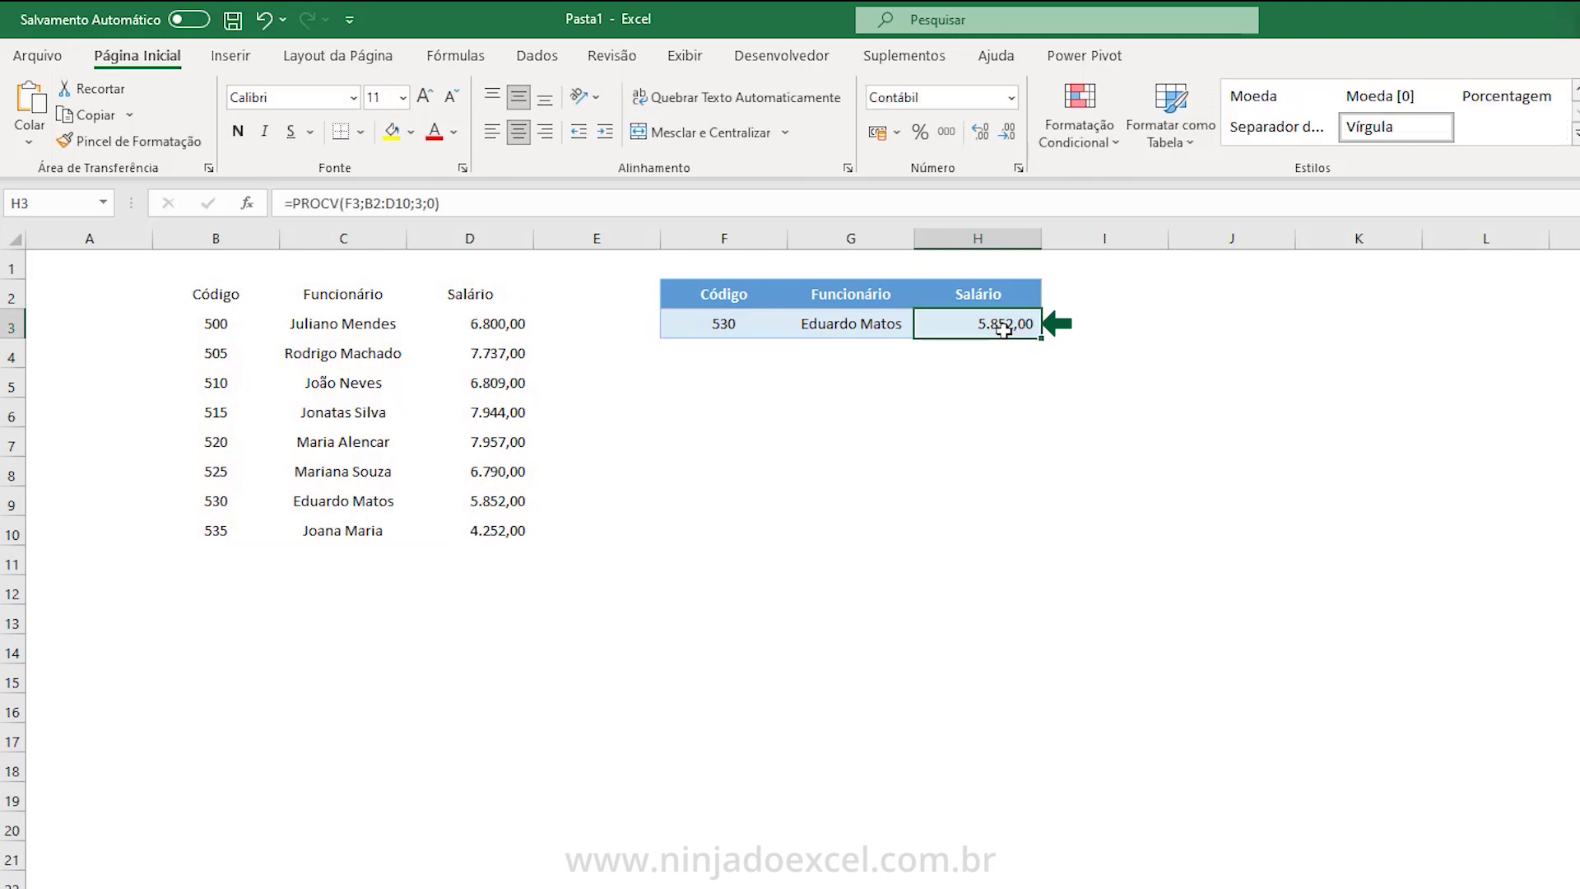
# Start changing the lookup code in F3 to 505.
pyautogui.click(698, 327)
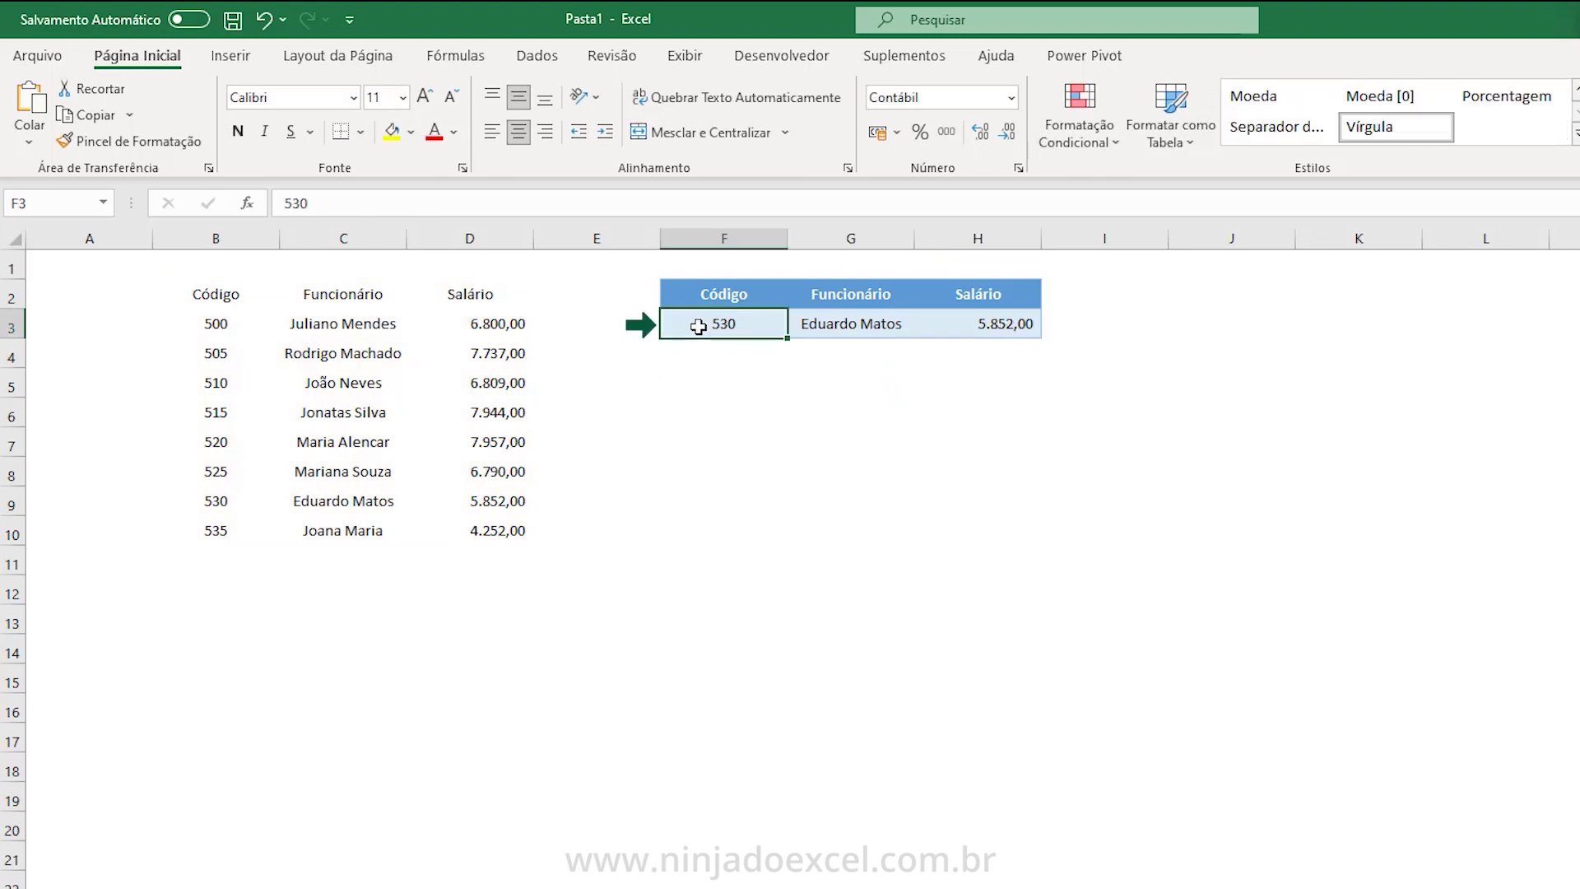
pyautogui.press('F2')
pyautogui.press('BackSpace')
pyautogui.press('BackSpace')
# Confirm code 505 in F3 and mark its row in the employee table.
pyautogui.write('05')
pyautogui.press('Return')
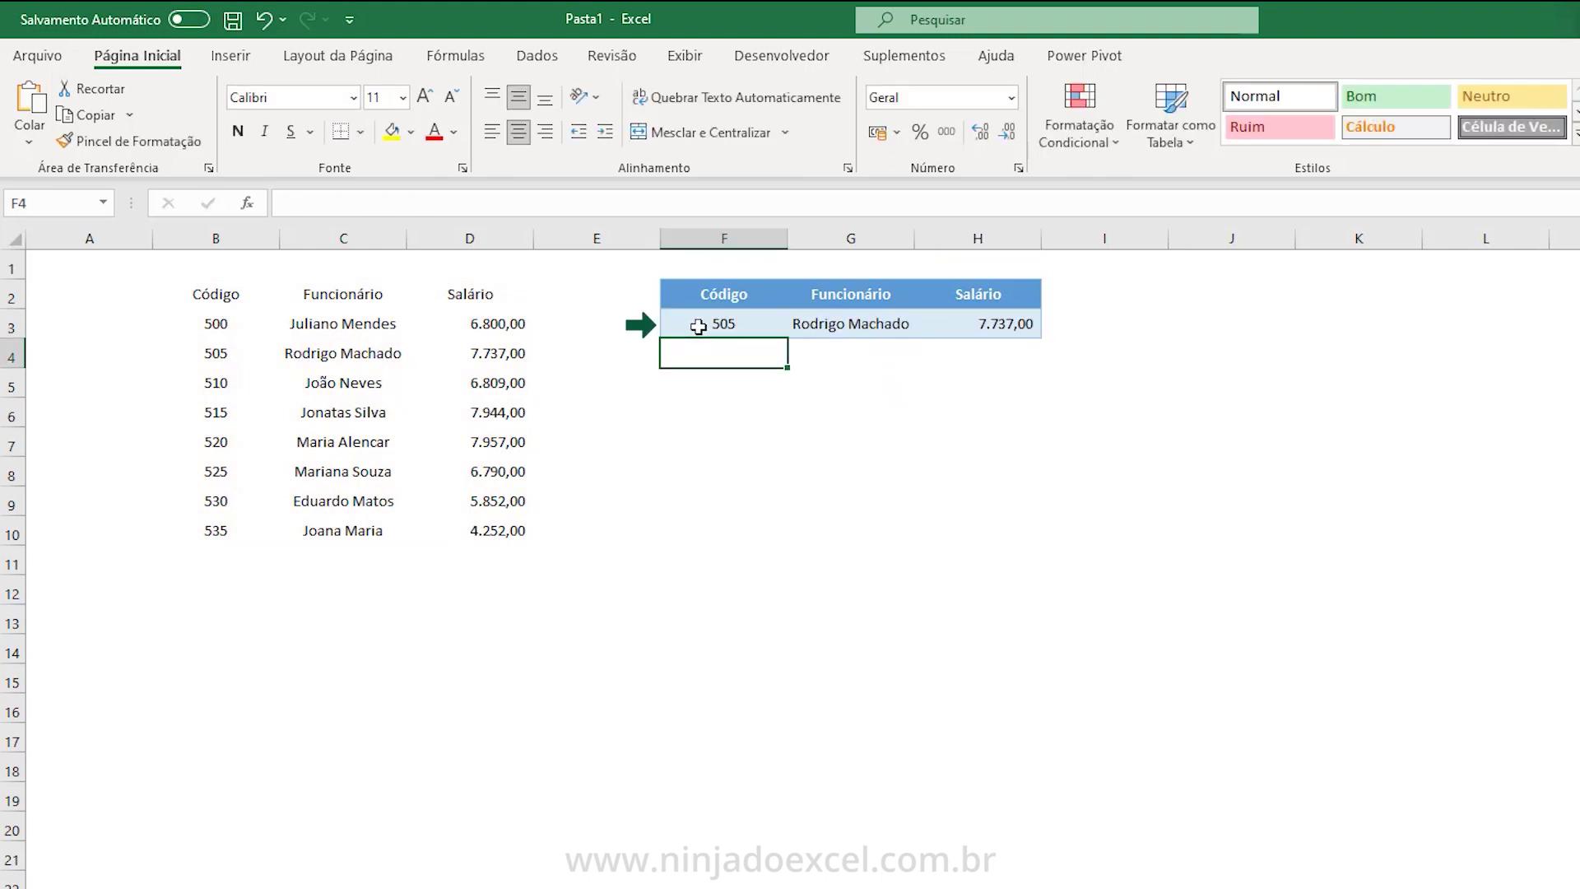
pyautogui.moveTo(217, 356); pyautogui.dragTo(443, 365)
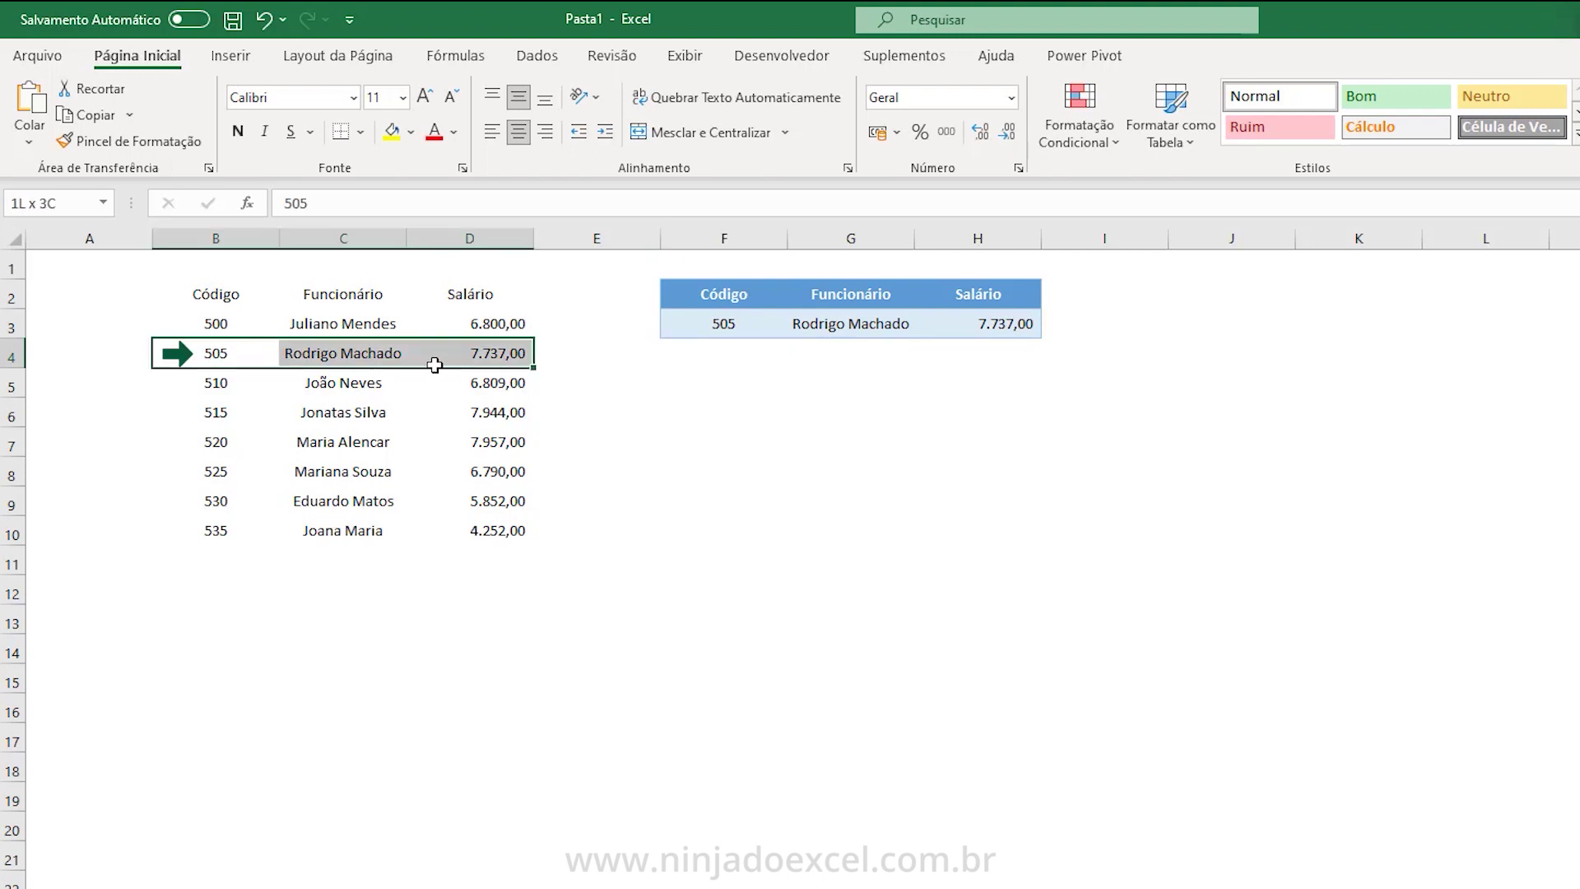
pyautogui.click(221, 554)
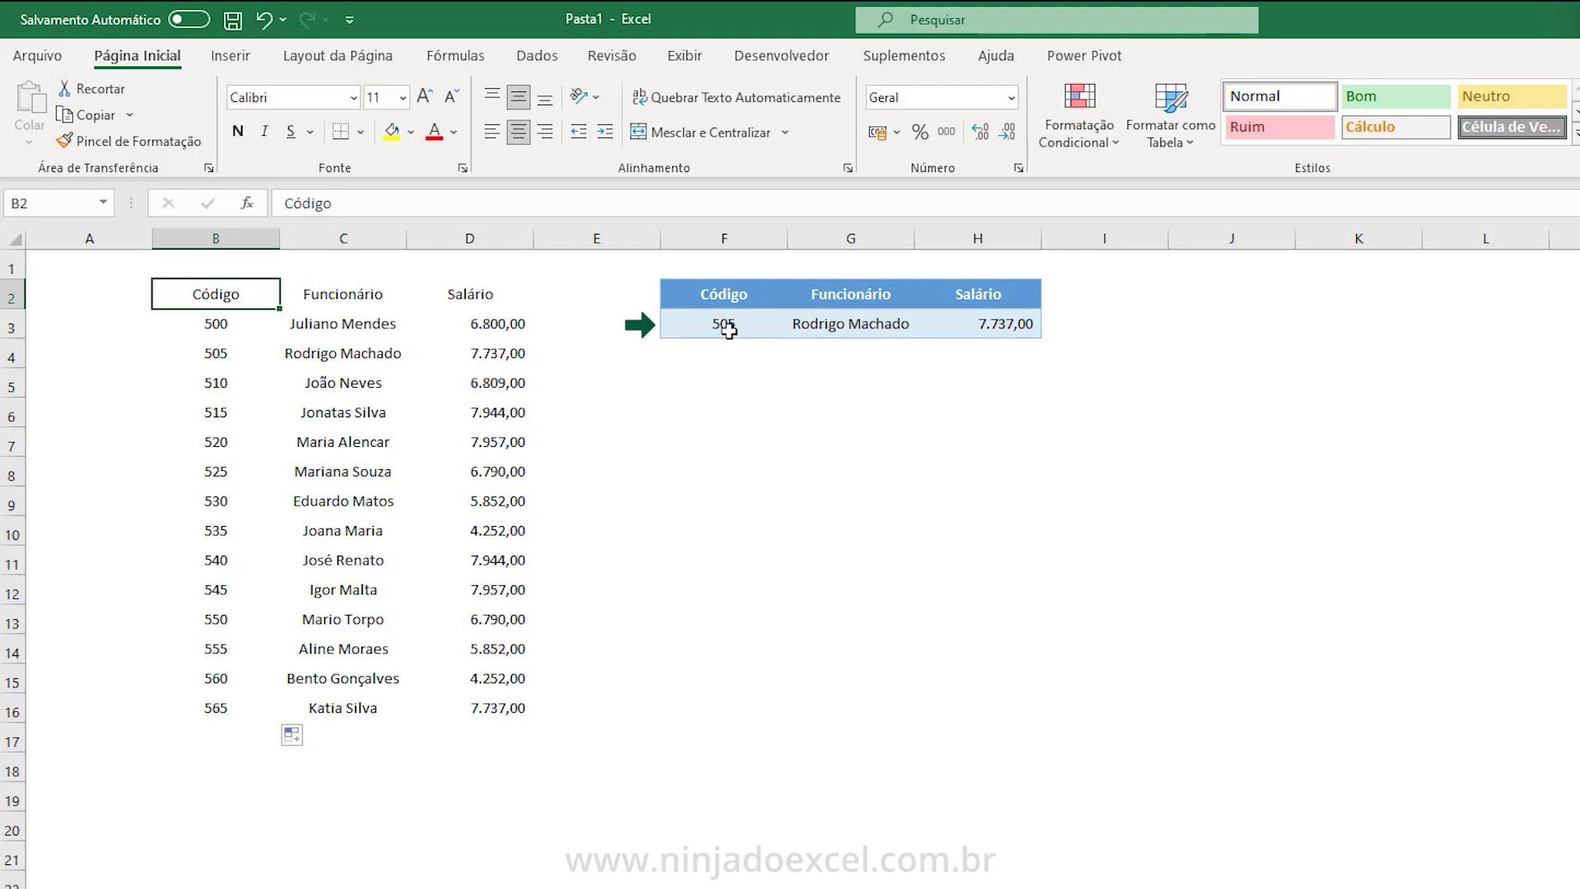
# Extend the G3 and H3 lookup ranges down to row 16, then undo back to code 530.
pyautogui.click(799, 334)
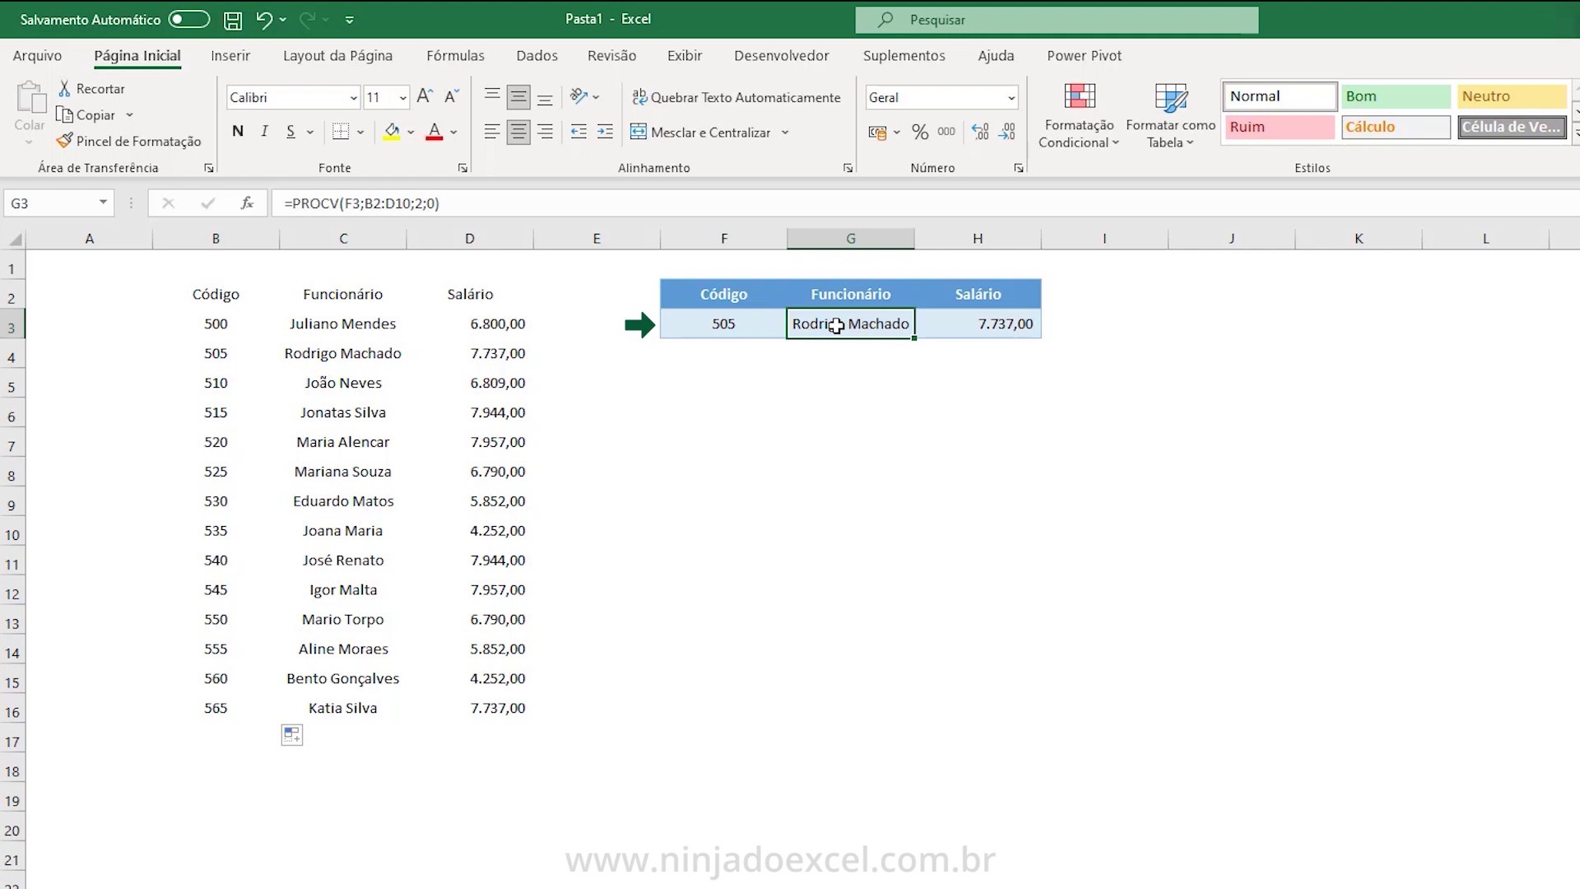
pyautogui.doubleClick(836, 326)
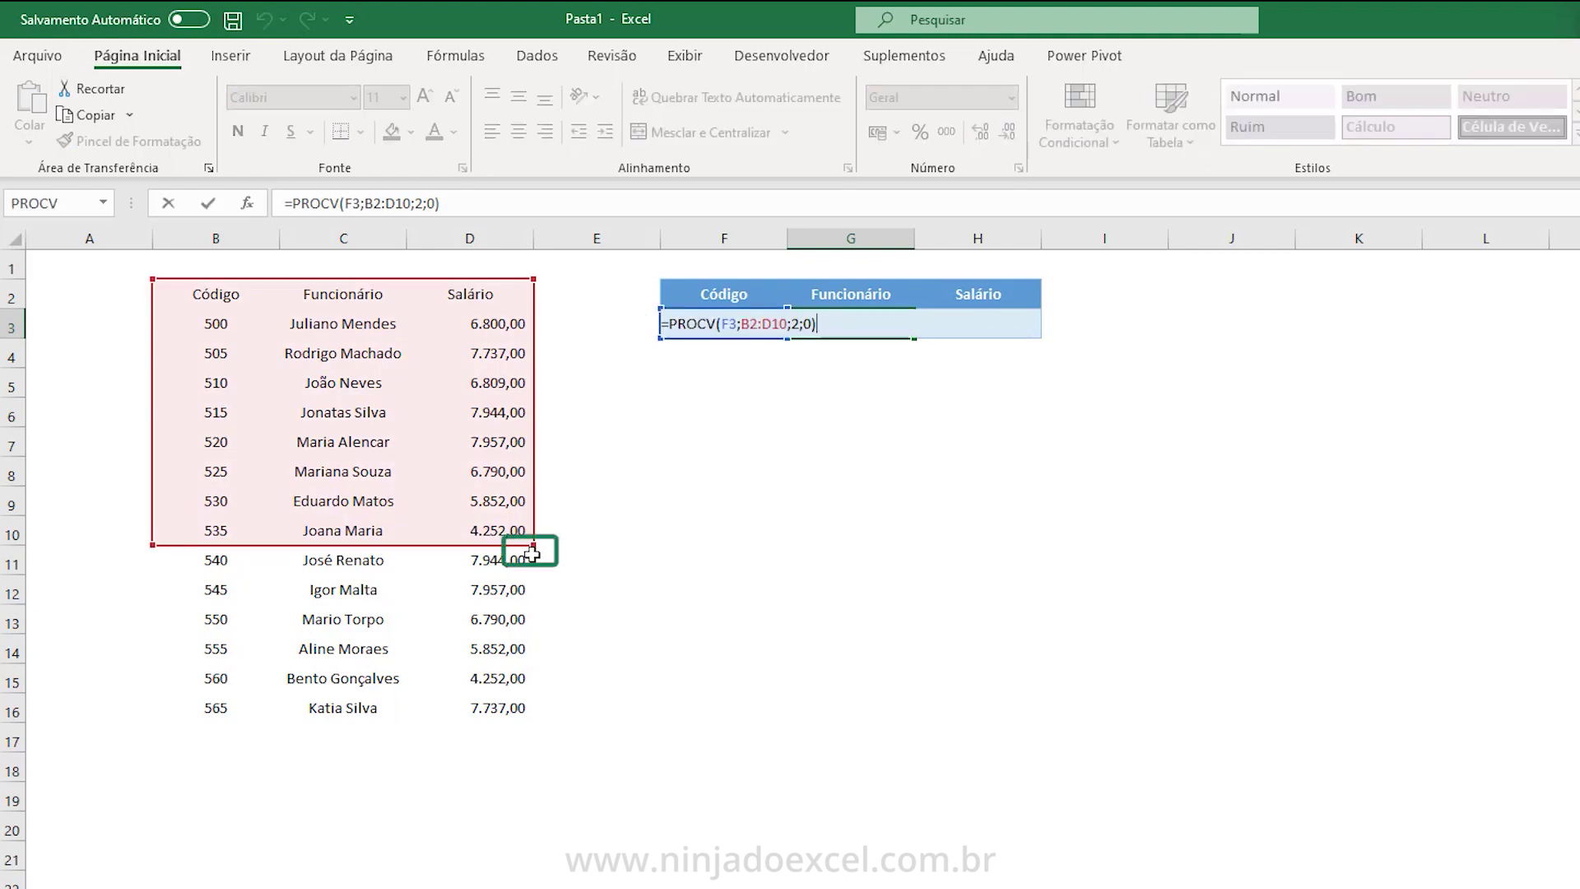
pyautogui.moveTo(532, 553); pyautogui.dragTo(533, 726)
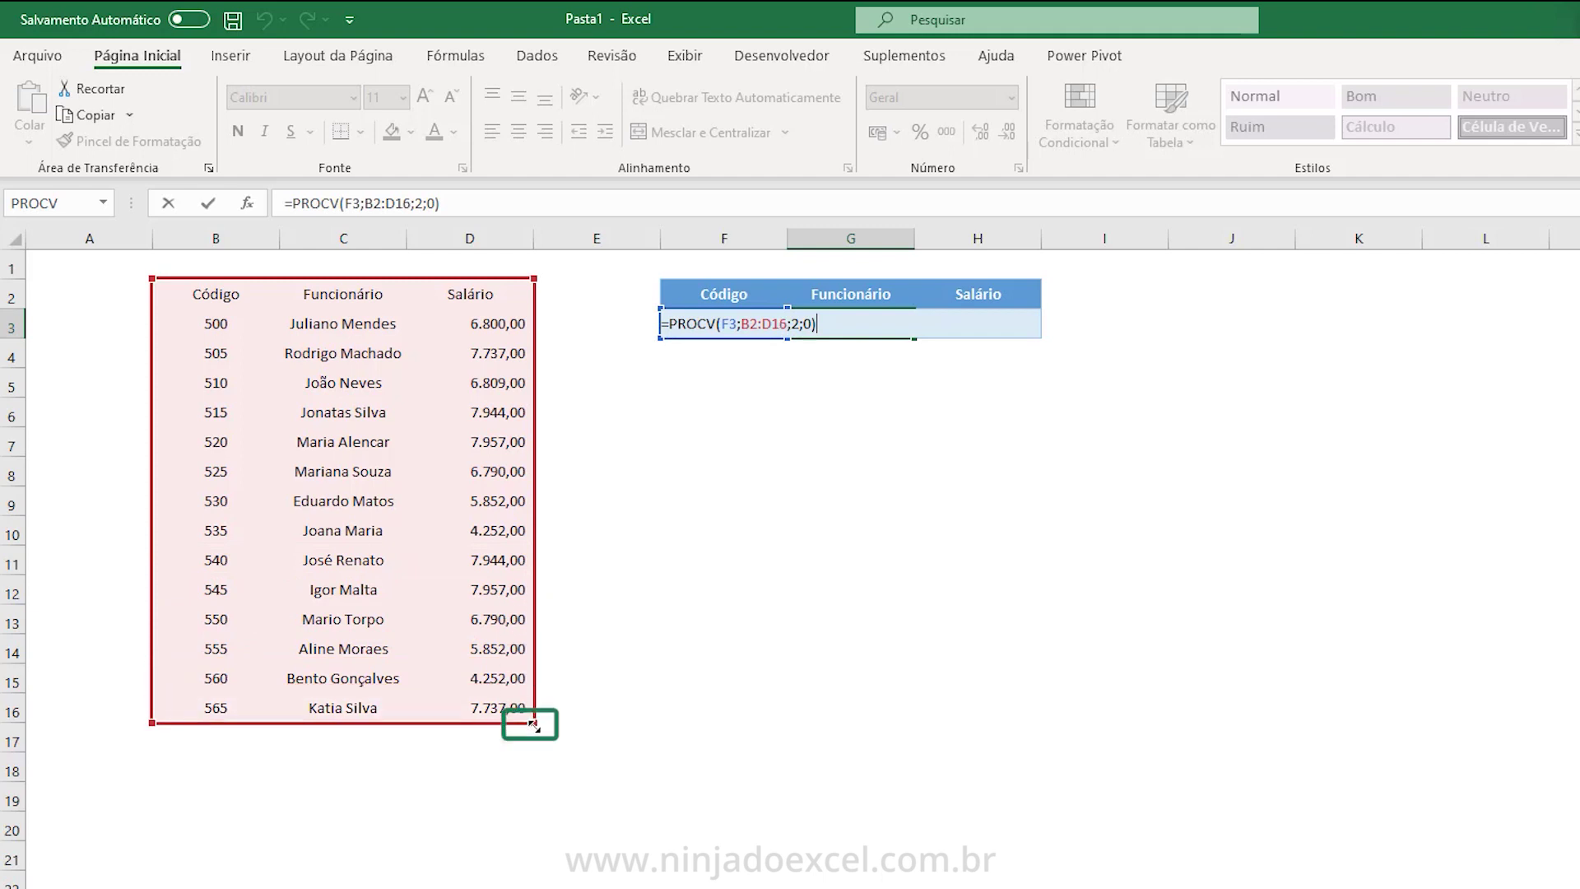
pyautogui.press('Return')
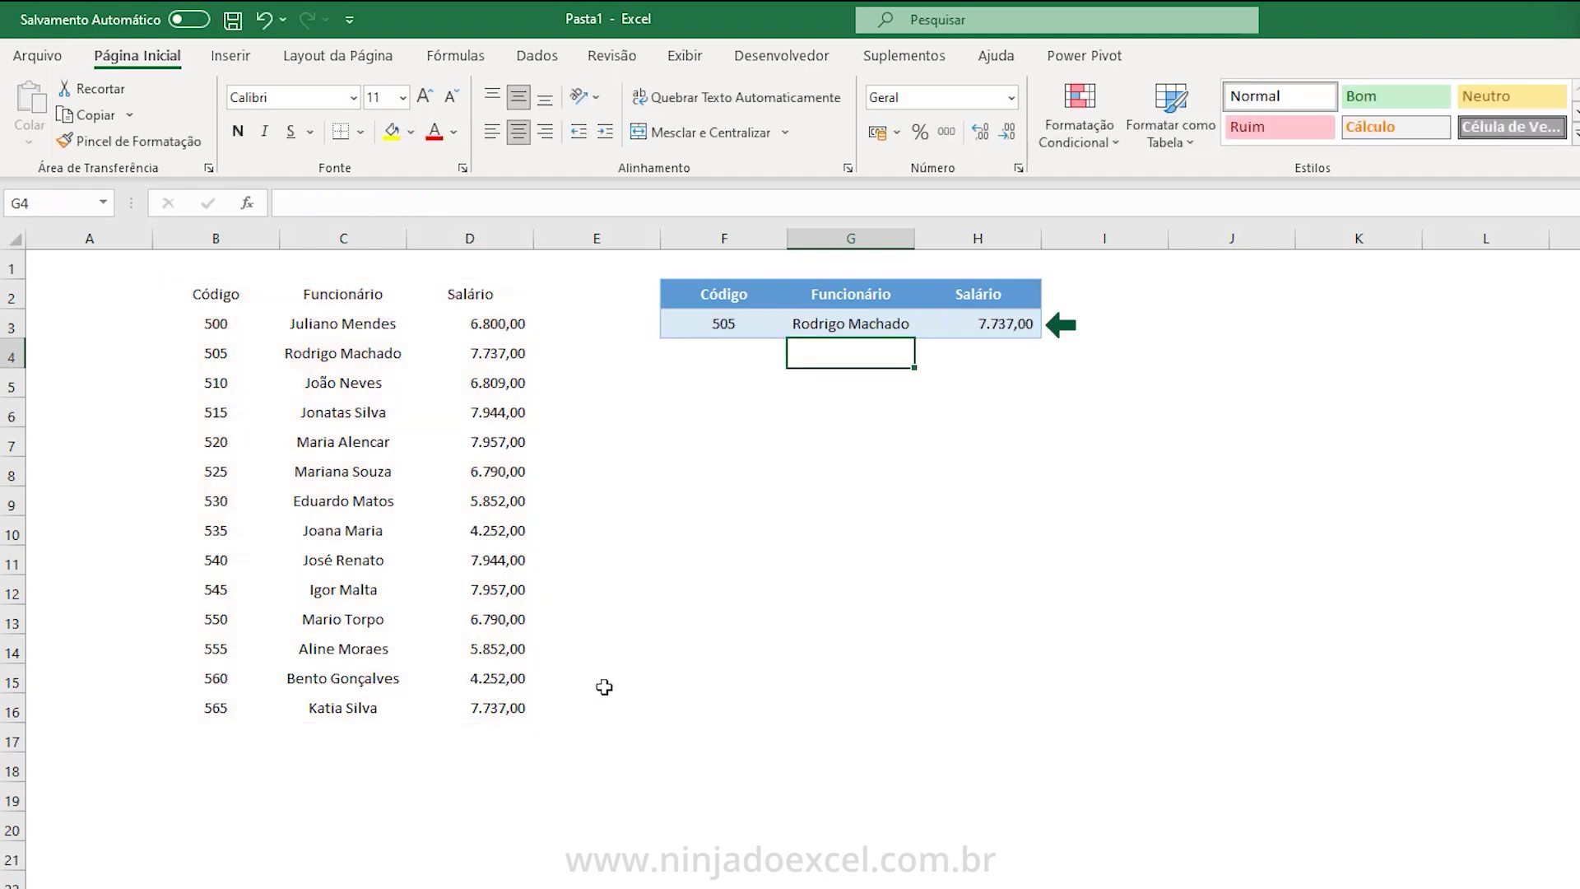
pyautogui.doubleClick(959, 323)
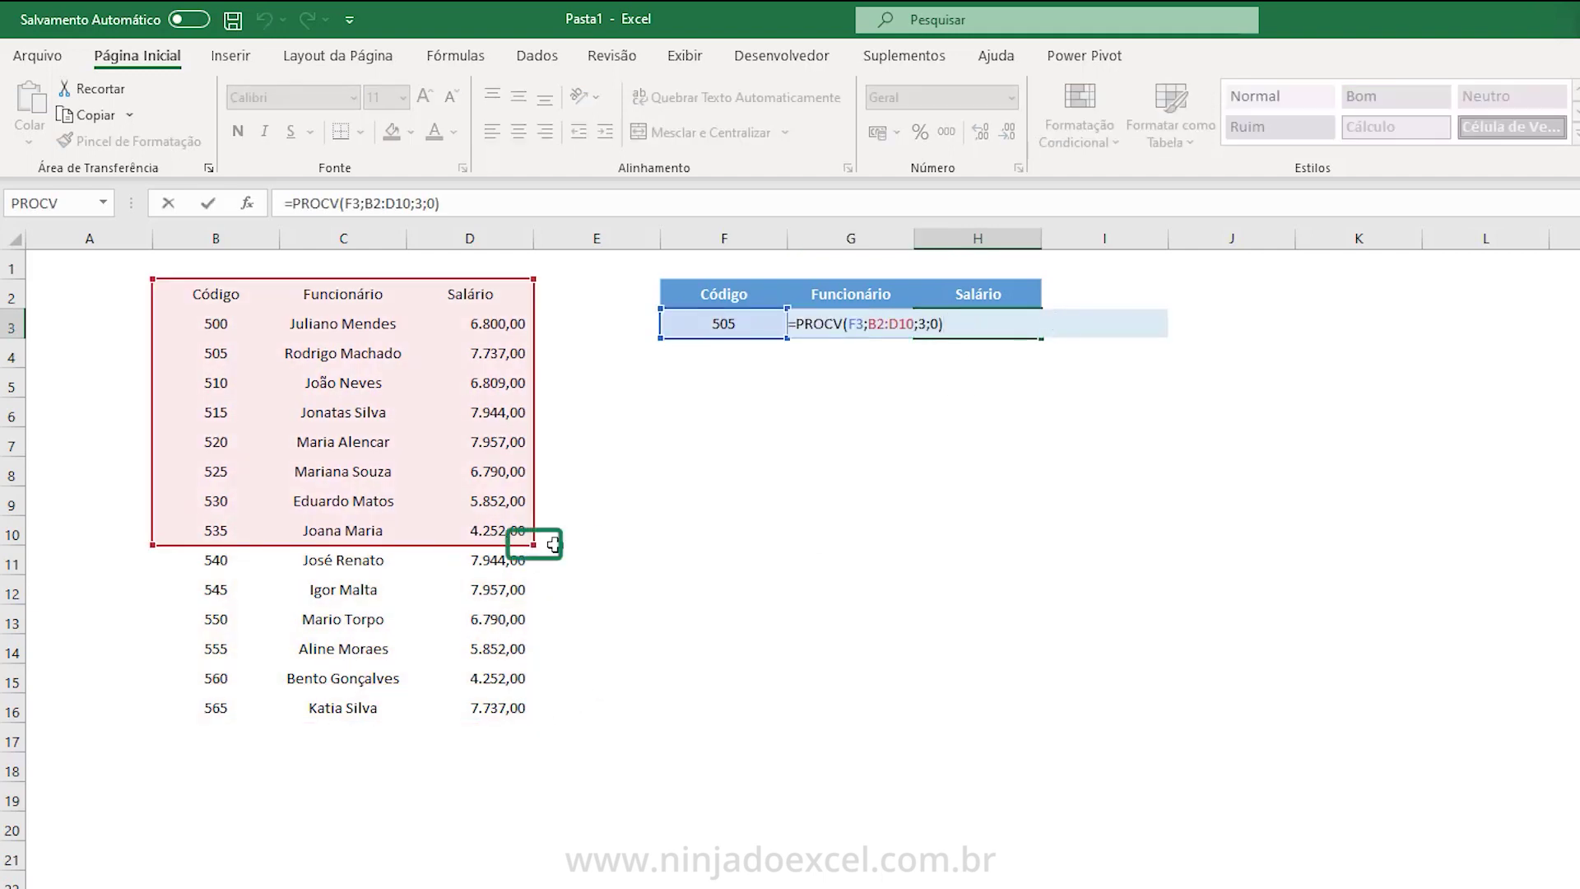
pyautogui.moveTo(553, 545); pyautogui.dragTo(530, 714)
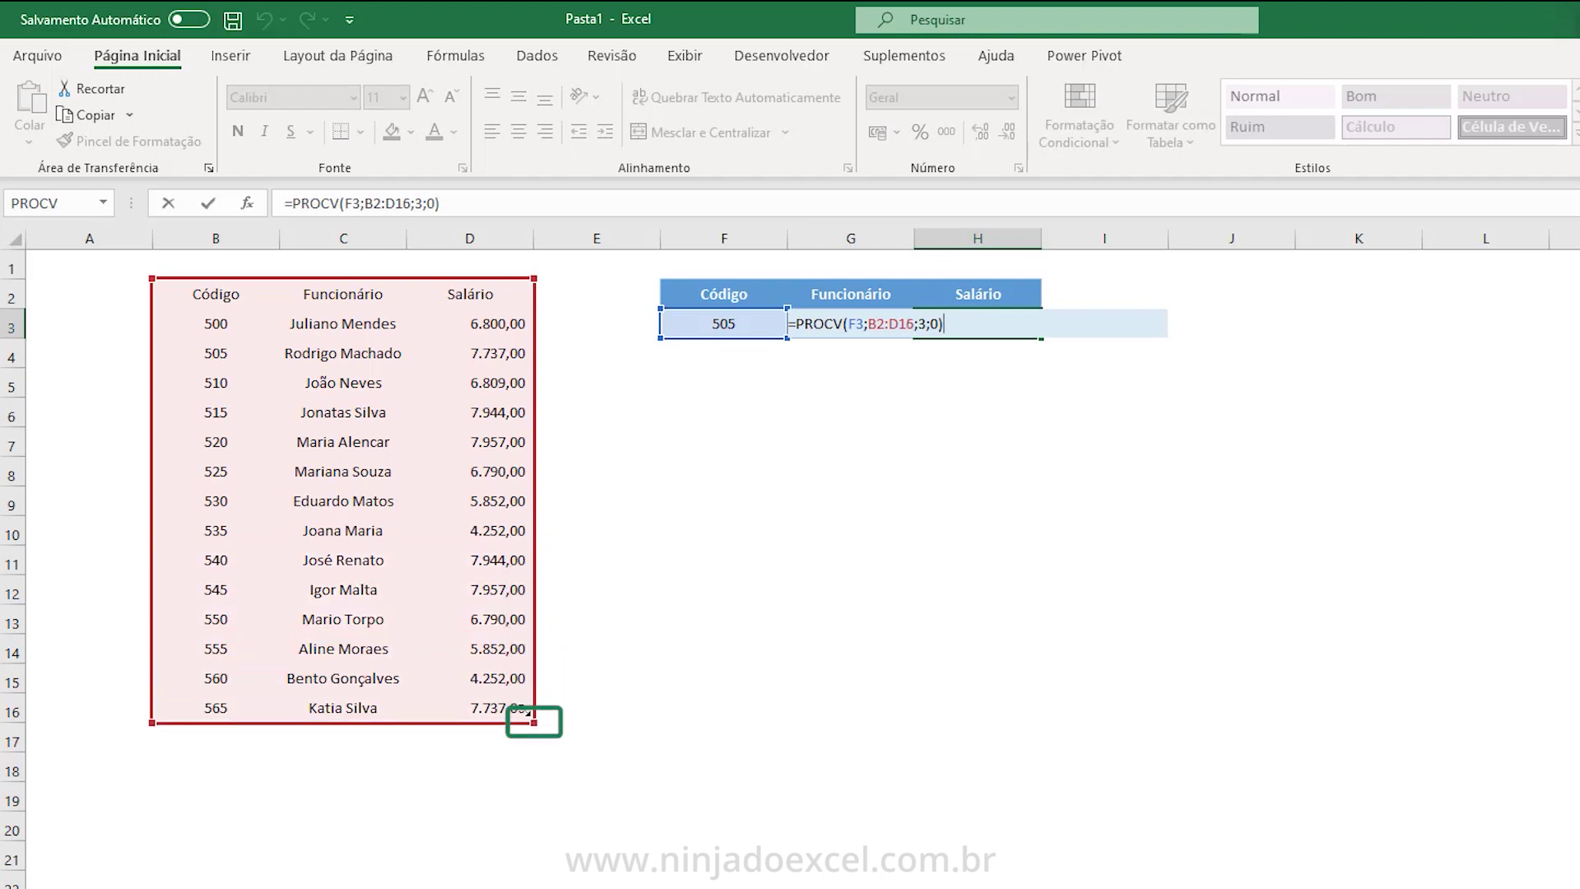
pyautogui.press('Return')
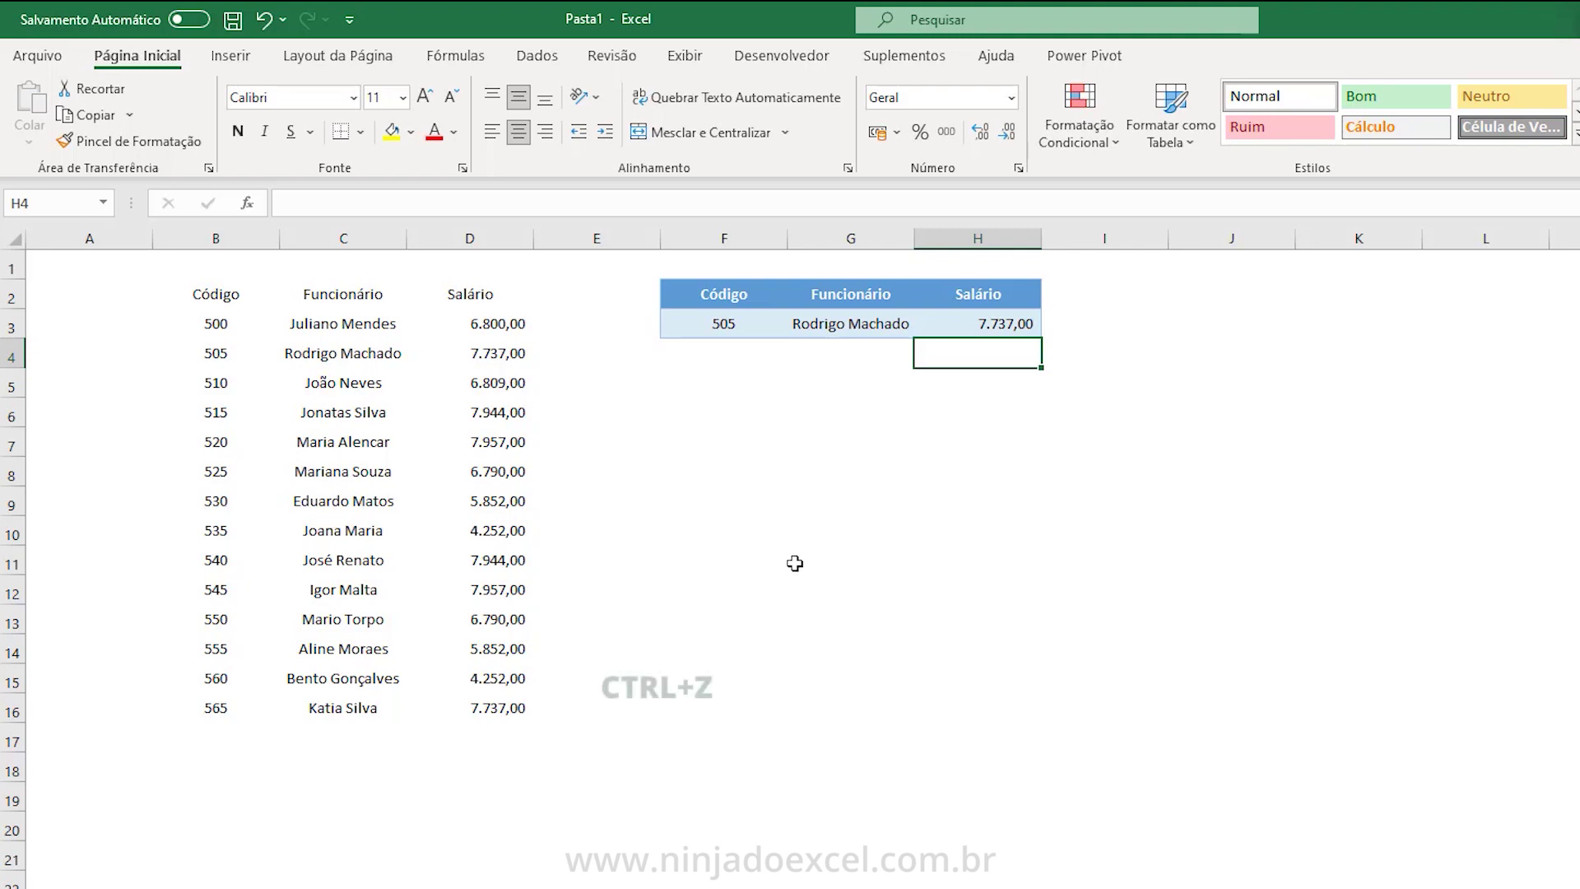
pyautogui.hotkey('ctrl', 'z')
pyautogui.hotkey('ctrl', 'z')
pyautogui.hotkey('ctrl', 'z')
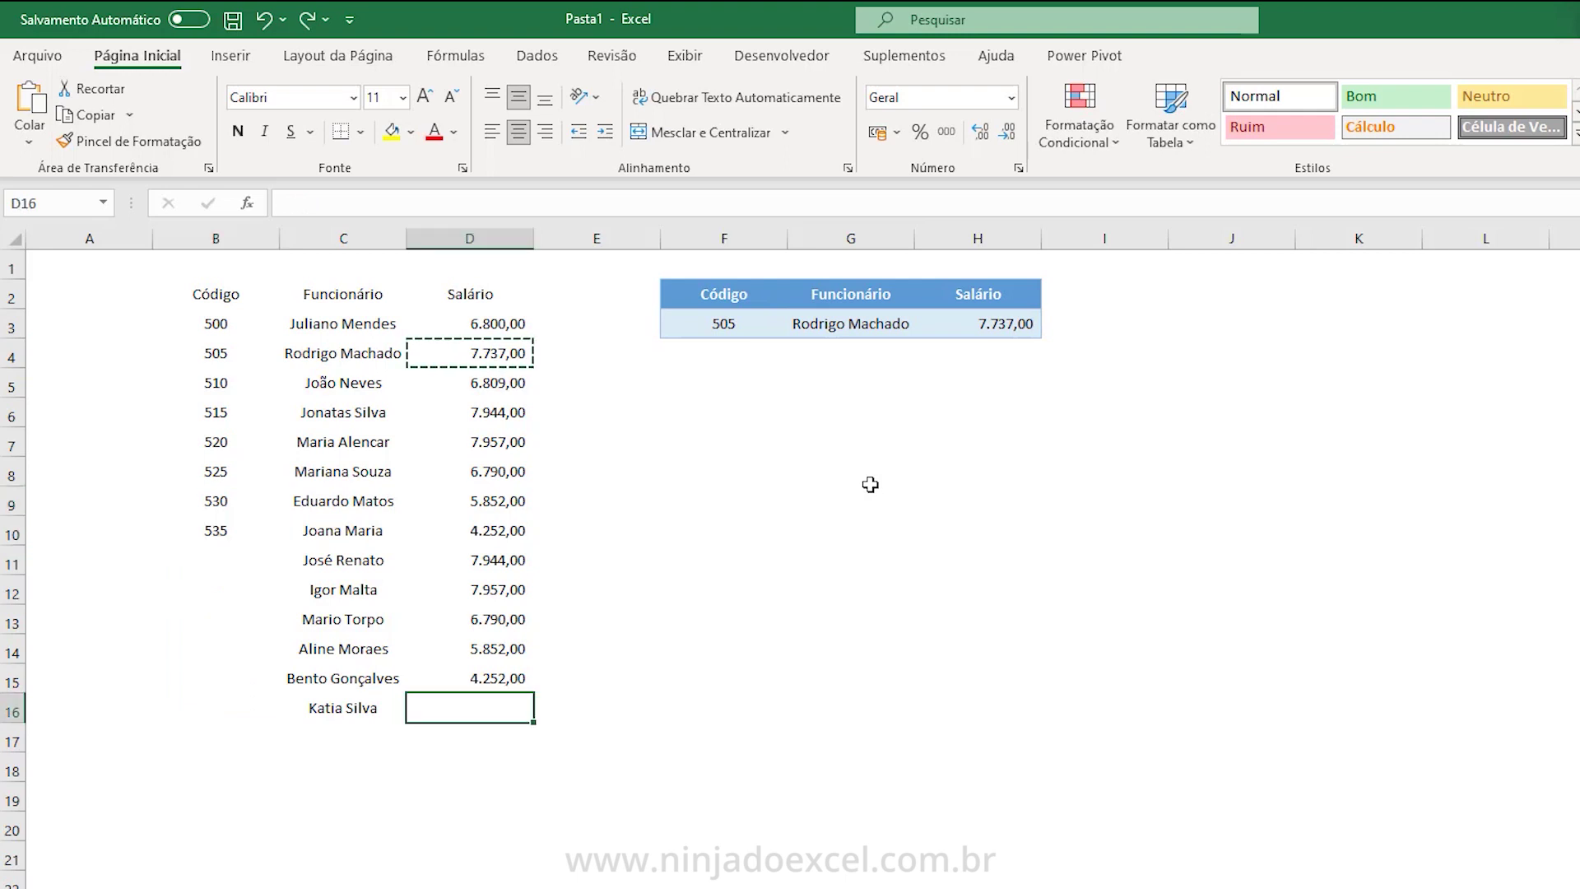
pyautogui.hotkey('ctrl', 'z')
pyautogui.hotkey('ctrl', 'z')
pyautogui.hotkey('ctrl', 'z')
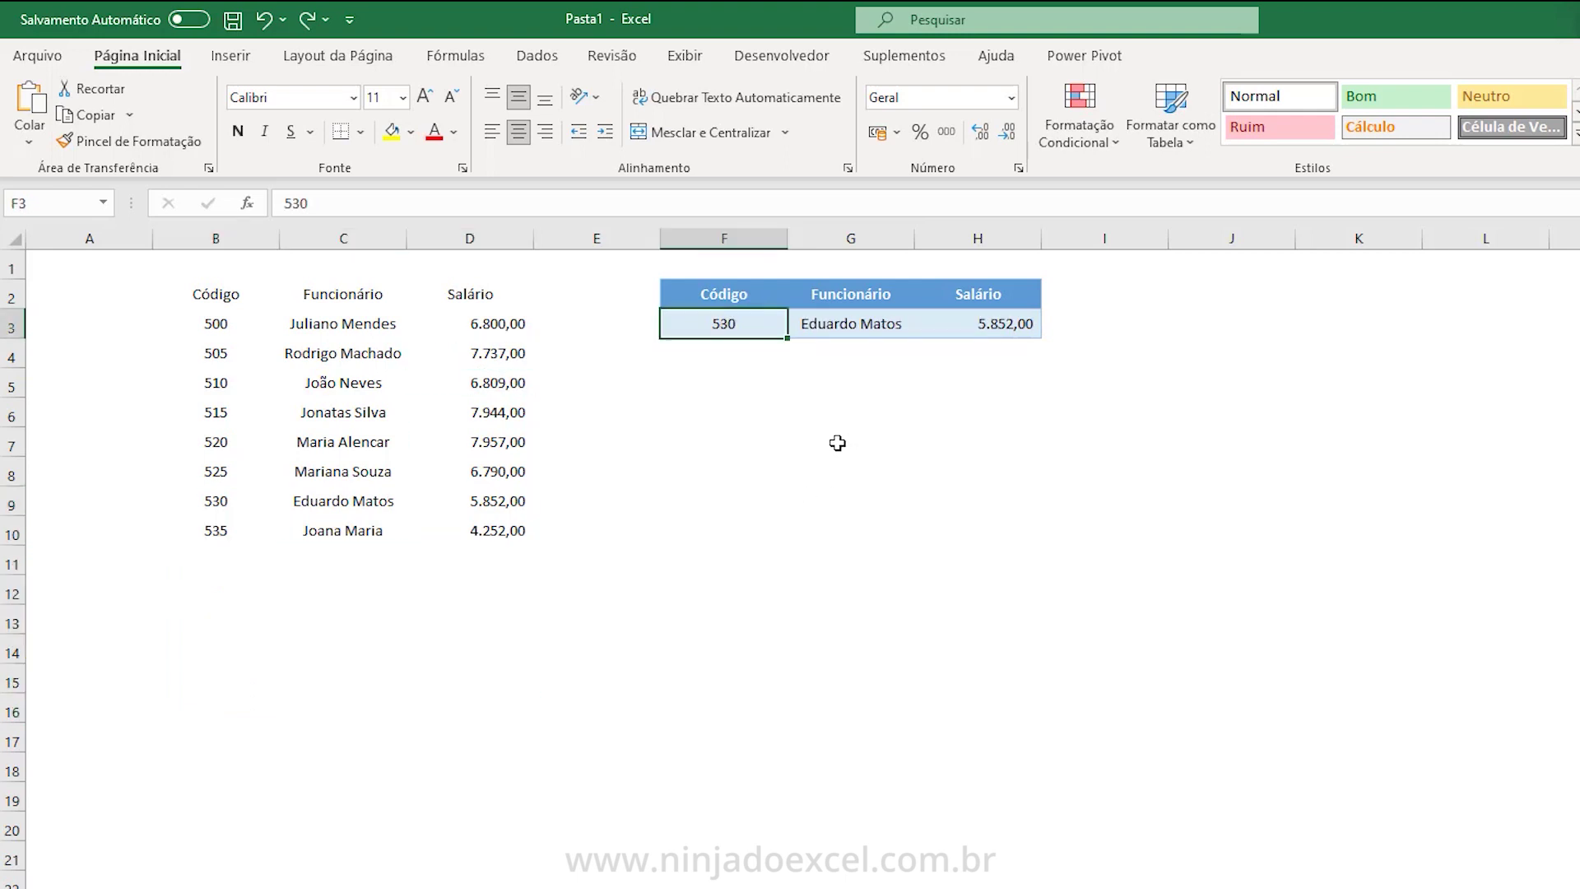
# Format B2:D10 as a table with headers in a medium blue banded style.
pyautogui.moveTo(248, 307); pyautogui.dragTo(445, 520)
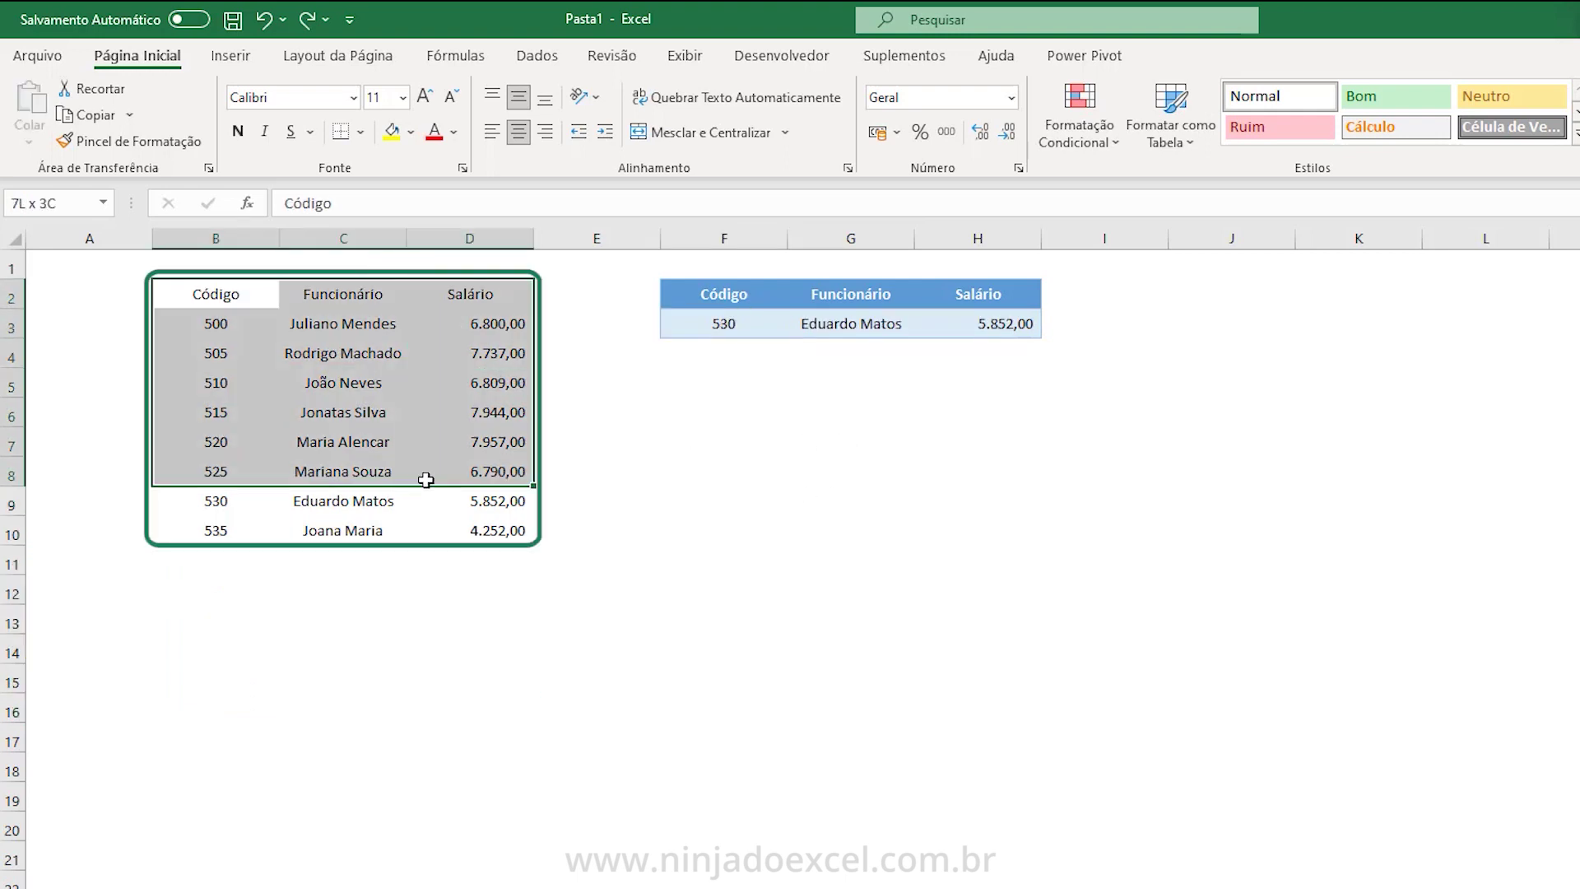
pyautogui.click(1191, 132)
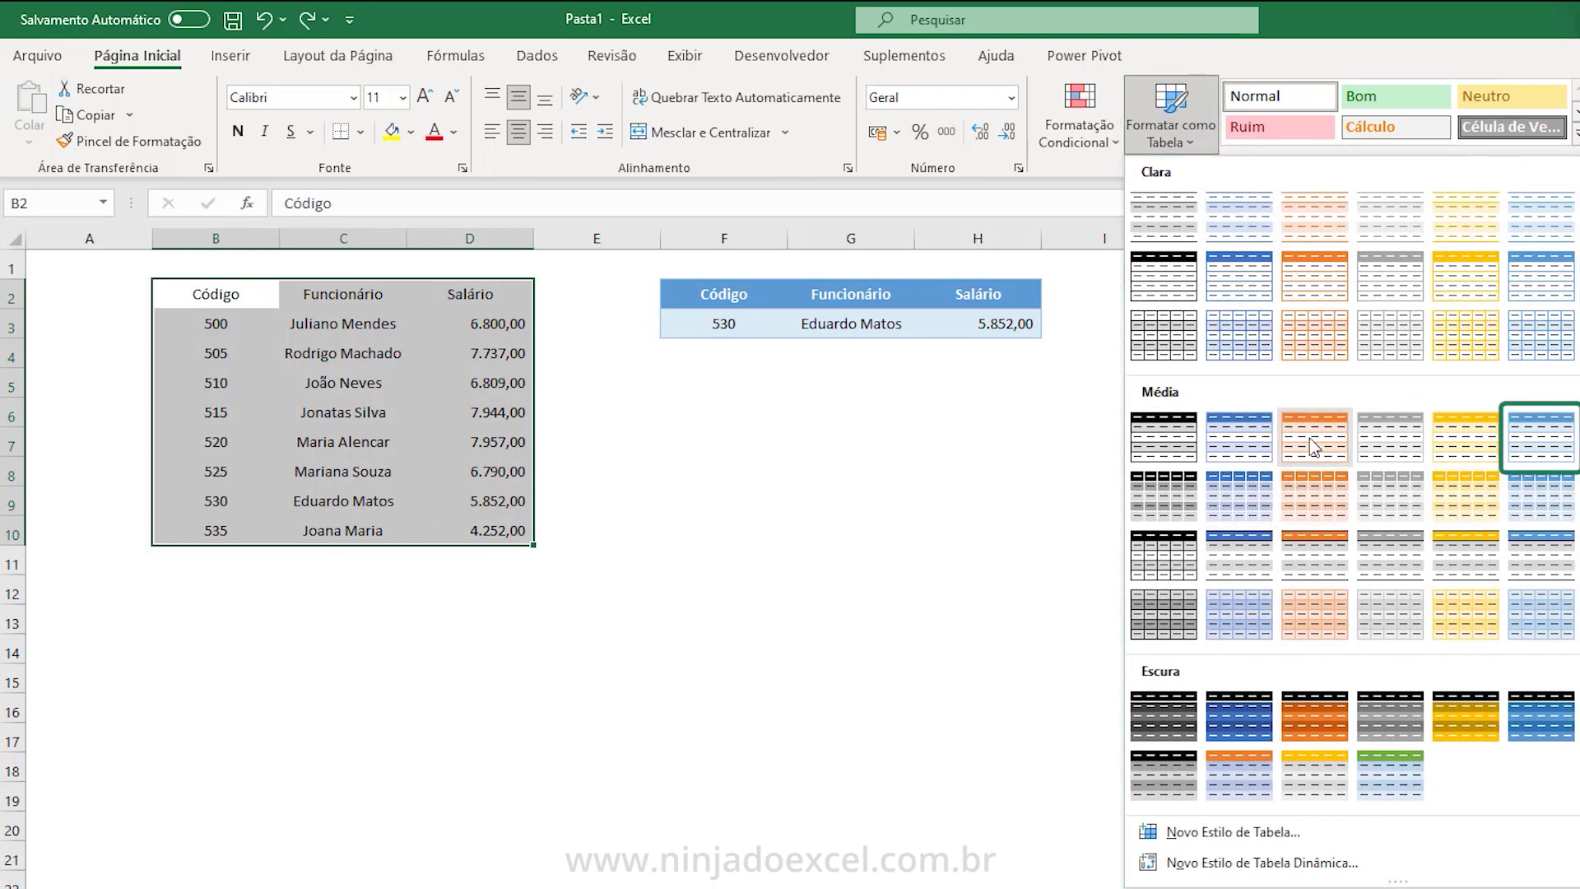
pyautogui.click(1547, 440)
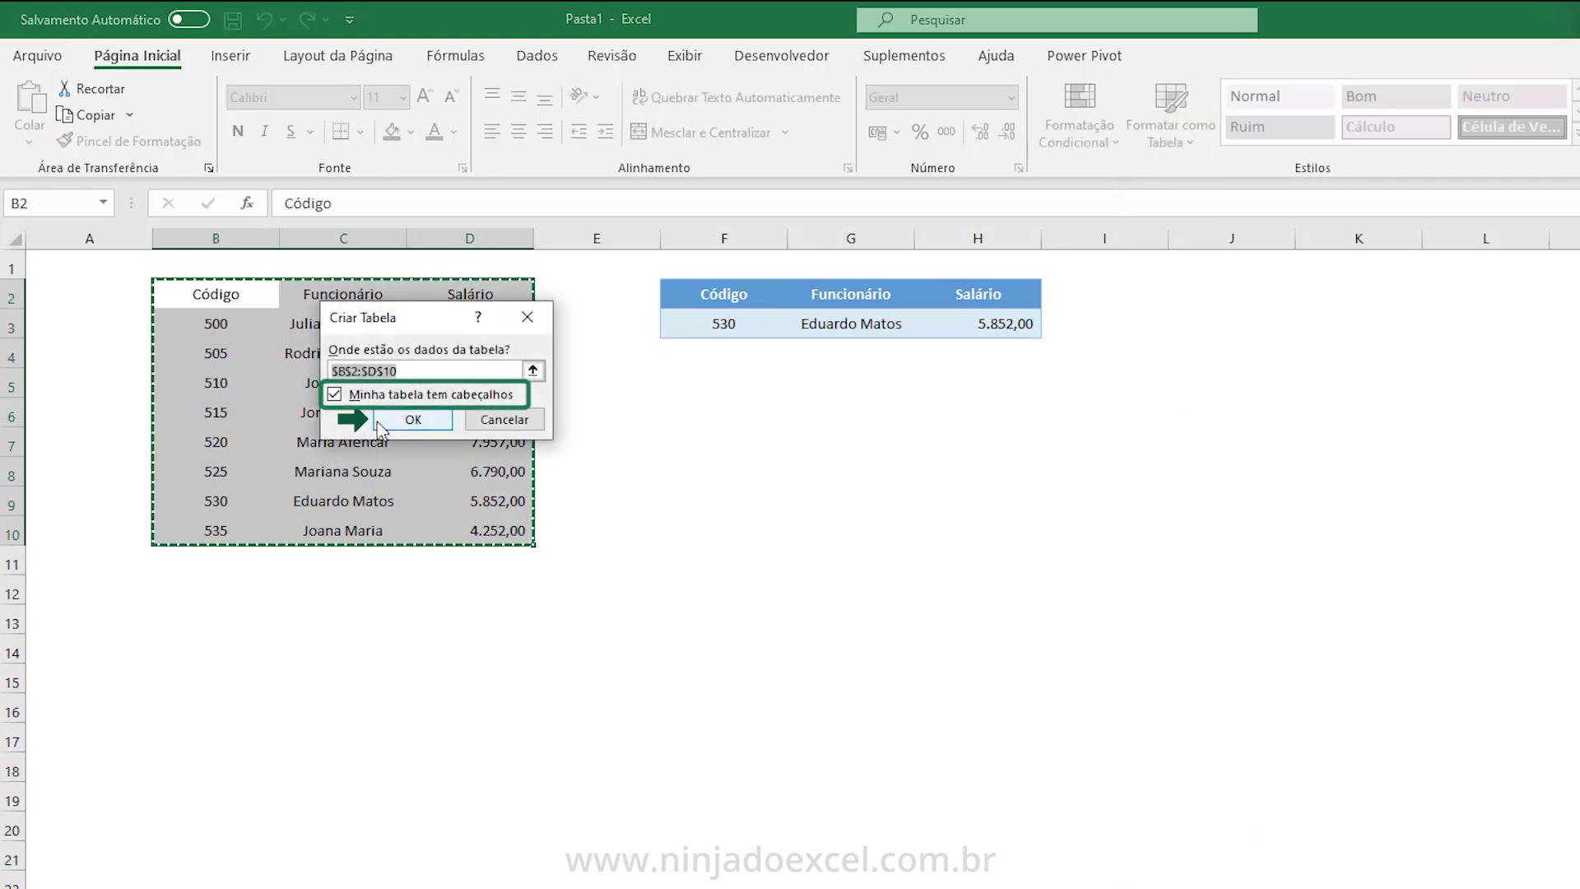
pyautogui.click(382, 419)
pyautogui.click(465, 441)
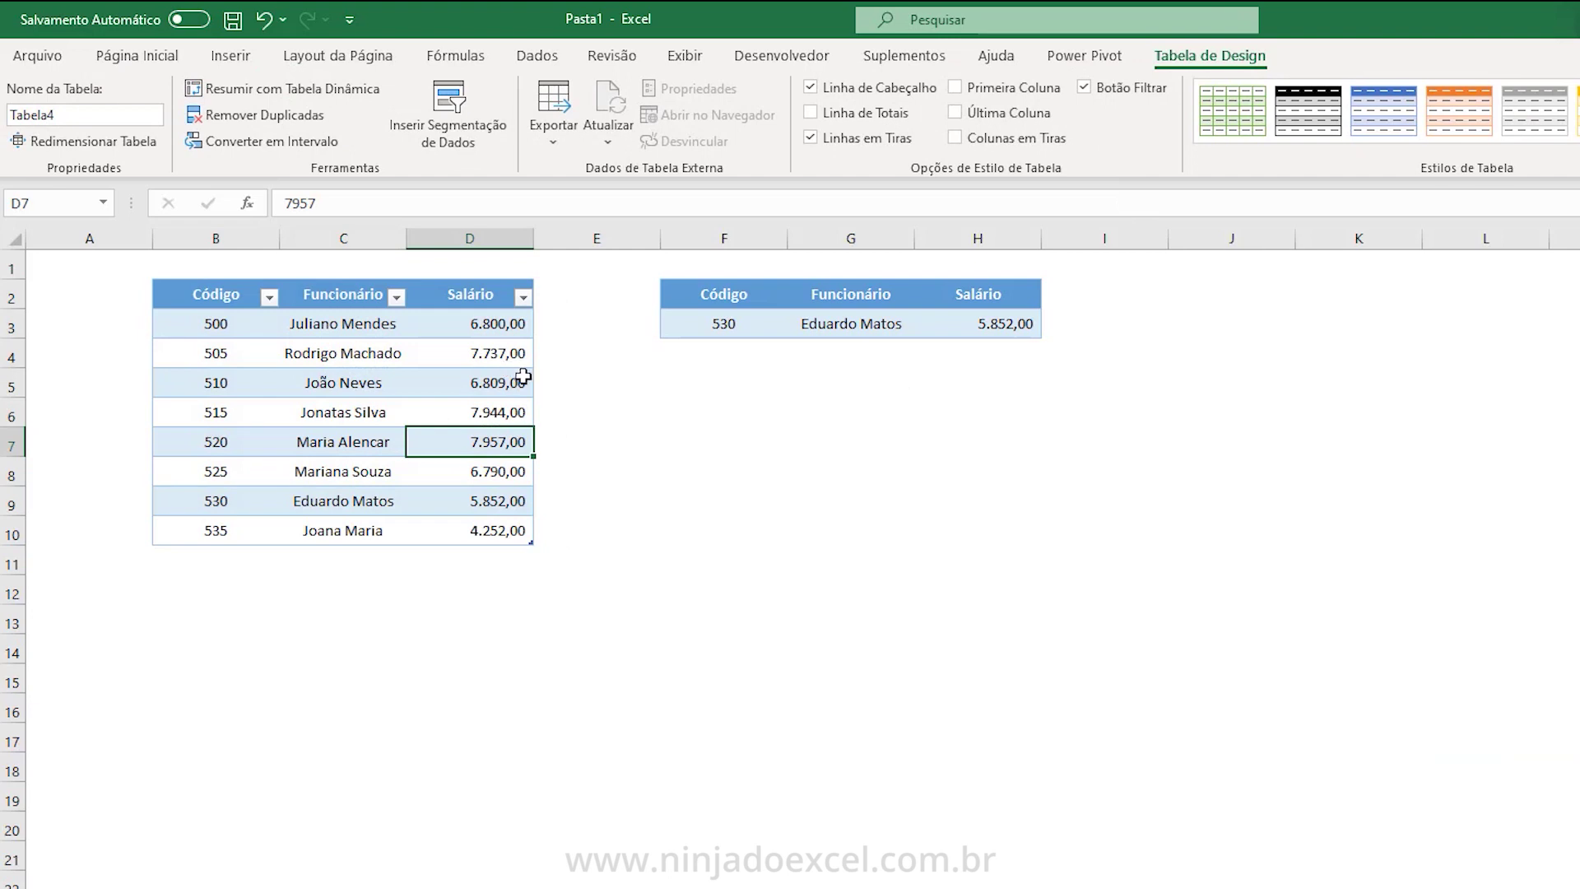
# Change the Table Name from Tabela4 to Cad_Funcionários in Table Design.
pyautogui.click(848, 325)
pyautogui.click(959, 327)
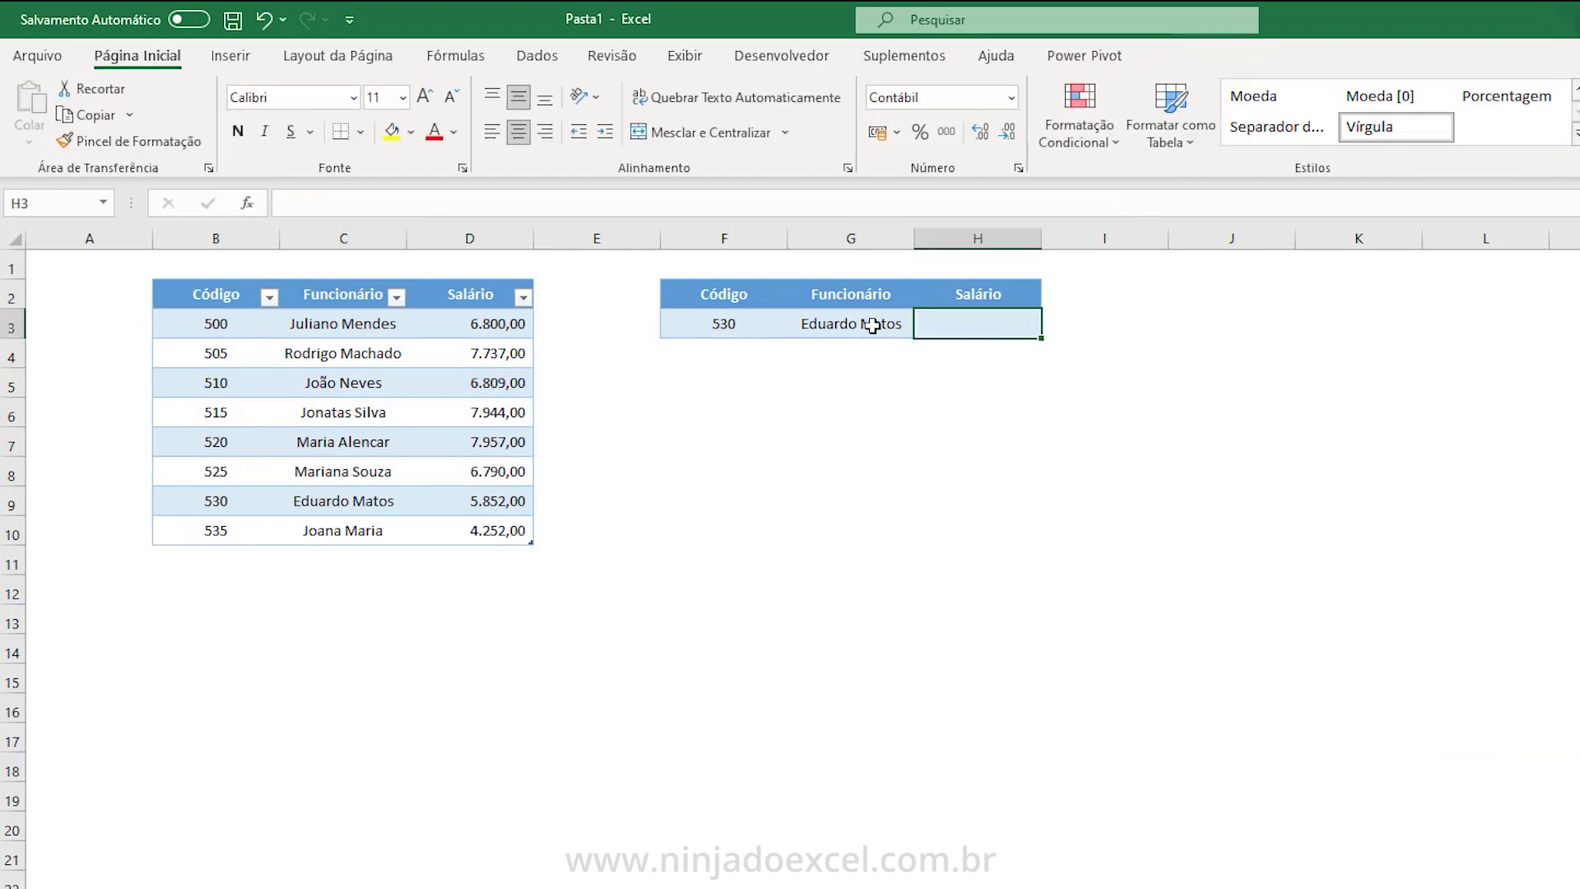
pyautogui.doubleClick(870, 325)
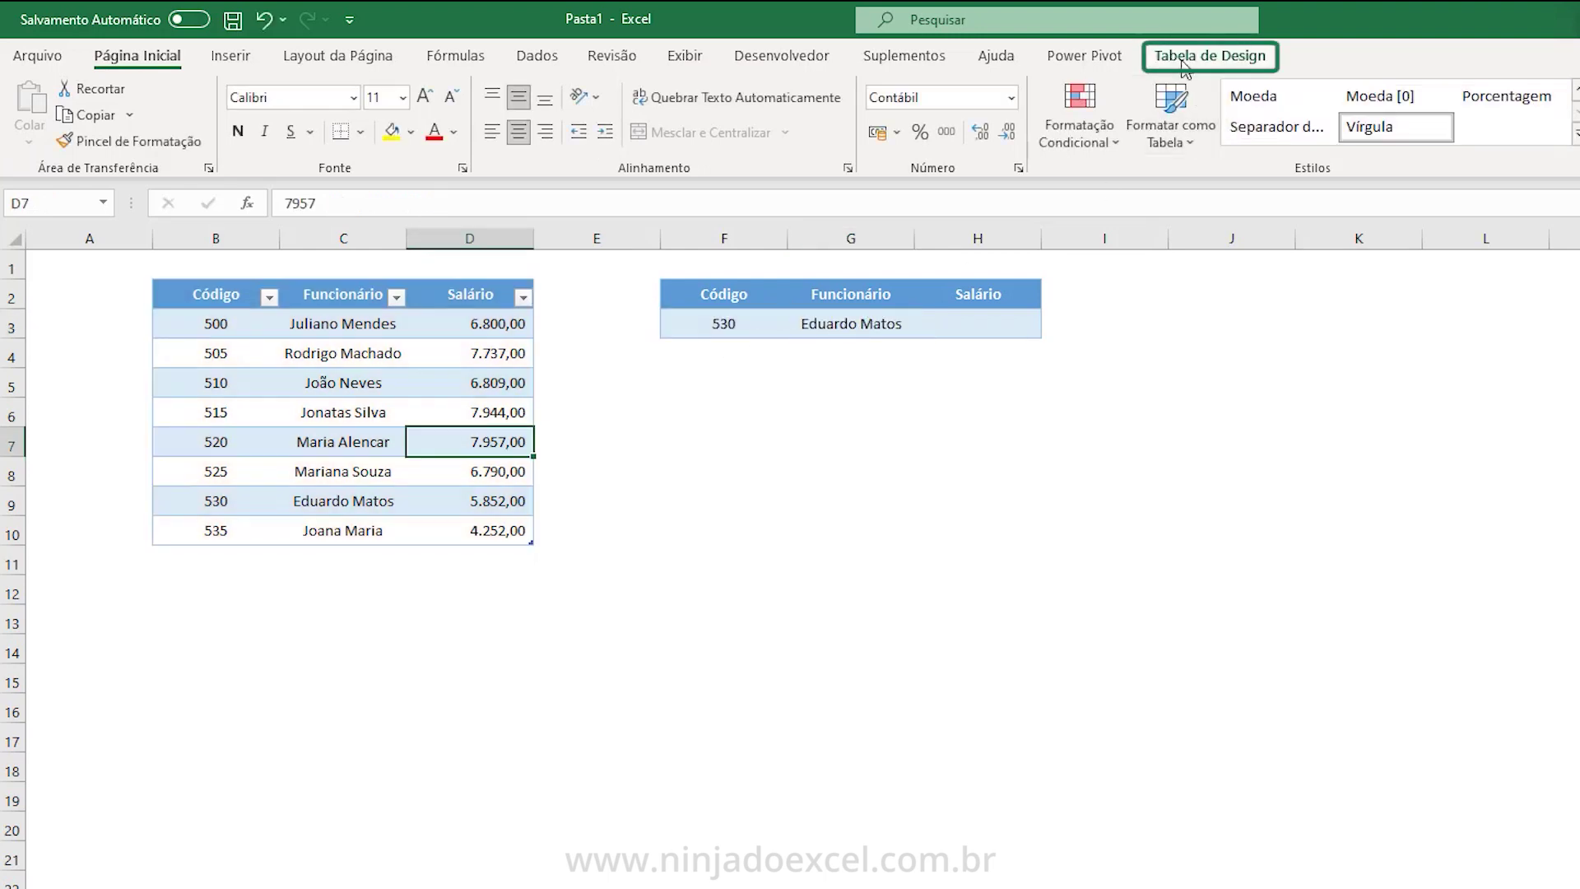
pyautogui.click(1210, 56)
pyautogui.click(122, 119)
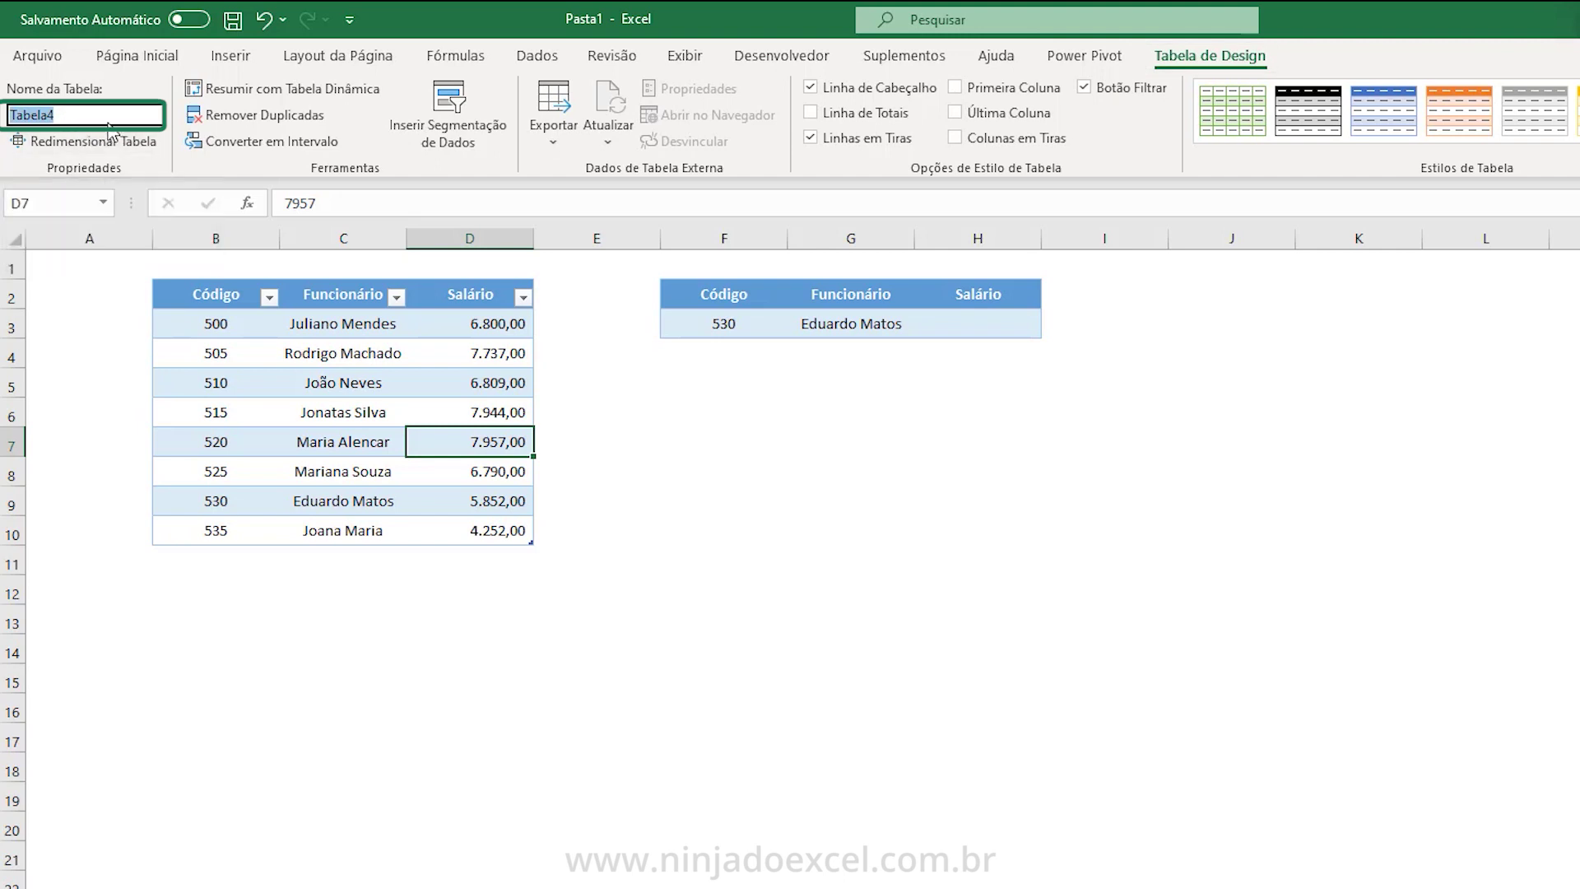
pyautogui.write('Cad_Funcionári')
pyautogui.write('os')
pyautogui.press('Return')
pyautogui.click(337, 352)
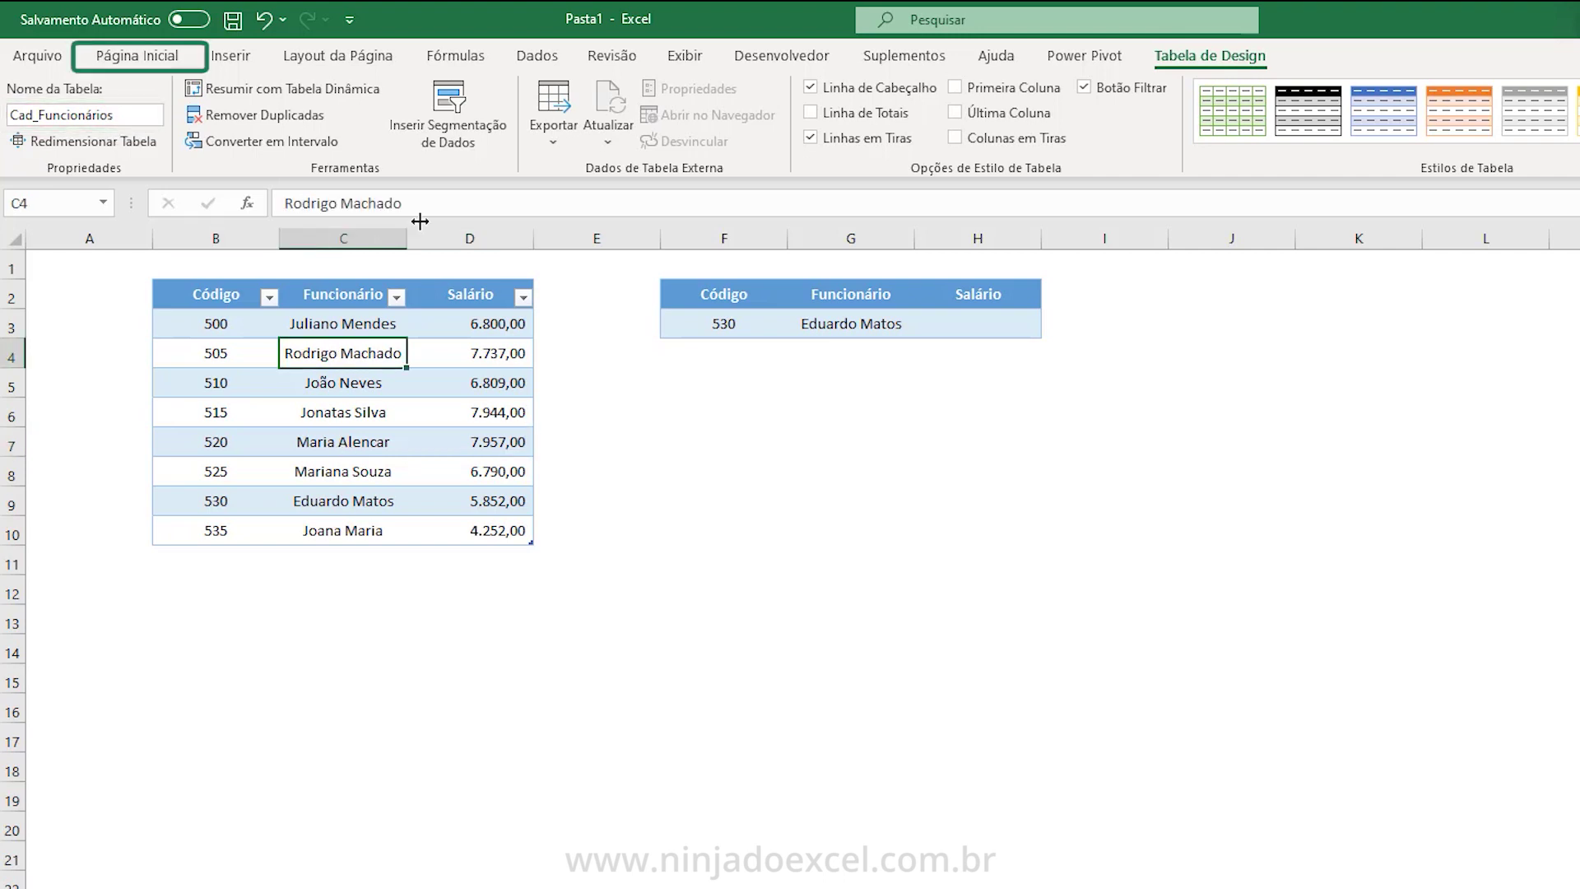
pyautogui.click(161, 55)
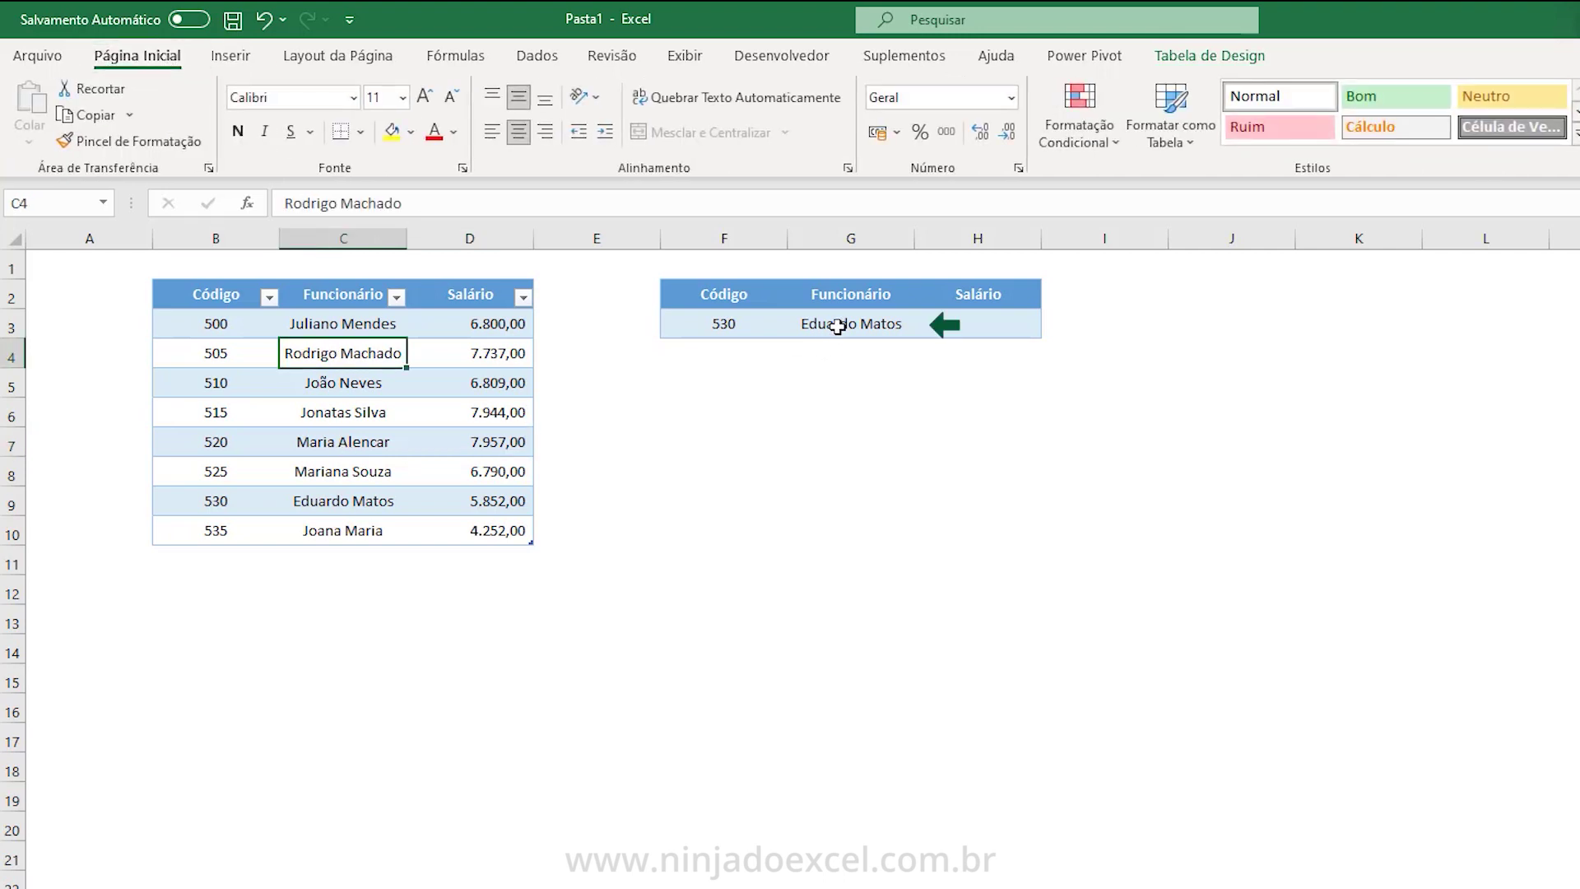
# Replace G3 with =PROCV(F3;Cad_Funcionários[#Tudo];2;0).
pyautogui.click(837, 327)
pyautogui.press('Delete')
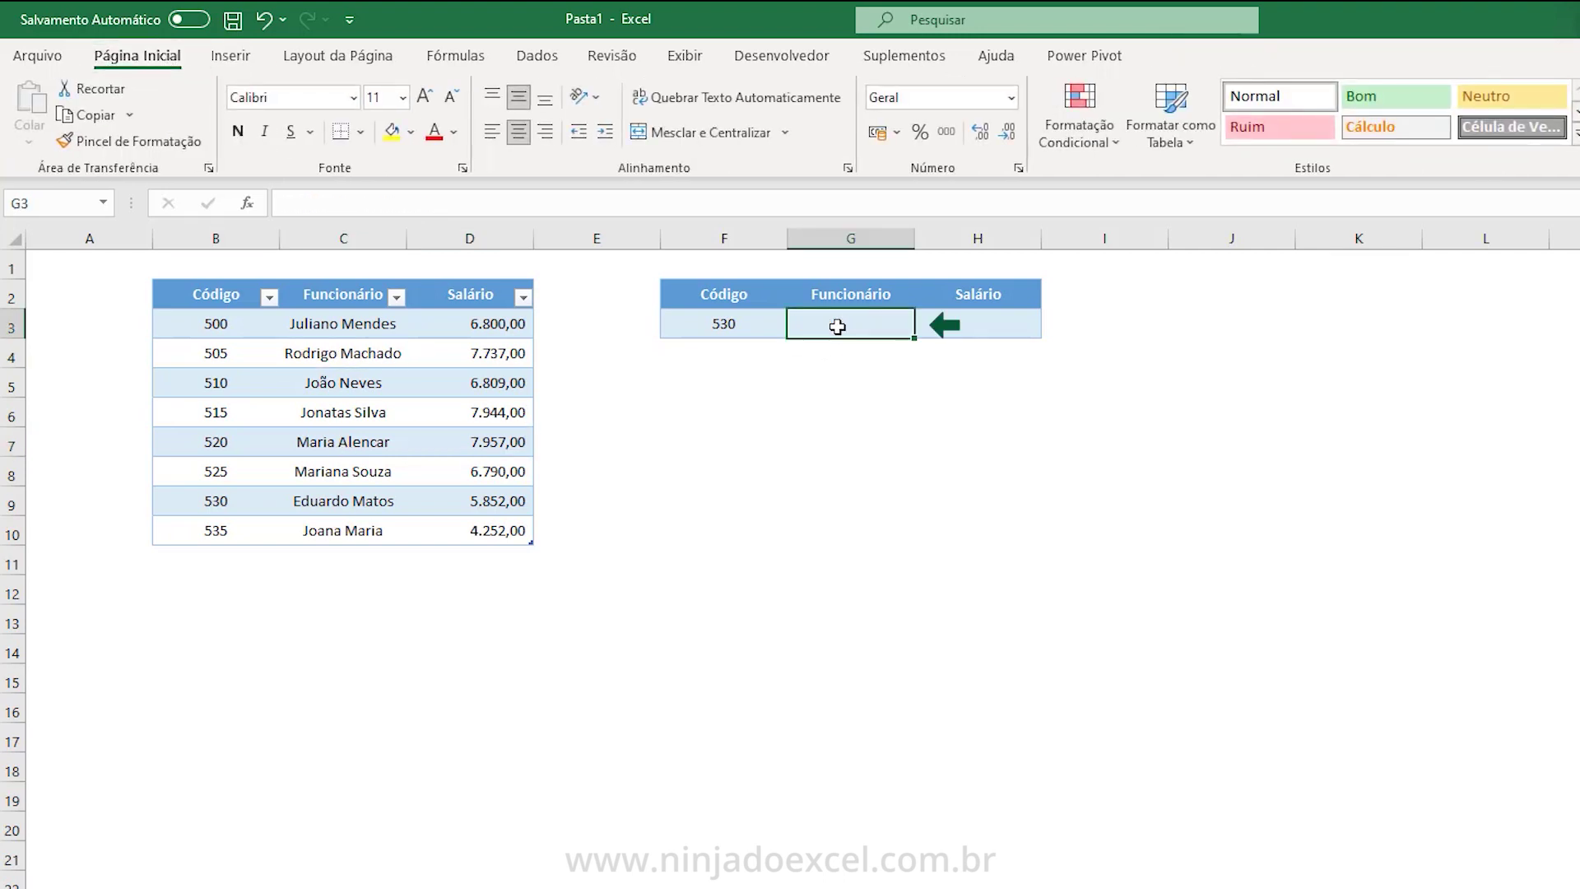
pyautogui.write('=procv')
pyautogui.press('Tab')
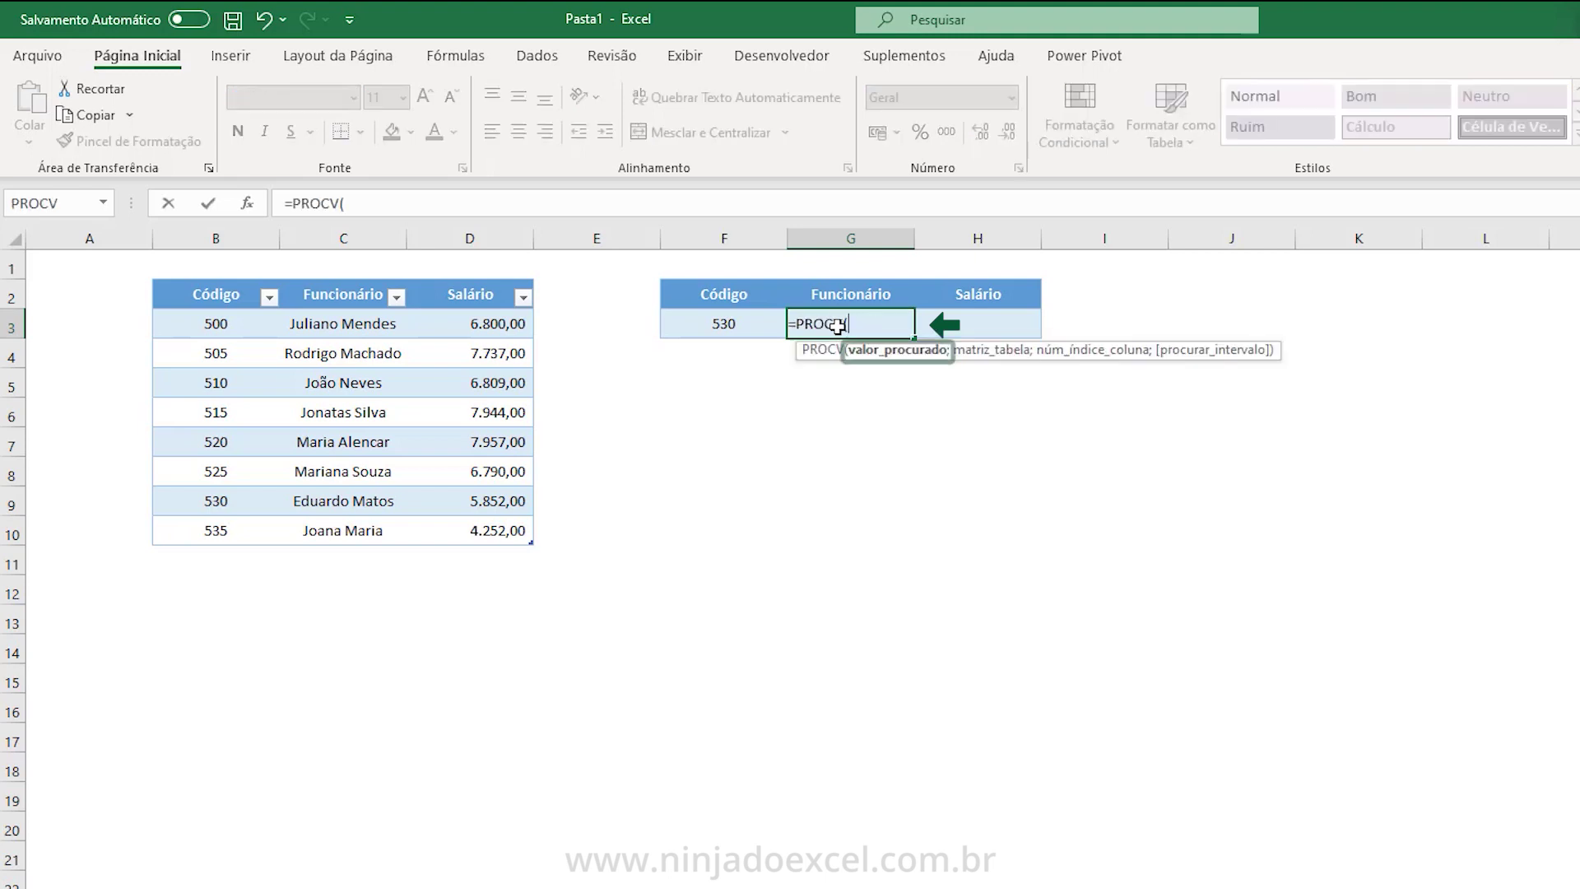
pyautogui.click(720, 331)
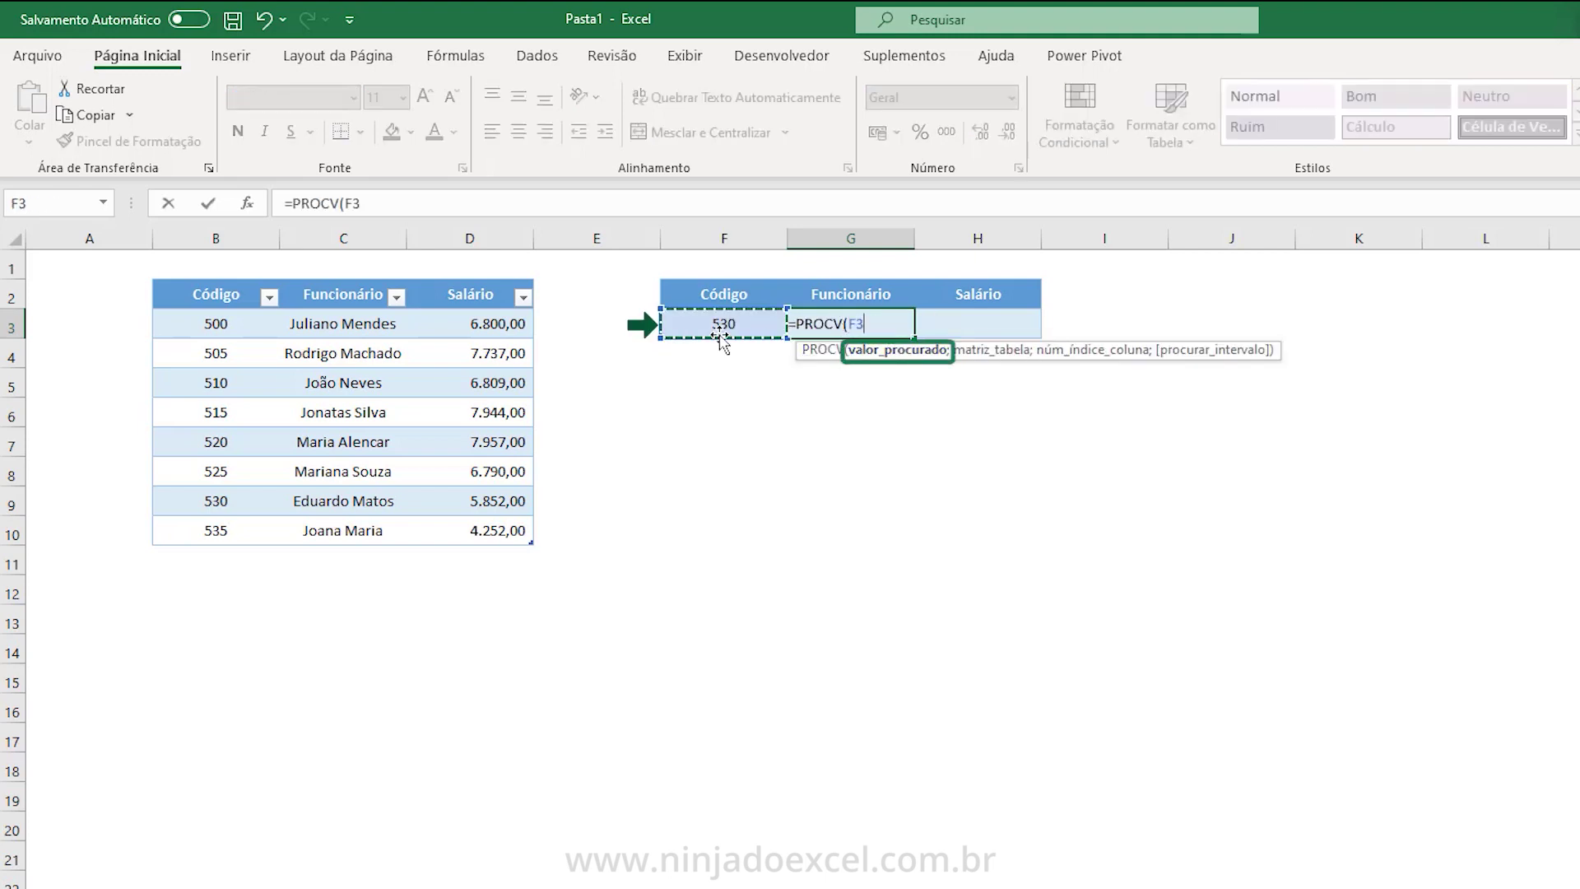
pyautogui.write(';')
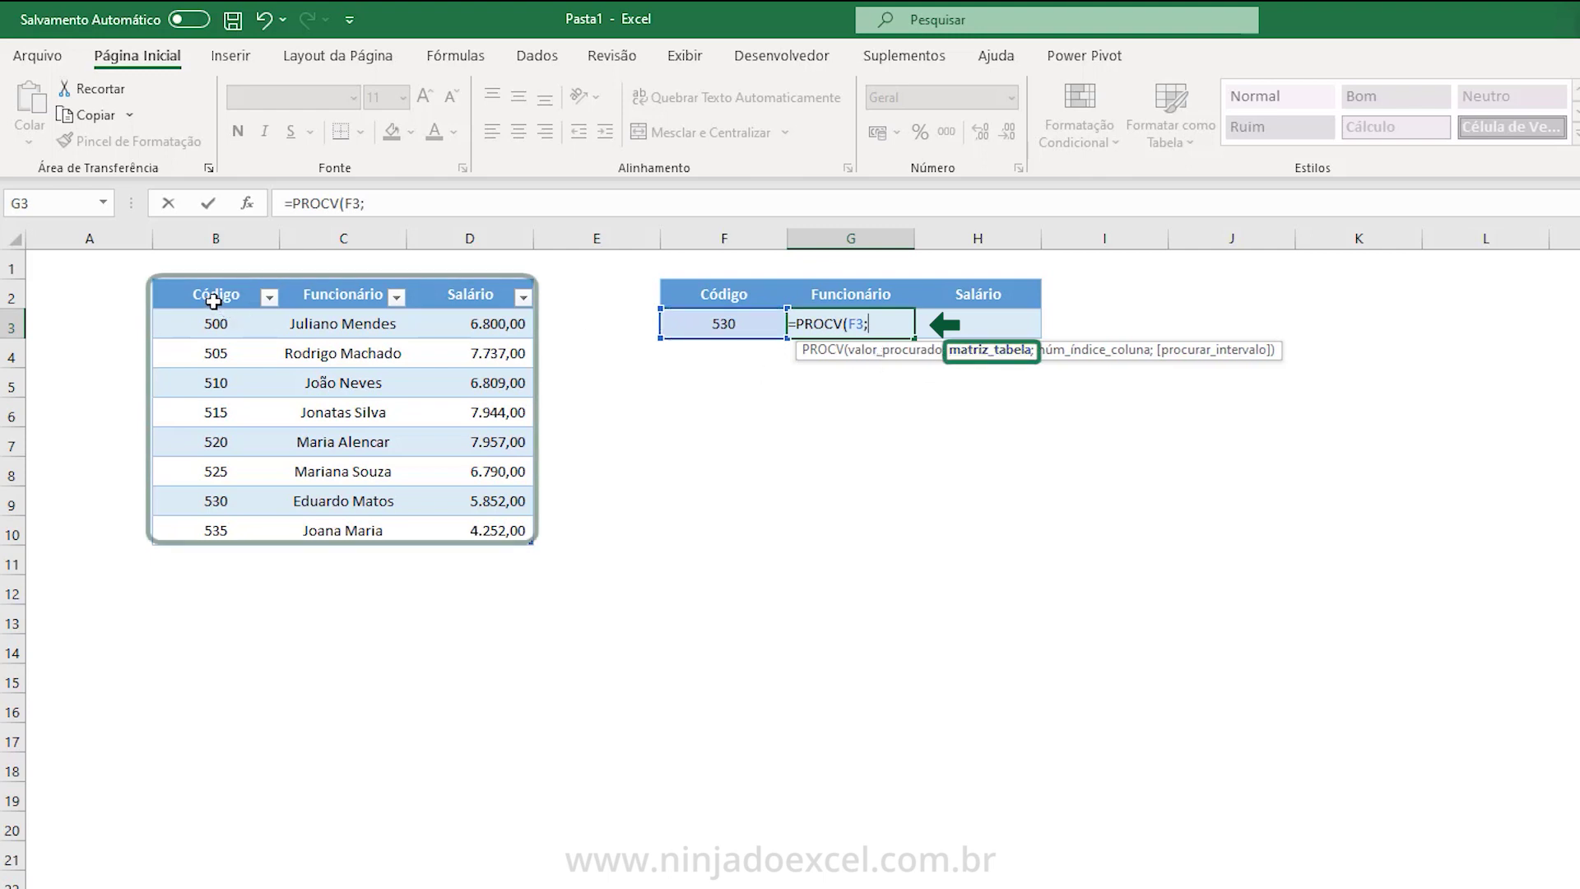
pyautogui.moveTo(214, 301); pyautogui.dragTo(506, 527)
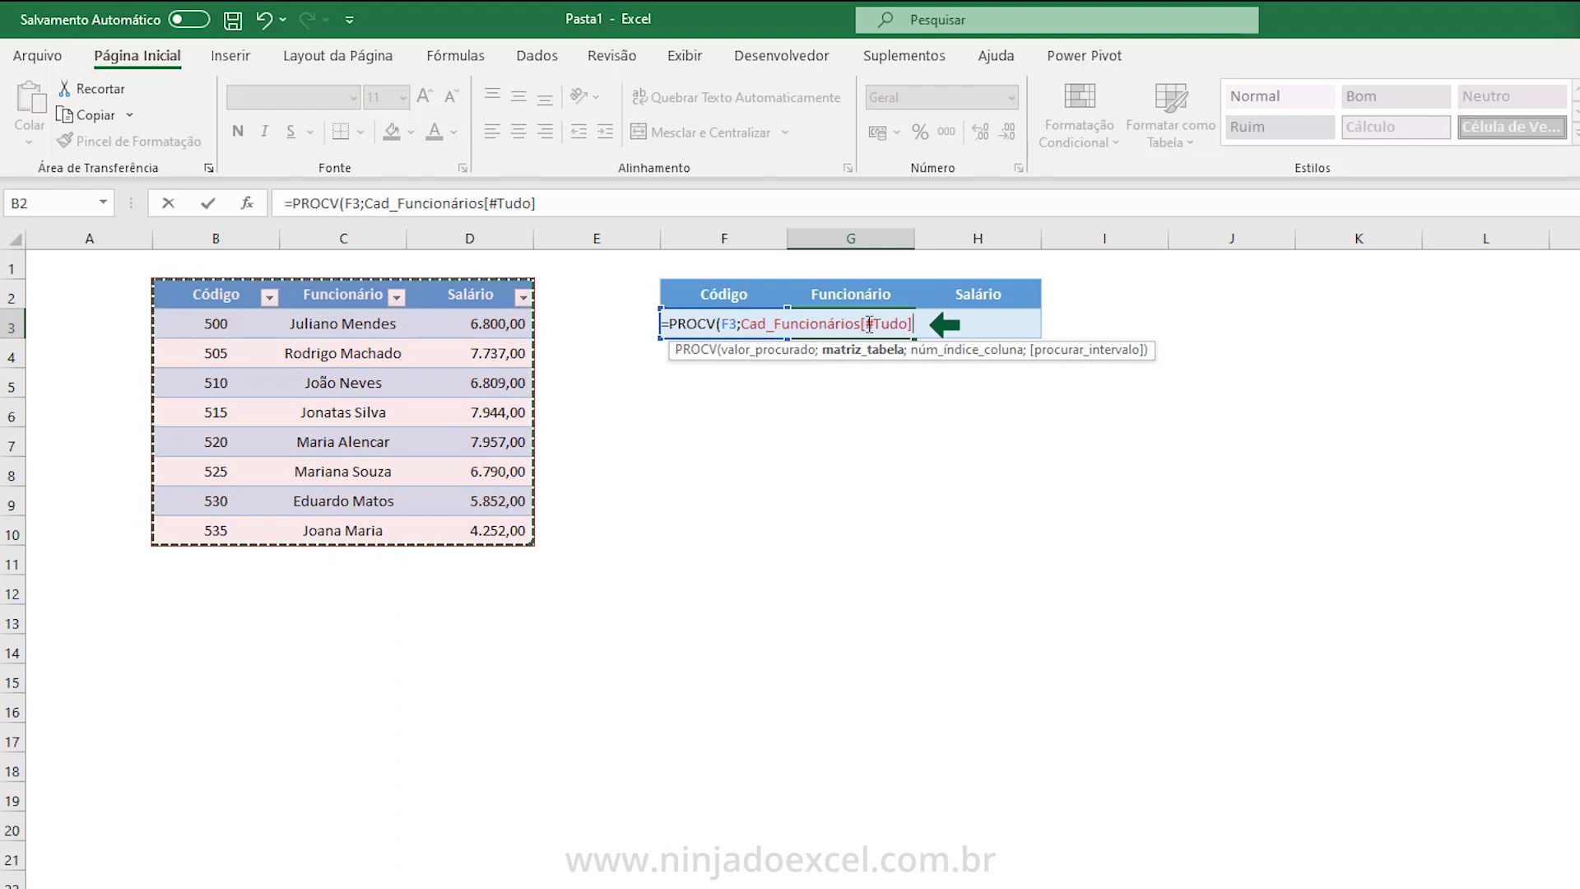
pyautogui.write(';2;')
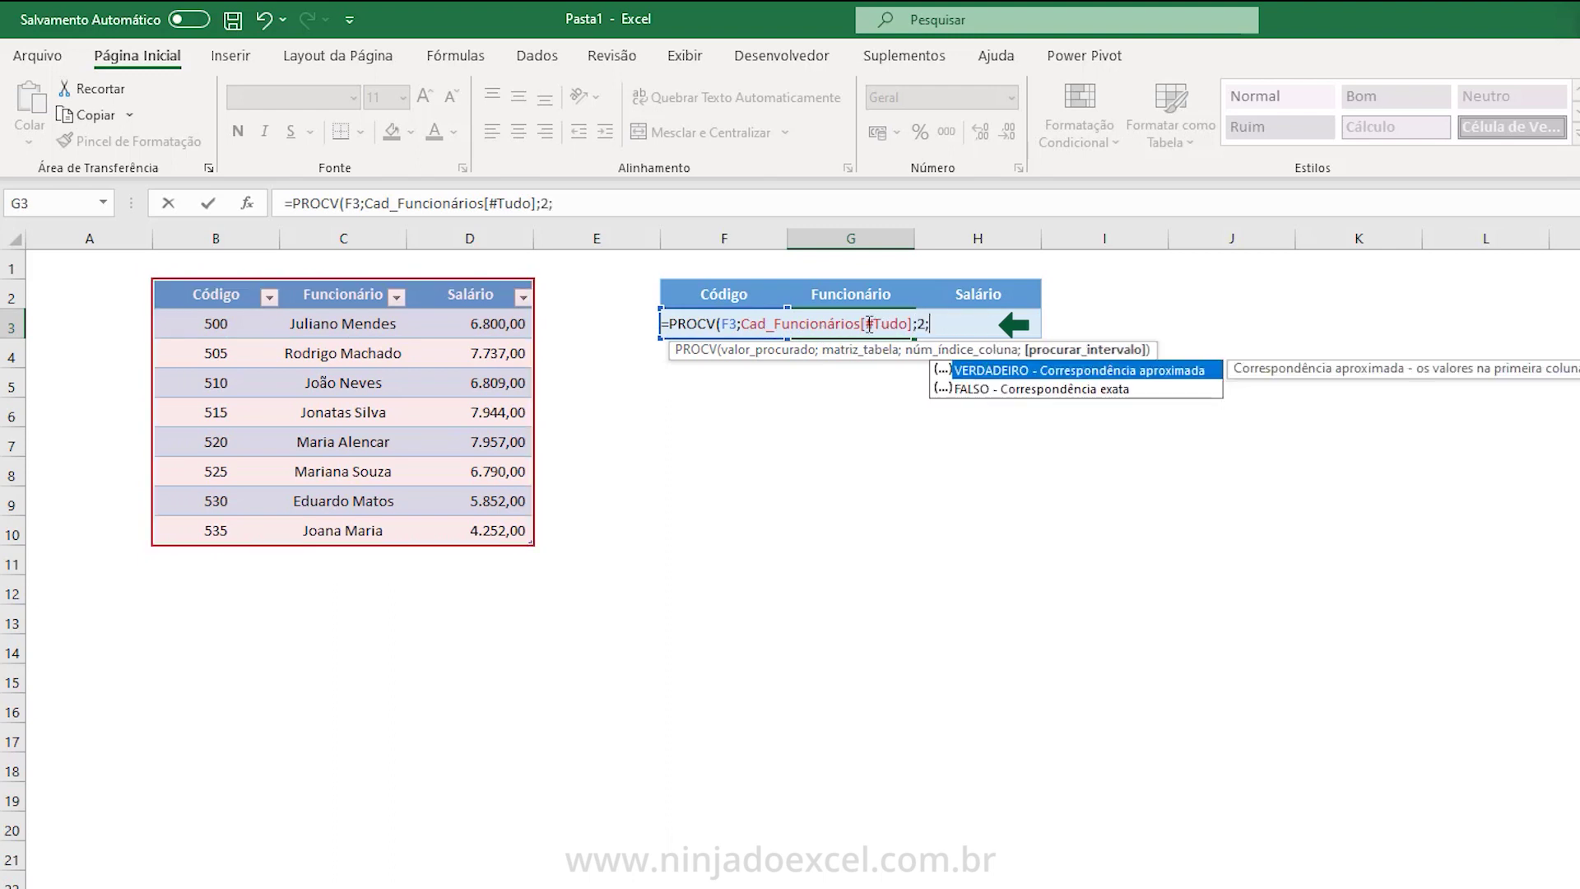
pyautogui.write('0)')
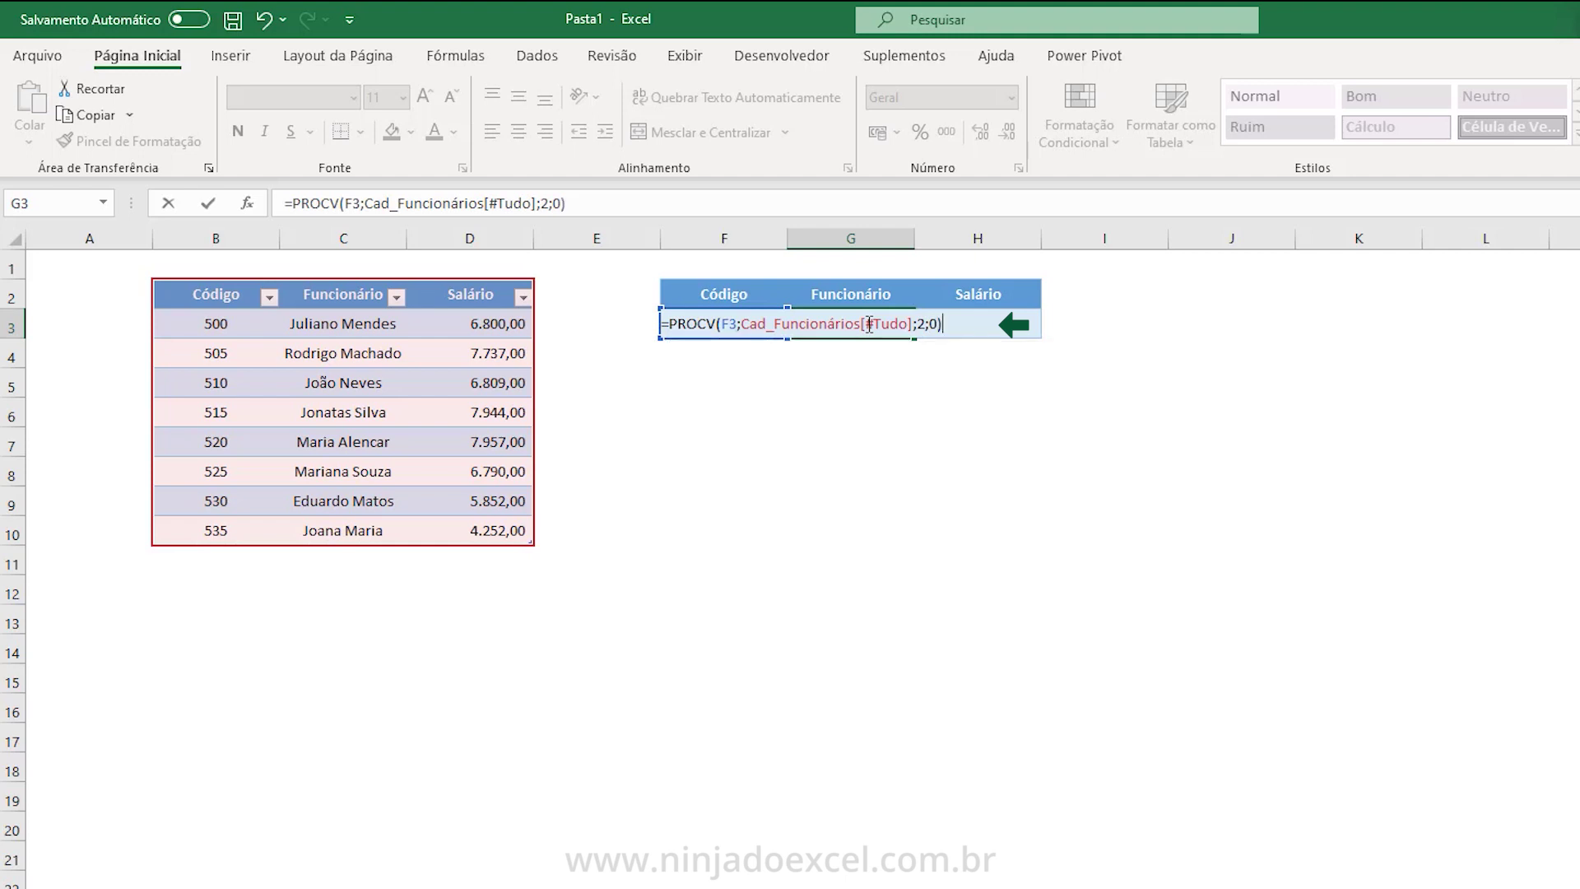
pyautogui.press('Return')
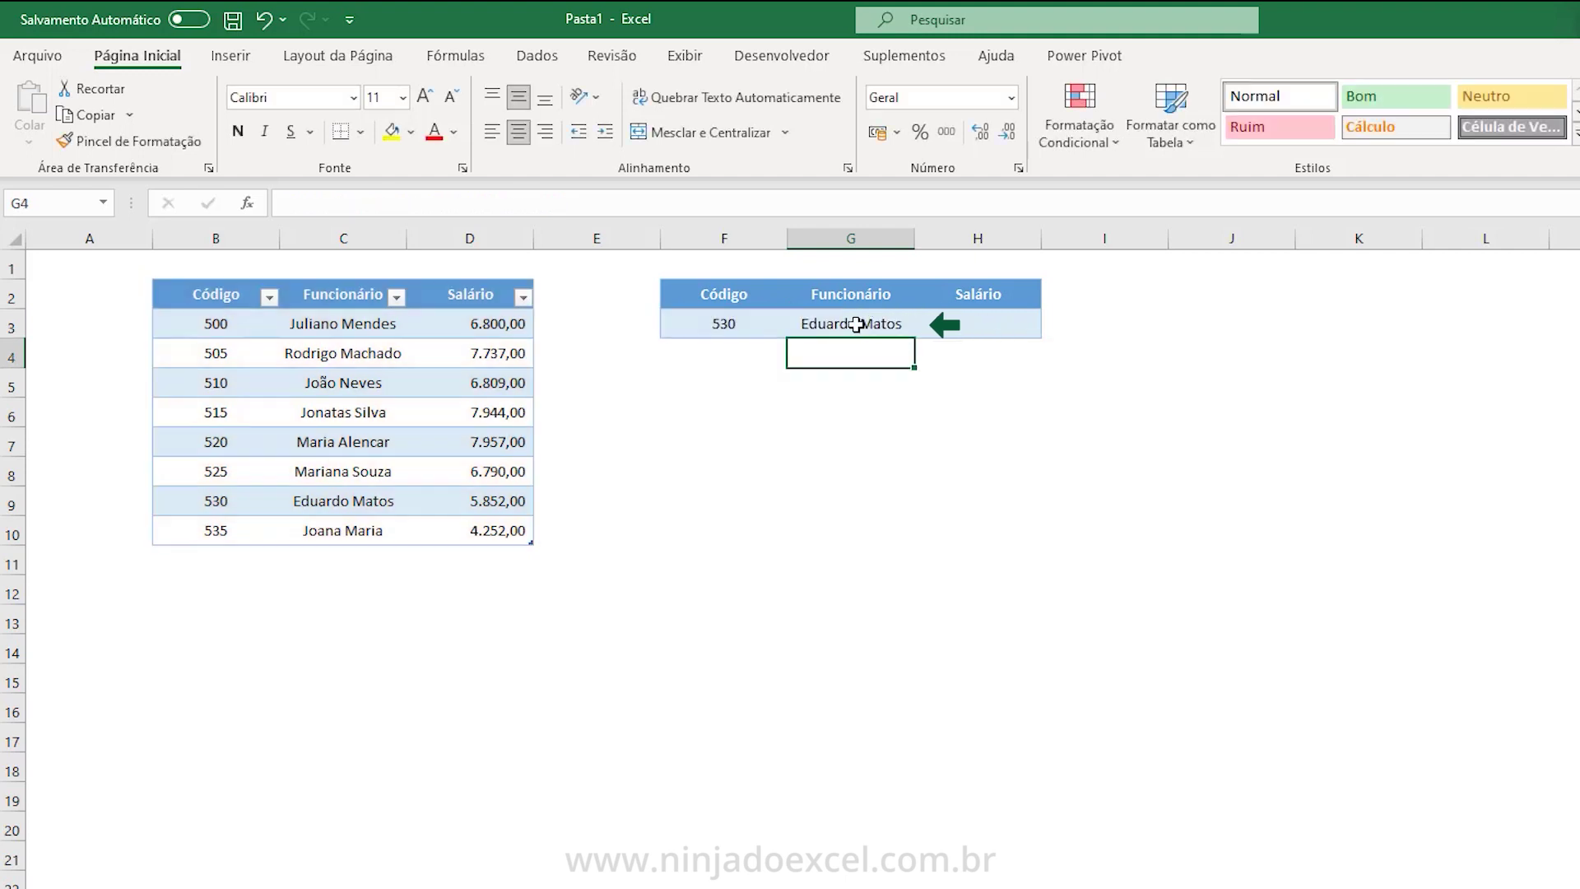
# Copy G3's formula into H3 and change the column index to 3 for the salary.
pyautogui.doubleClick(860, 326)
pyautogui.hotkey('ctrl', 'c')
pyautogui.press('Escape')
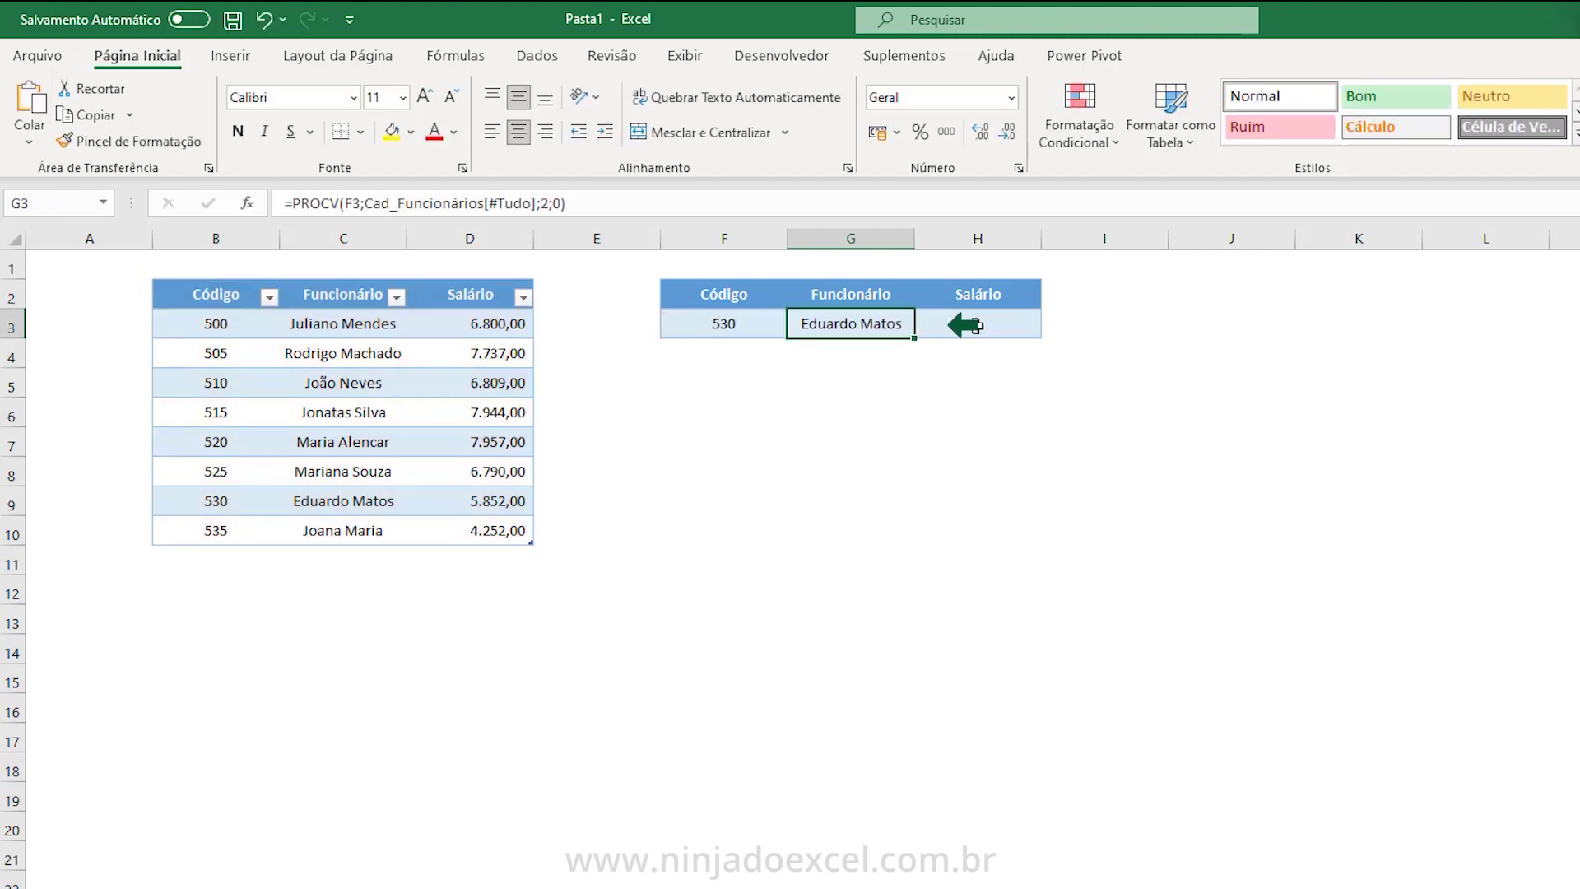
pyautogui.doubleClick(1036, 325)
pyautogui.hotkey('ctrl', 'v')
pyautogui.click(1055, 326)
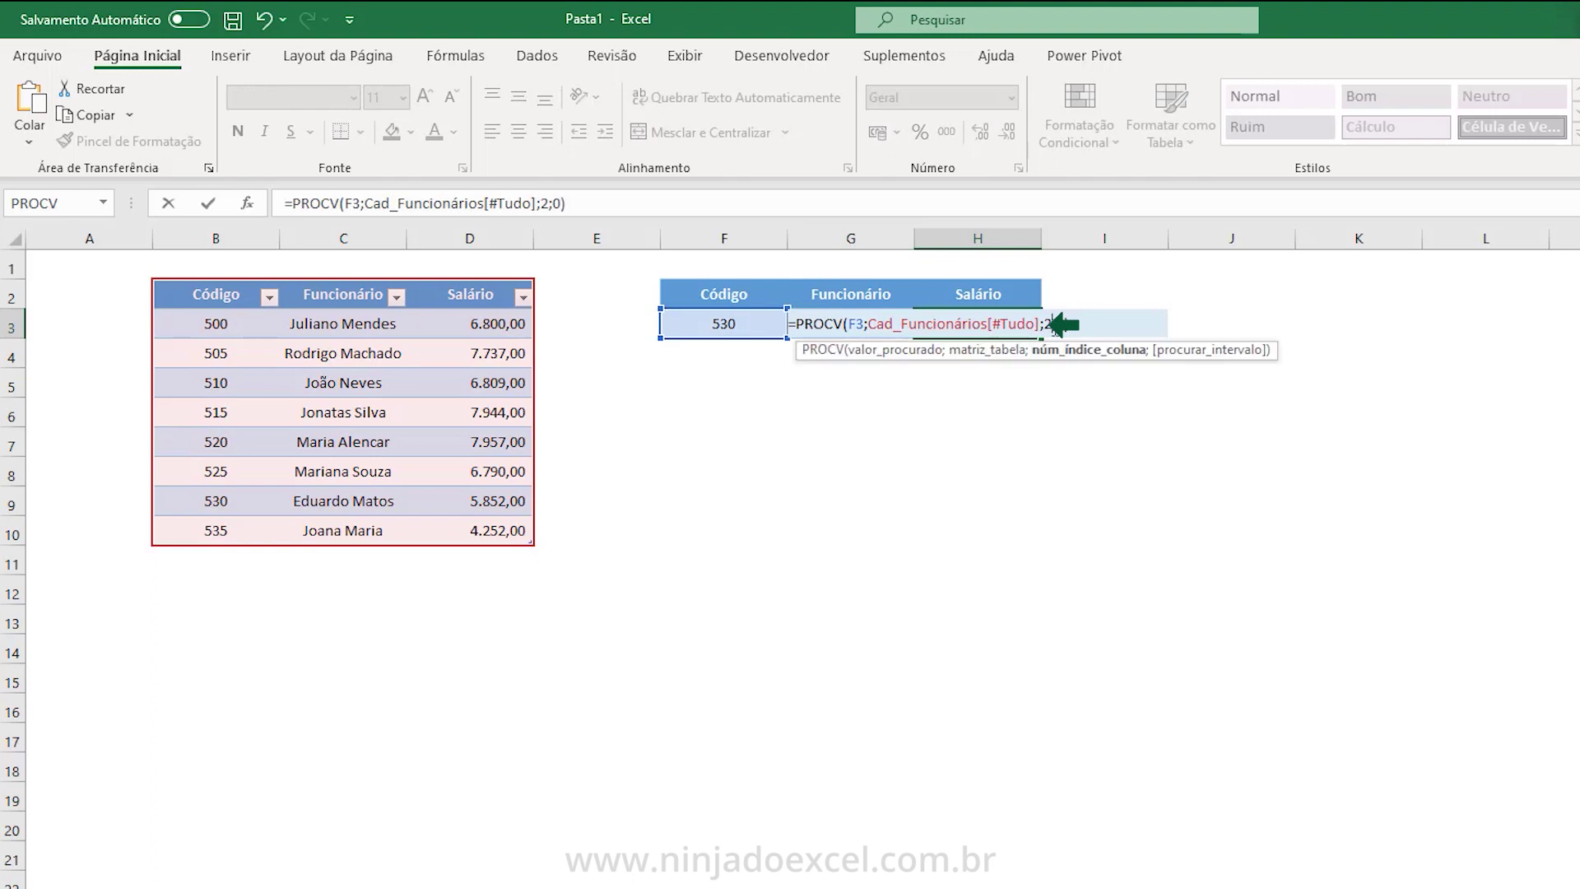
pyautogui.press('BackSpace')
pyautogui.write('3')
pyautogui.press('Return')
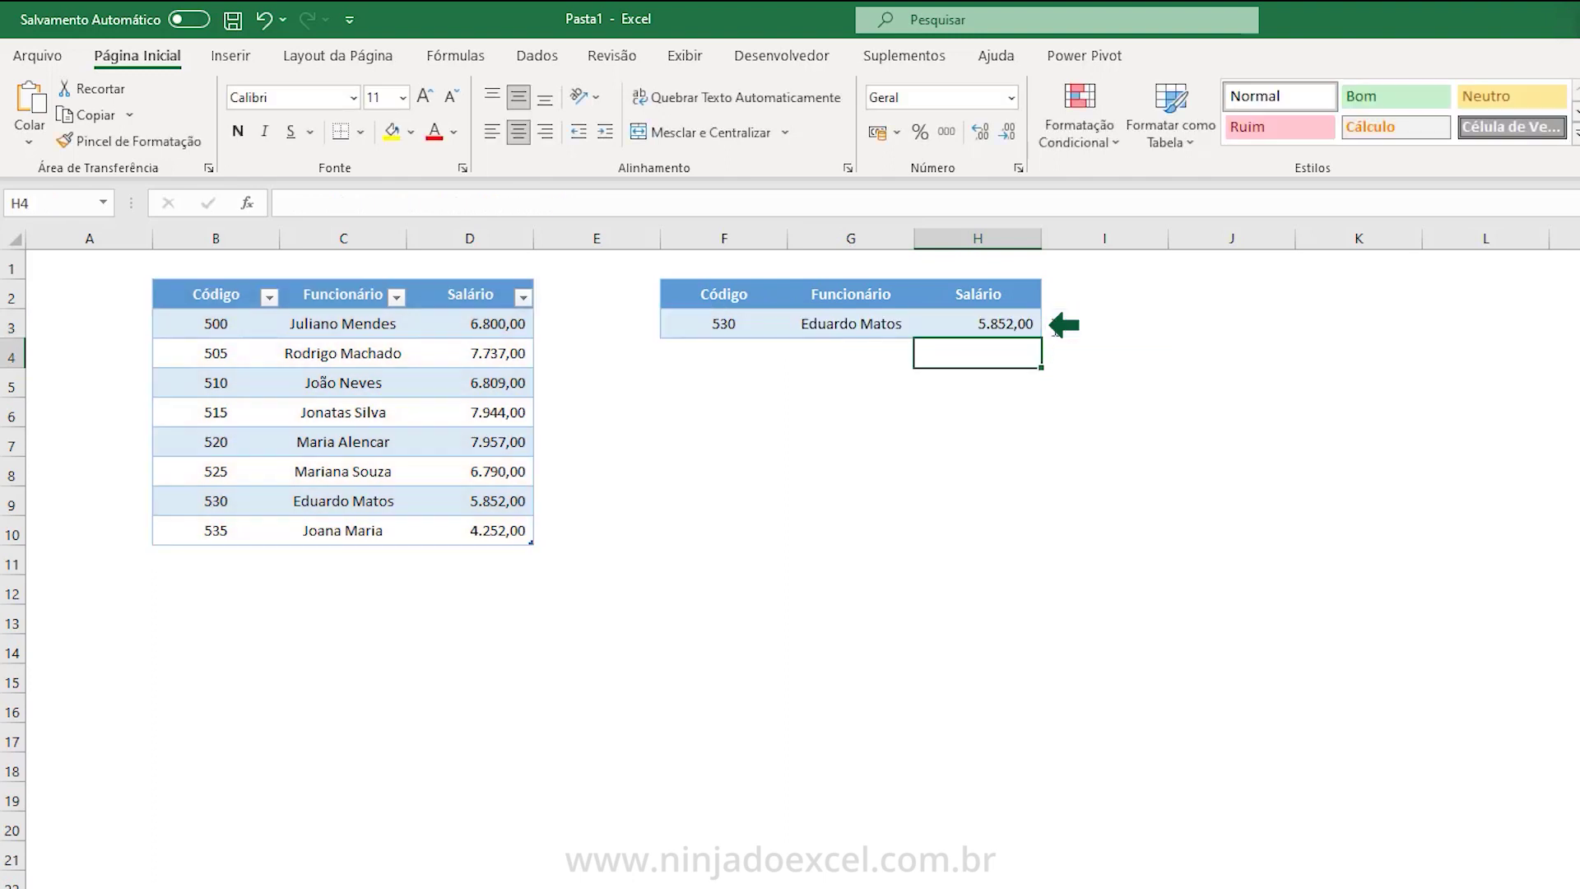
# Review the G3 and H3 formulas referencing Cad_Funcionários[#Tudo].
pyautogui.click(887, 326)
pyautogui.click(976, 328)
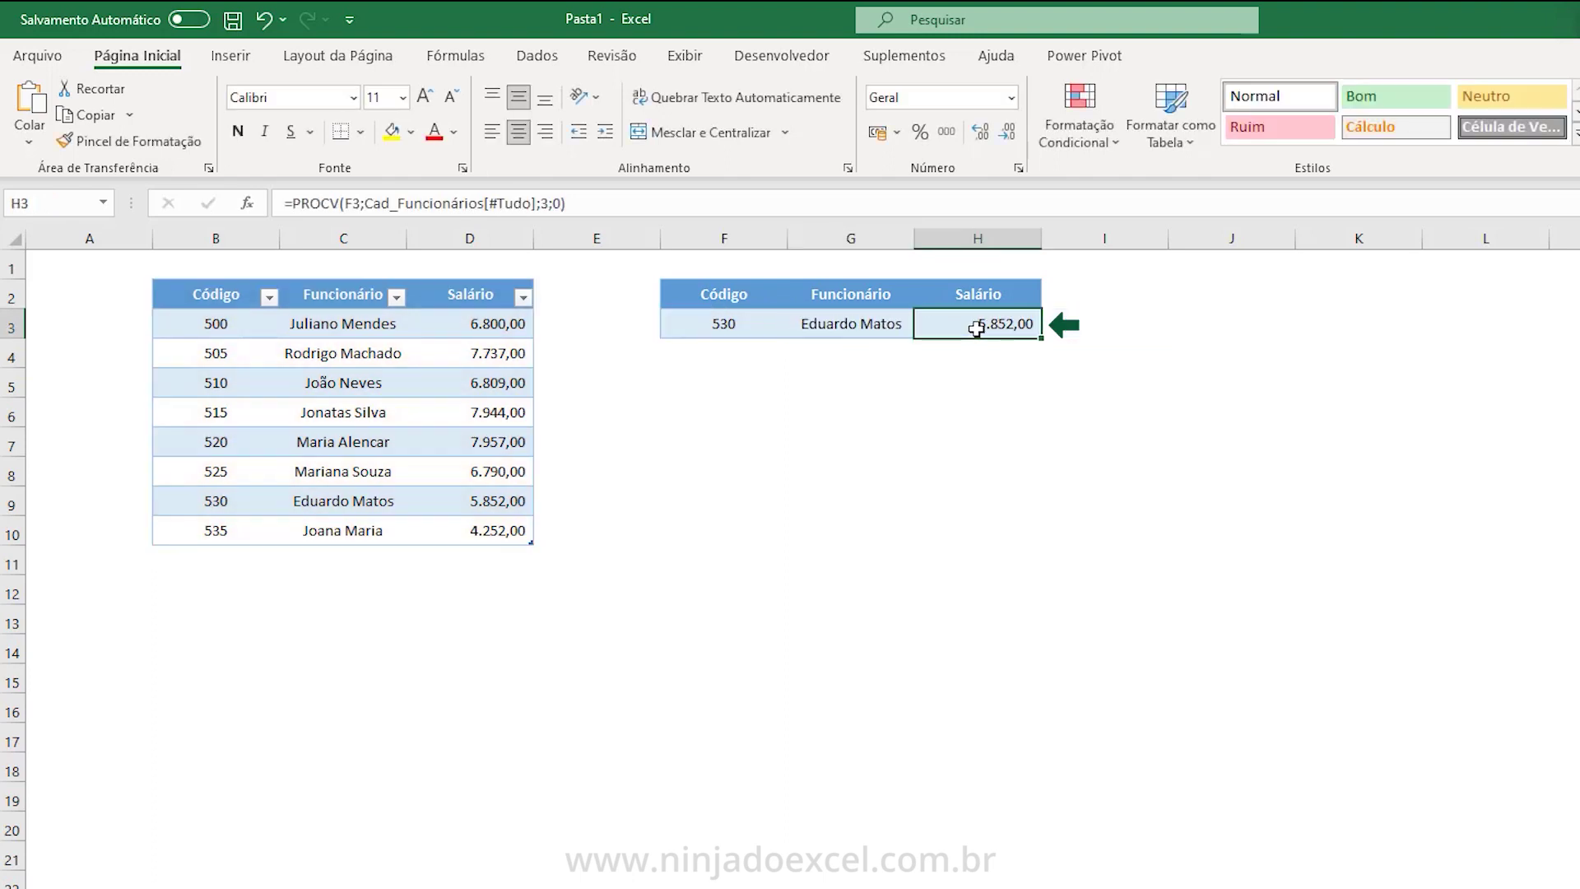
pyautogui.click(830, 321)
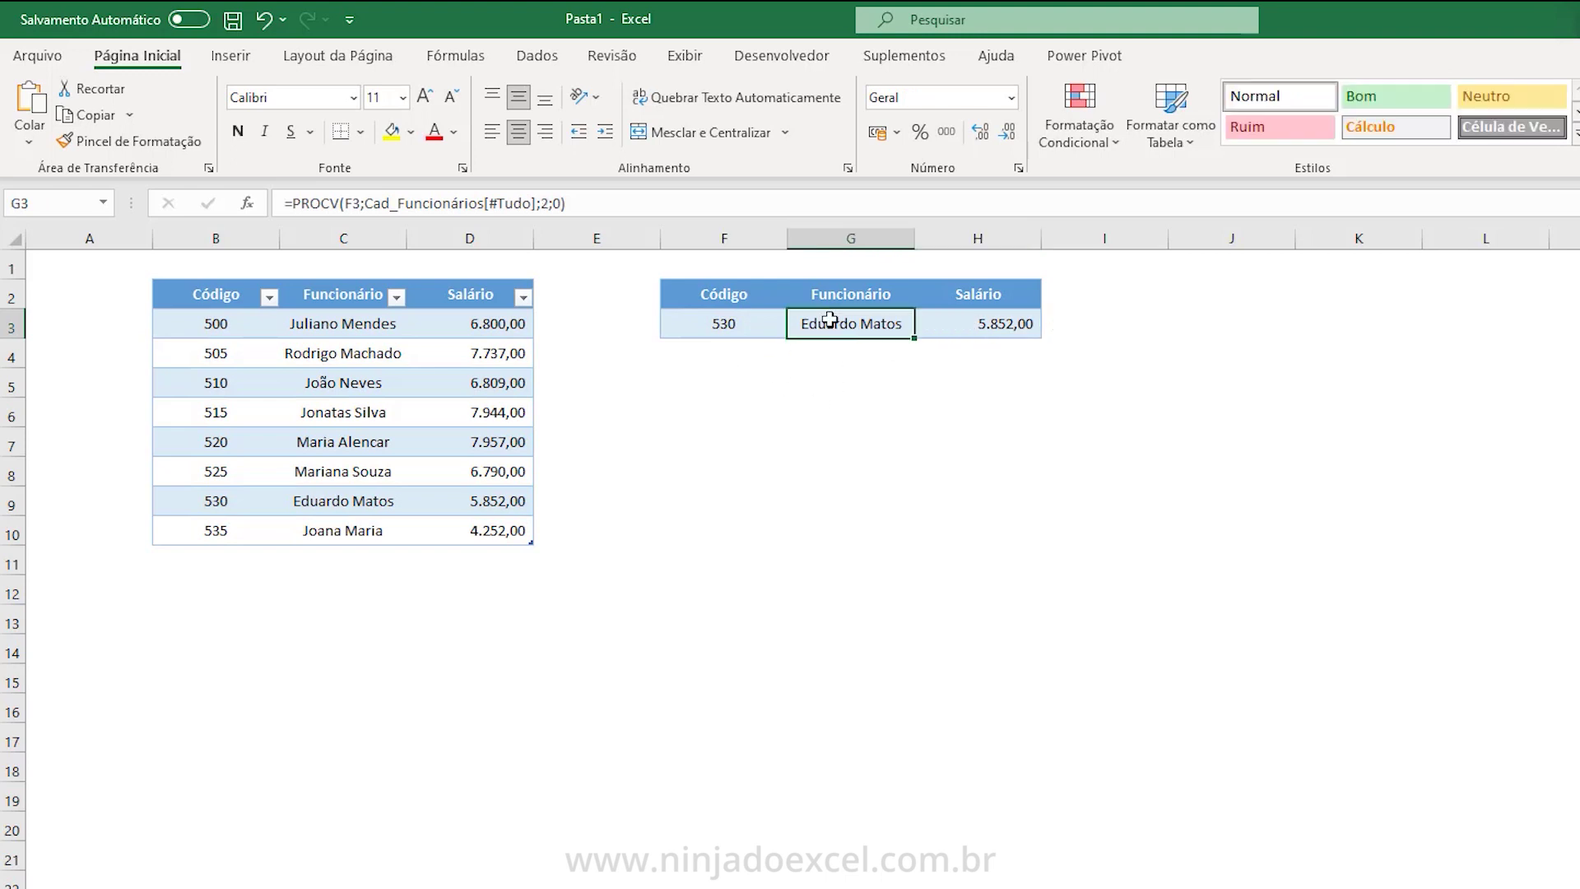
pyautogui.doubleClick(829, 321)
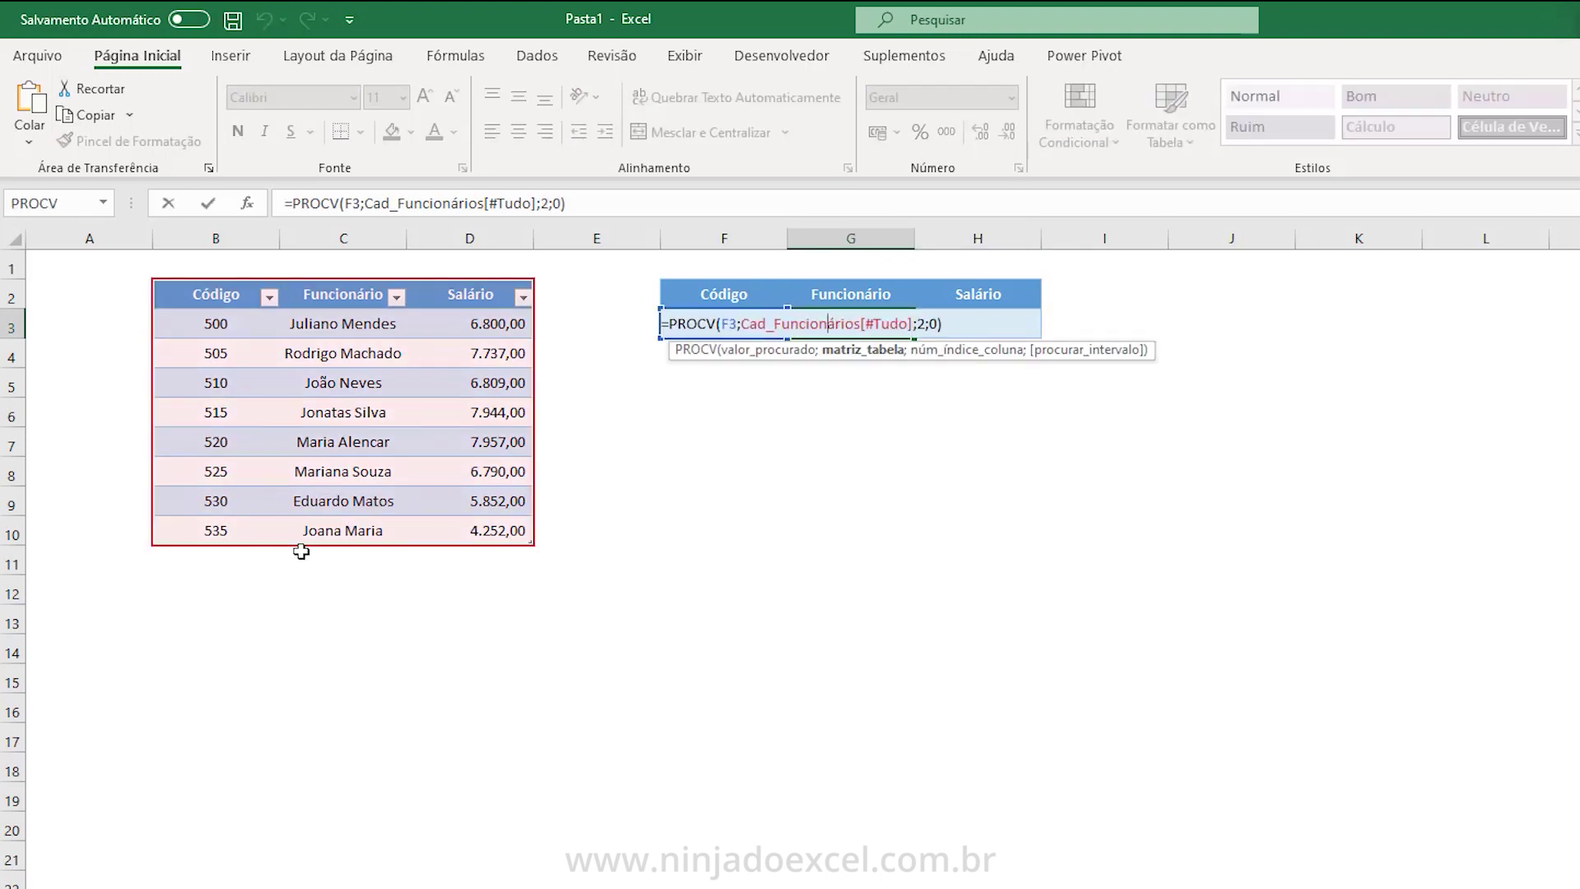
pyautogui.press('Escape')
pyautogui.click(222, 553)
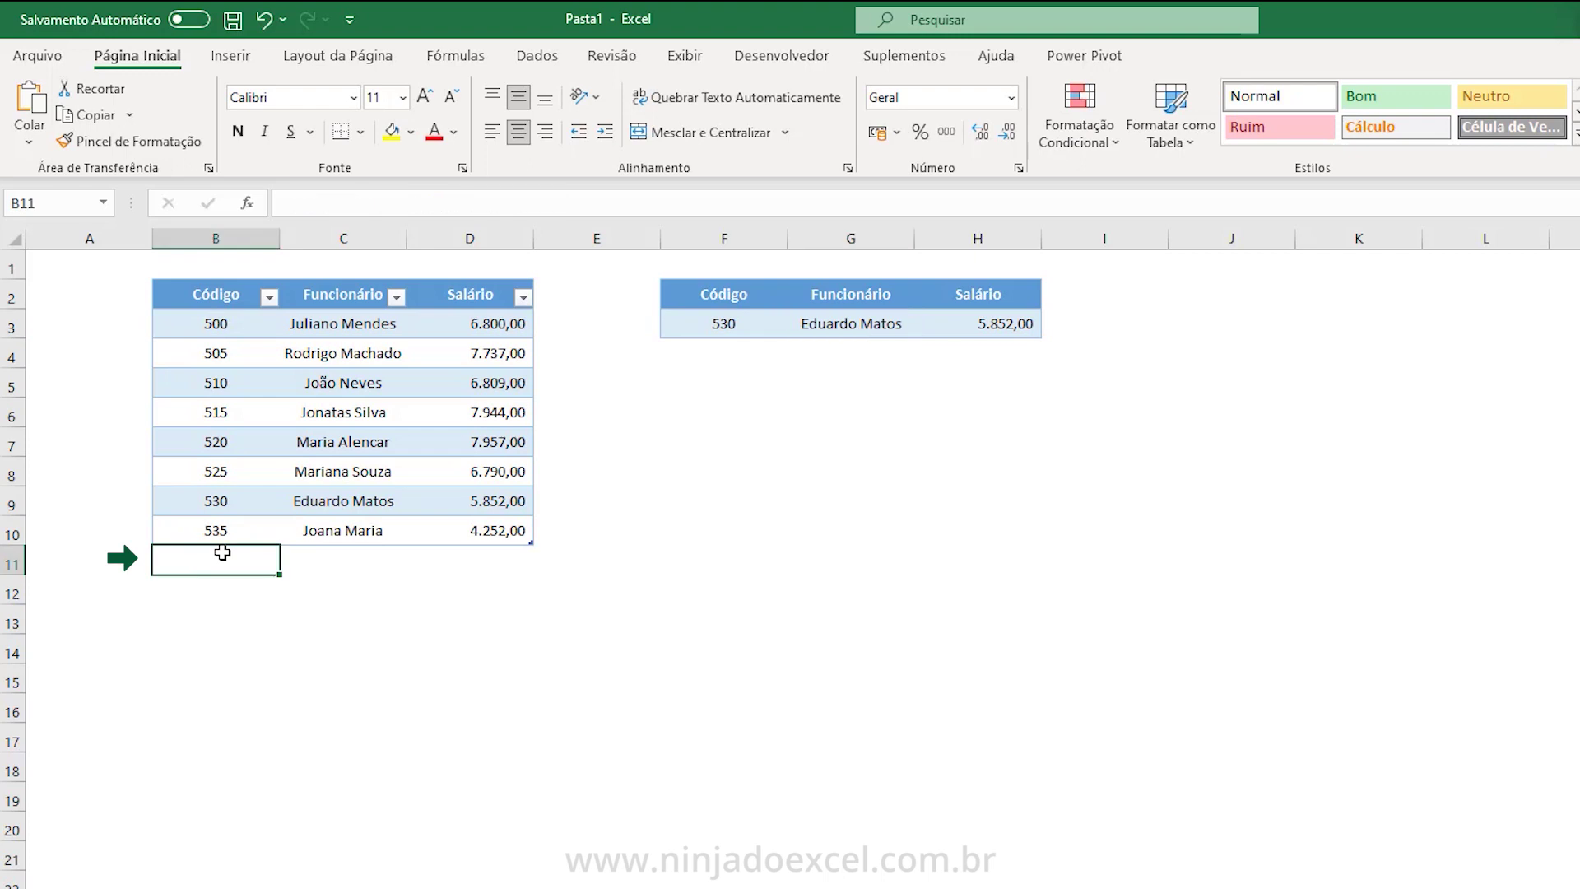
pyautogui.write('540')
pyautogui.press('Tab')
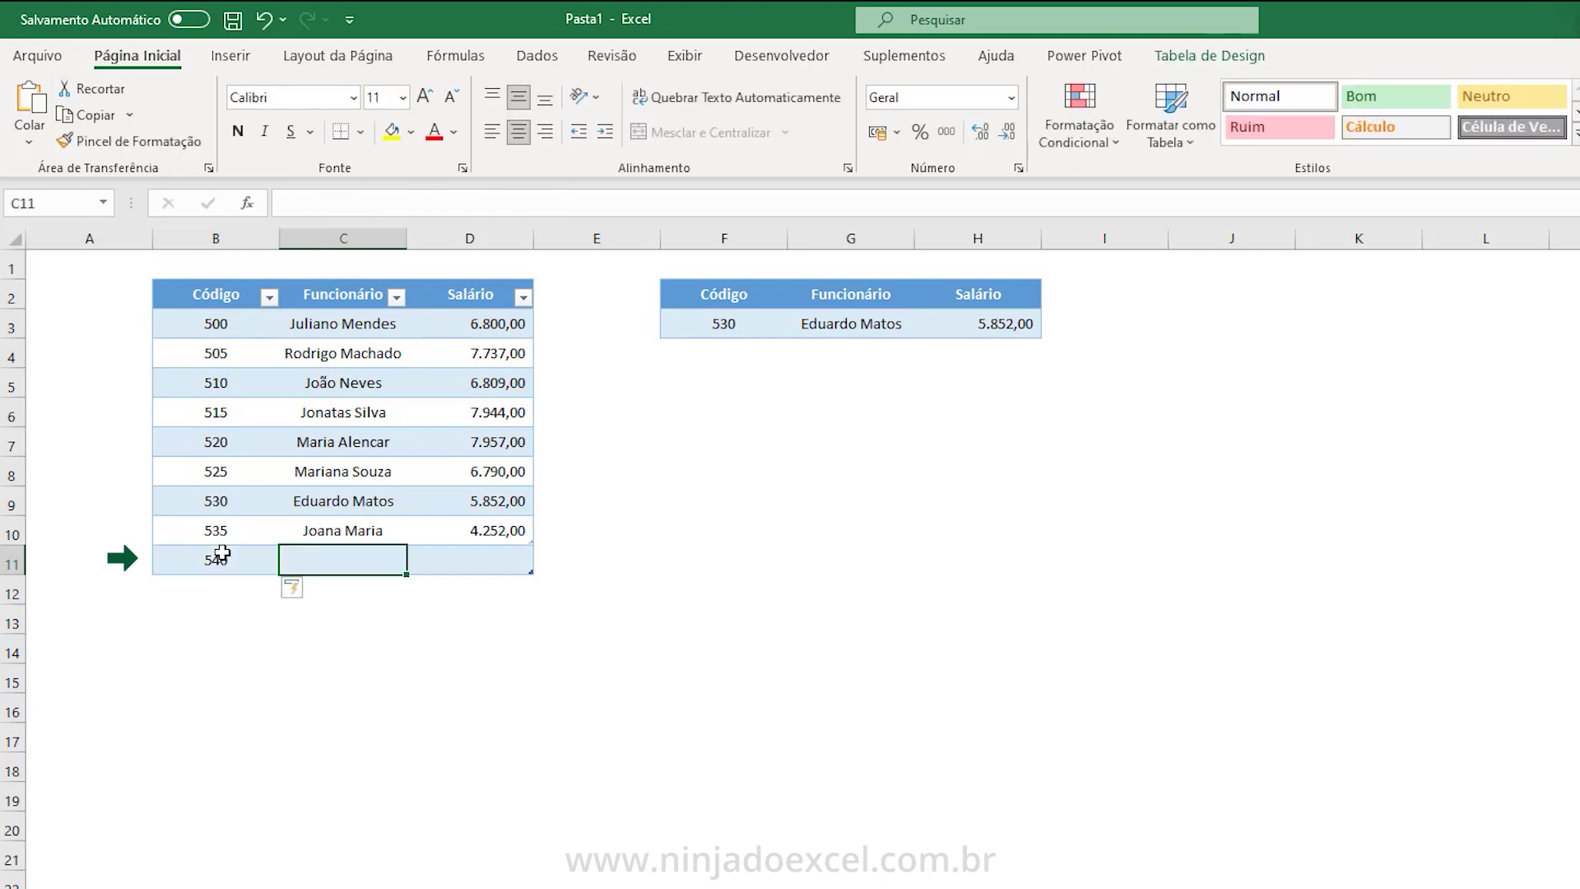
pyautogui.write('Ig')
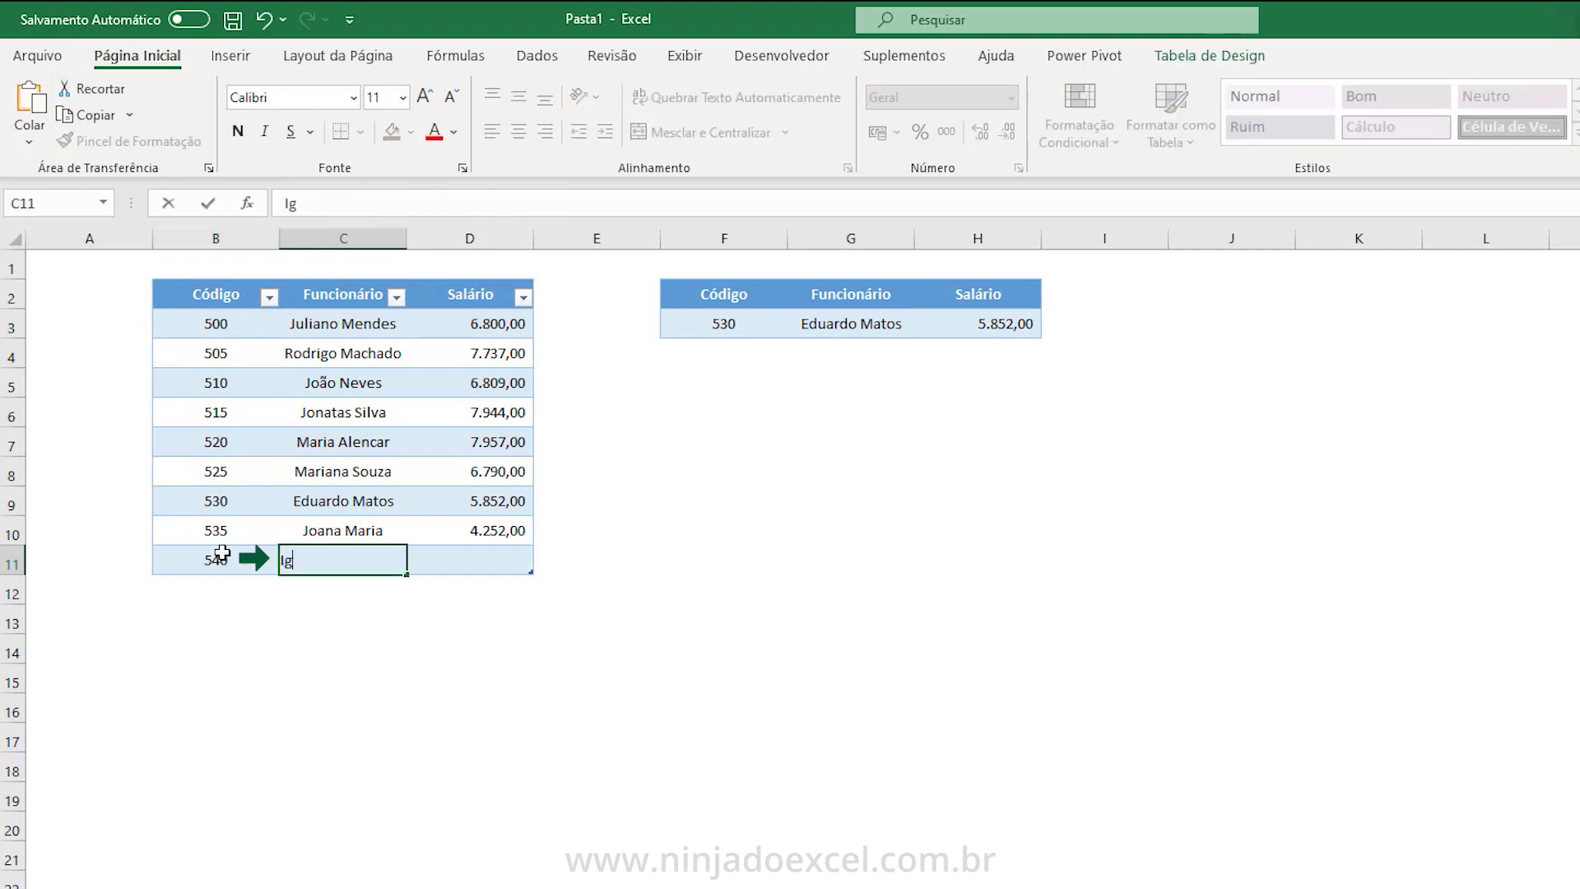
pyautogui.write('or Maia')
pyautogui.press('Tab')
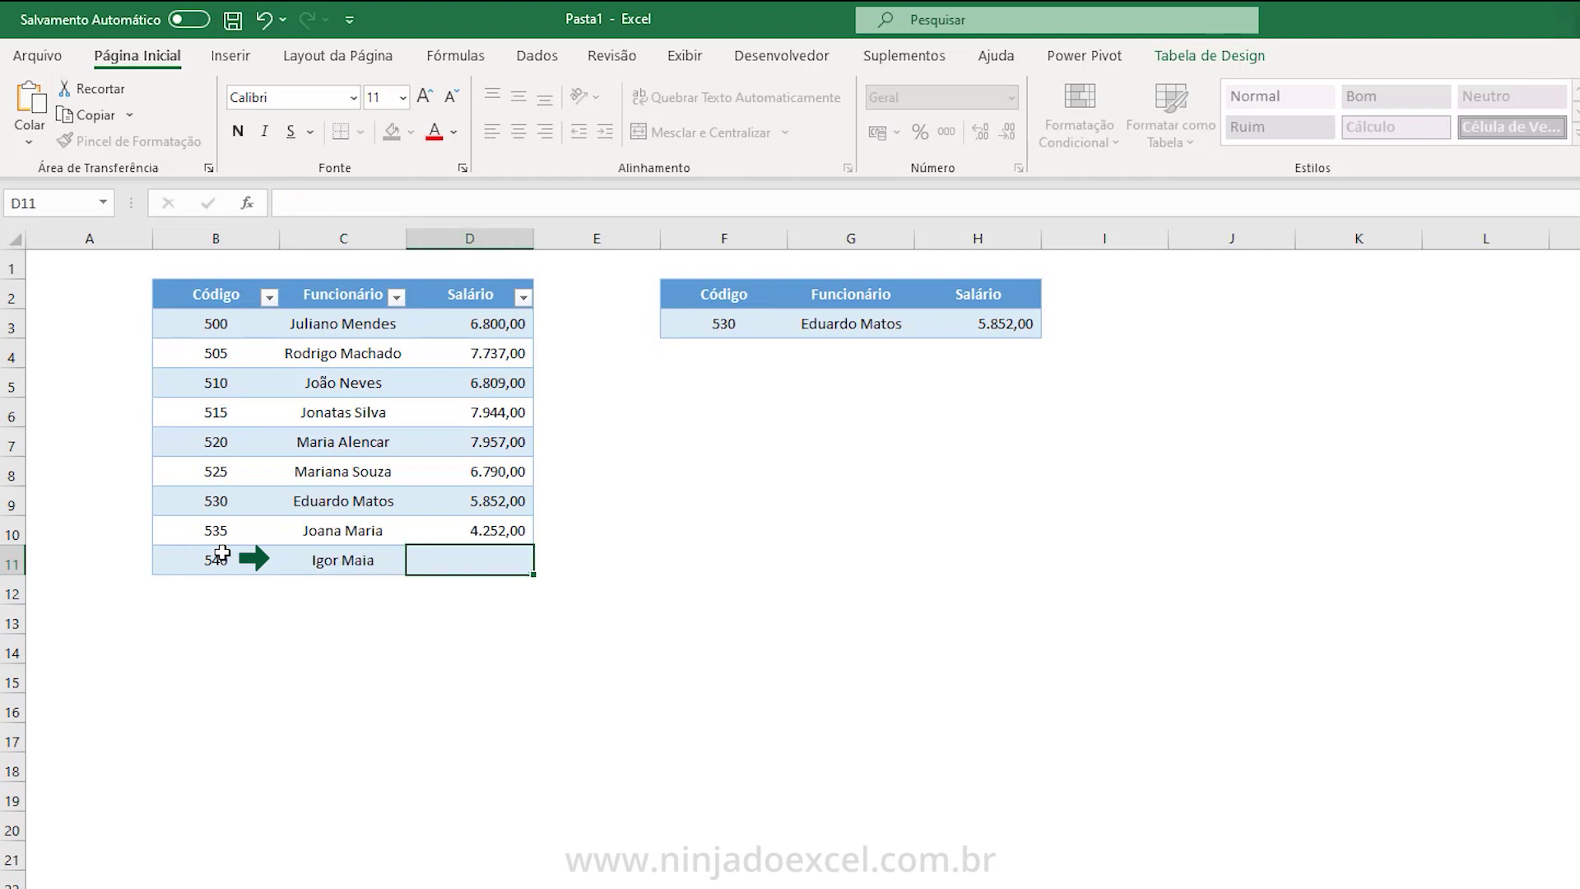
pyautogui.write('6000')
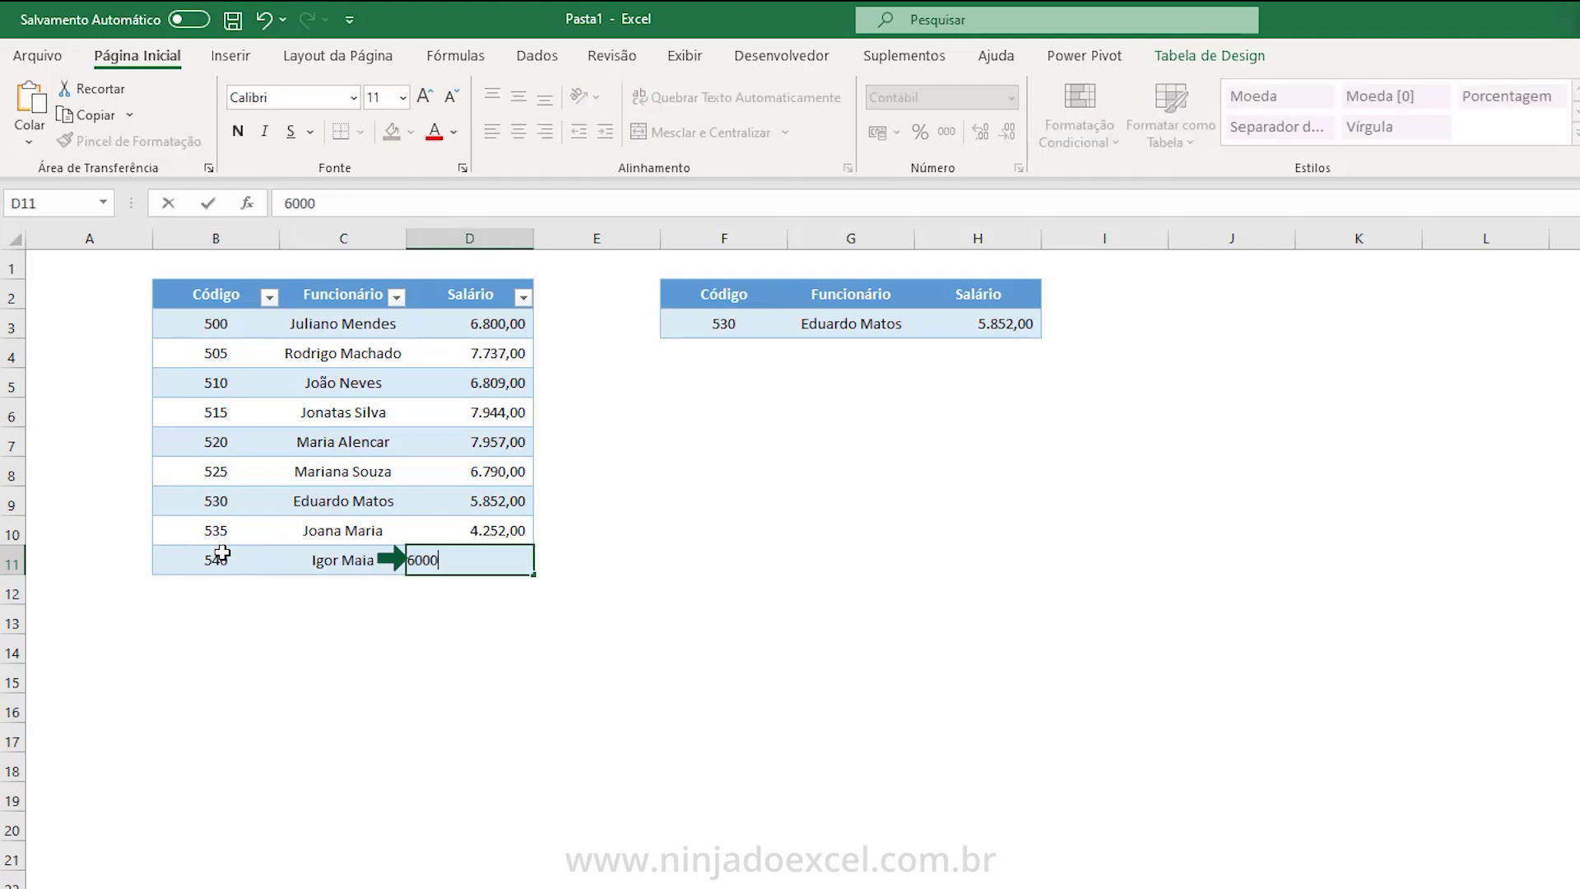
pyautogui.press('Return')
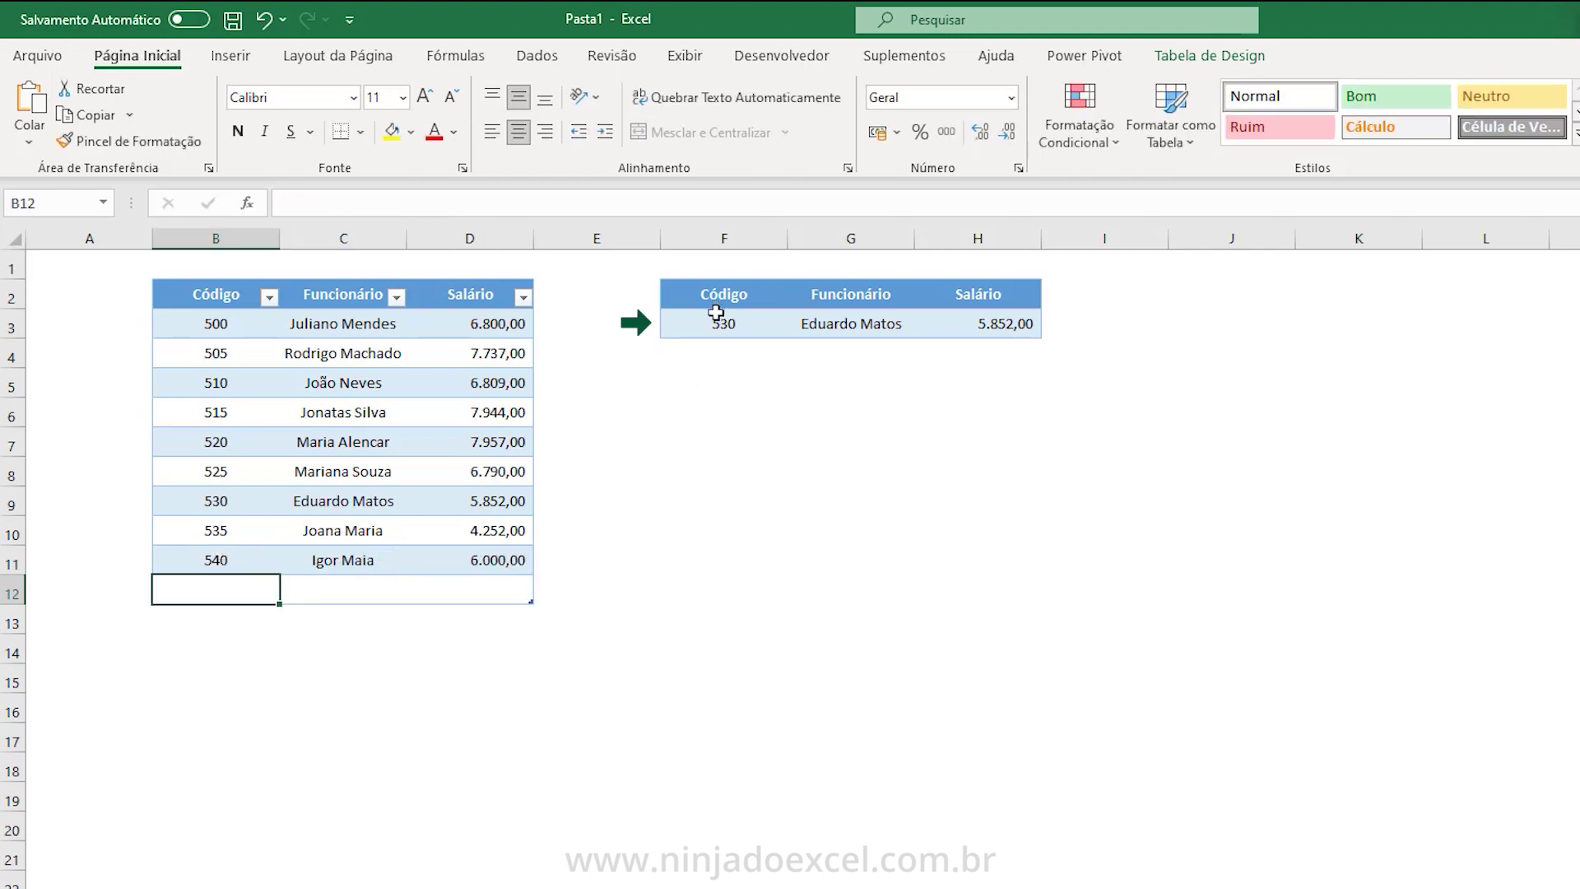
# Set F3 to code 540 and check G3's formula covers the new row.
pyautogui.click(717, 324)
pyautogui.write('54')
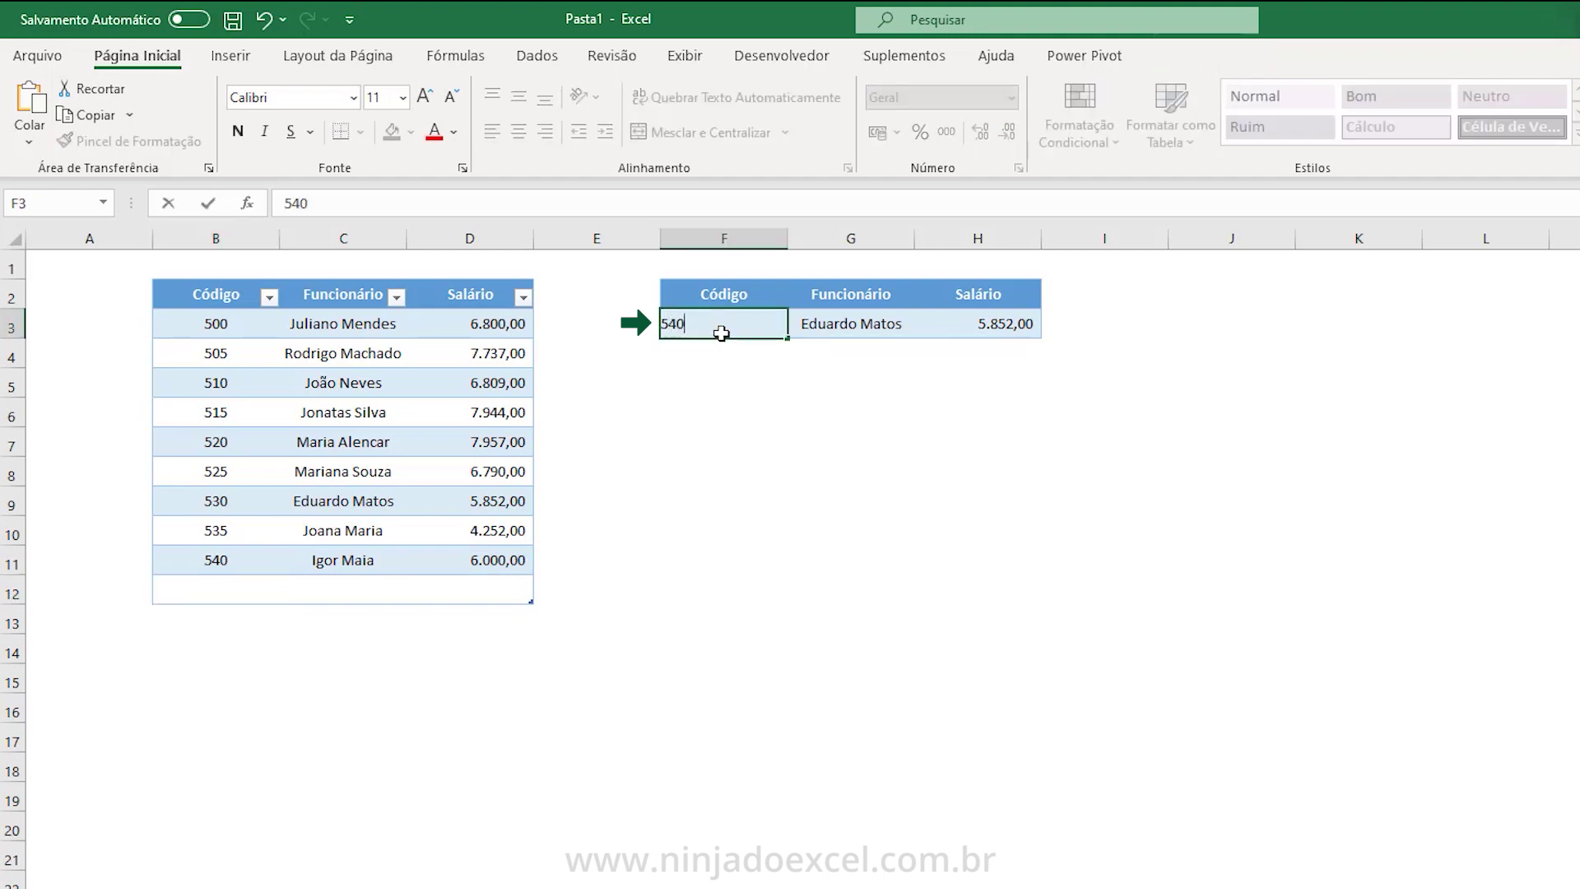
pyautogui.press('Return')
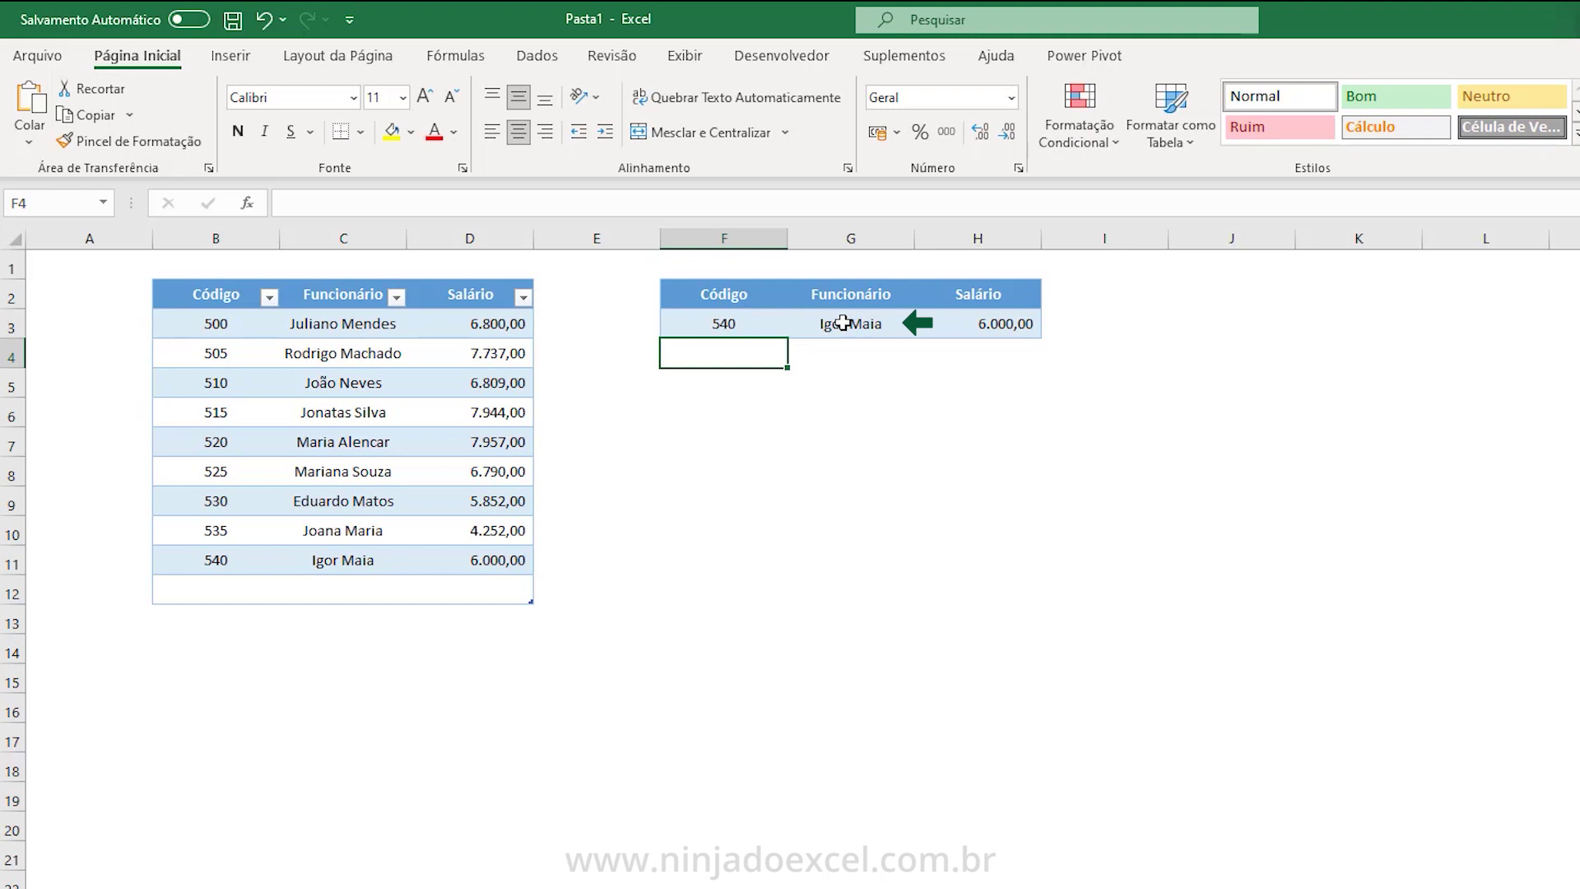
pyautogui.click(843, 323)
pyautogui.doubleClick(844, 322)
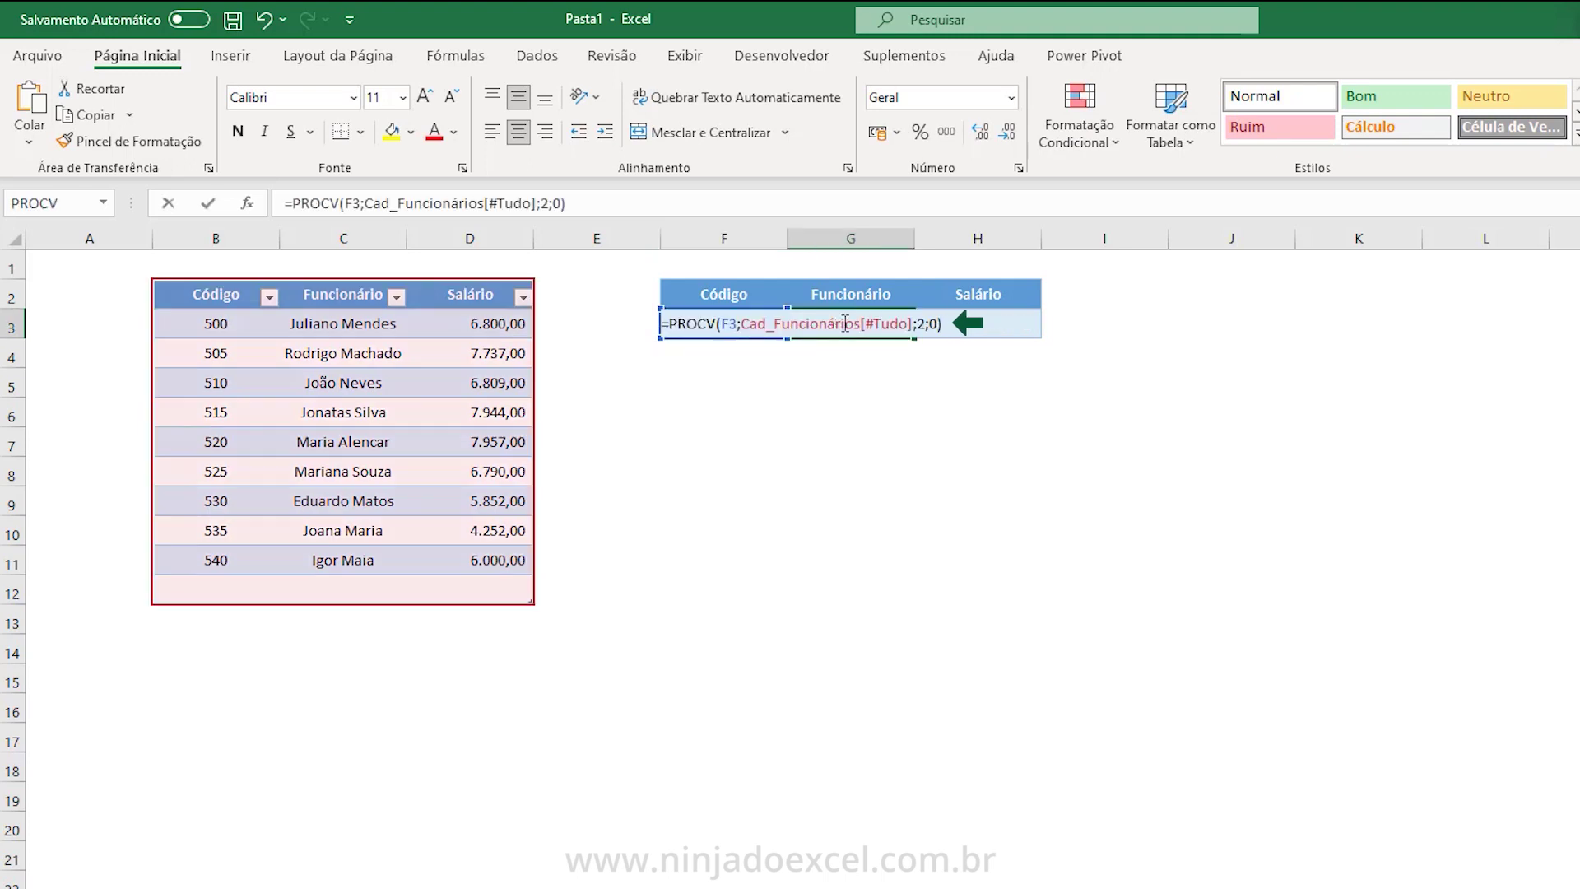
pyautogui.press('Escape')
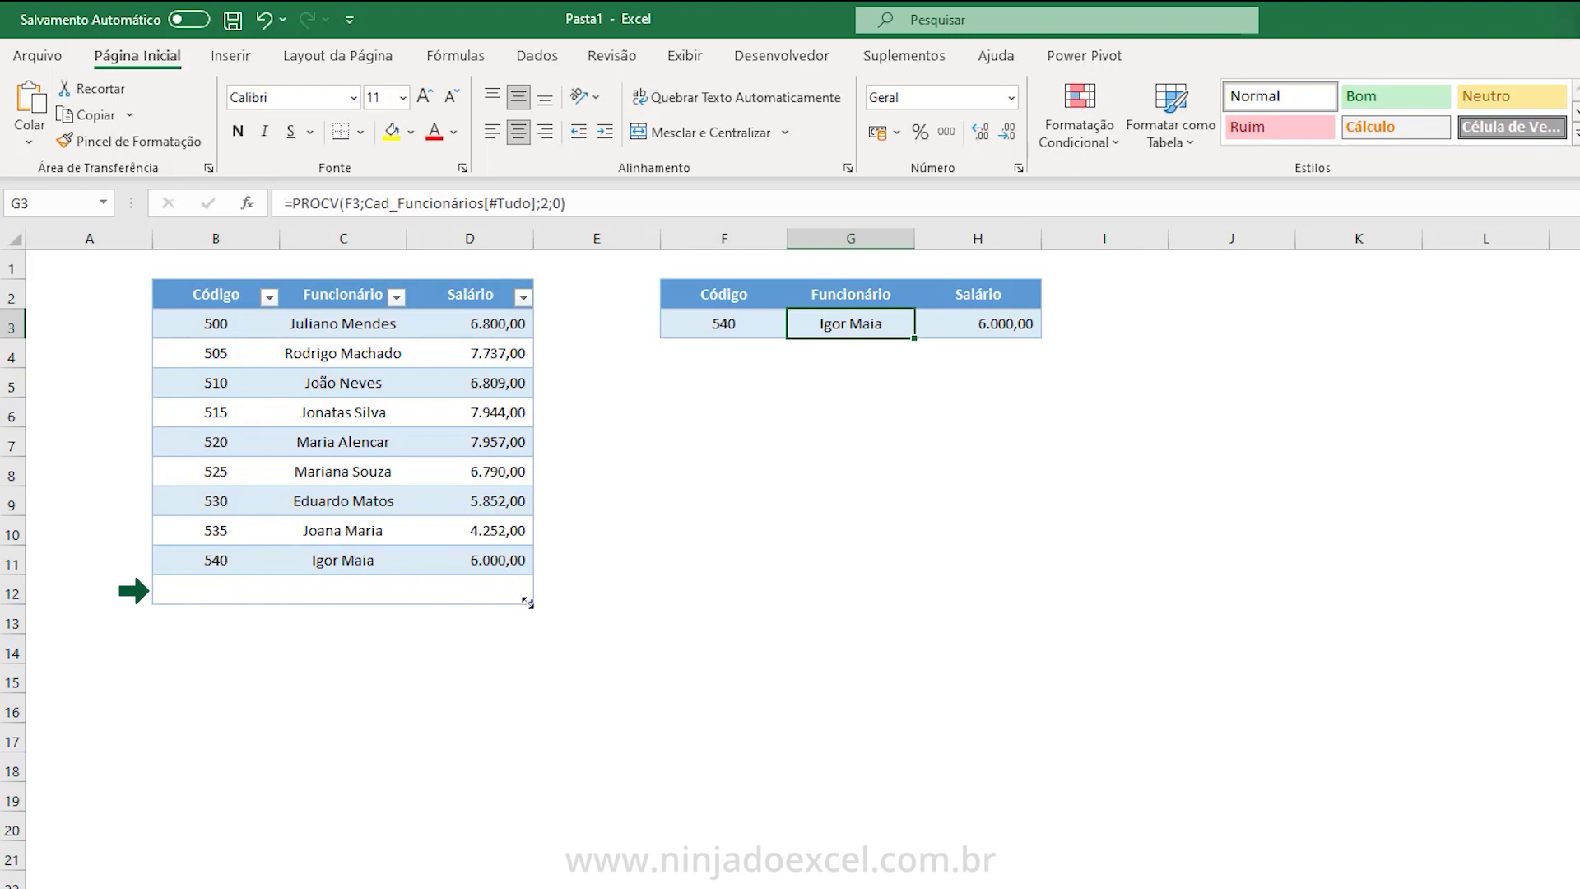
# Enter a test code 505 in B14 below the table, then clear it.
pyautogui.click(209, 652)
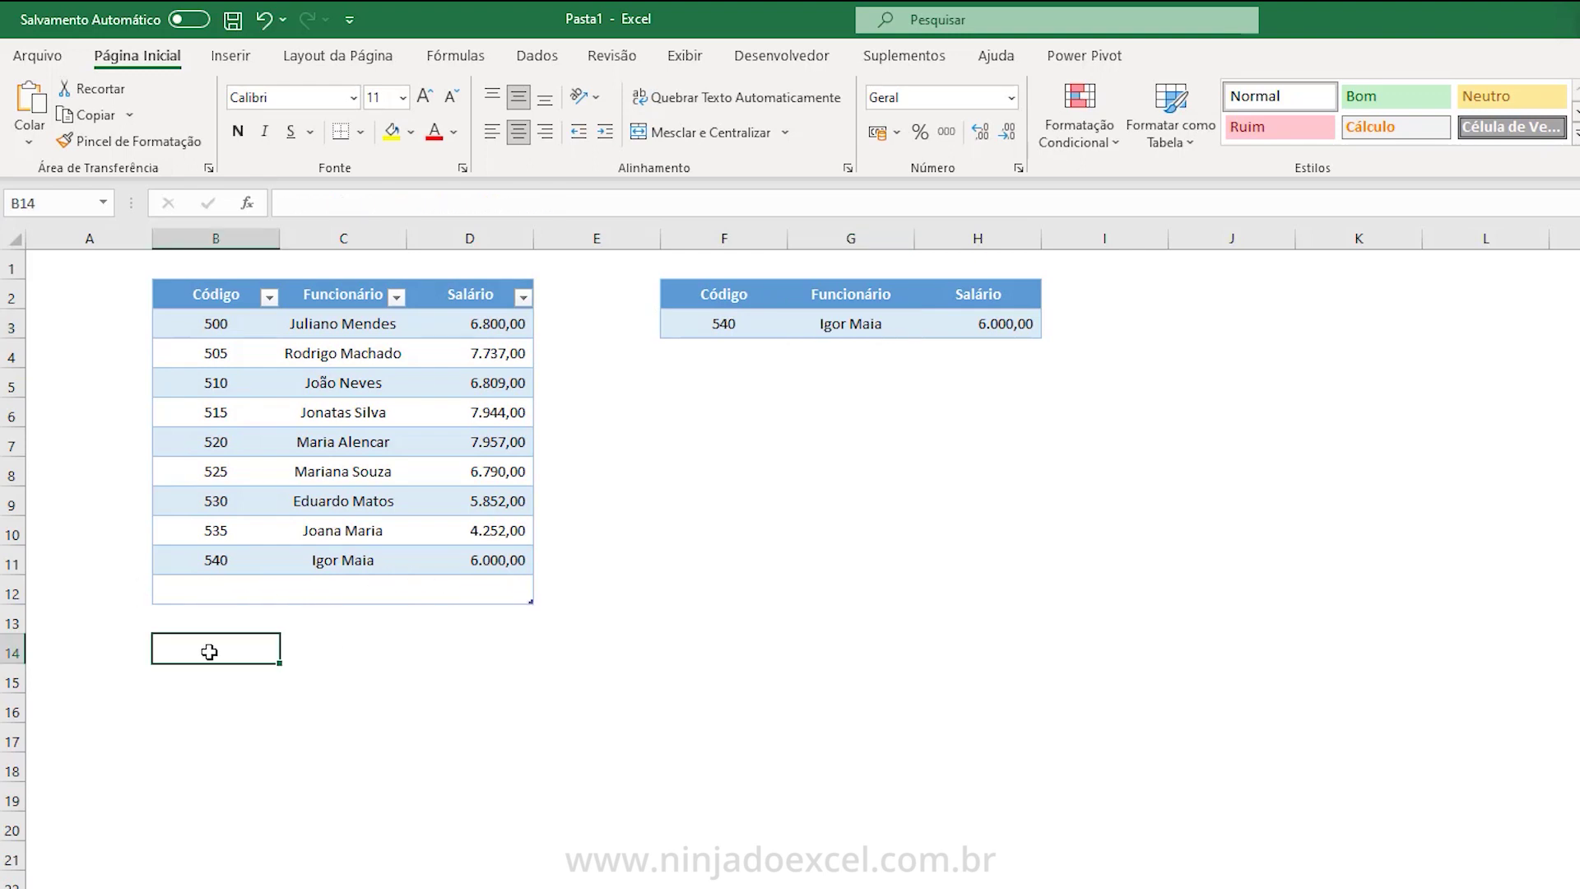
pyautogui.write('505')
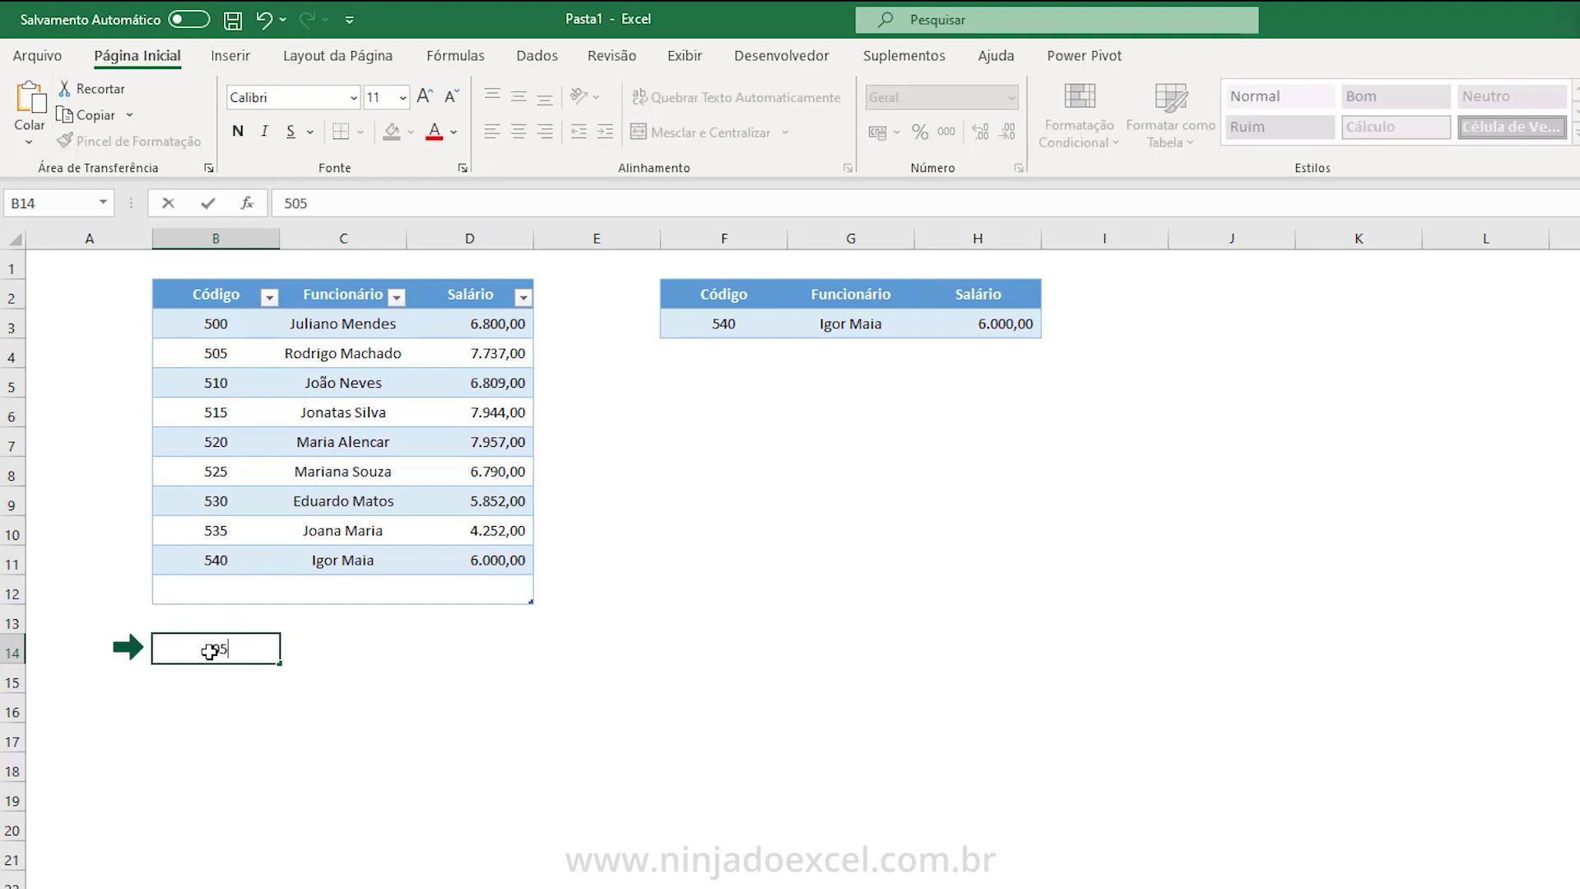
pyautogui.press('Tab')
pyautogui.press('Tab')
pyautogui.click(248, 651)
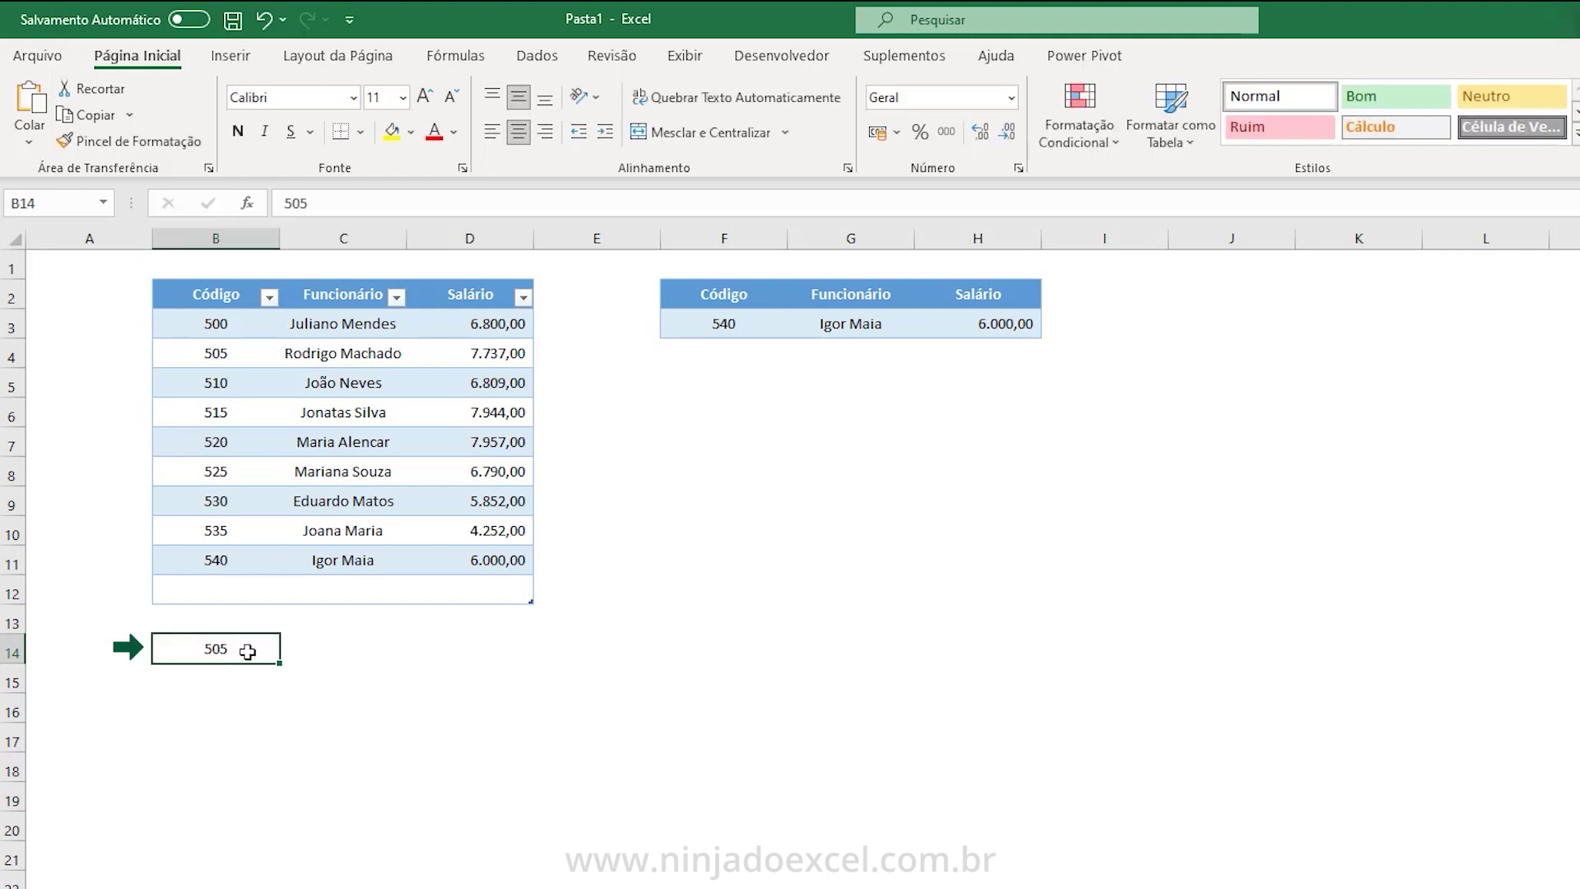
pyautogui.press('Delete')
pyautogui.click(215, 608)
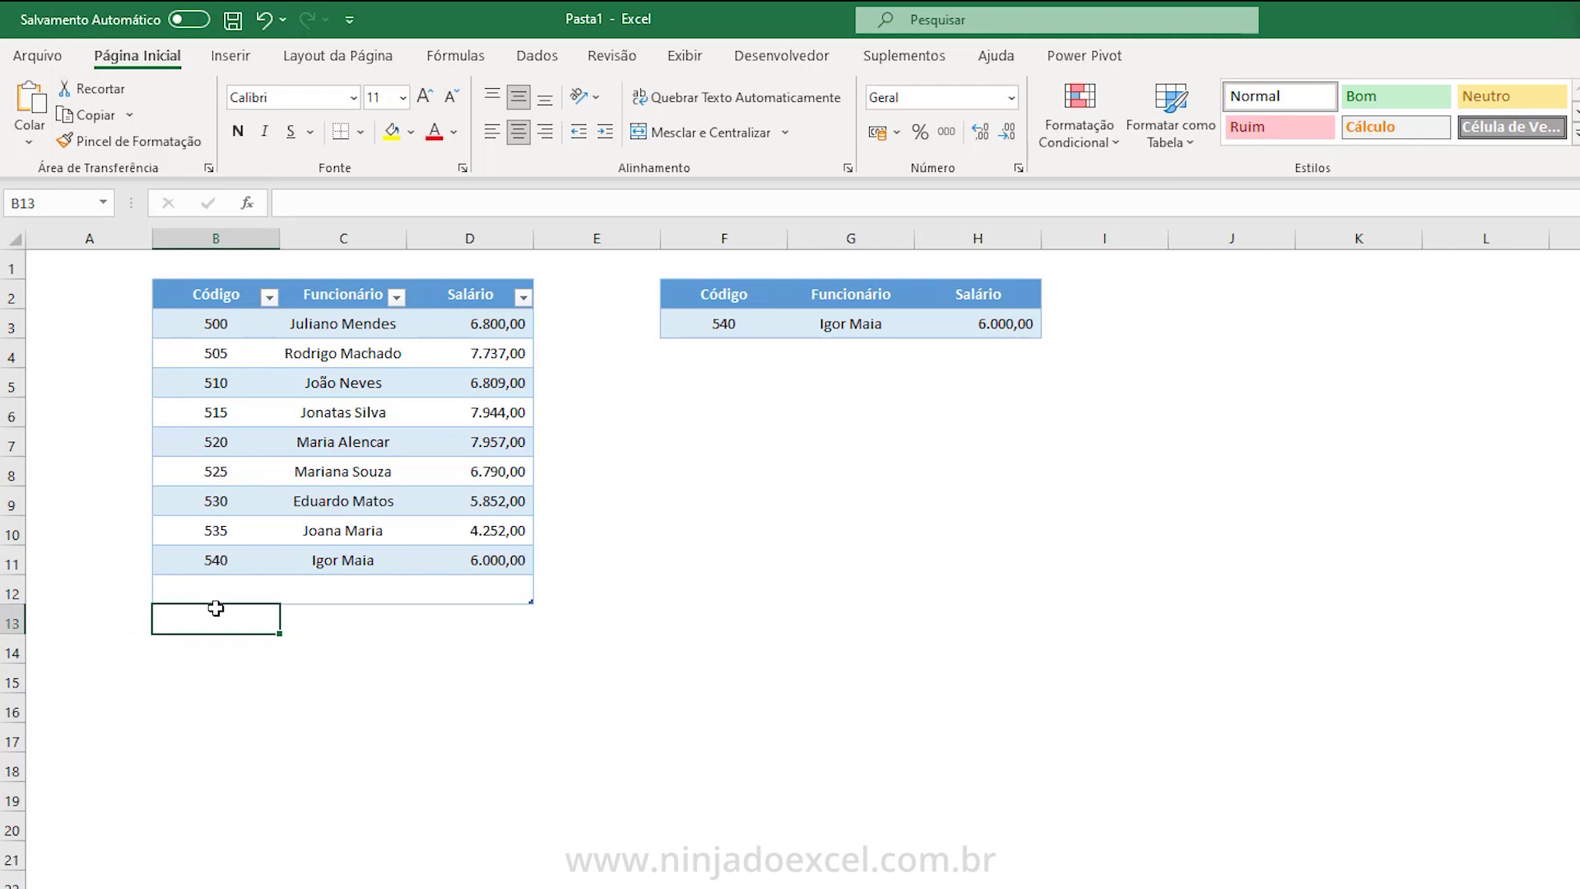
pyautogui.write('600')
pyautogui.press('Tab')
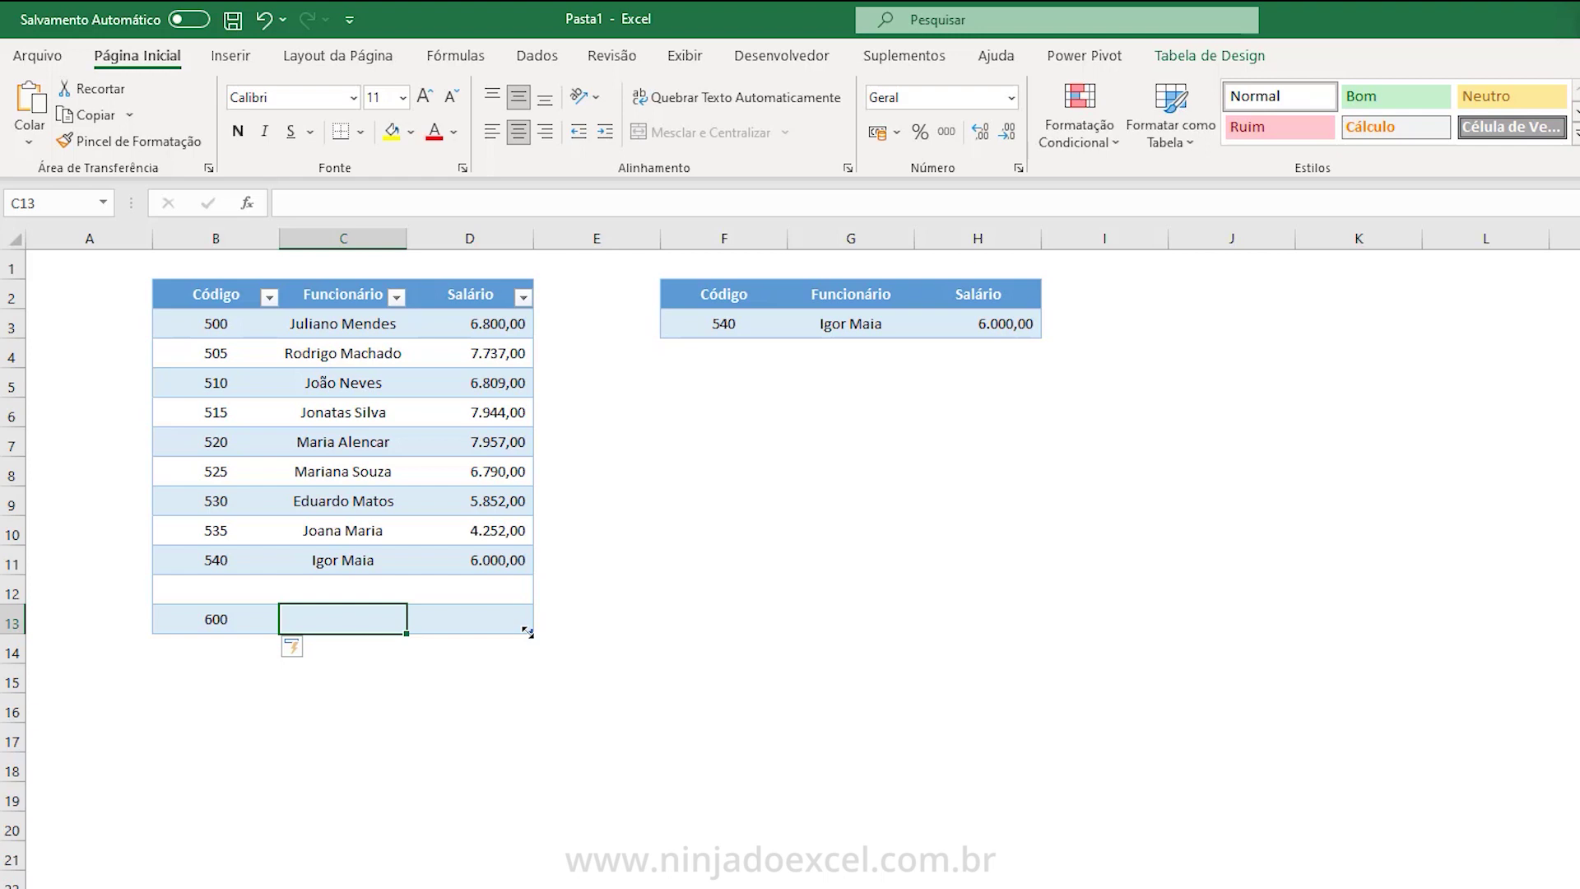
pyautogui.moveTo(527, 632); pyautogui.dragTo(529, 605)
pyautogui.click(204, 618)
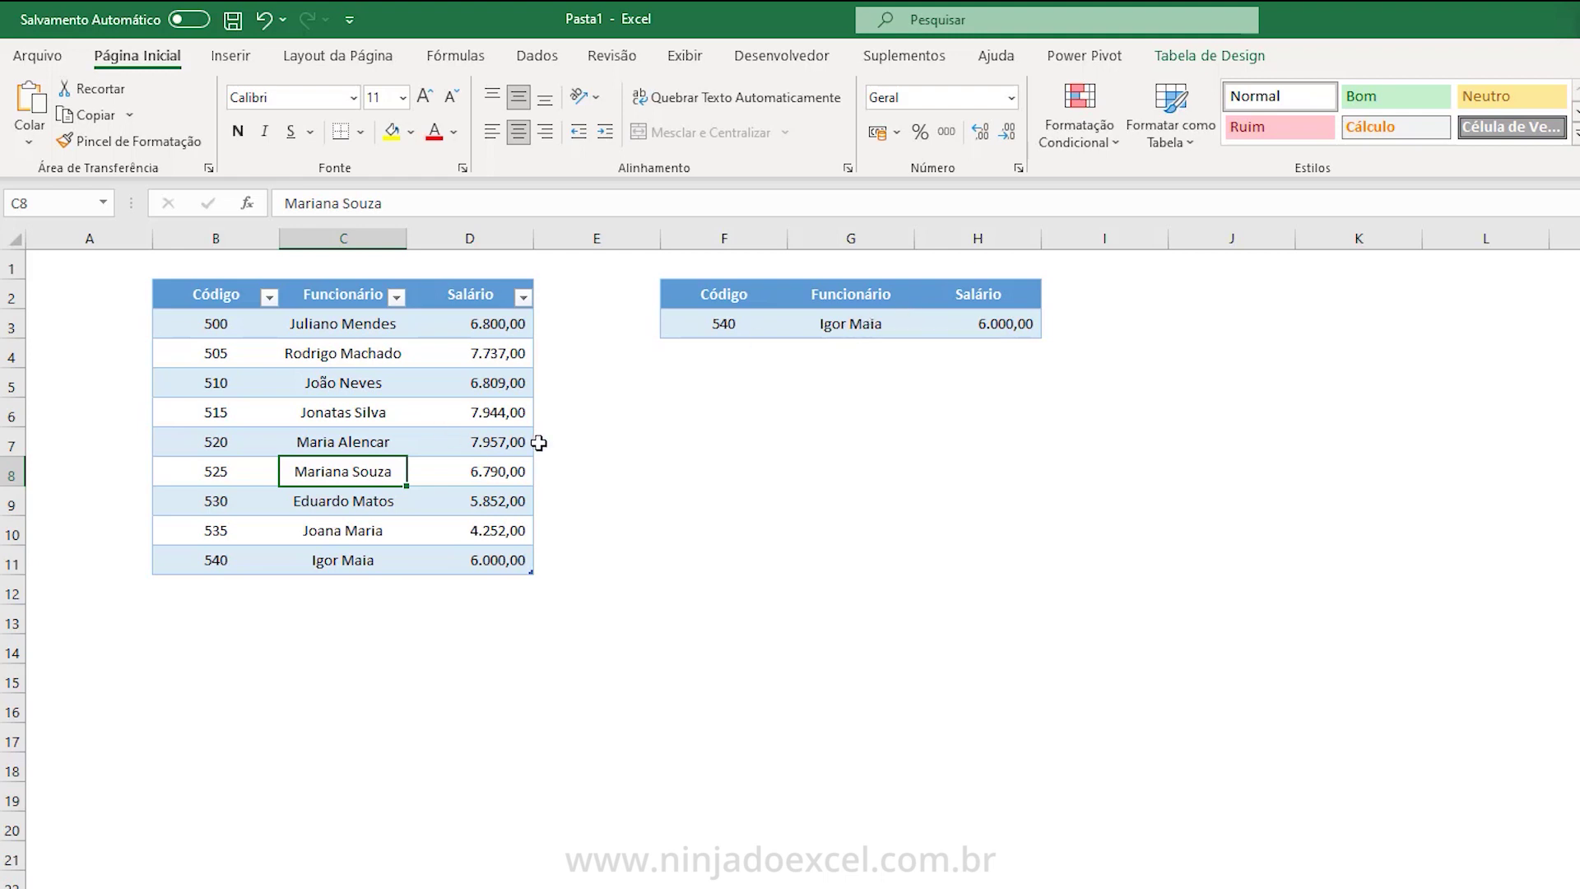
# Check the Código, Funcionário and Salário headers, then go to the Intervalo 02 sheet.
pyautogui.click(211, 288)
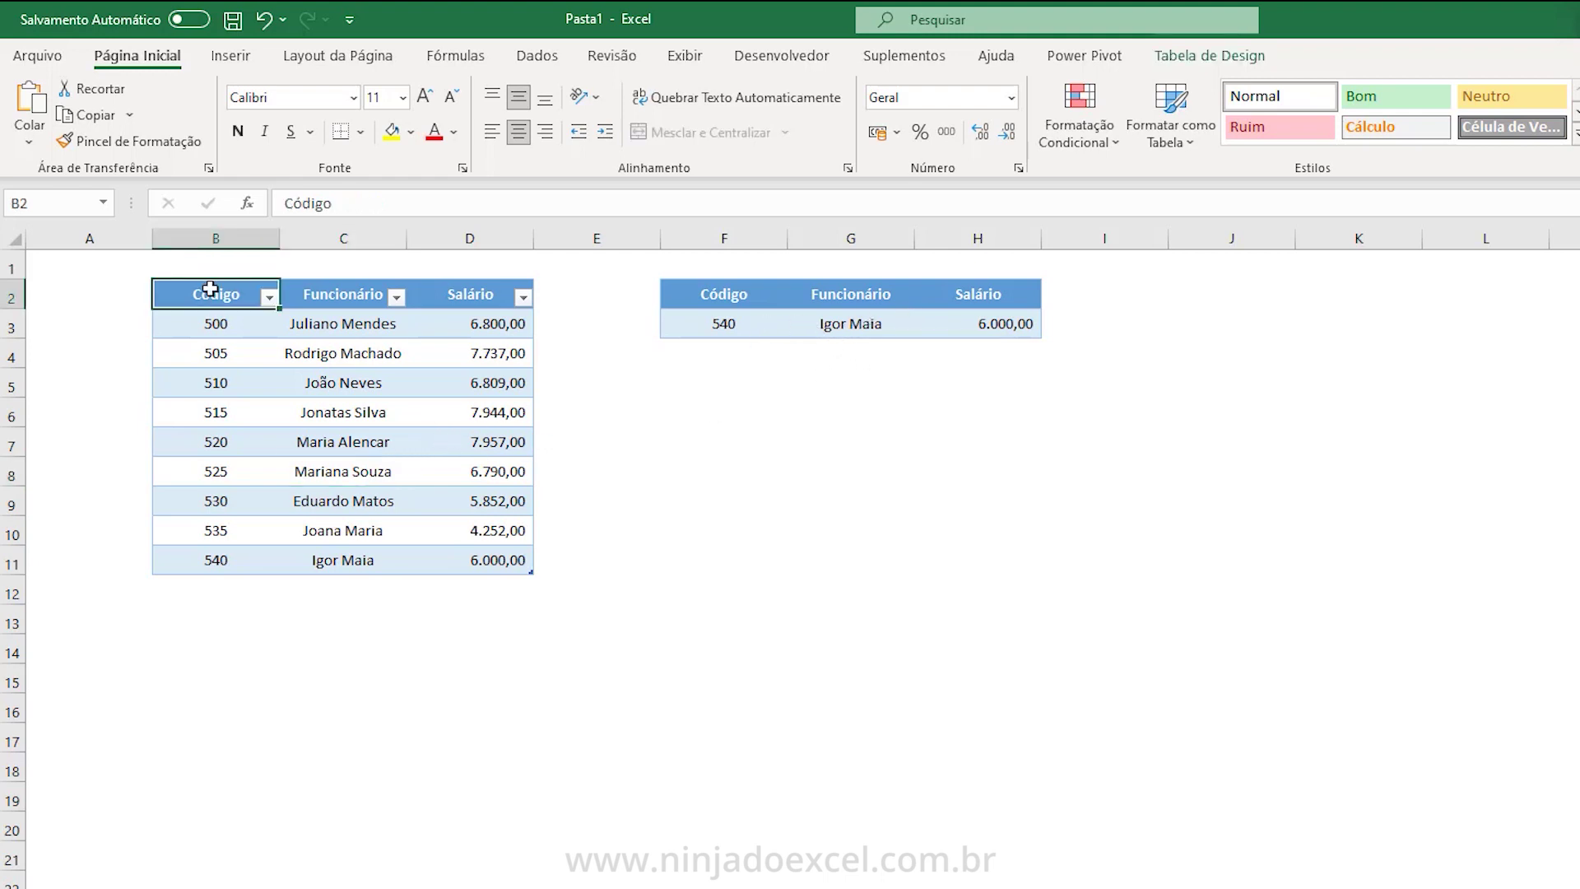
pyautogui.click(363, 299)
pyautogui.click(474, 296)
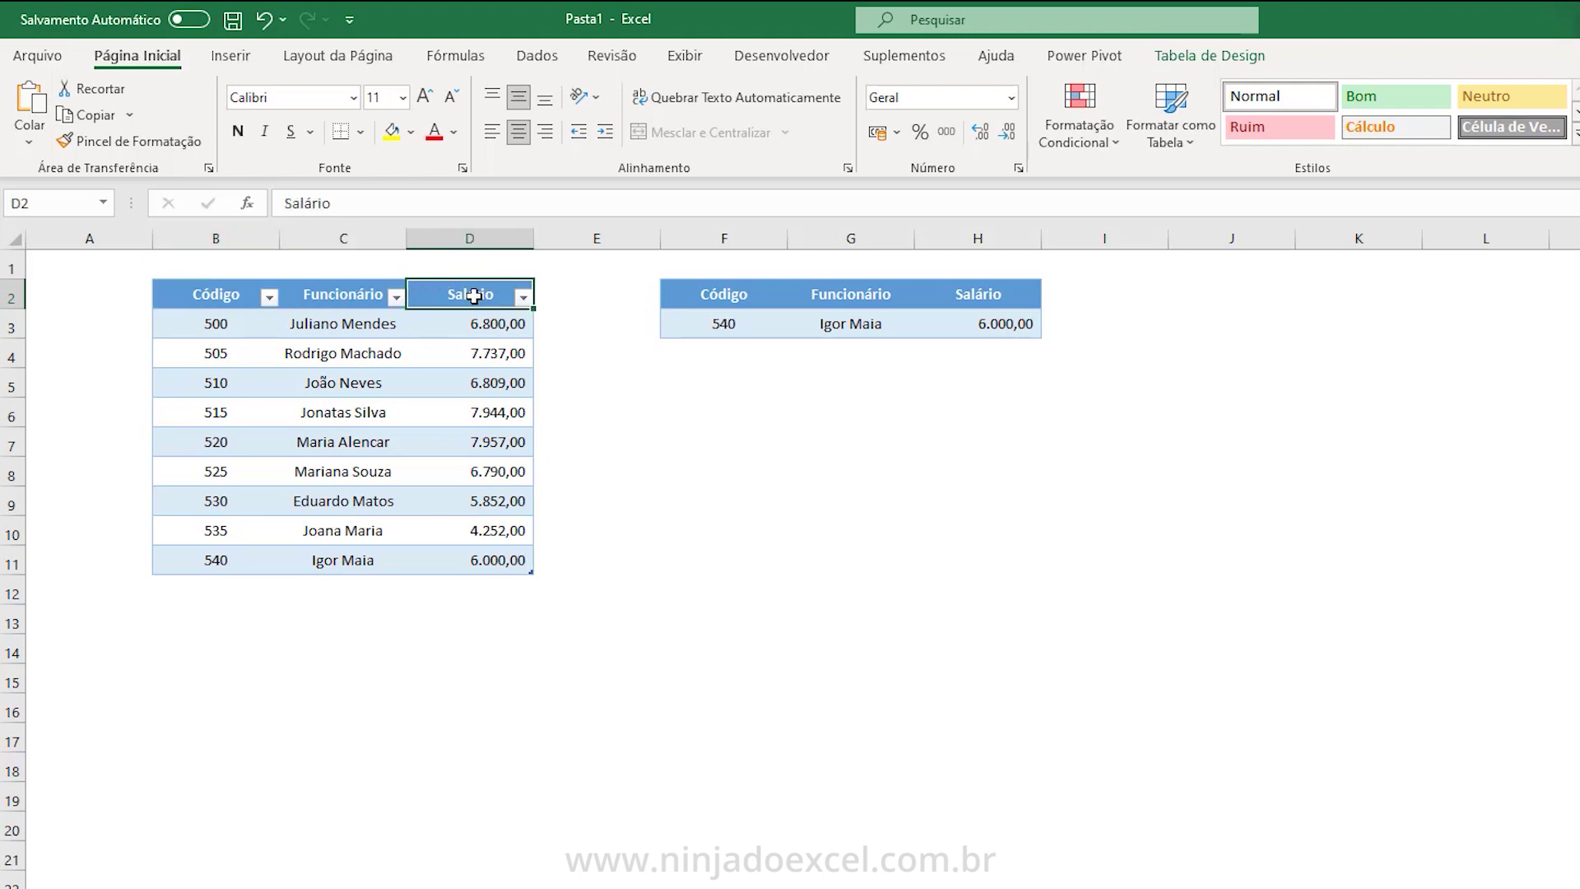
pyautogui.click(191, 293)
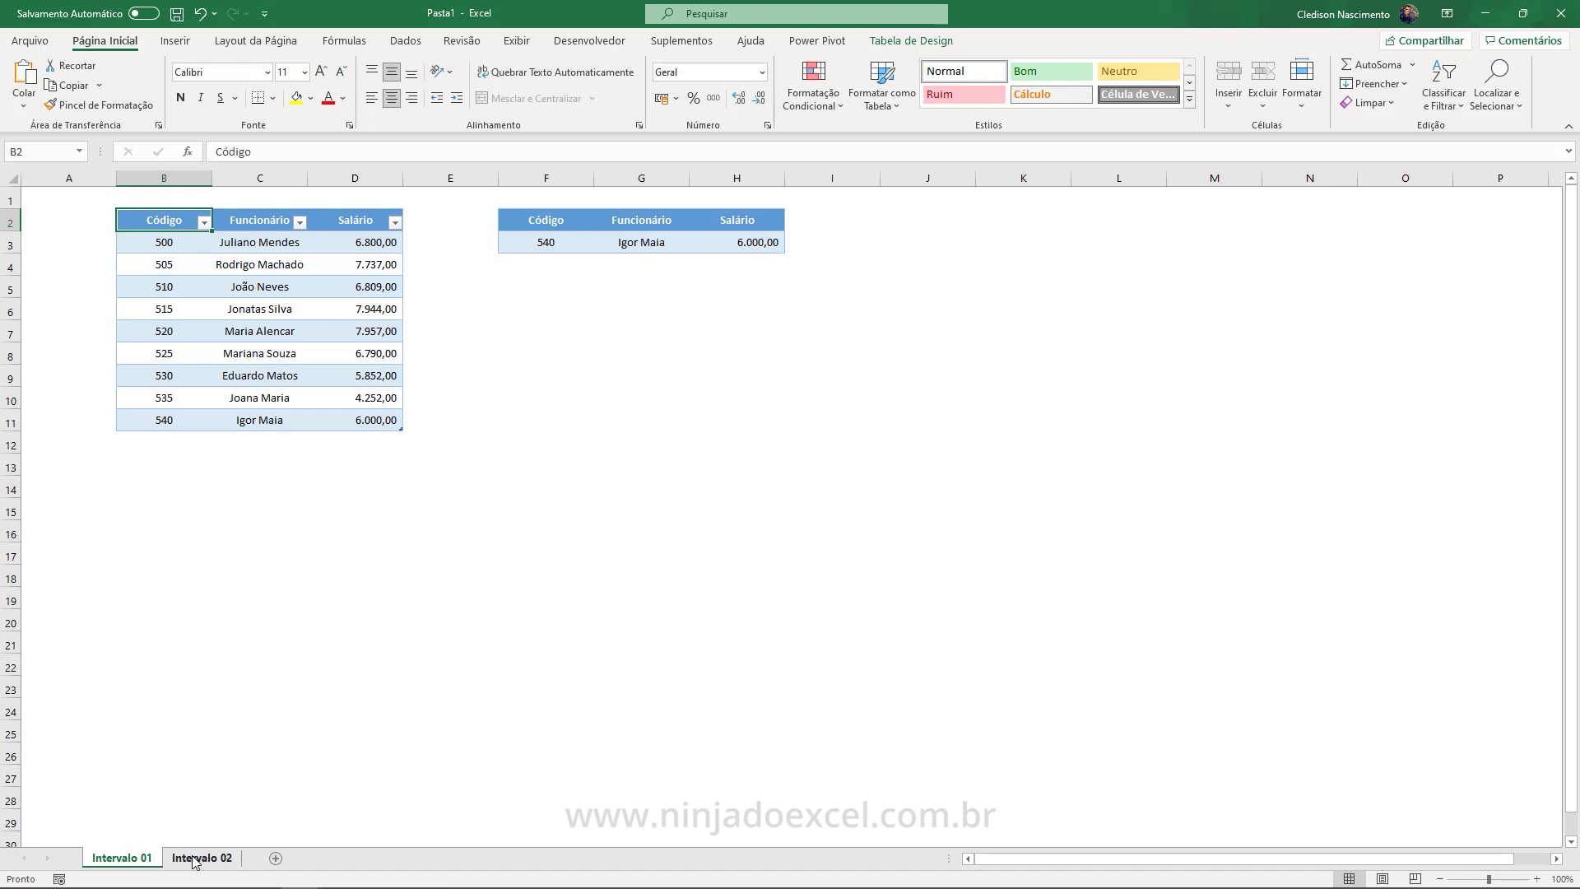
pyautogui.click(195, 860)
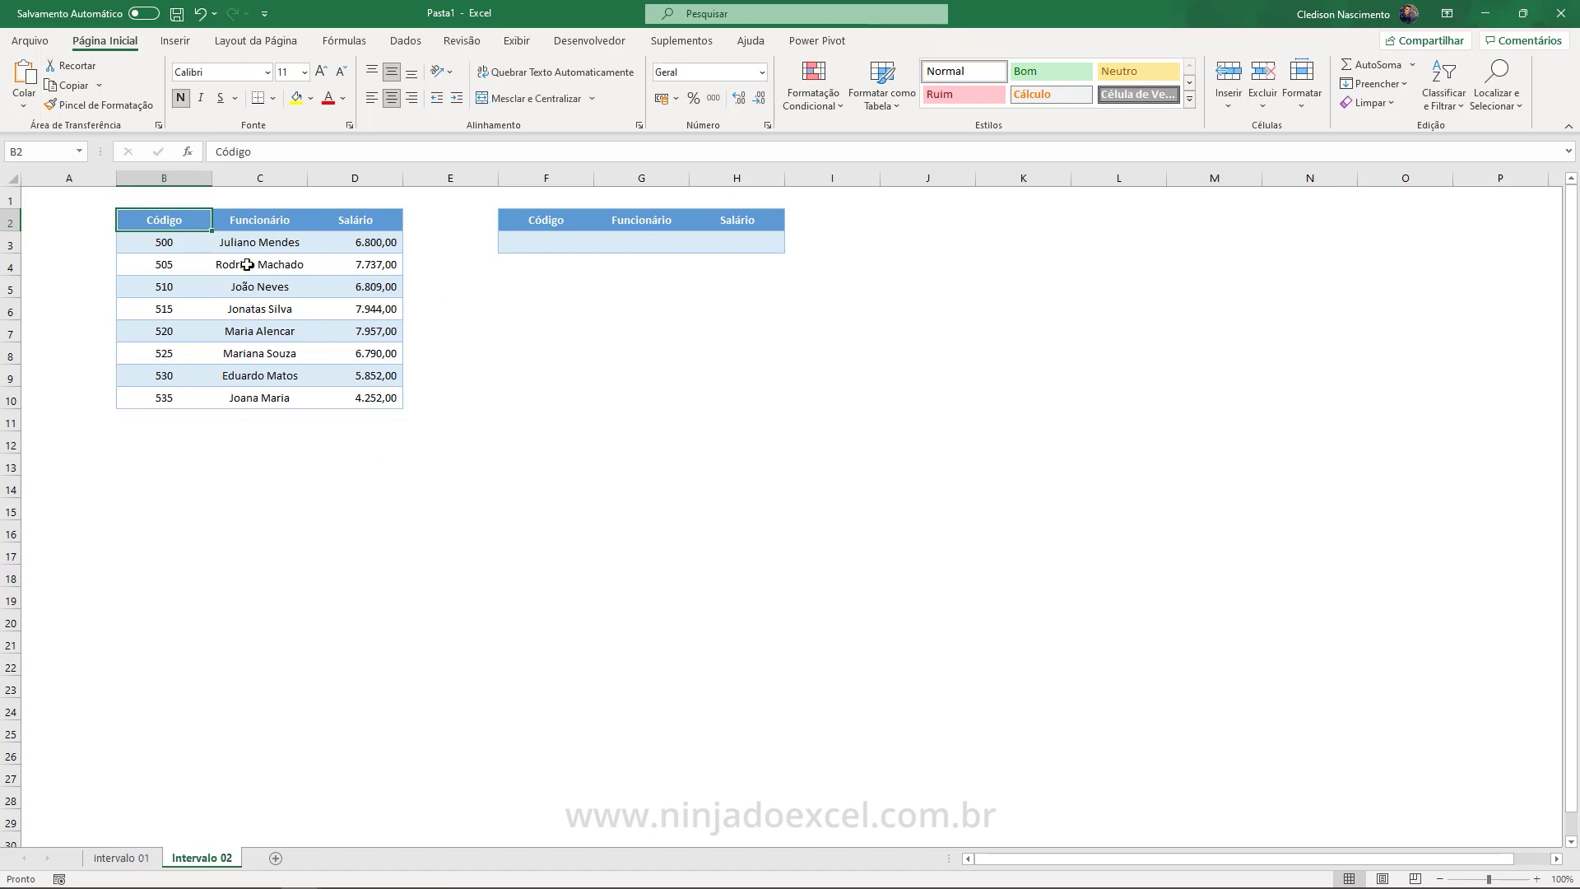
pyautogui.click(122, 857)
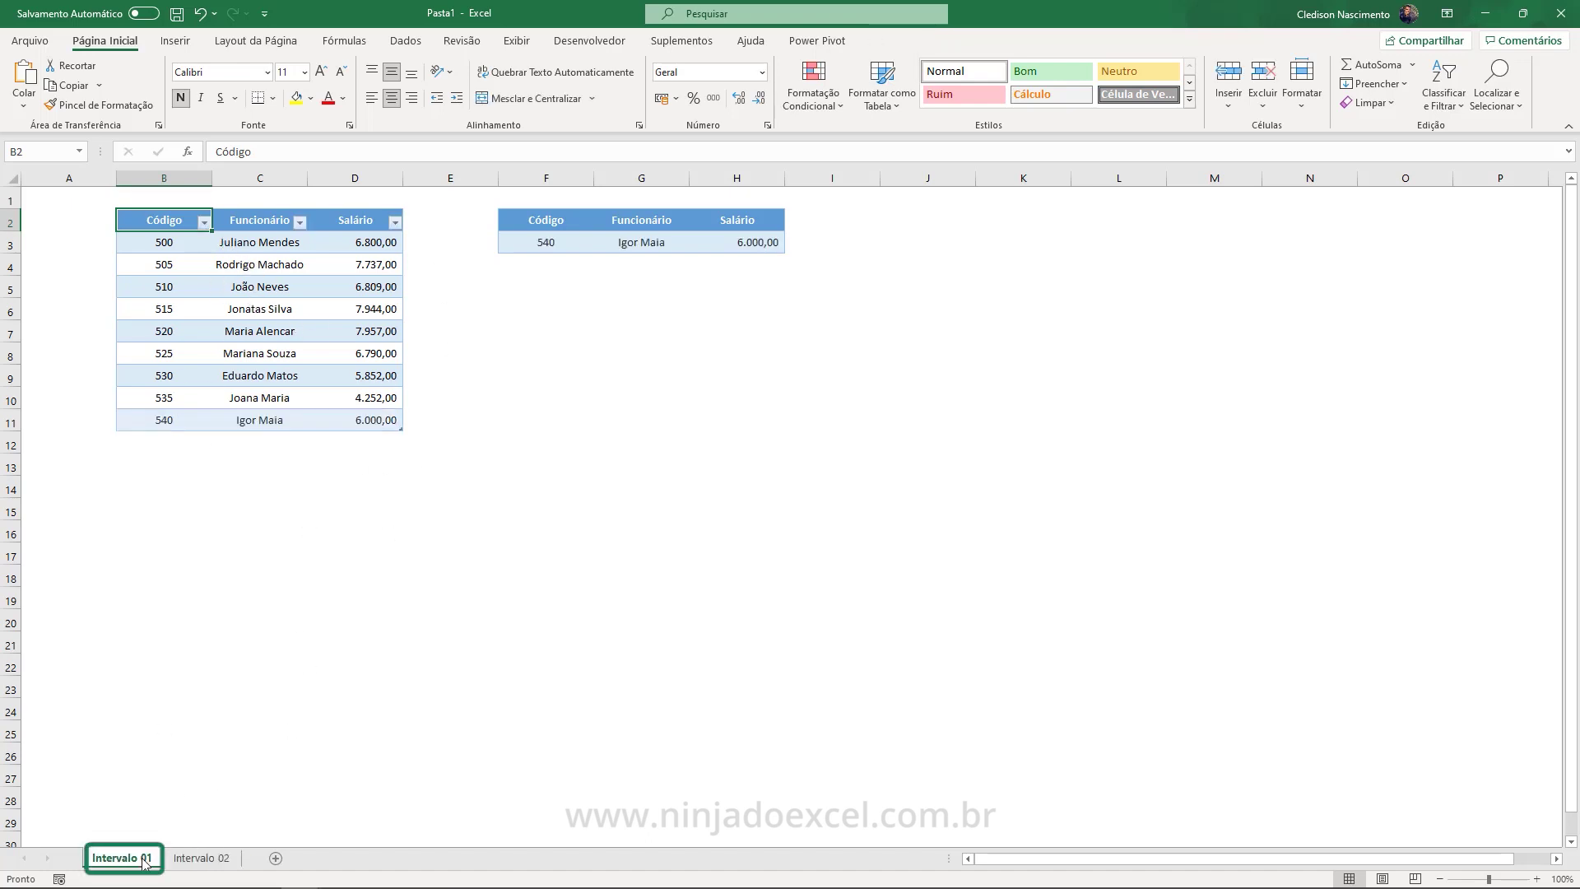
pyautogui.click(201, 857)
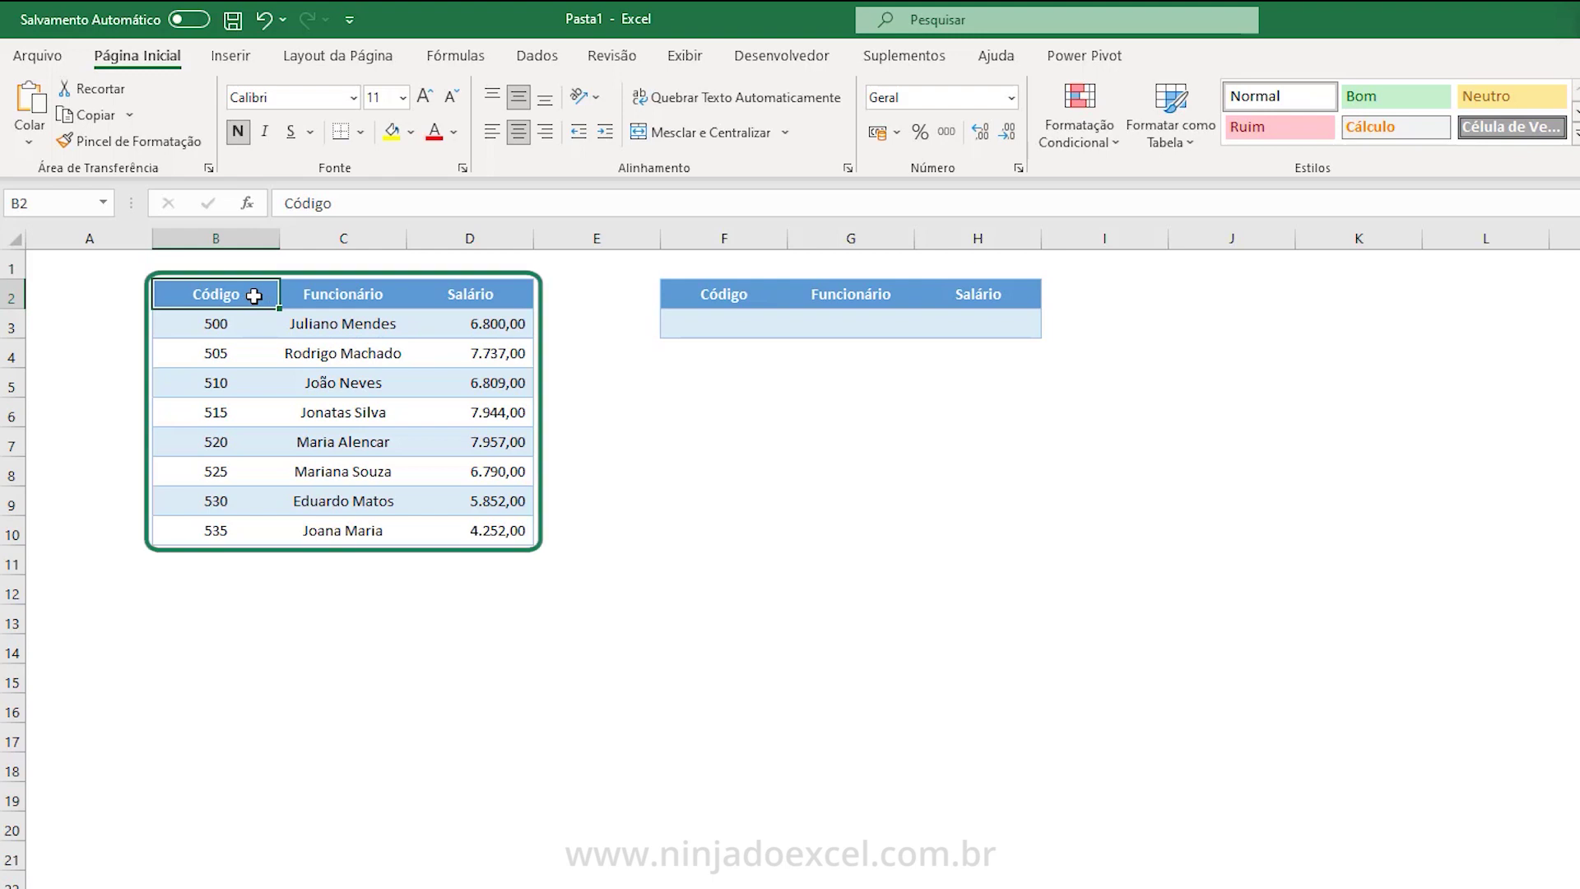
# Name the range B2:D10 'cadastro' through the Name Box.
pyautogui.moveTo(254, 296); pyautogui.dragTo(493, 530)
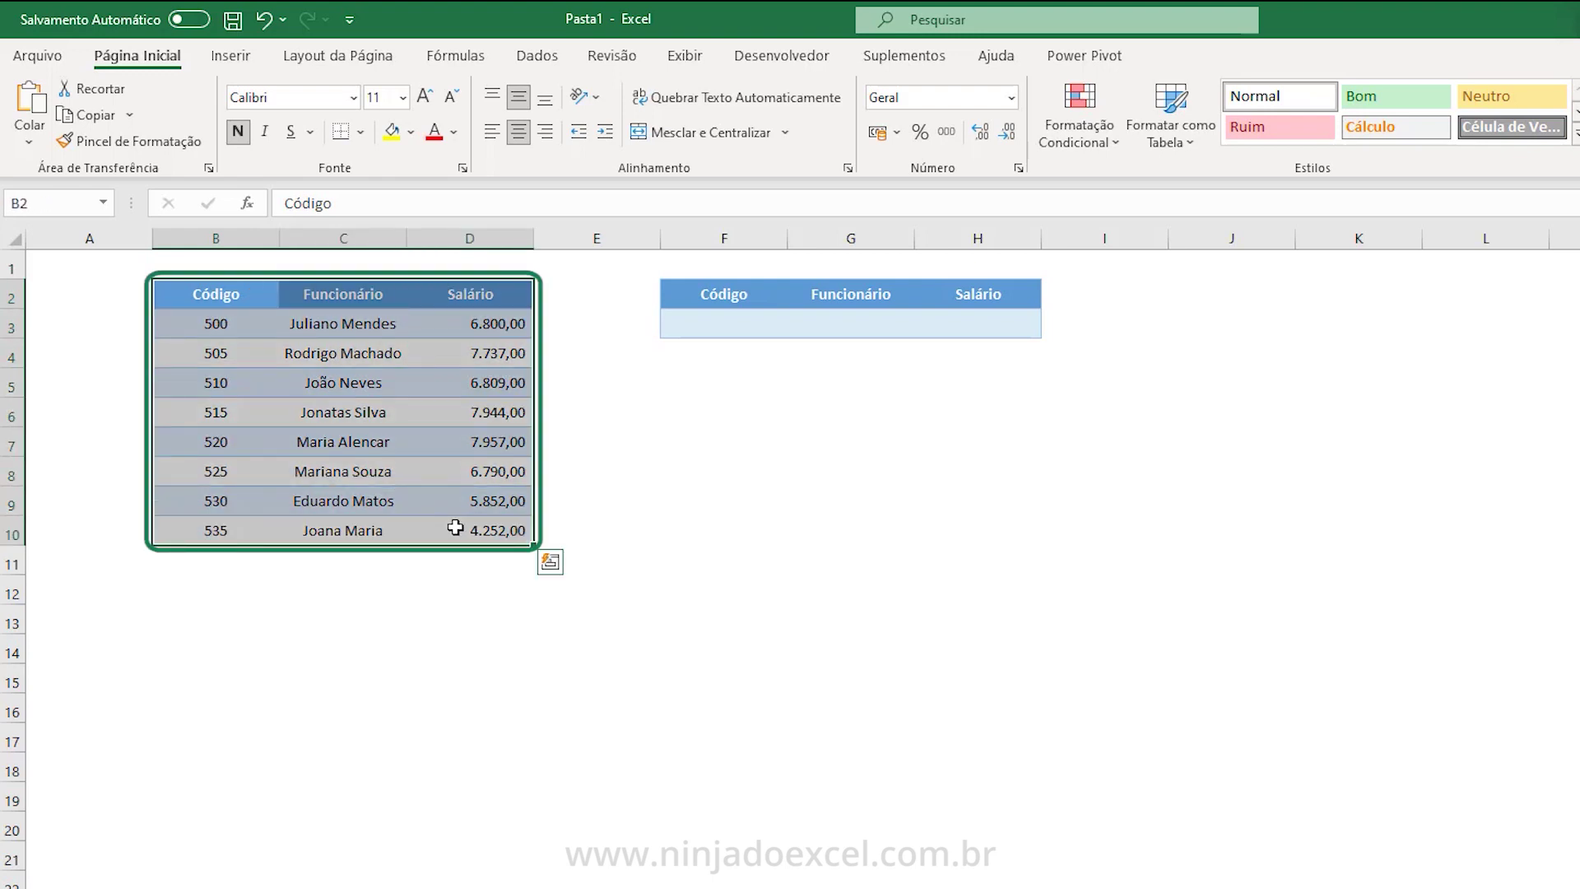
pyautogui.click(51, 203)
pyautogui.write('cadastro')
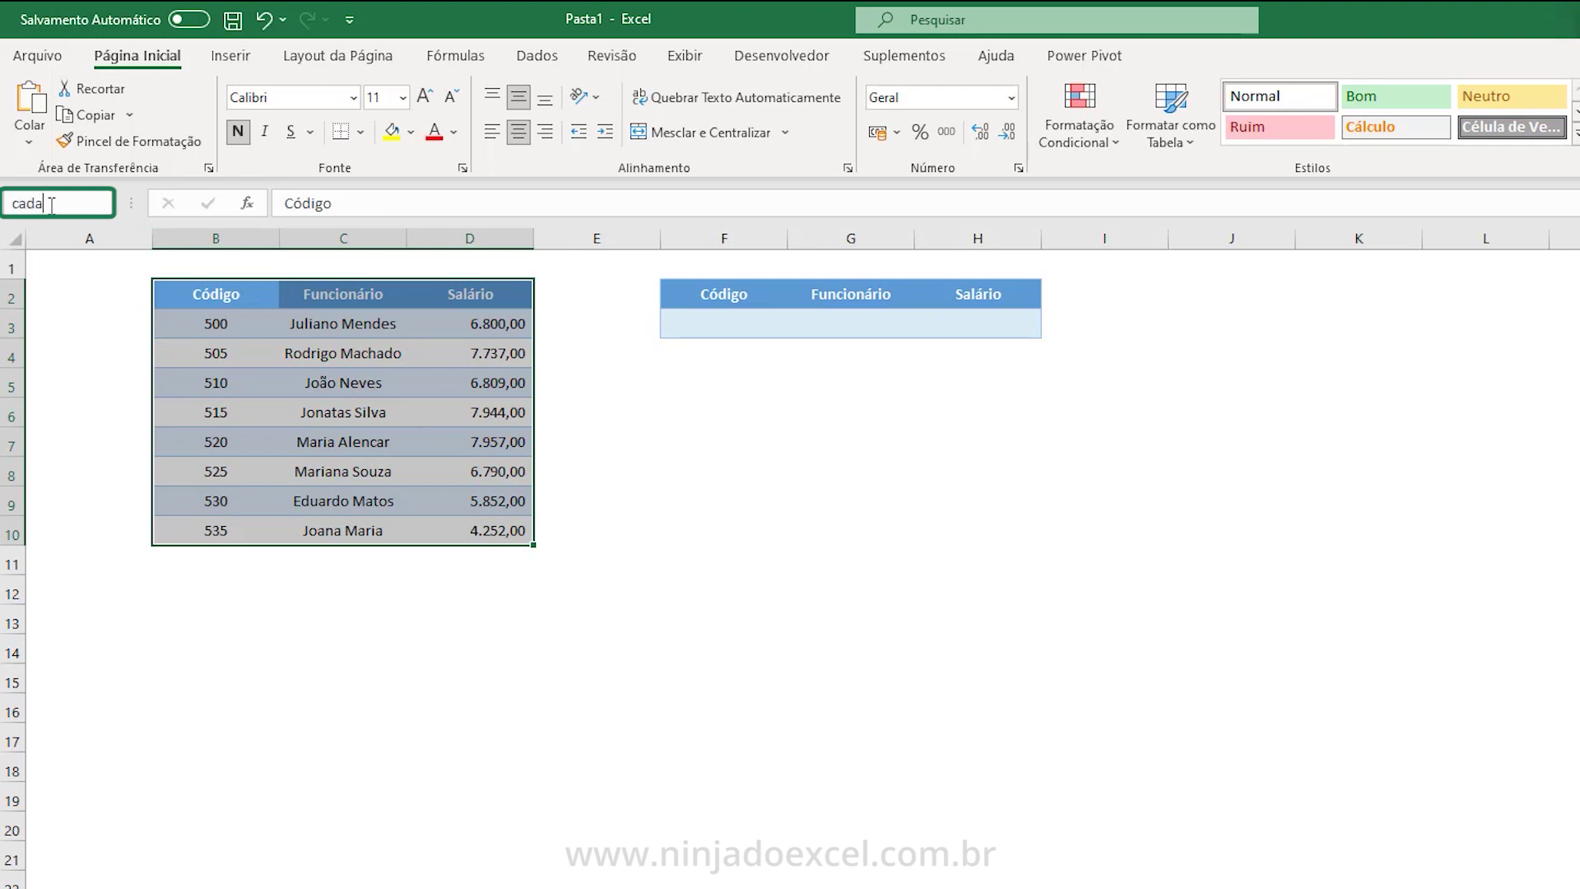
pyautogui.press('Return')
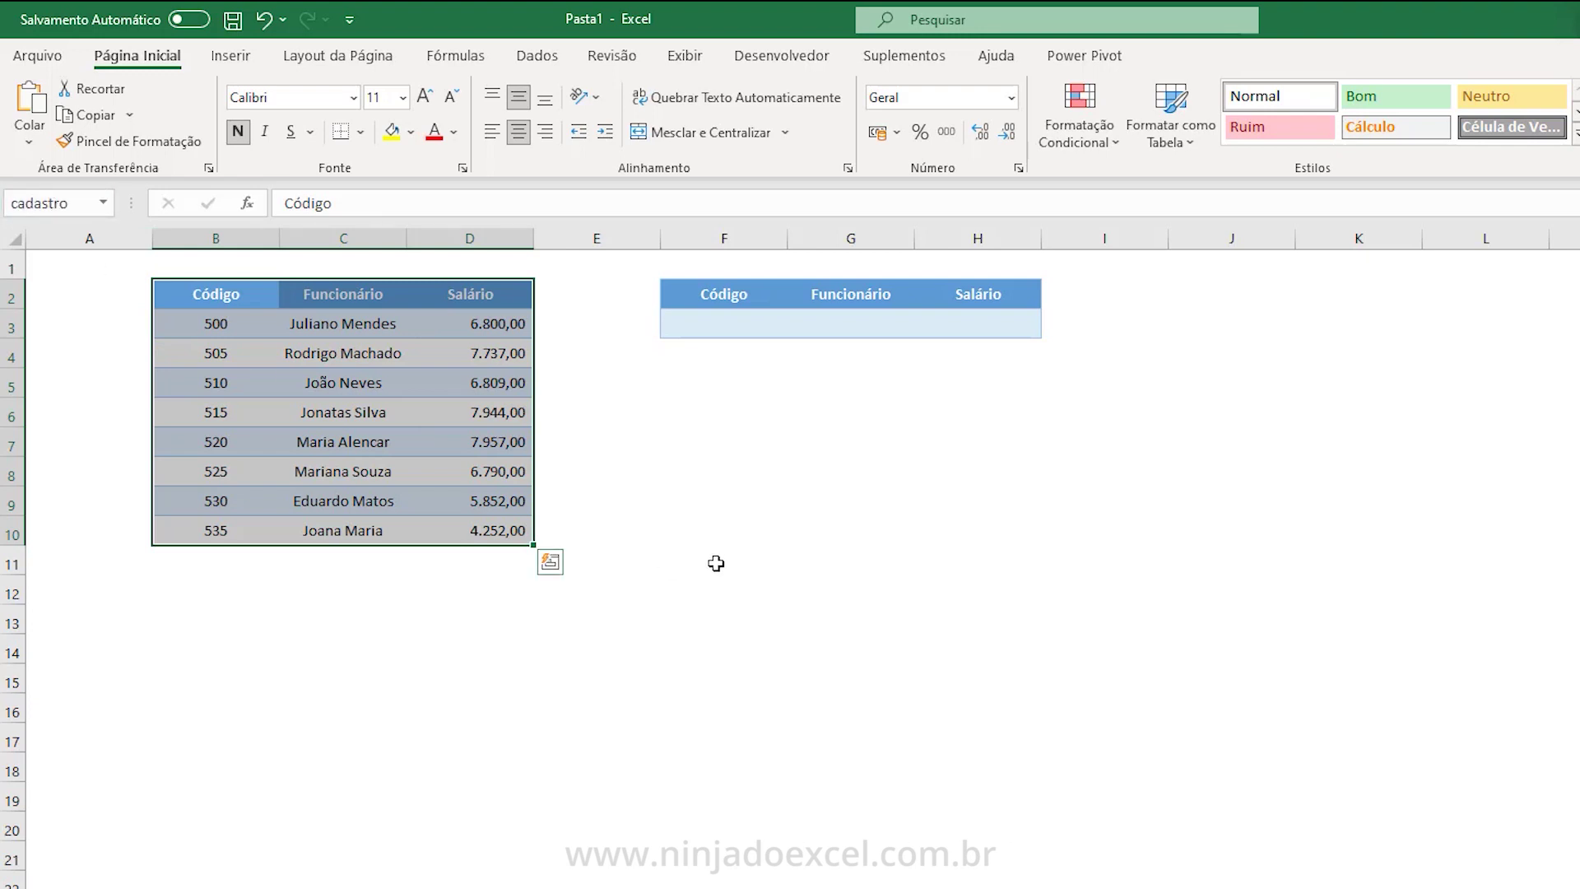
pyautogui.click(720, 560)
pyautogui.moveTo(216, 296)
pyautogui.mouseDown()
pyautogui.moveTo(435, 498)
pyautogui.moveTo(437, 530)
pyautogui.mouseUp()
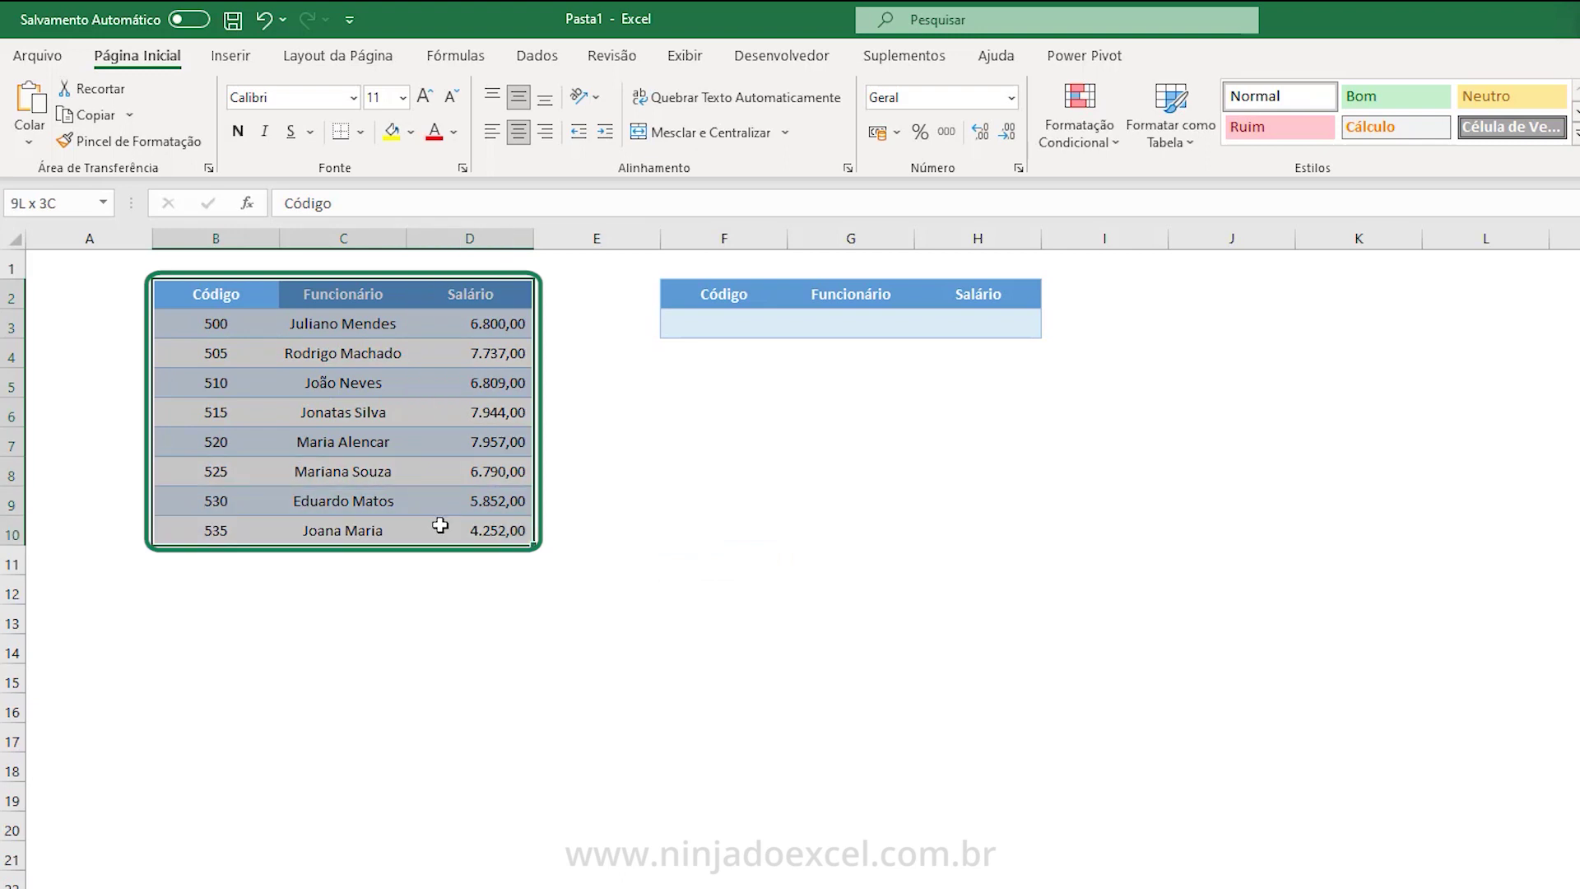
# Test that cadastro appears in formula suggestions in G9 without keeping it.
pyautogui.click(890, 498)
pyautogui.write('=cad')
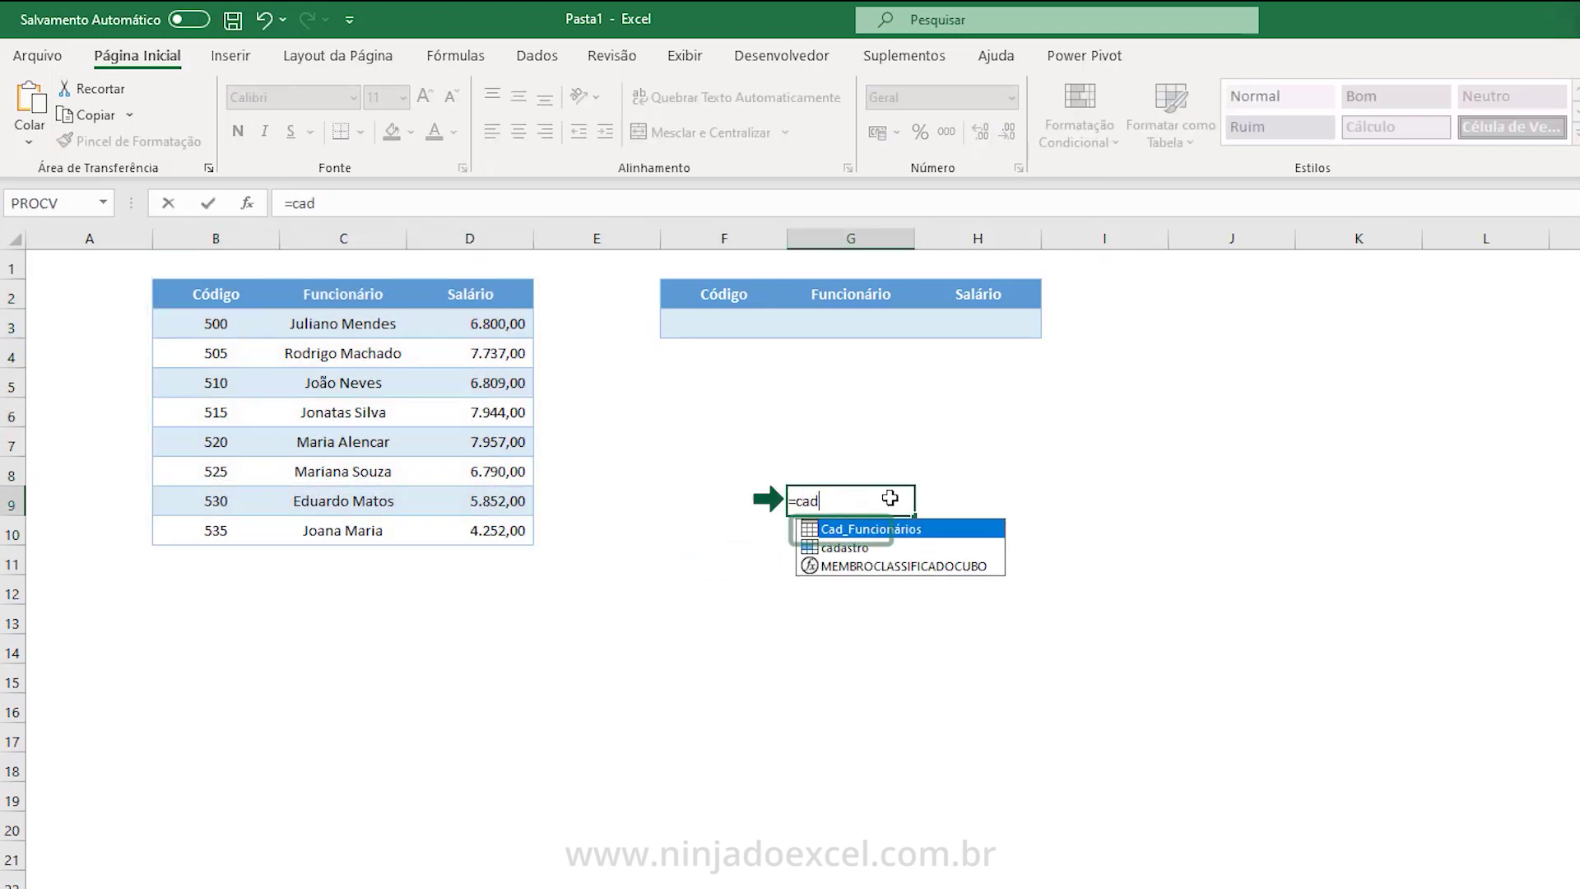
pyautogui.write('a')
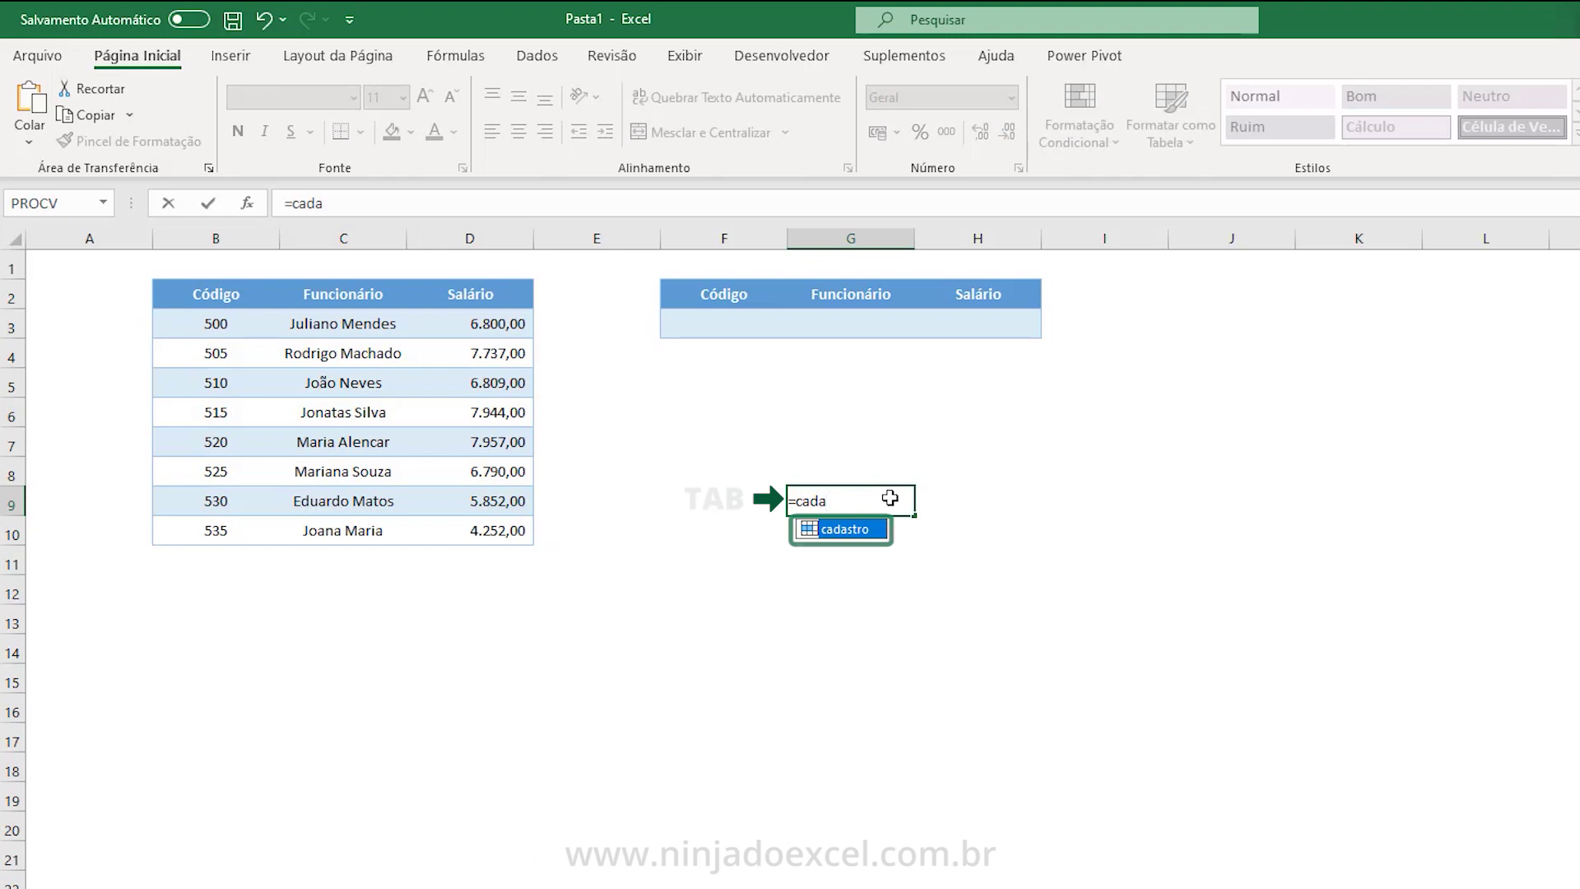
pyautogui.press('Tab')
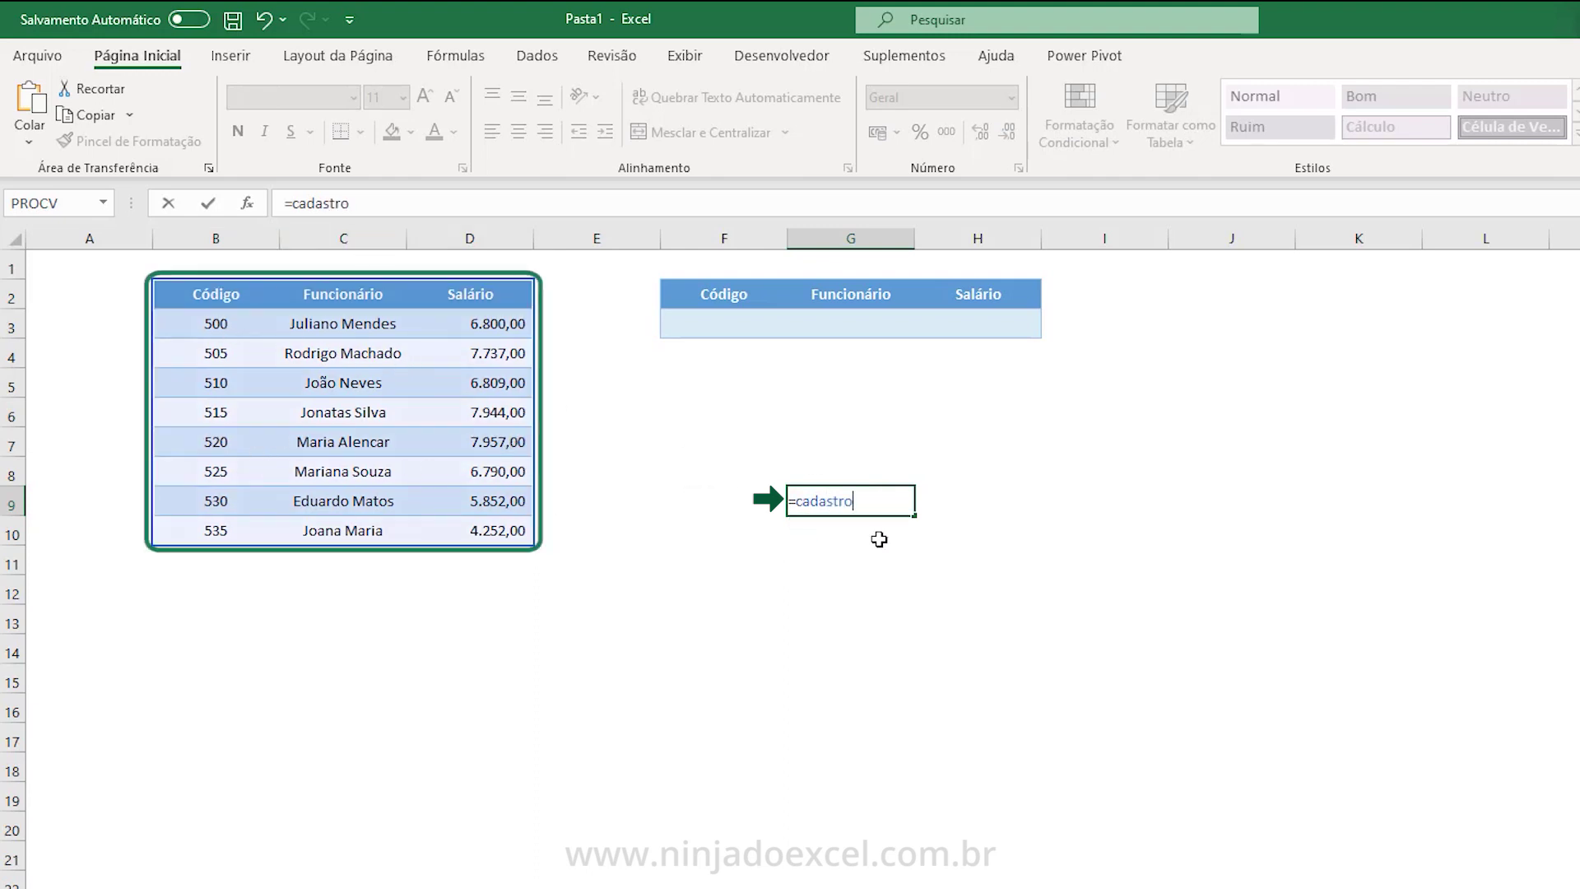
pyautogui.hotkey('ctrl', 'Return')
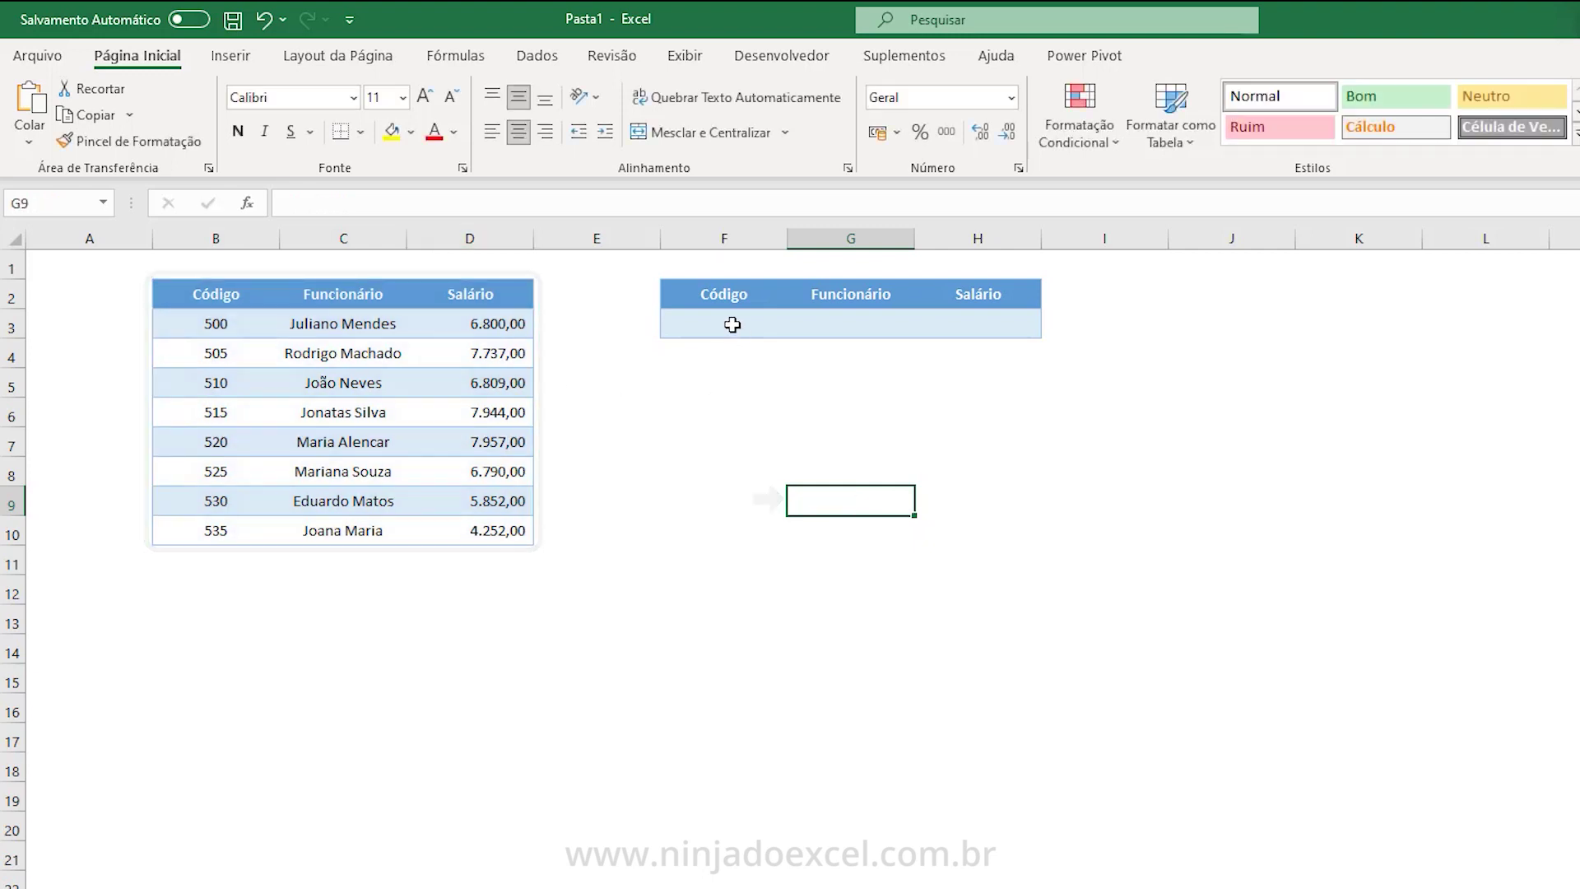
# Enter code 510 in F3 and =PROCV(F3;cadastro;2;0) in G3.
pyautogui.click(733, 325)
pyautogui.write('510')
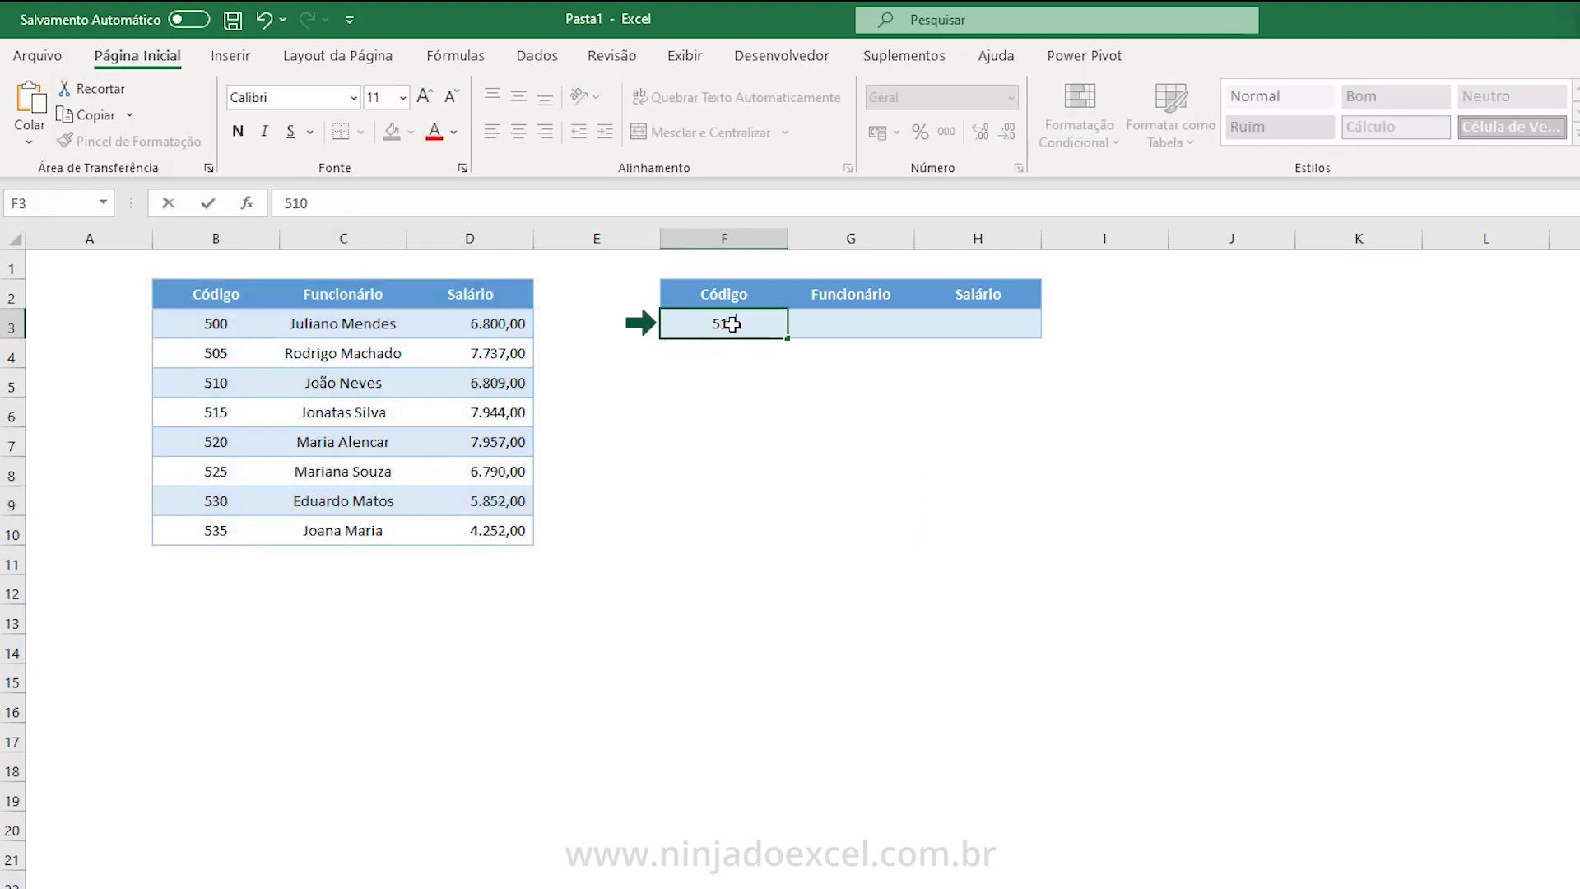
pyautogui.press('Tab')
pyautogui.write('=')
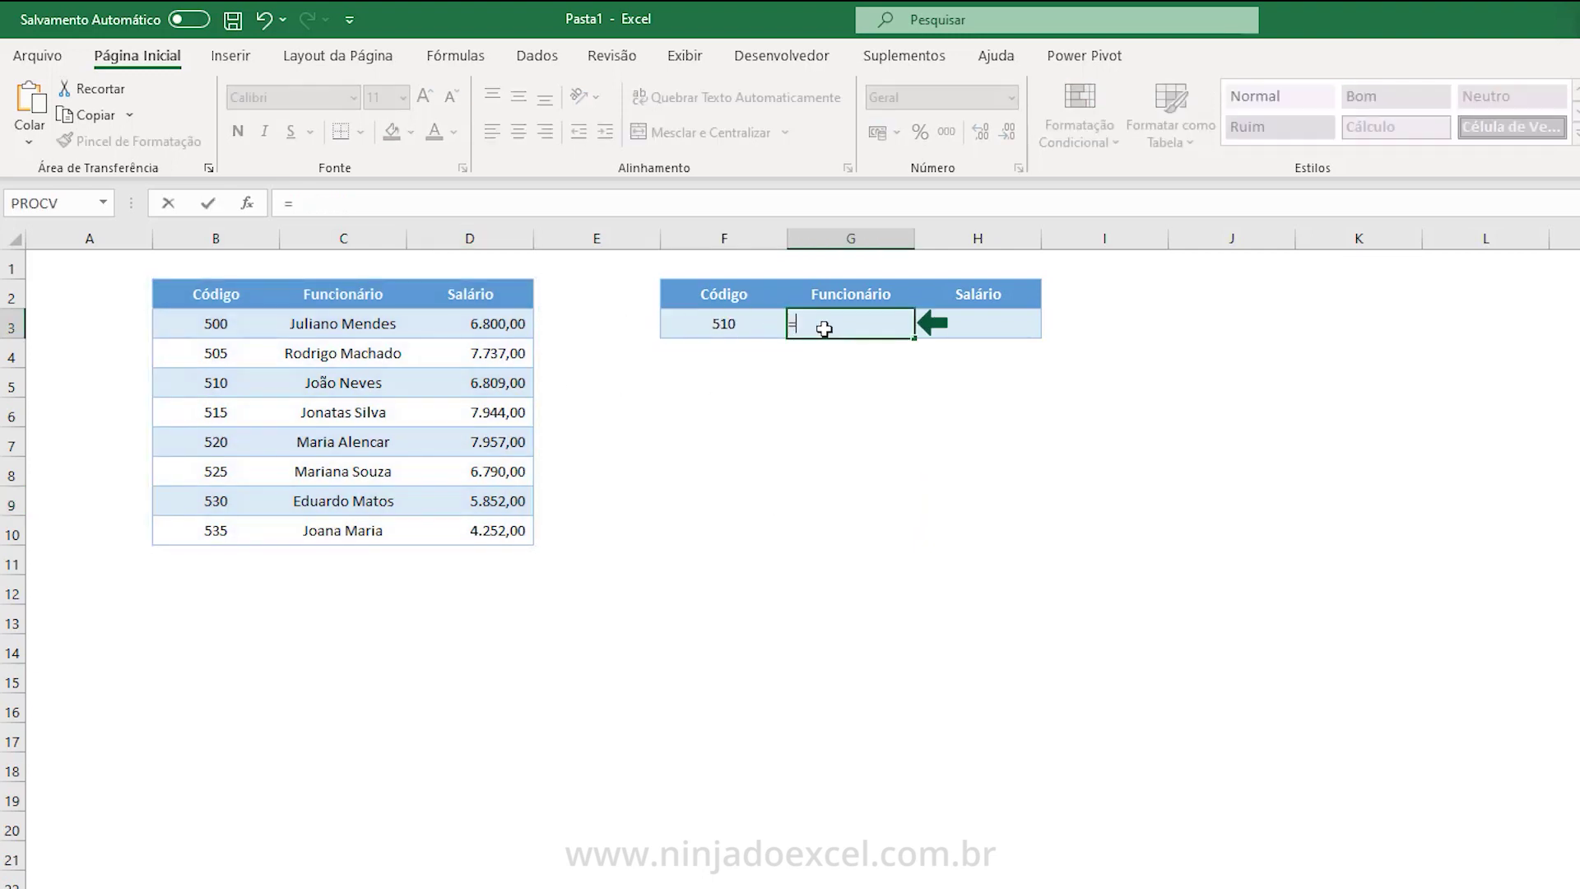
pyautogui.write('procv')
pyautogui.press('Tab')
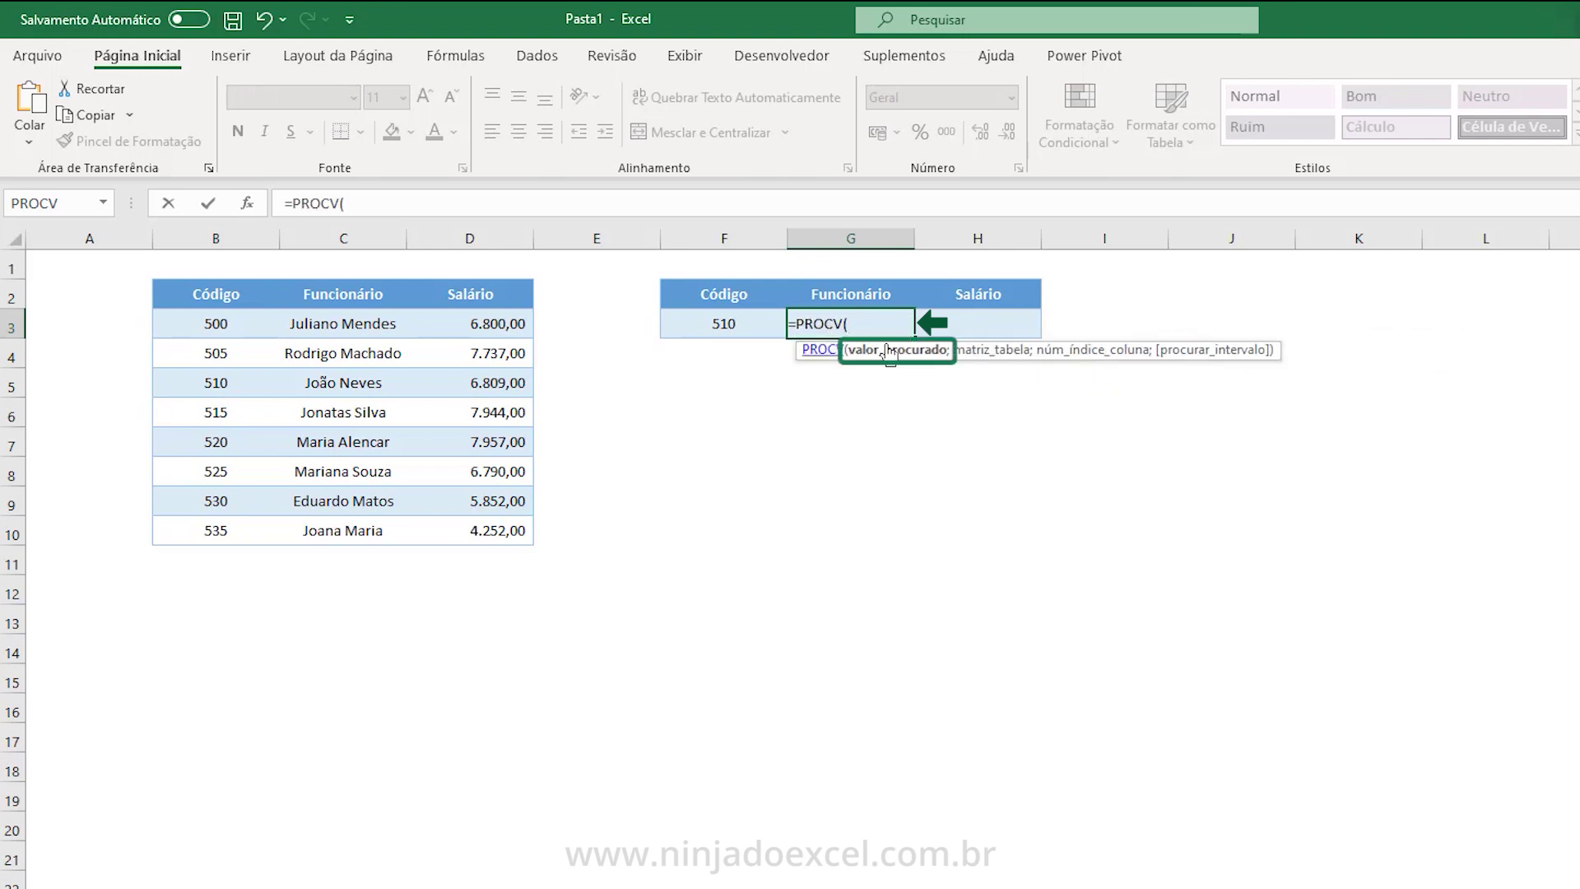
pyautogui.click(709, 326)
pyautogui.write(';')
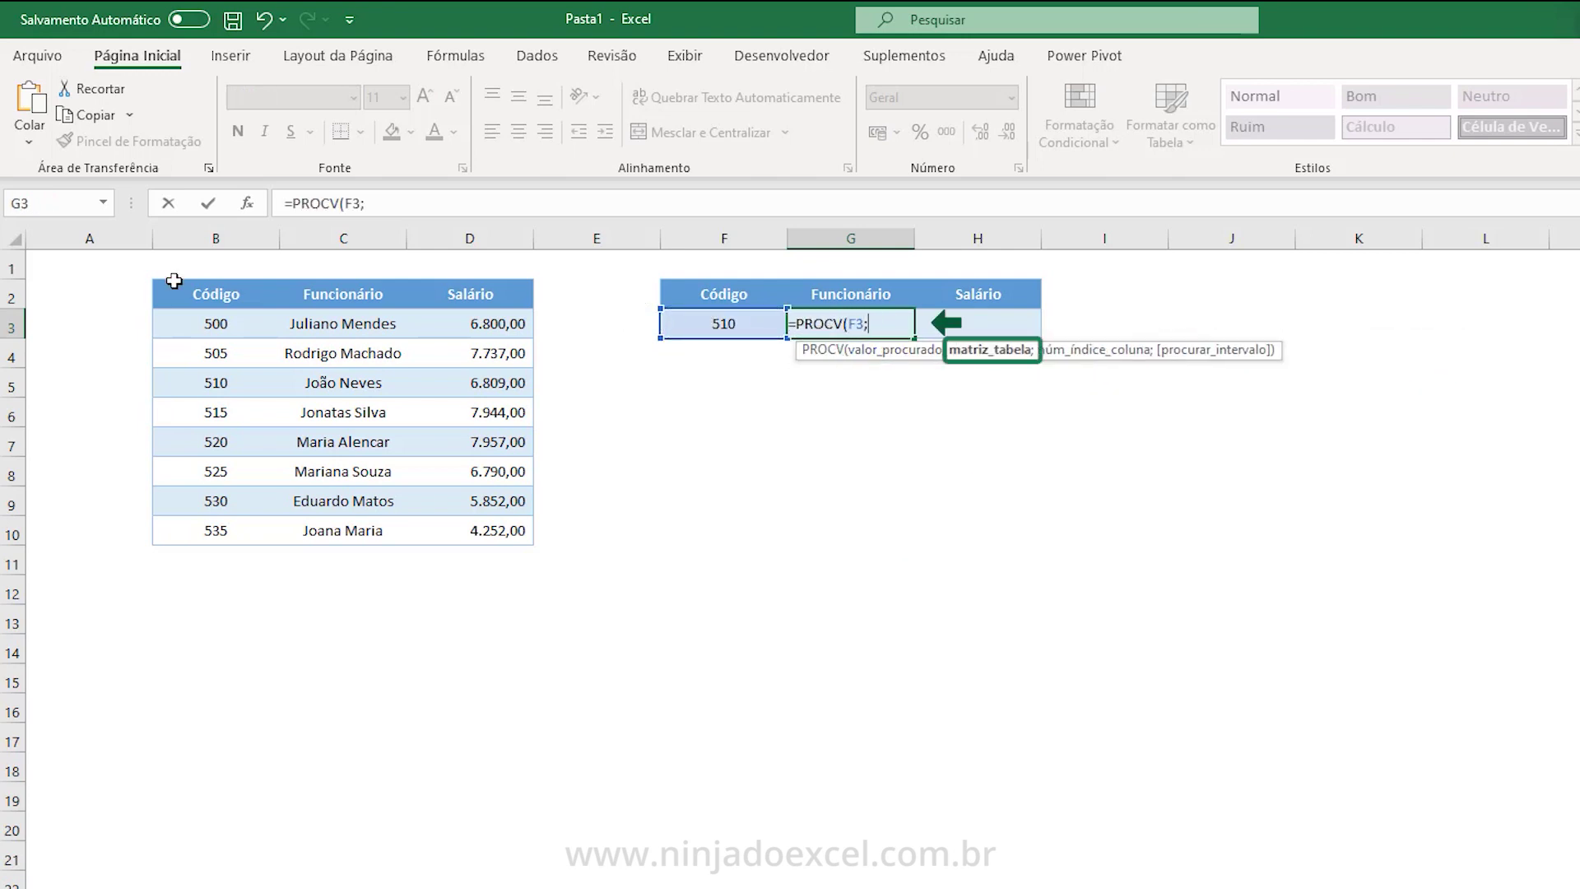
pyautogui.write('ca')
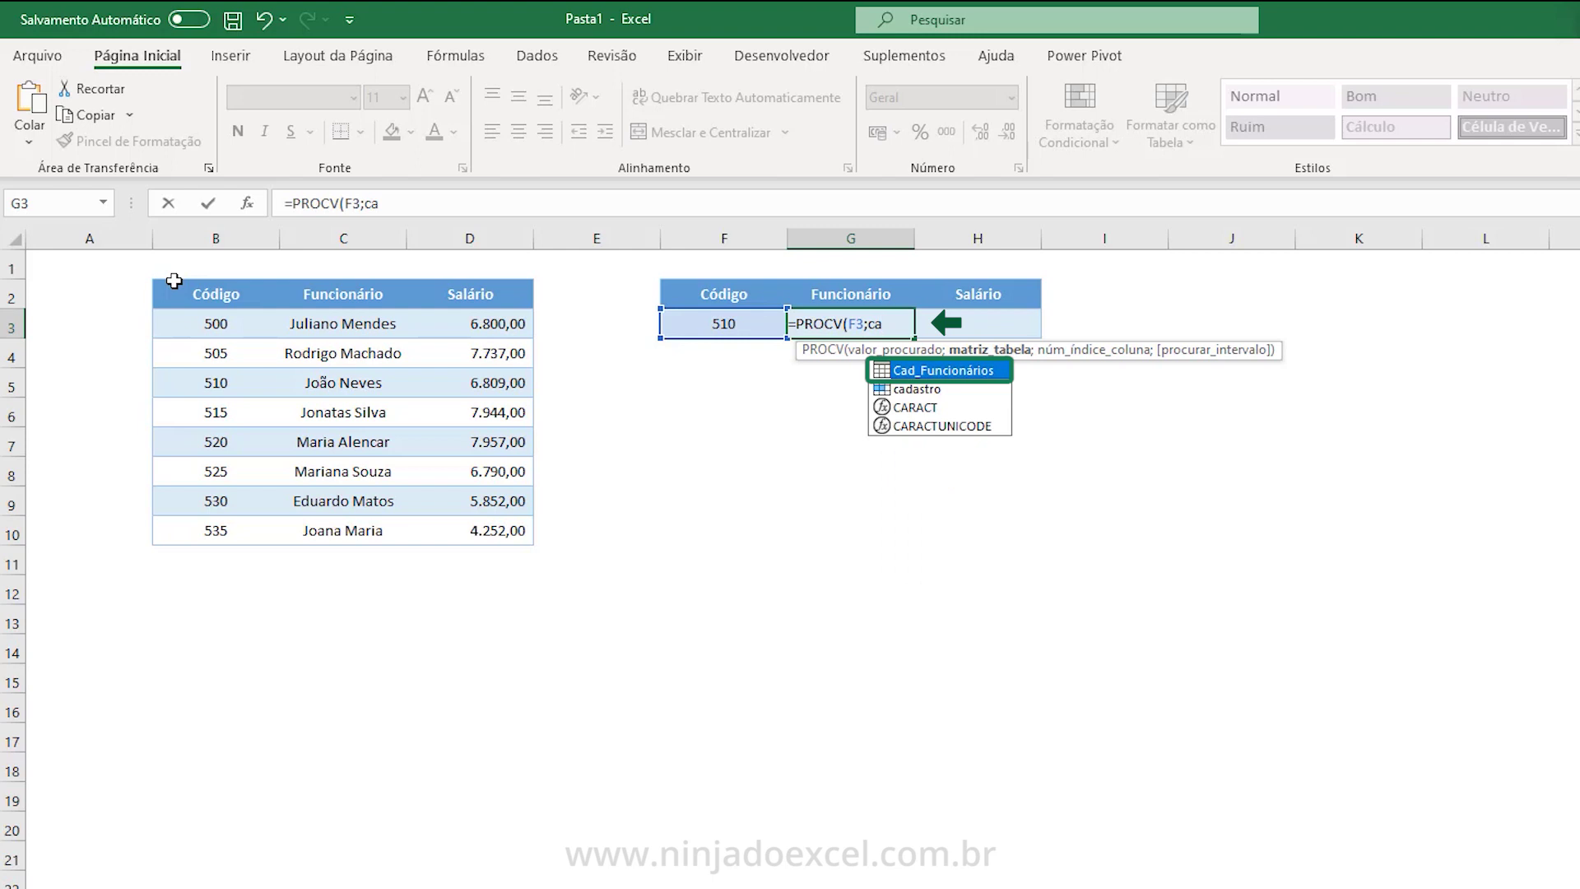
pyautogui.press('Down')
pyautogui.press('Tab')
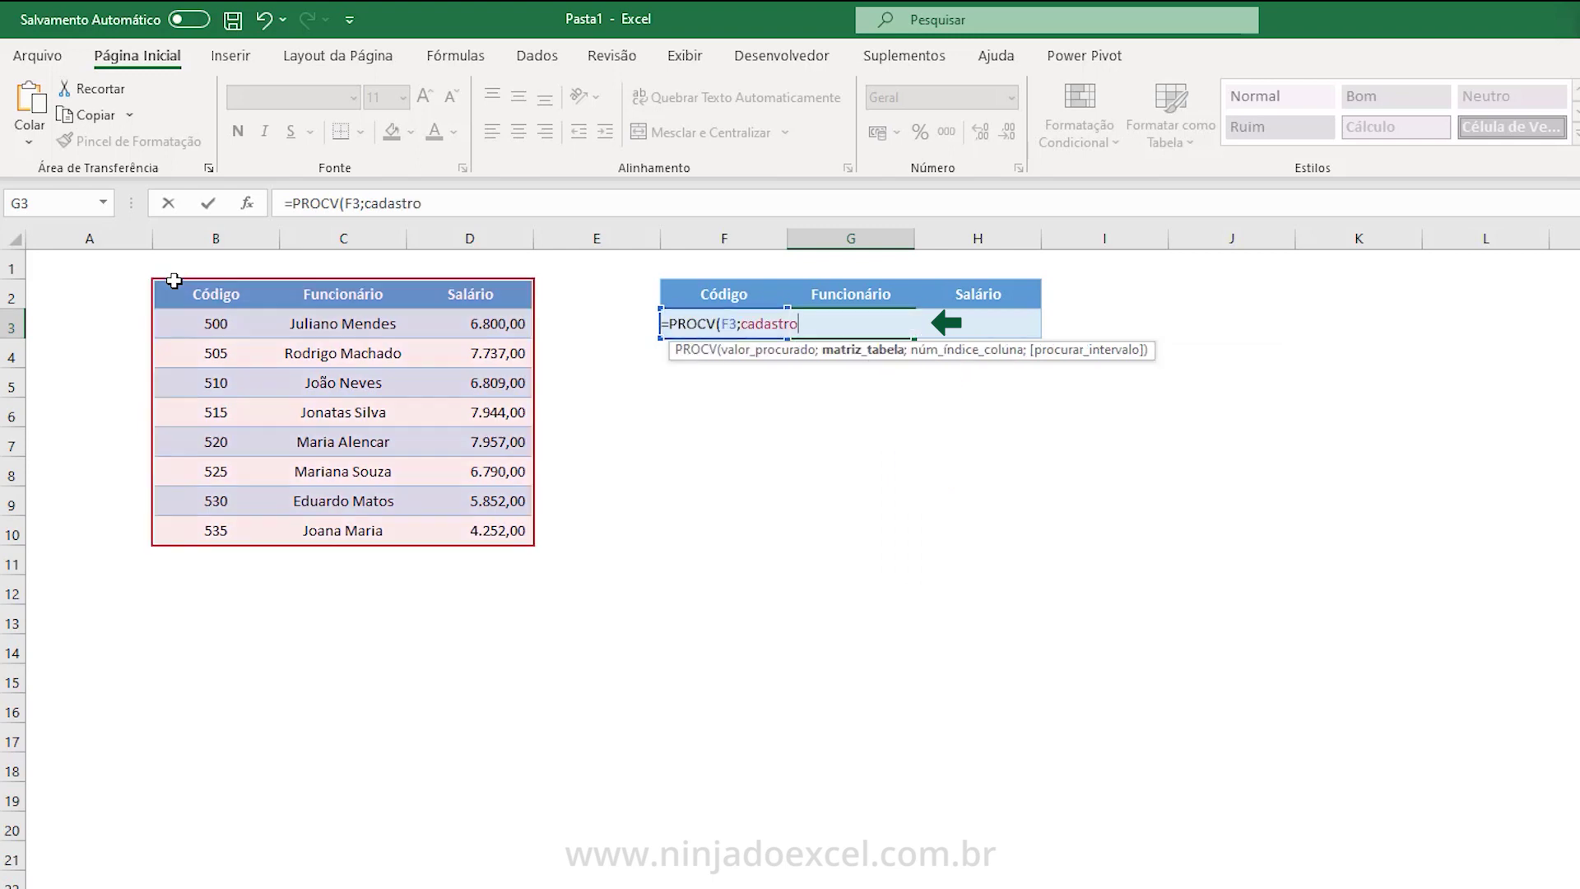
pyautogui.write(';2;0')
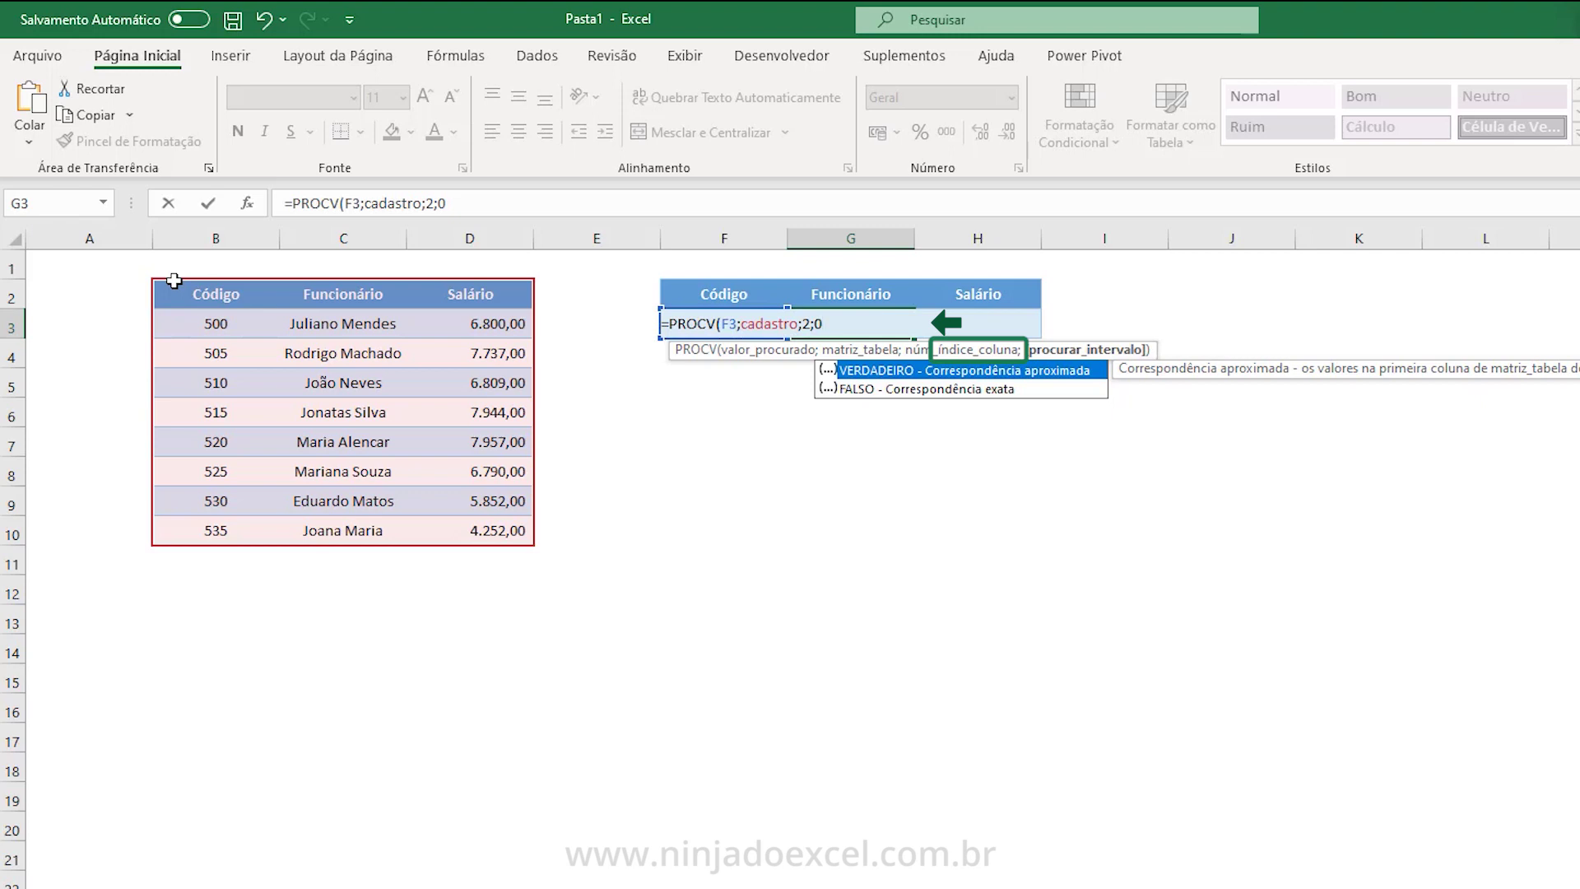
pyautogui.write(')')
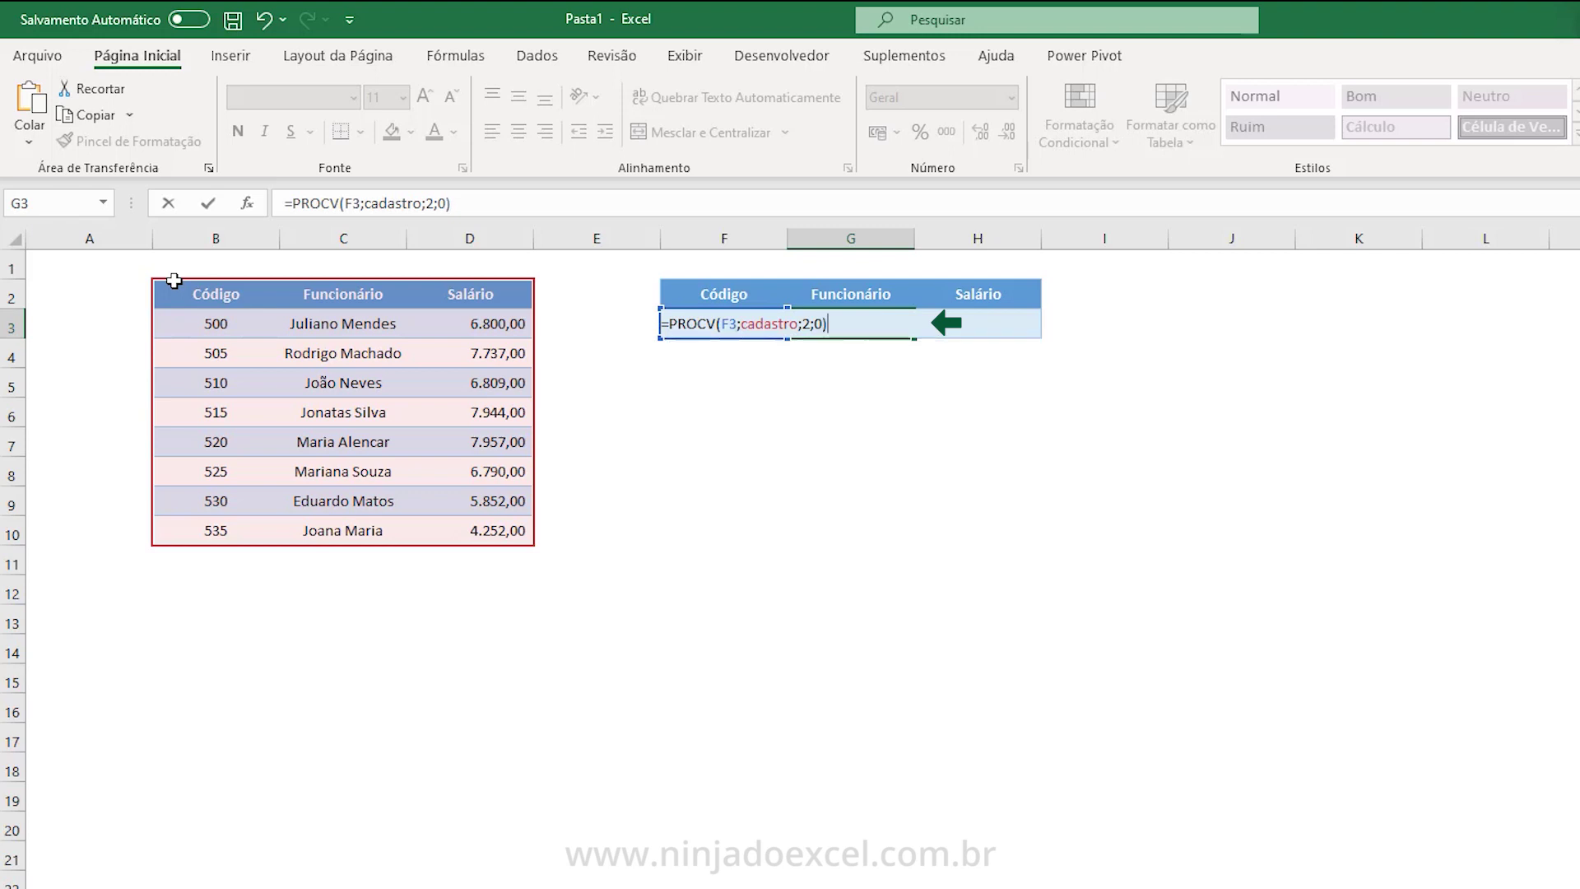
pyautogui.press('Return')
# Copy the lookup into H3 with column index 3, returning salary 6.809,00.
pyautogui.press('Up')
pyautogui.press('Right')
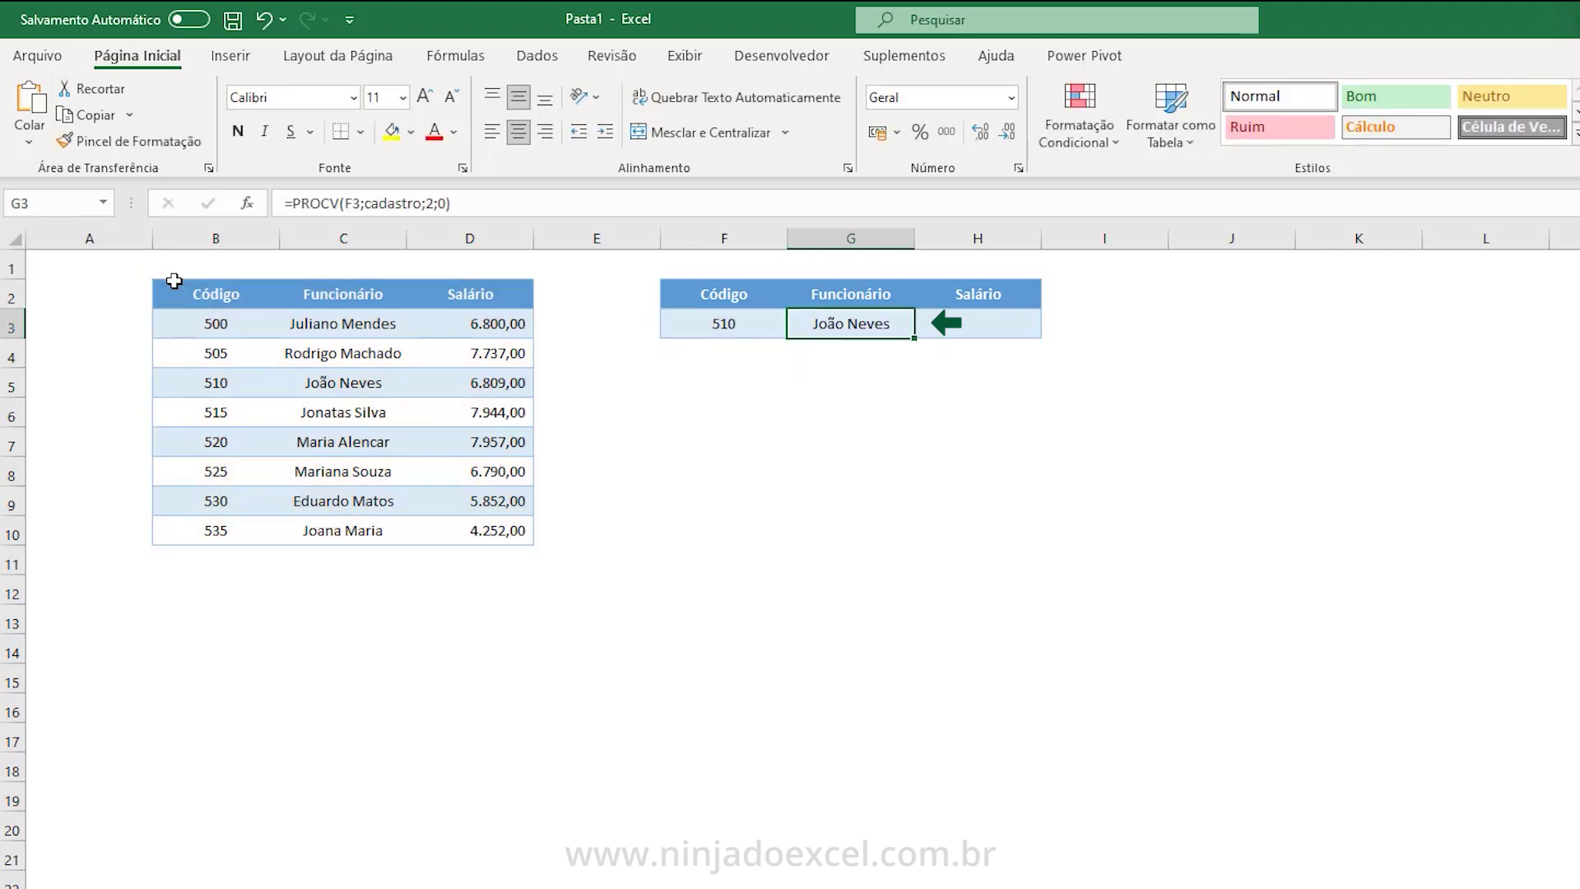
pyautogui.press('F2')
pyautogui.press('Escape')
pyautogui.press('Right')
pyautogui.press('F2')
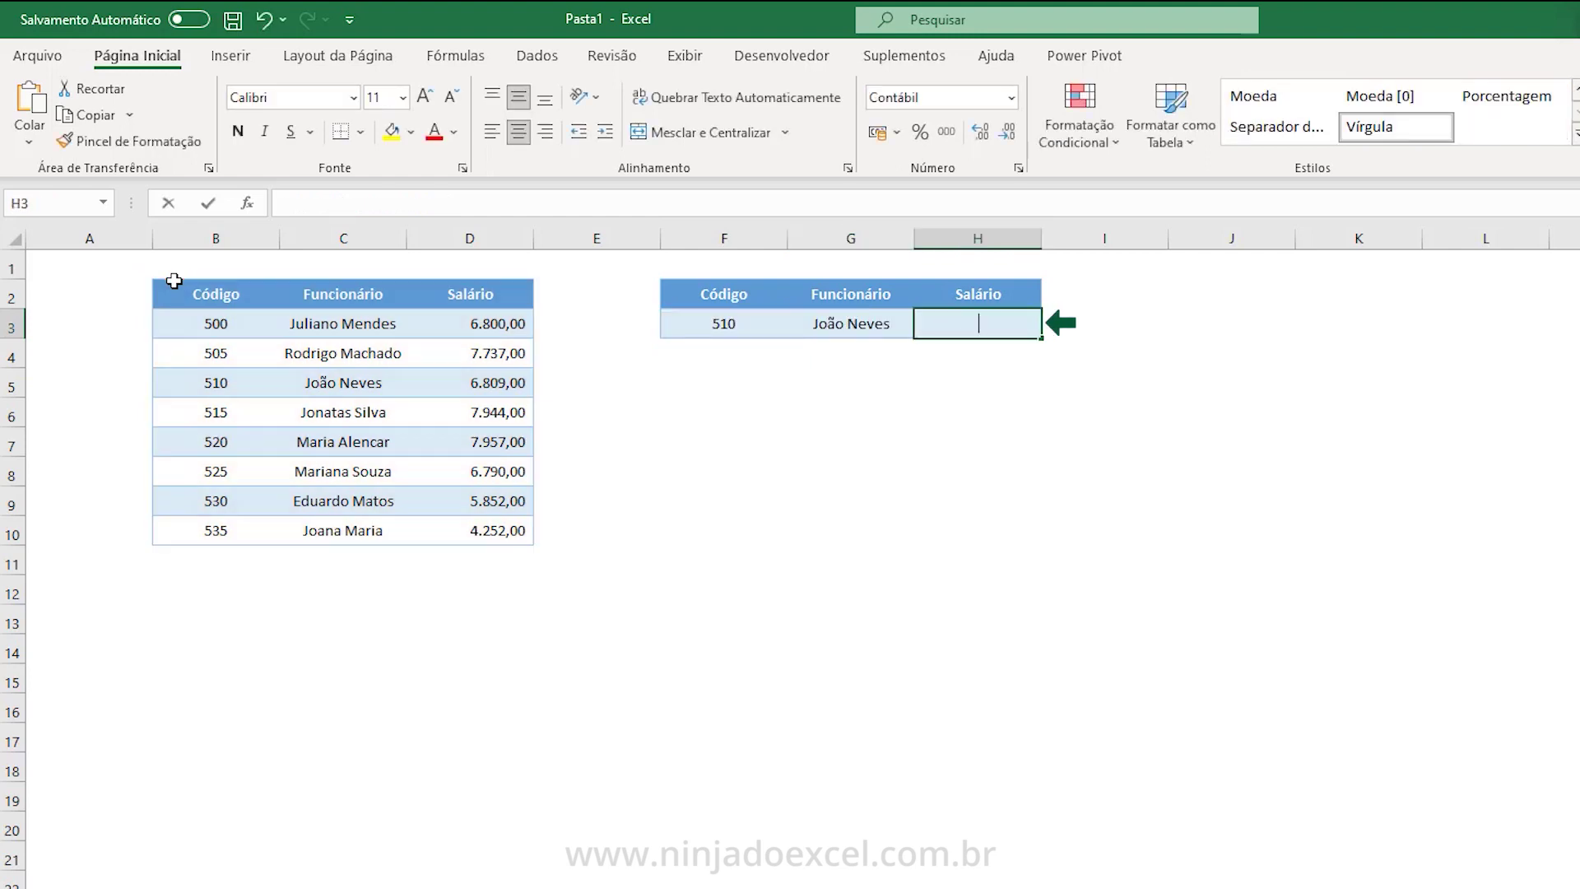
pyautogui.write('=PROCV(F3;cadastro;2;0)')
pyautogui.press('Left')
pyautogui.press('Left')
pyautogui.press('Left')
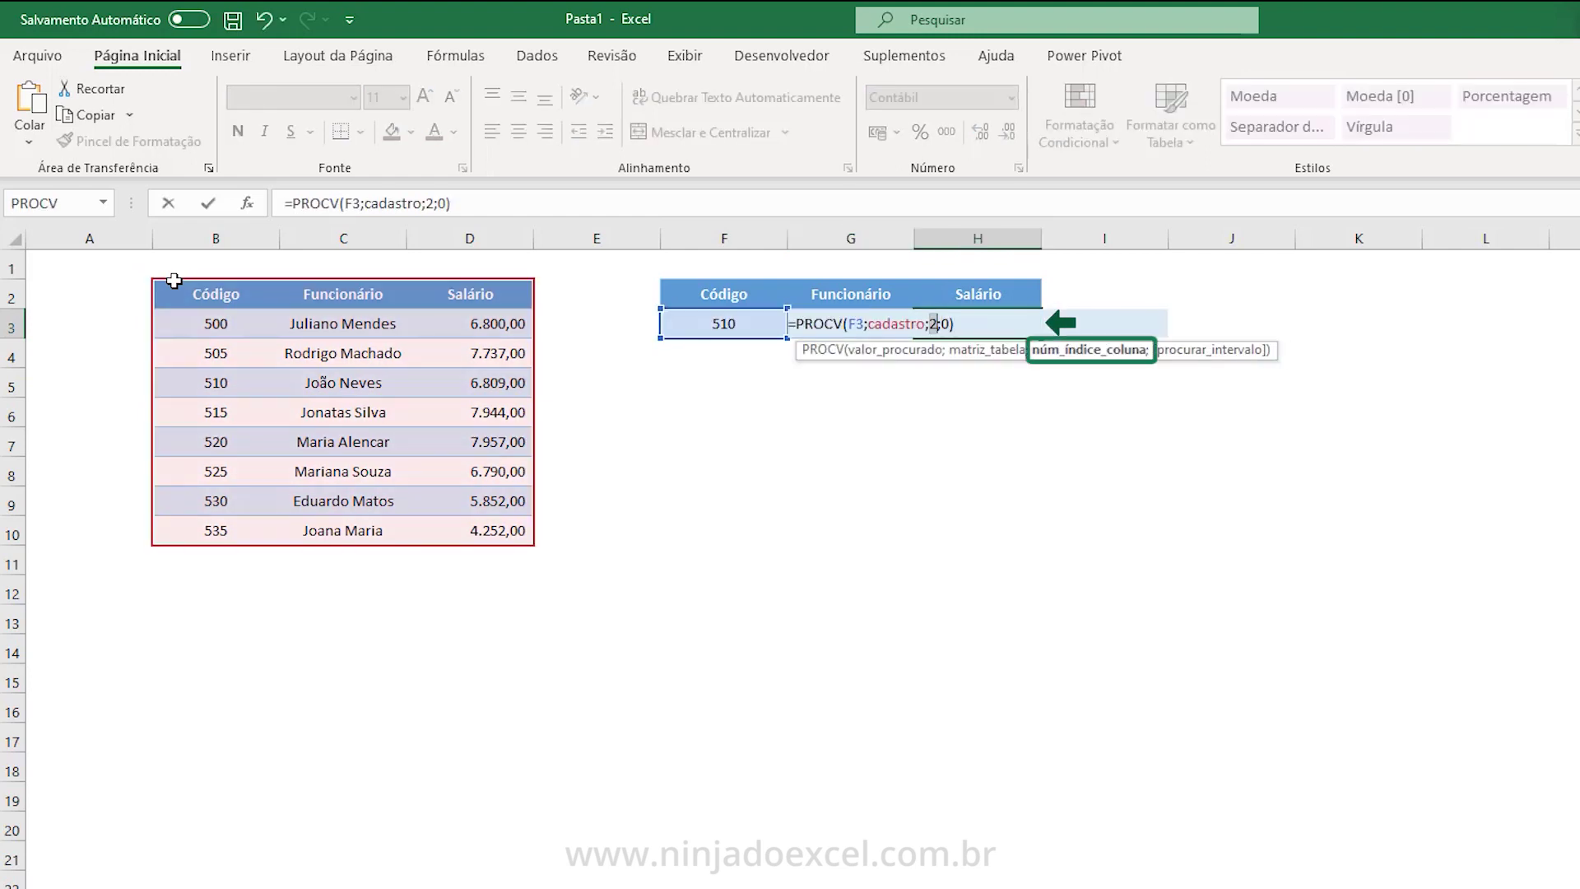
pyautogui.write('3')
pyautogui.press('Return')
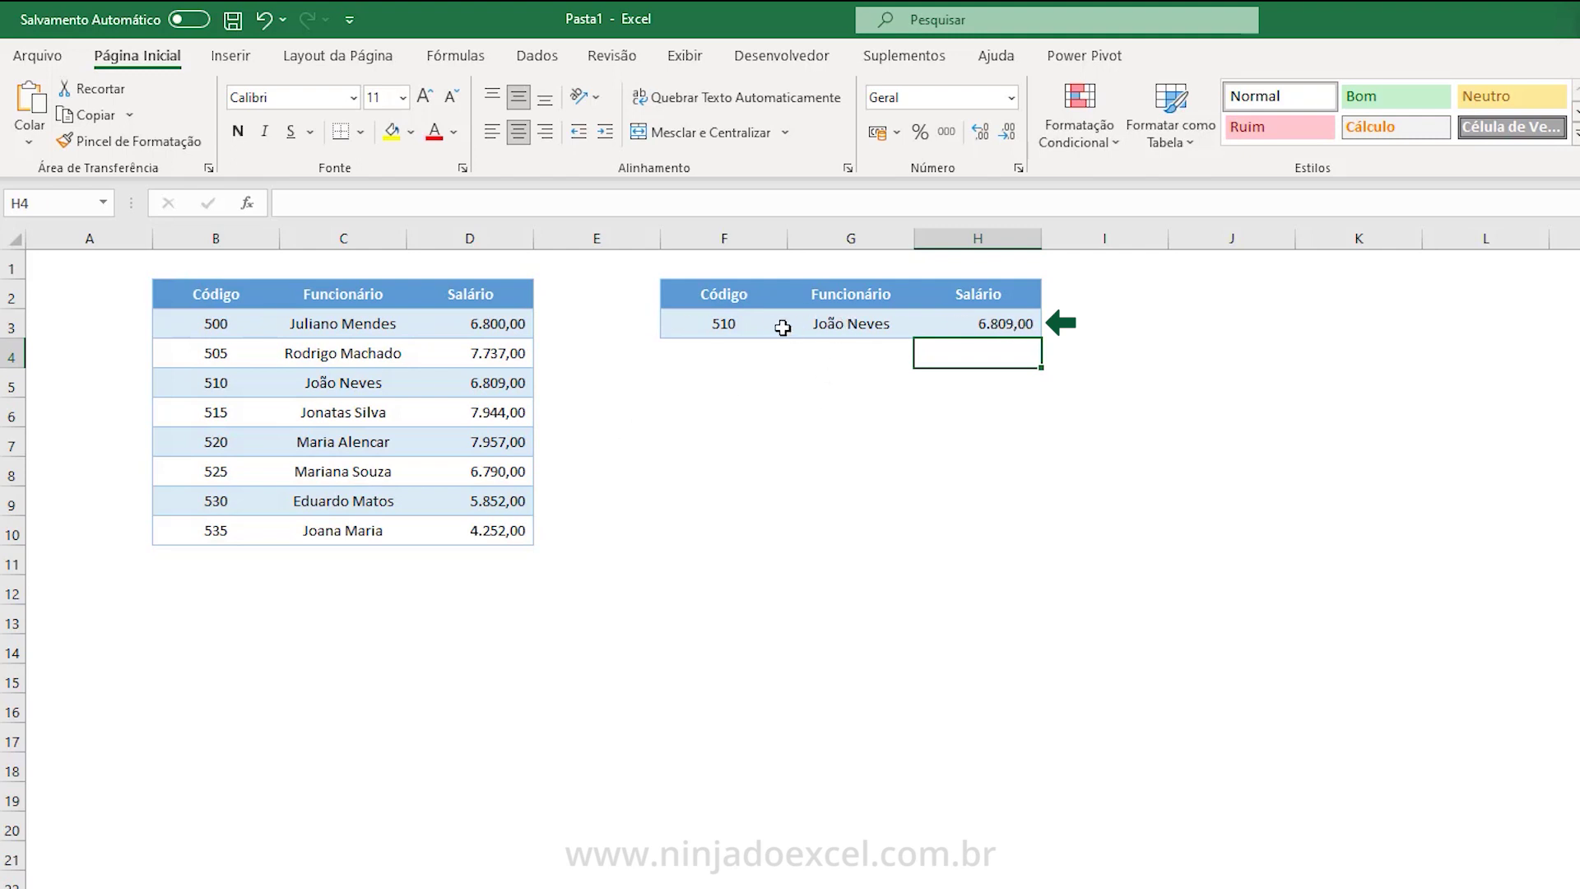
# Change the lookup code in F3 to 520.
pyautogui.click(740, 326)
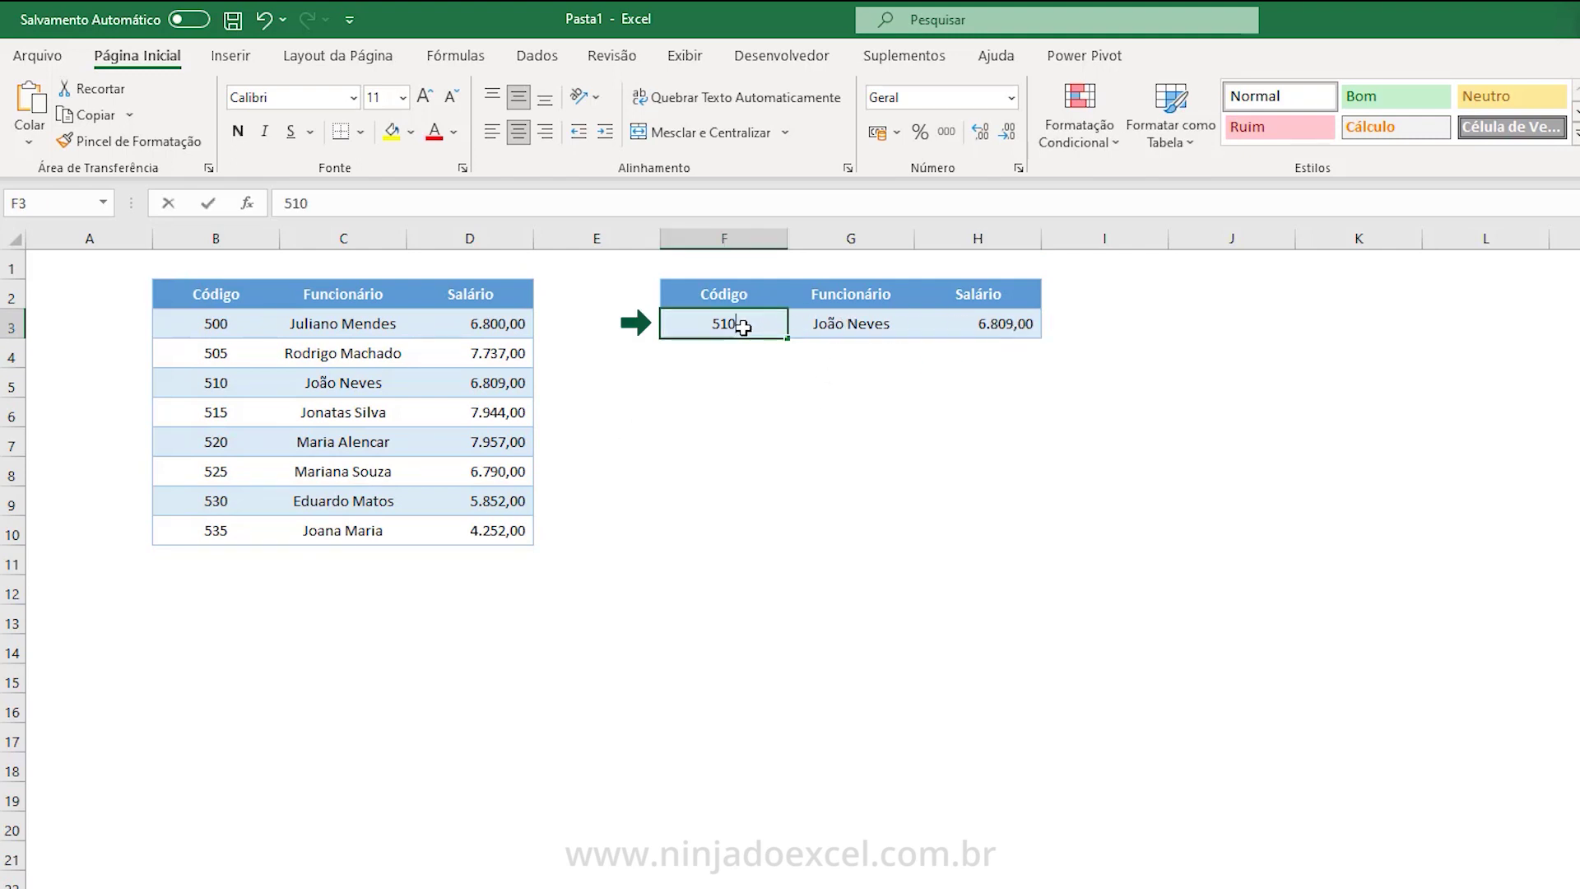
pyautogui.write('520')
pyautogui.press('Return')
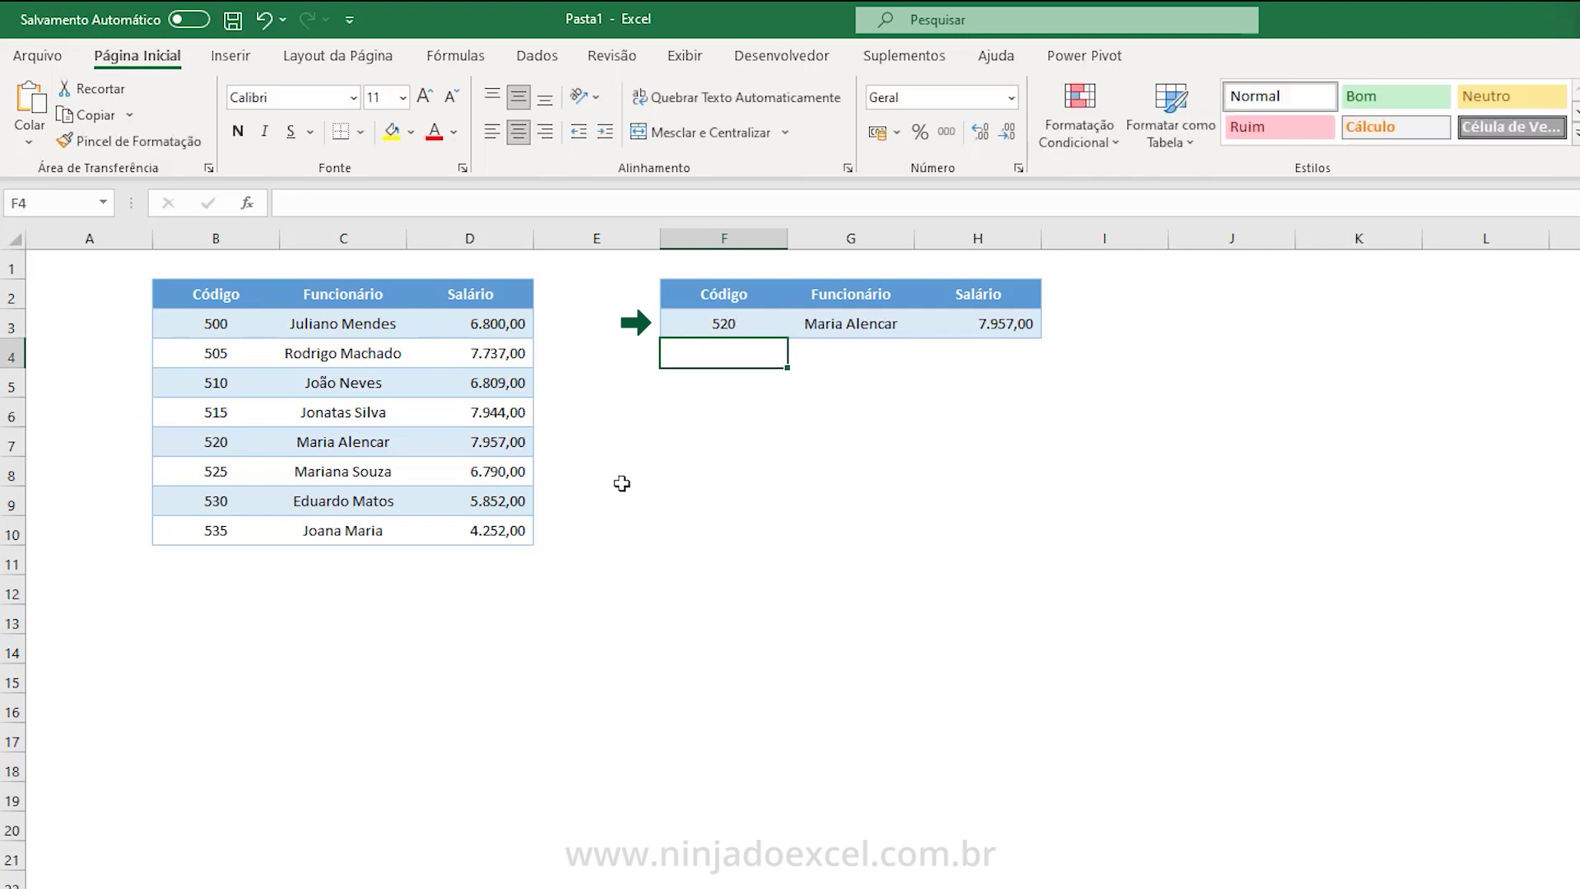
# Add employee 540 with the new employee's name and salary 2.500,00 in row 11.
pyautogui.click(231, 572)
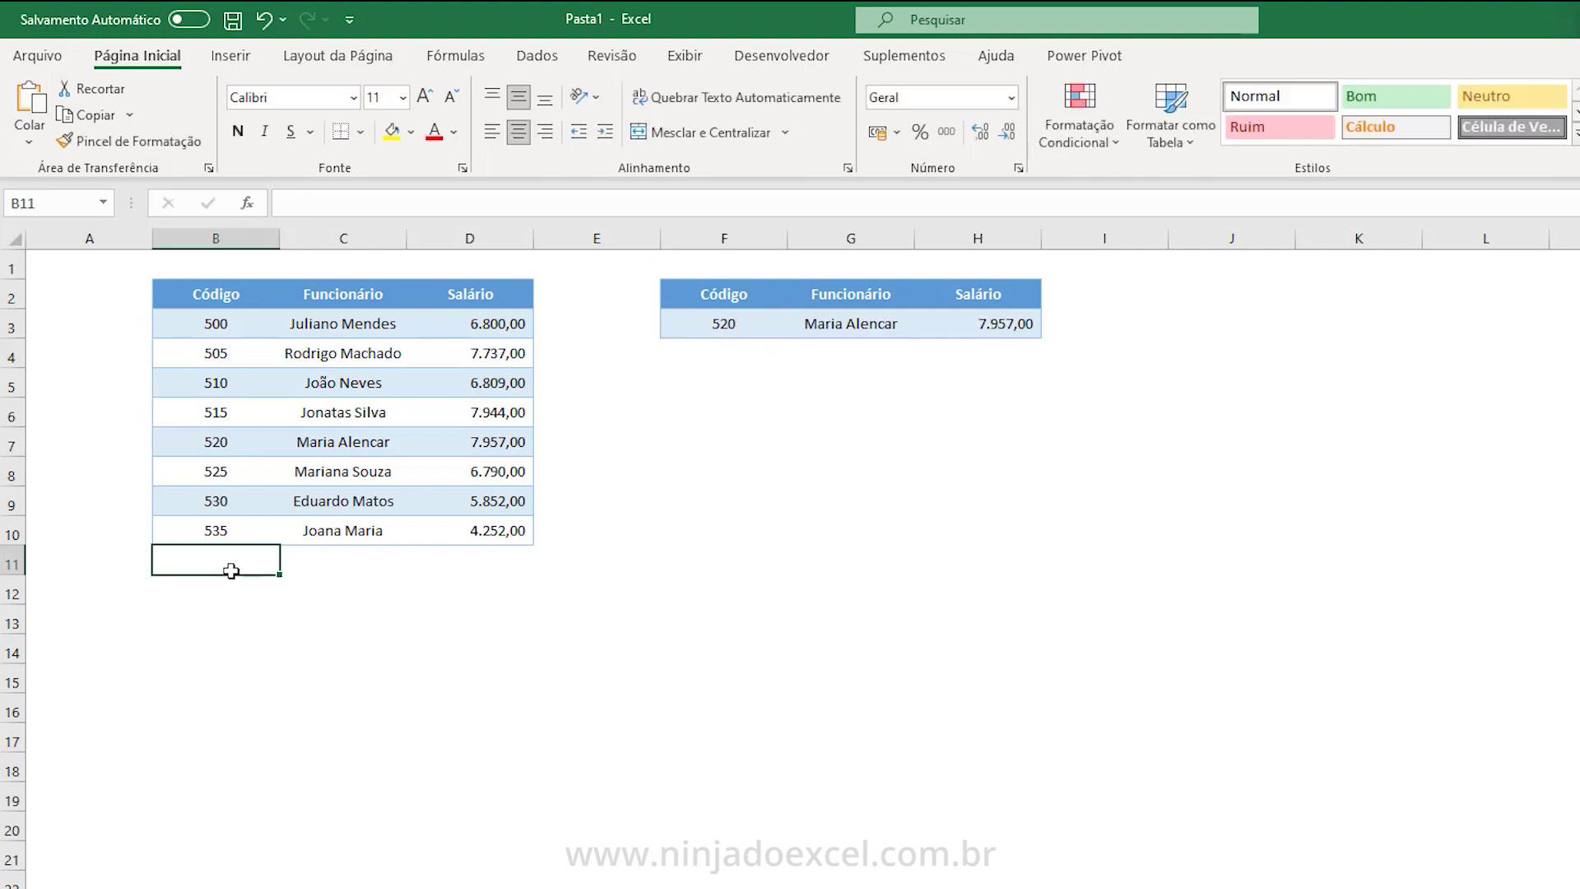
pyautogui.write('540')
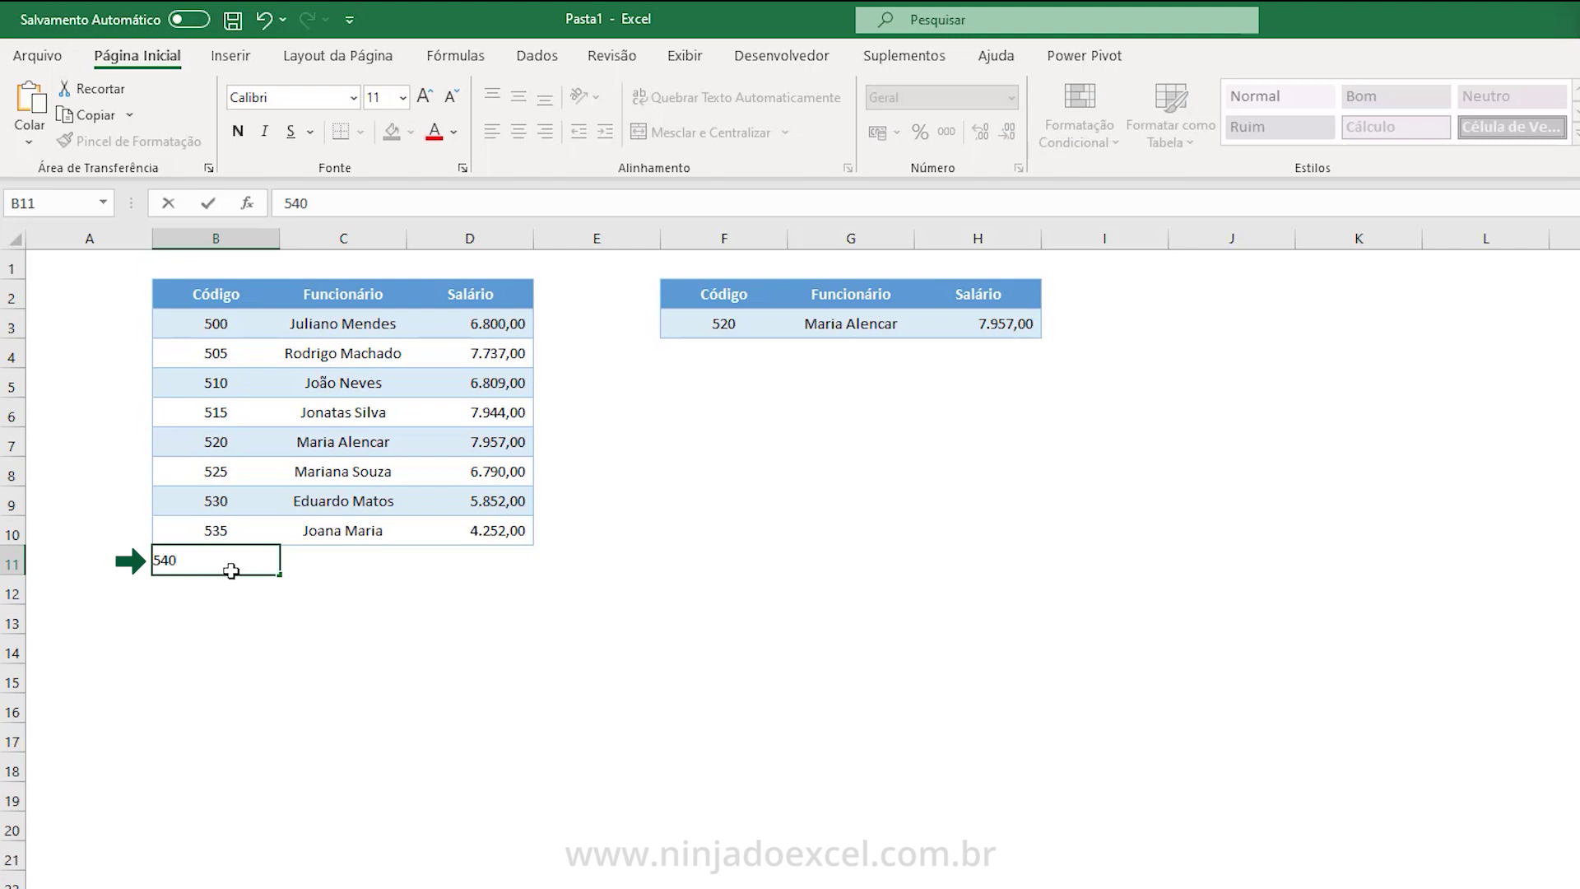
pyautogui.press('Tab')
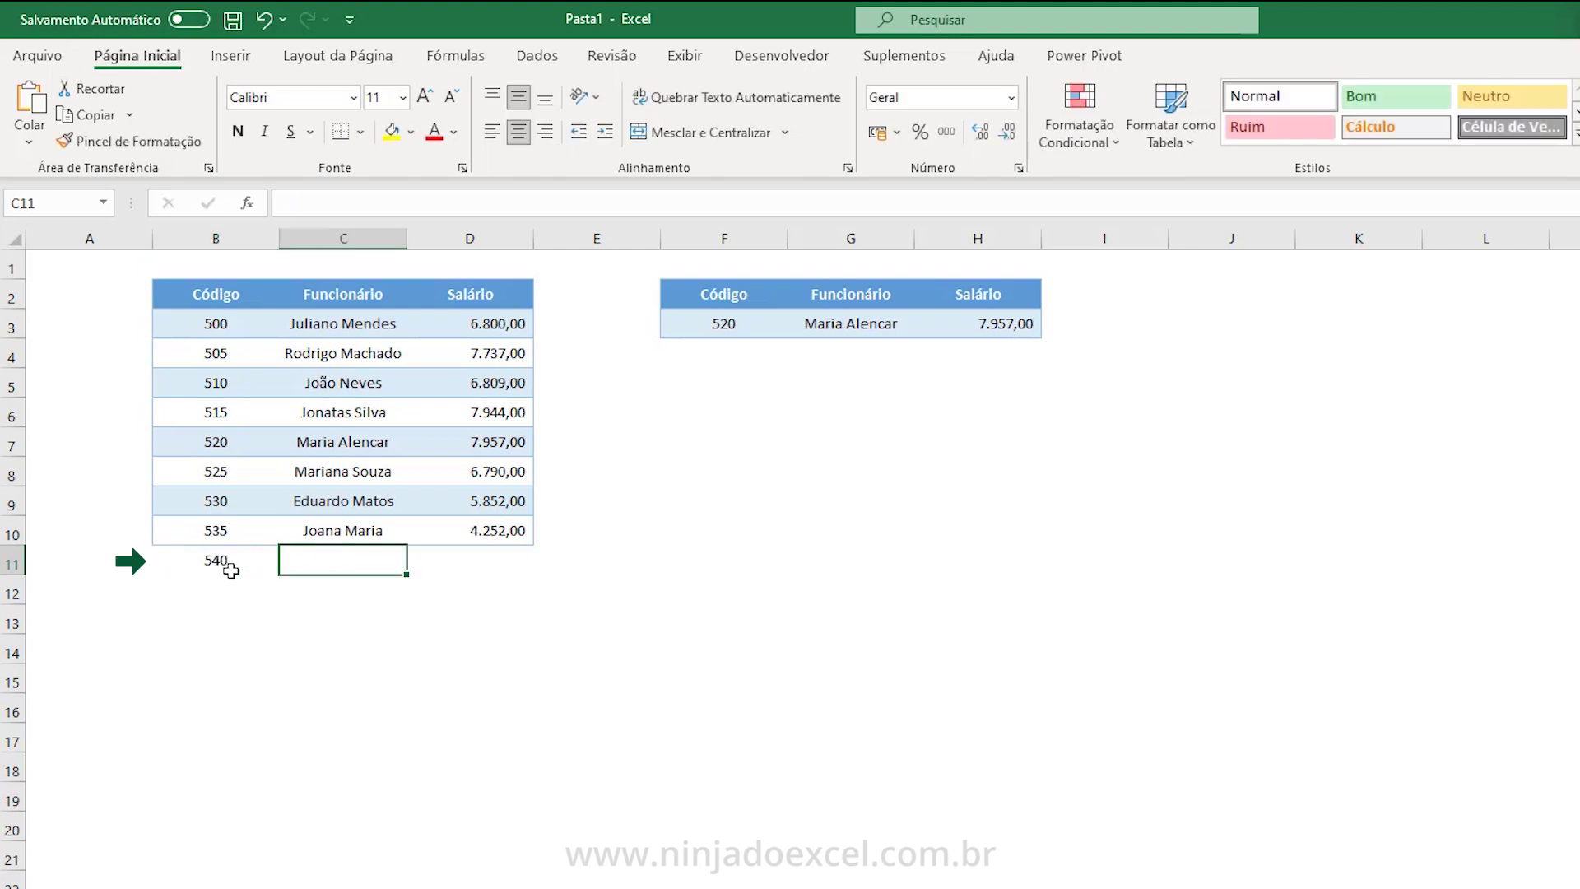
pyautogui.write('Bento Gonçalves')
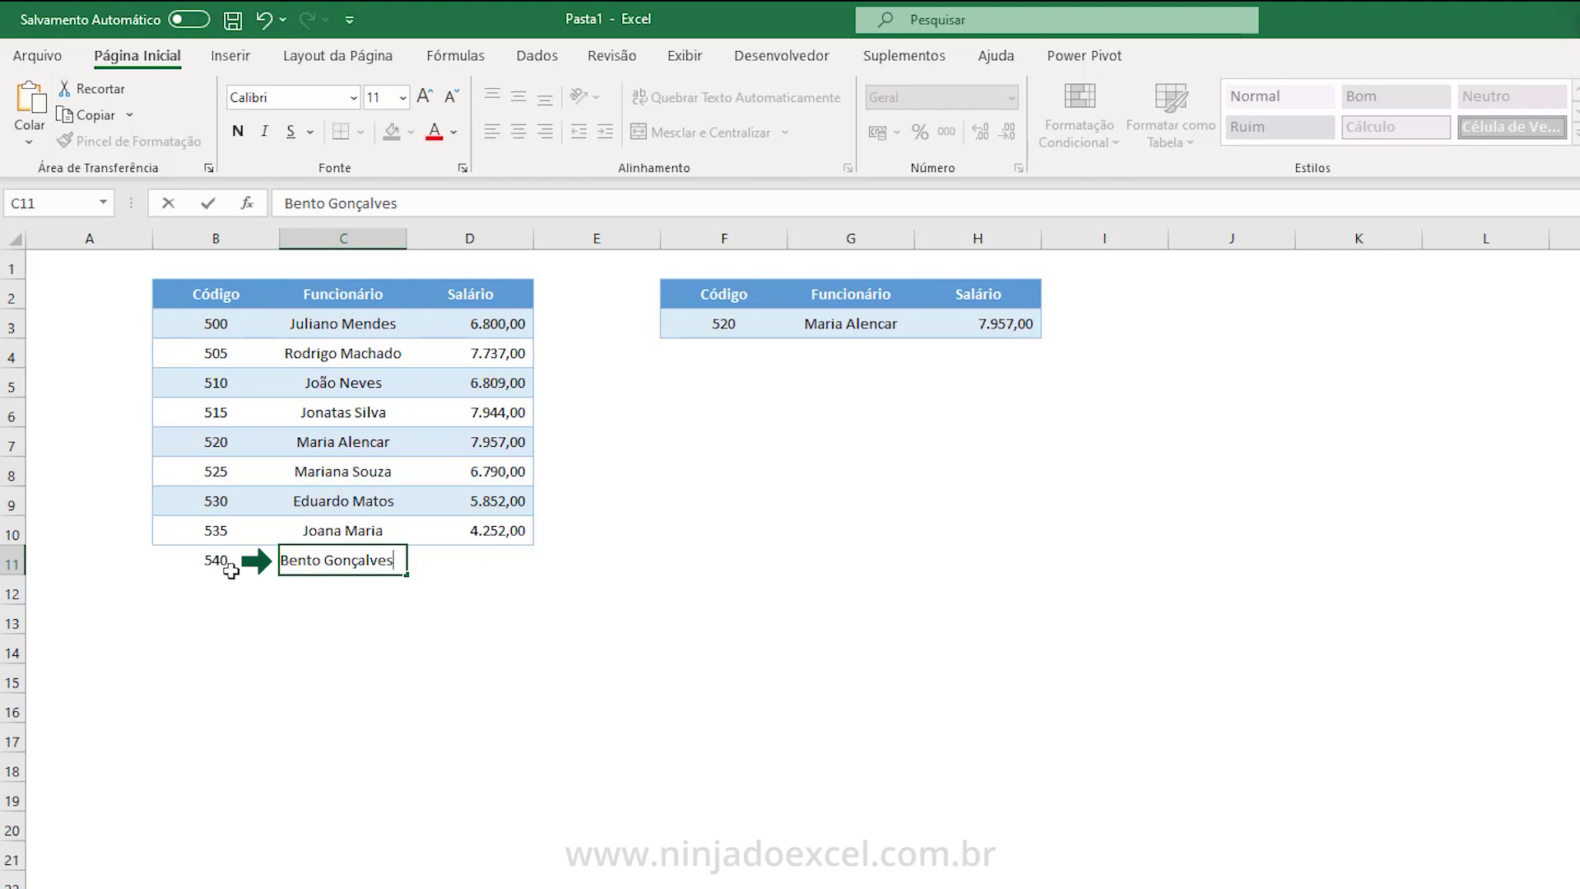
pyautogui.press('Tab')
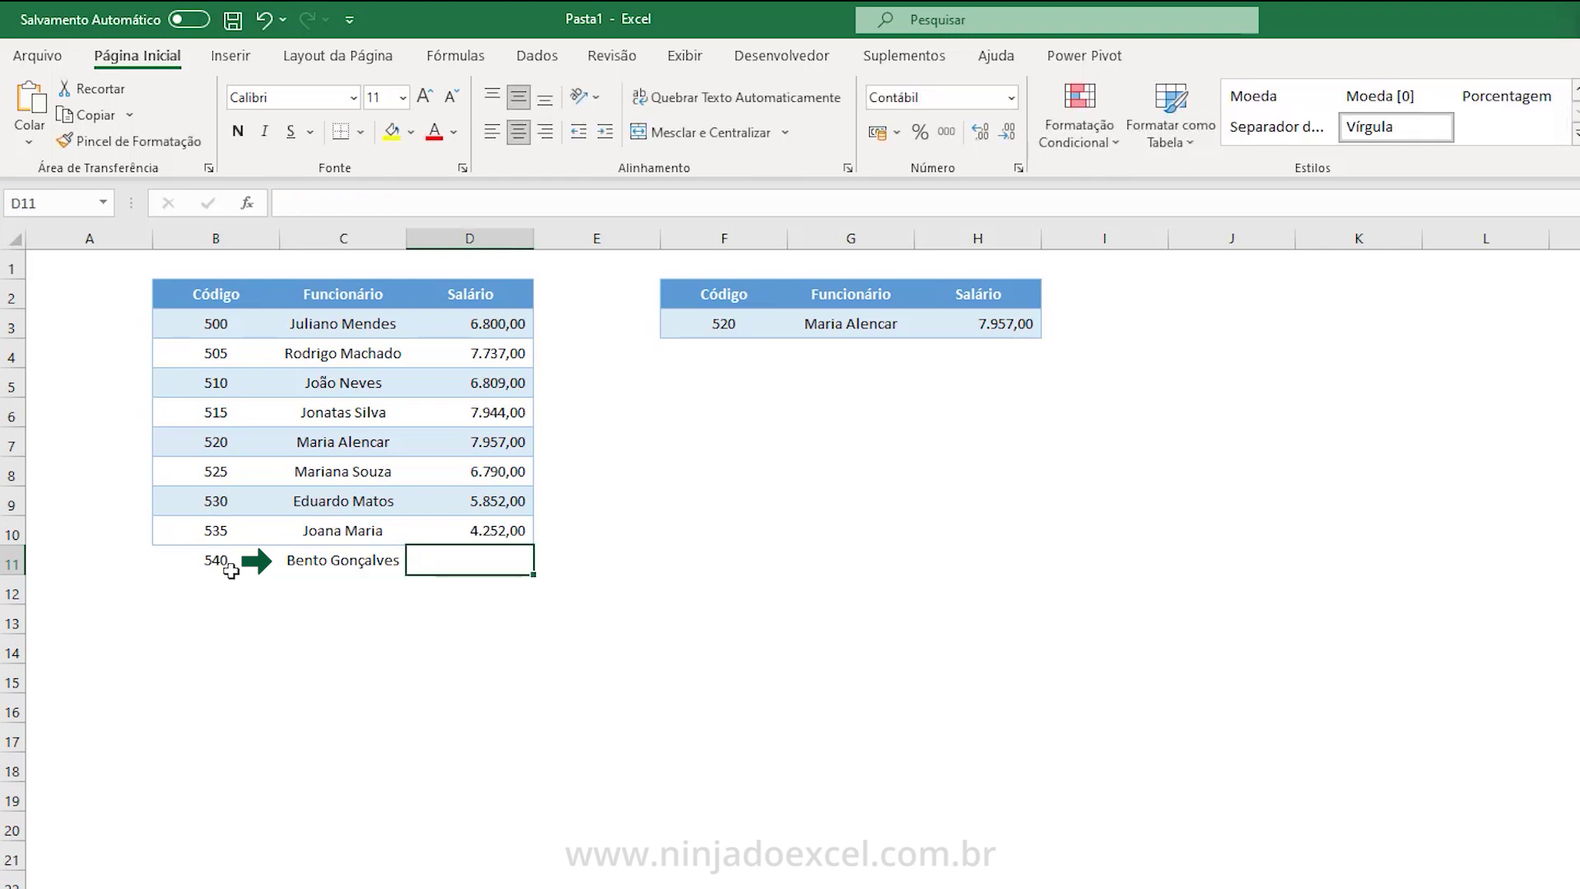
pyautogui.write('2500')
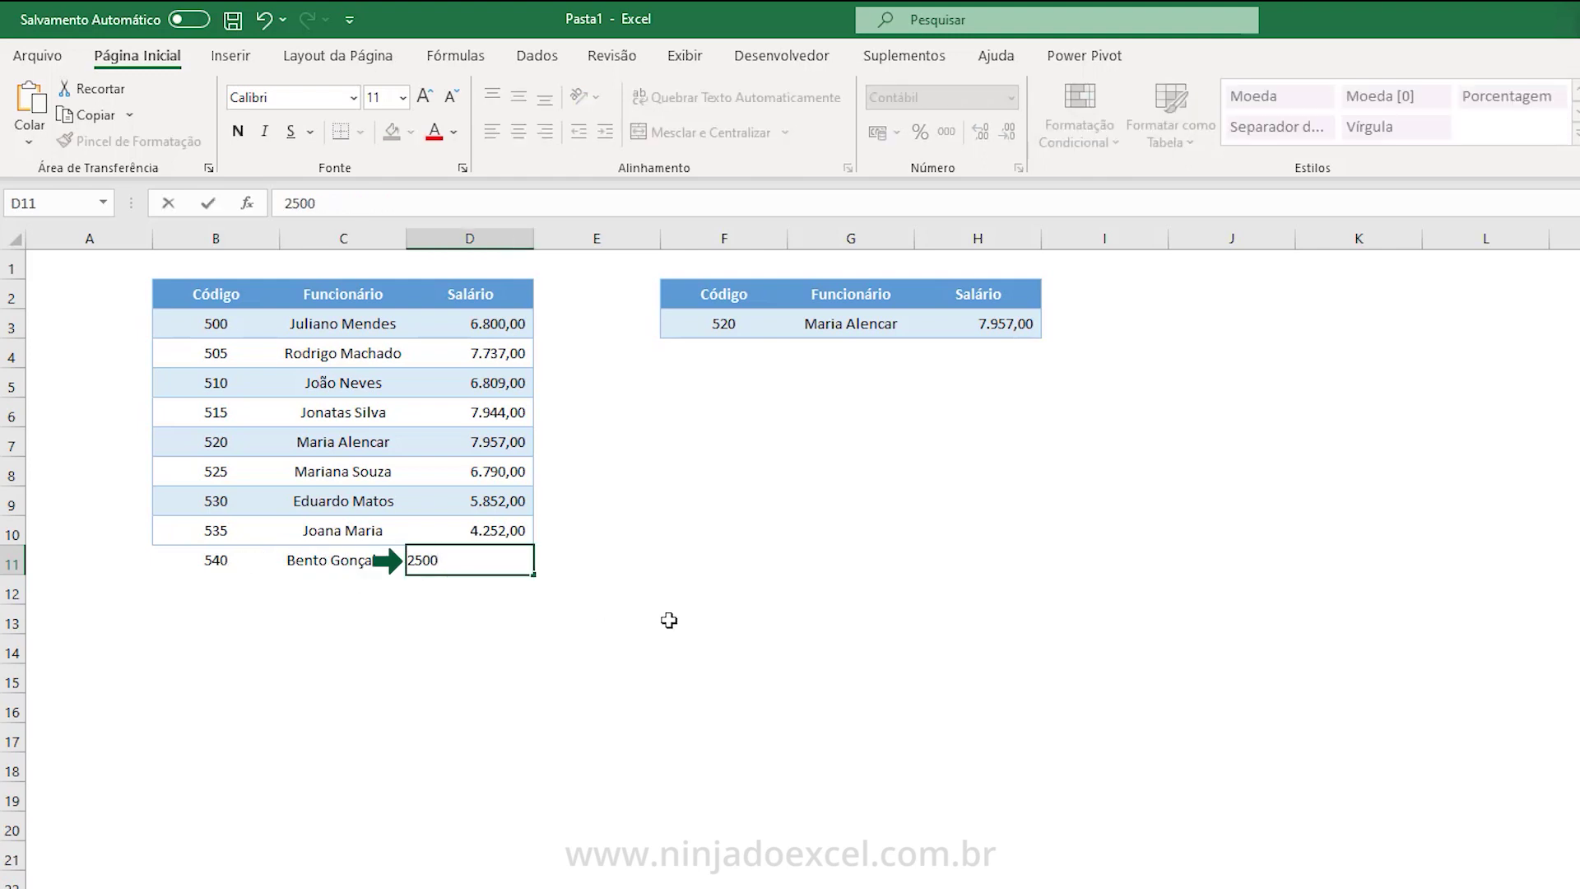
pyautogui.click(667, 621)
# Look up code 540 in F3 and inspect the PROCV formula's cadastro range, which returns #N/D.
pyautogui.click(735, 327)
pyautogui.write('540')
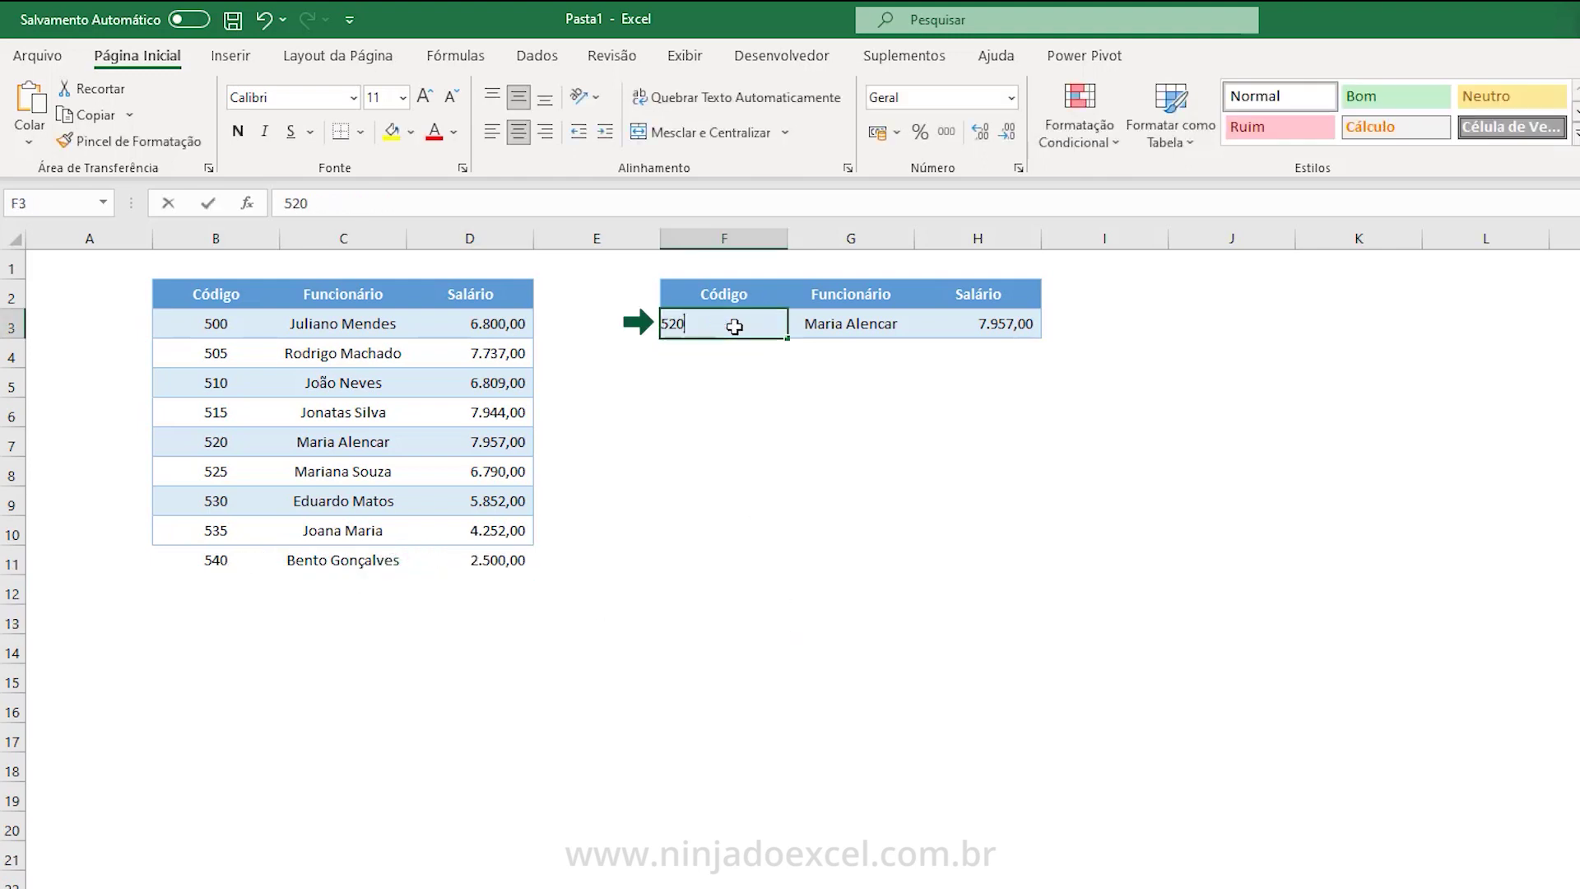
pyautogui.press('Return')
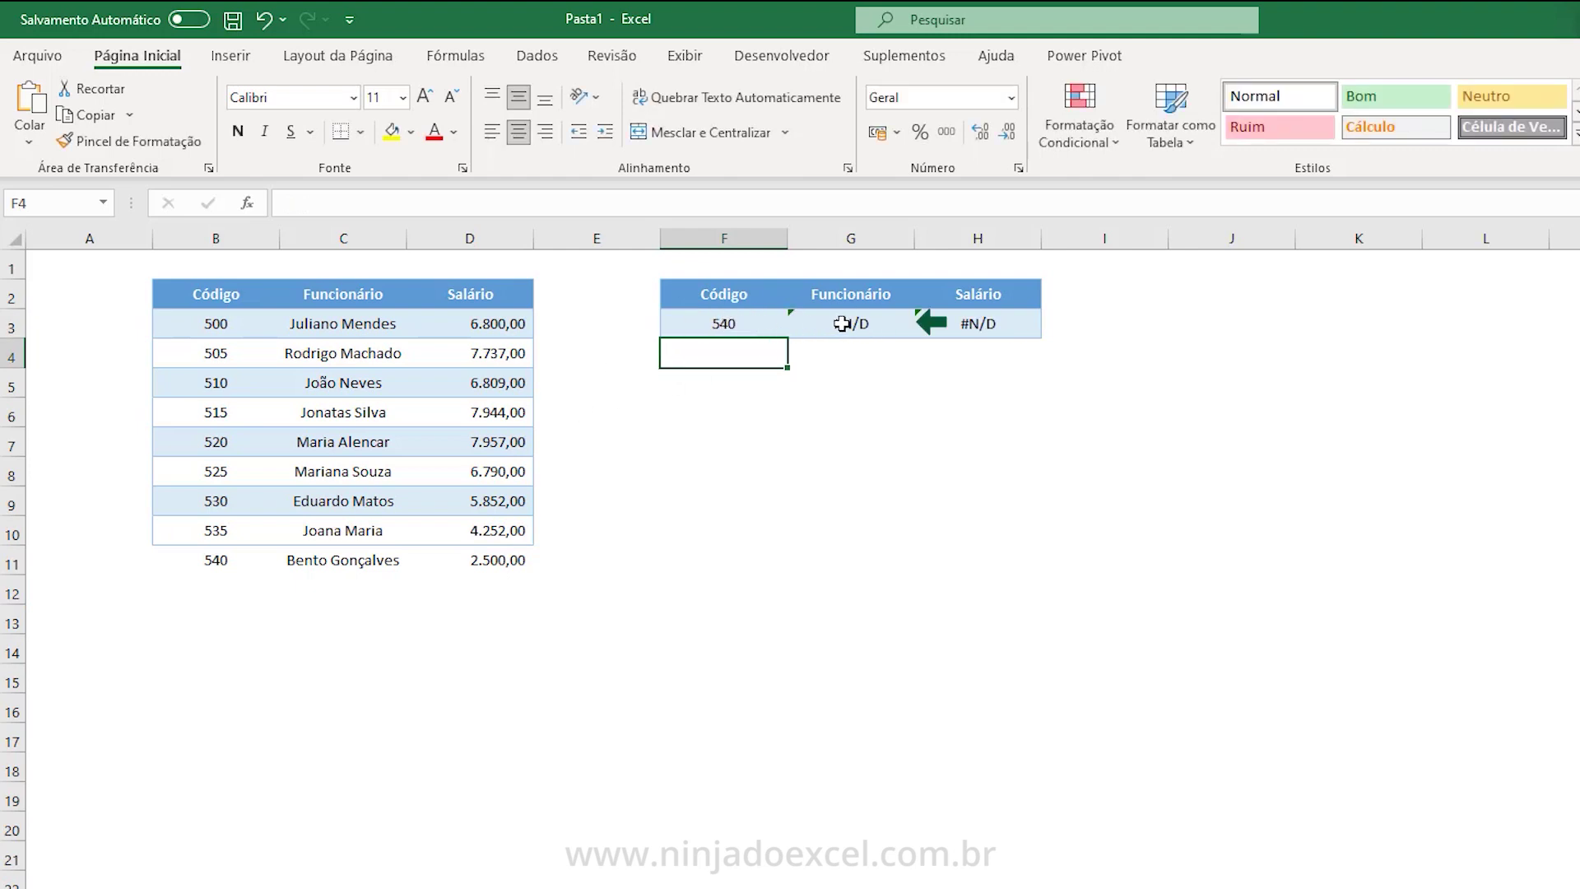
pyautogui.doubleClick(814, 323)
pyautogui.click(775, 323)
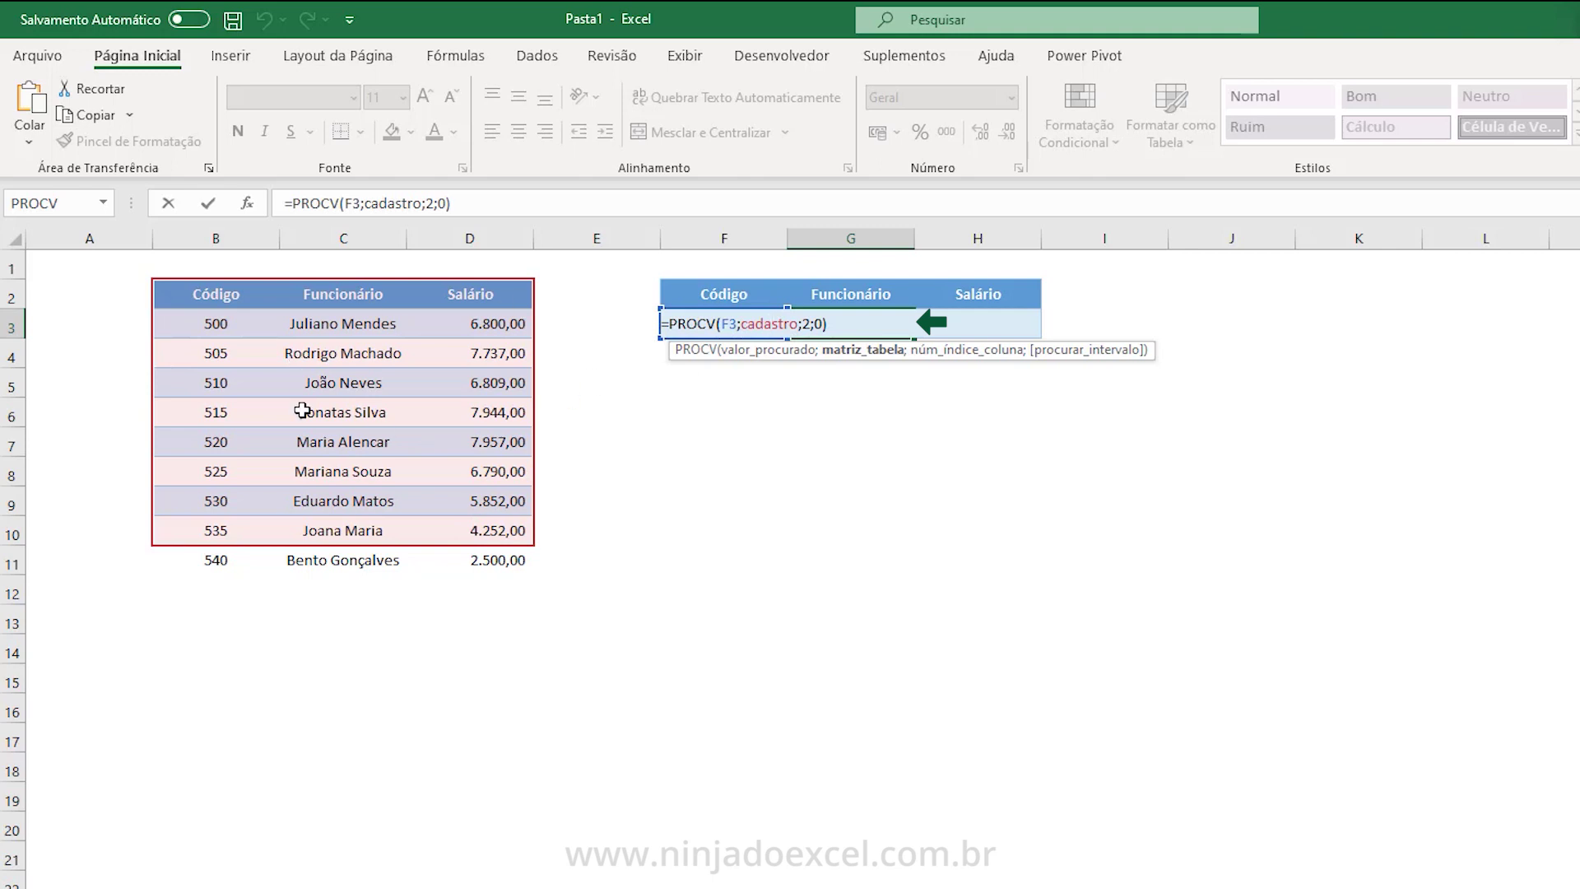
pyautogui.hotkey('ctrl', 'Return')
pyautogui.click(748, 466)
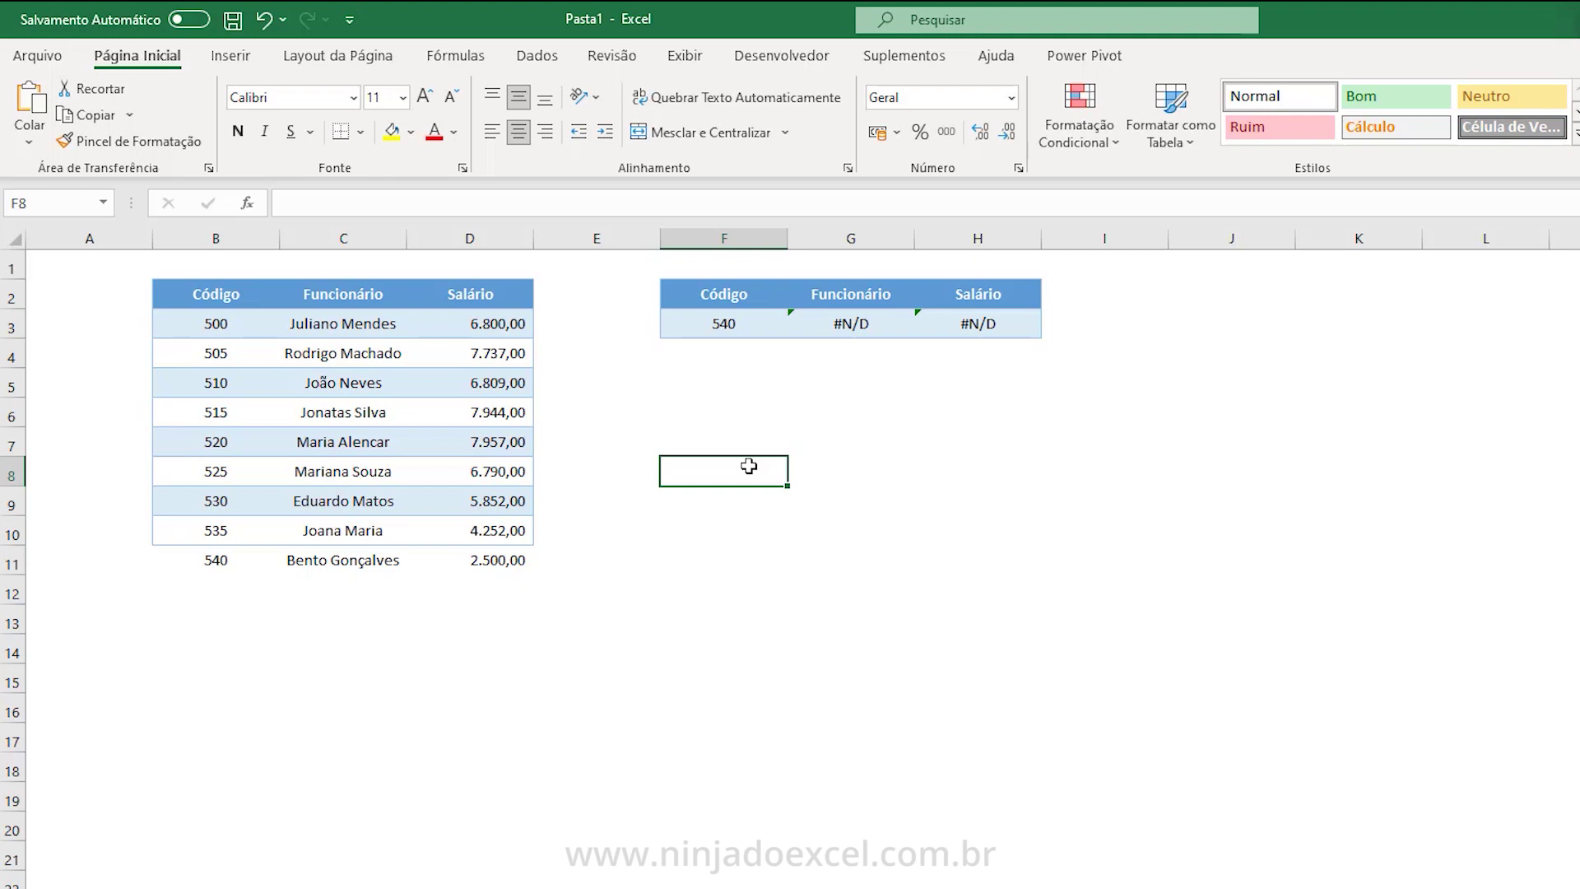
pyautogui.click(202, 292)
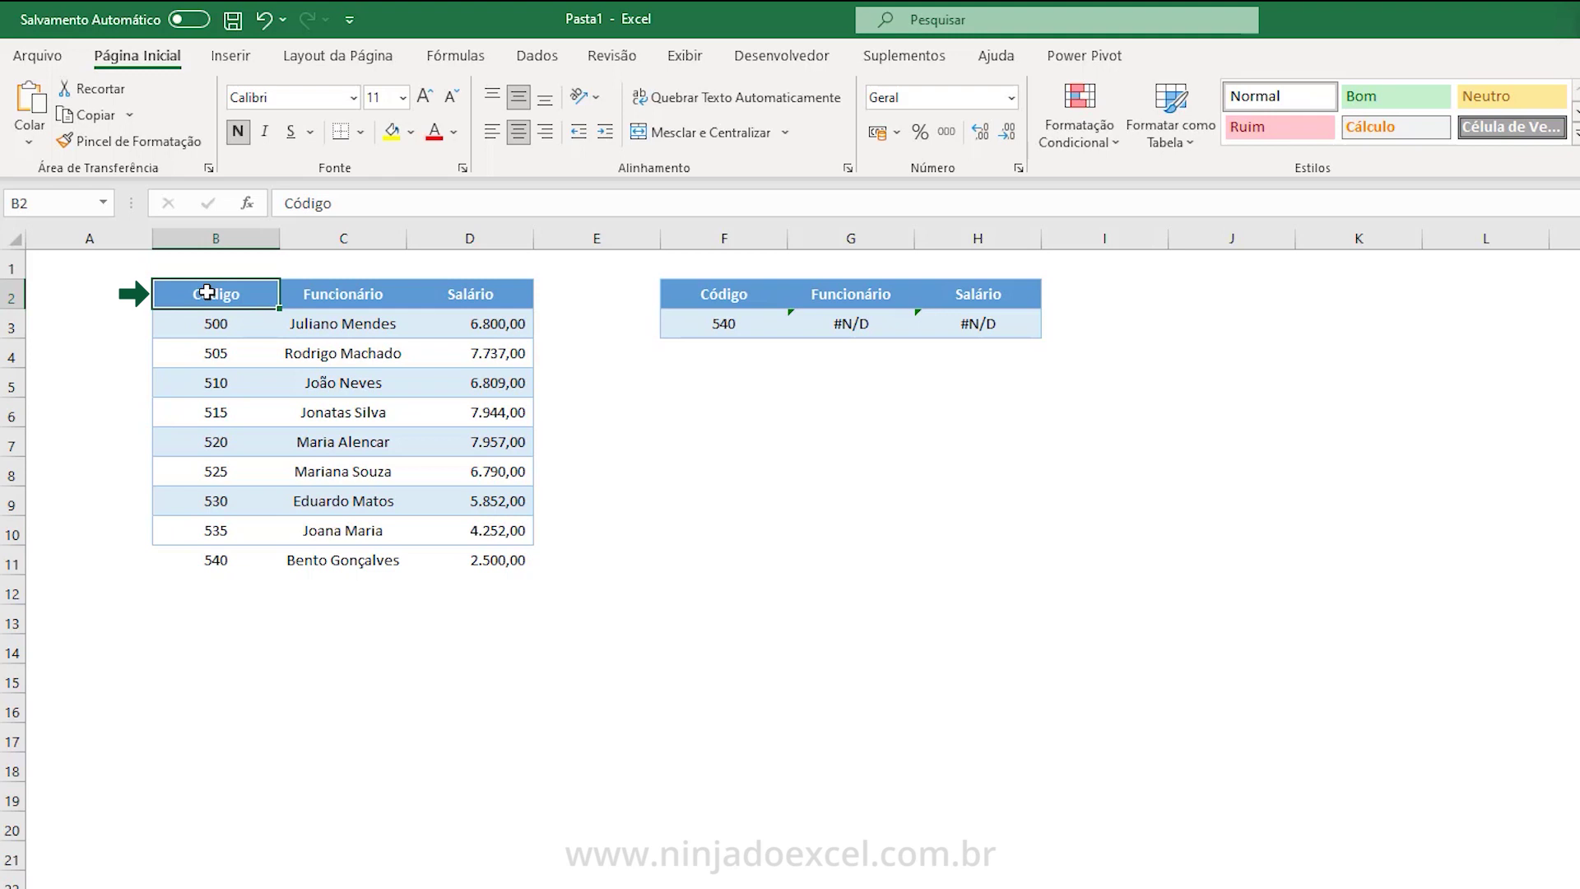
pyautogui.moveTo(207, 292); pyautogui.dragTo(209, 440)
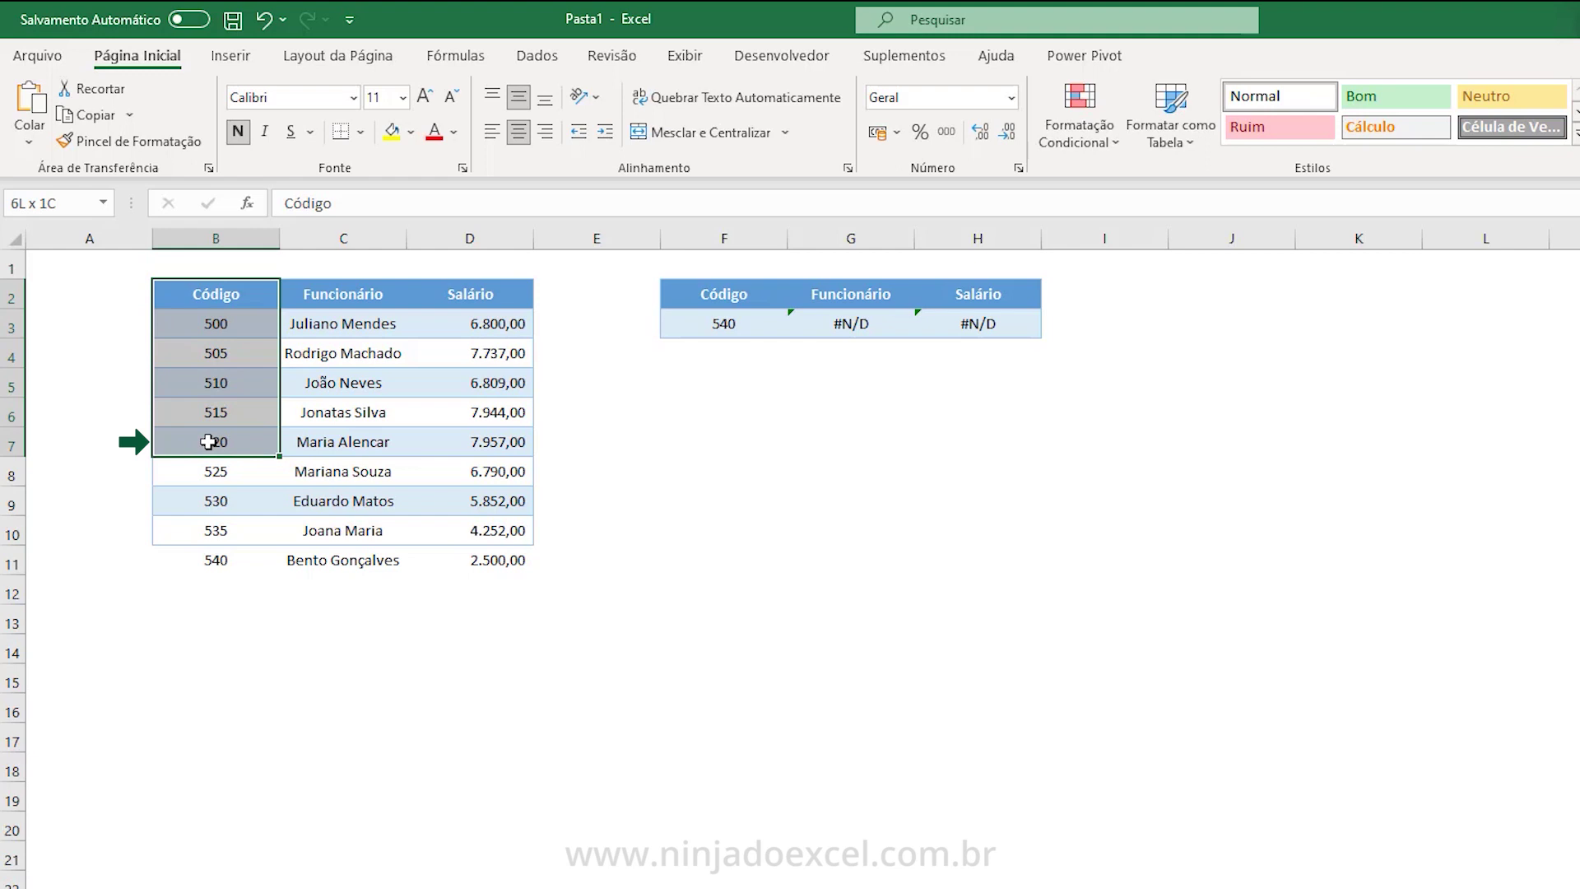
pyautogui.moveTo(208, 442); pyautogui.dragTo(310, 429)
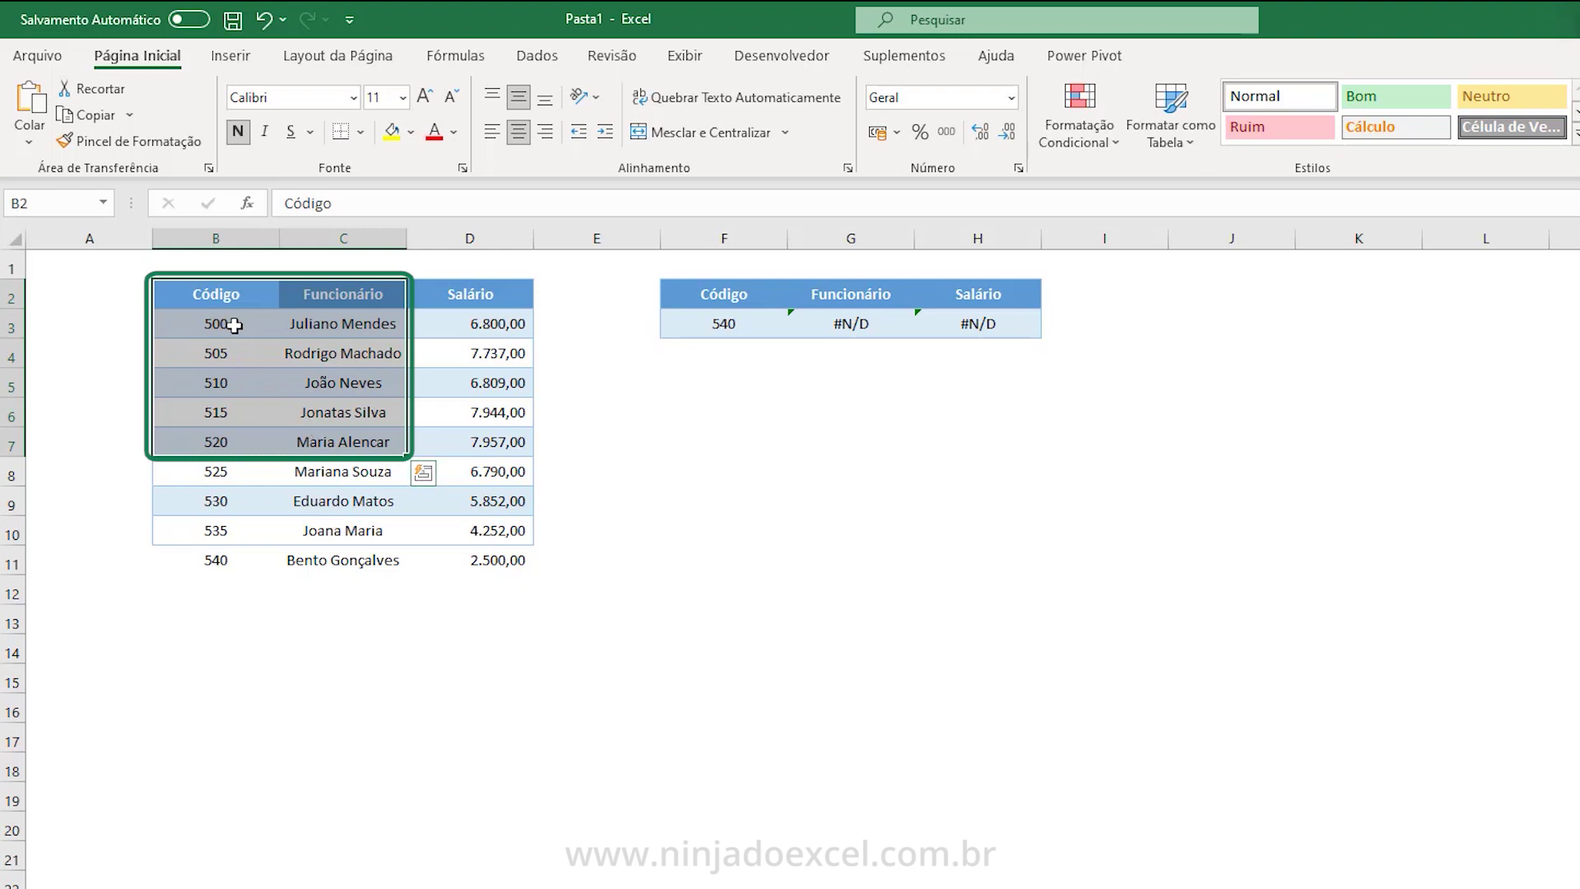
pyautogui.click(696, 459)
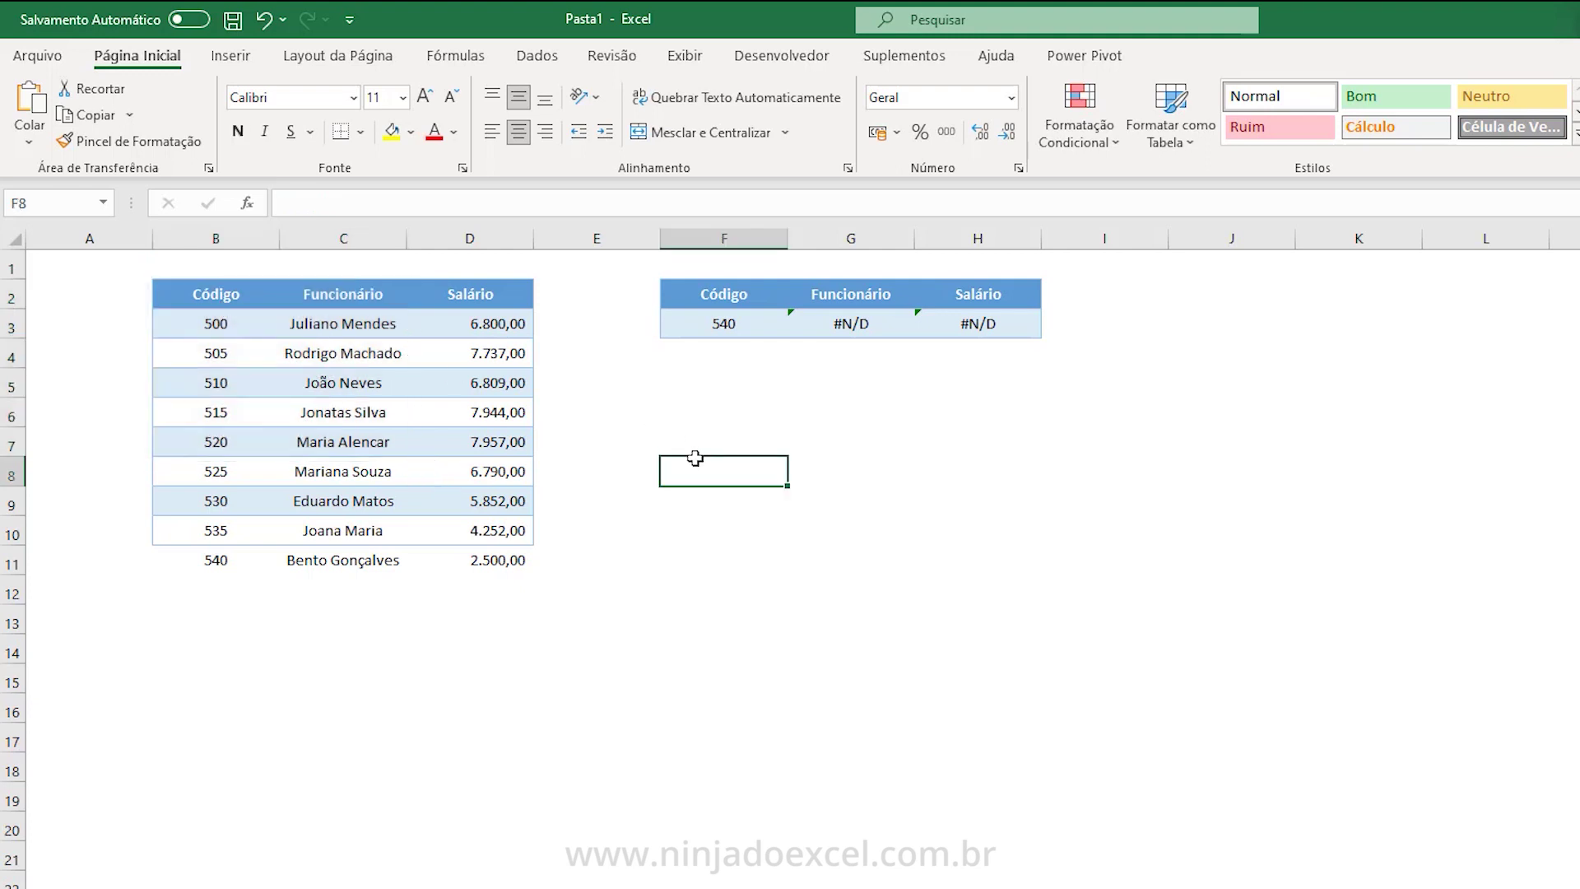
pyautogui.moveTo(197, 325)
pyautogui.mouseDown()
pyautogui.moveTo(208, 561)
pyautogui.moveTo(223, 560)
pyautogui.mouseUp()
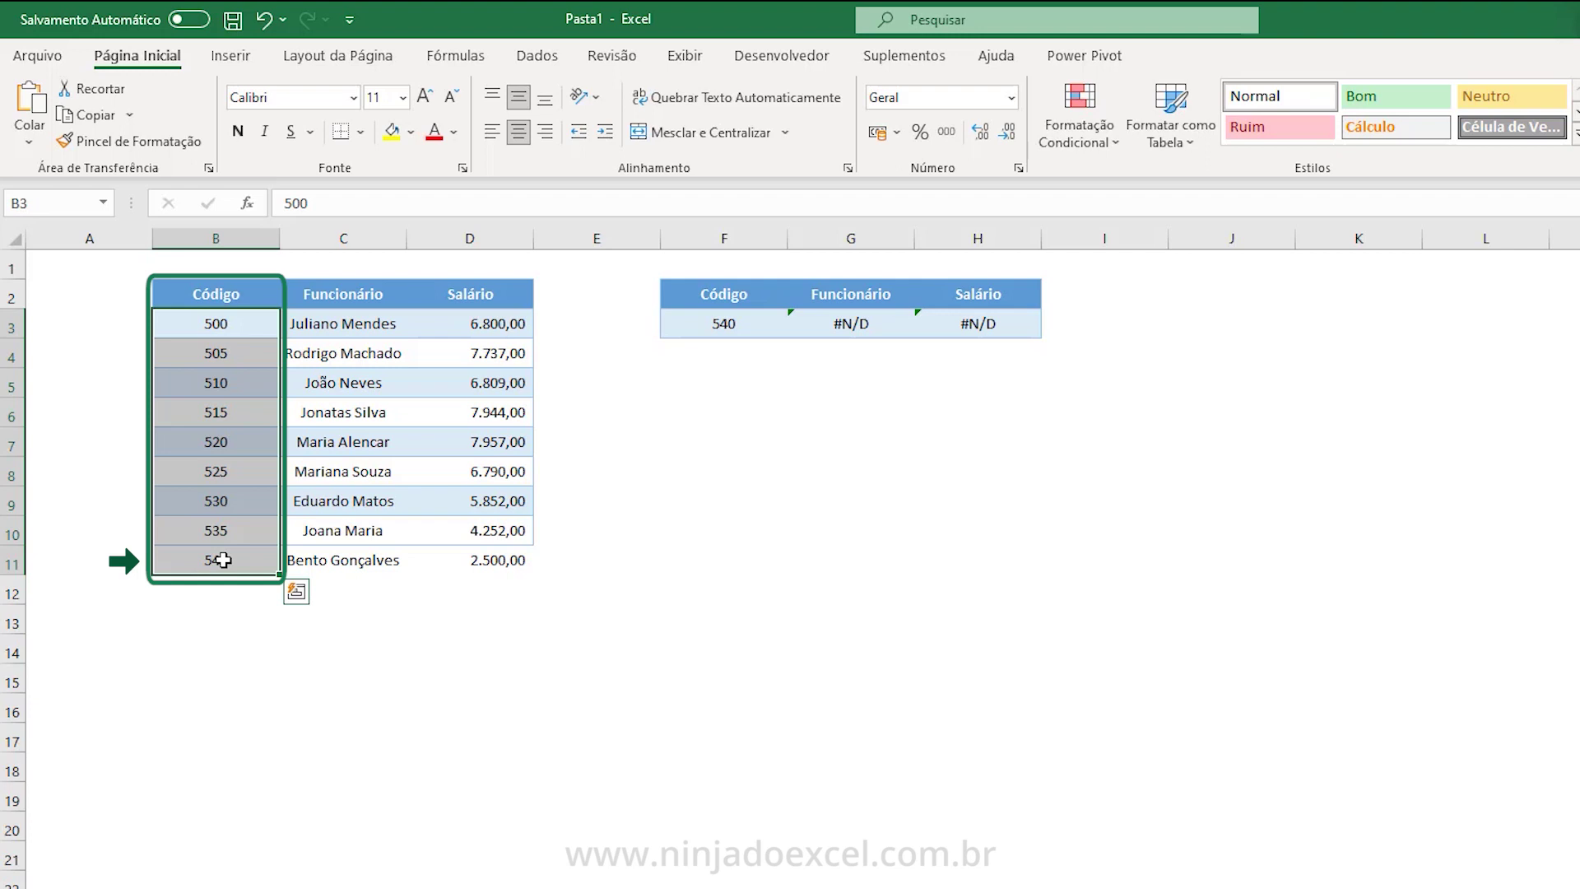
pyautogui.click(212, 594)
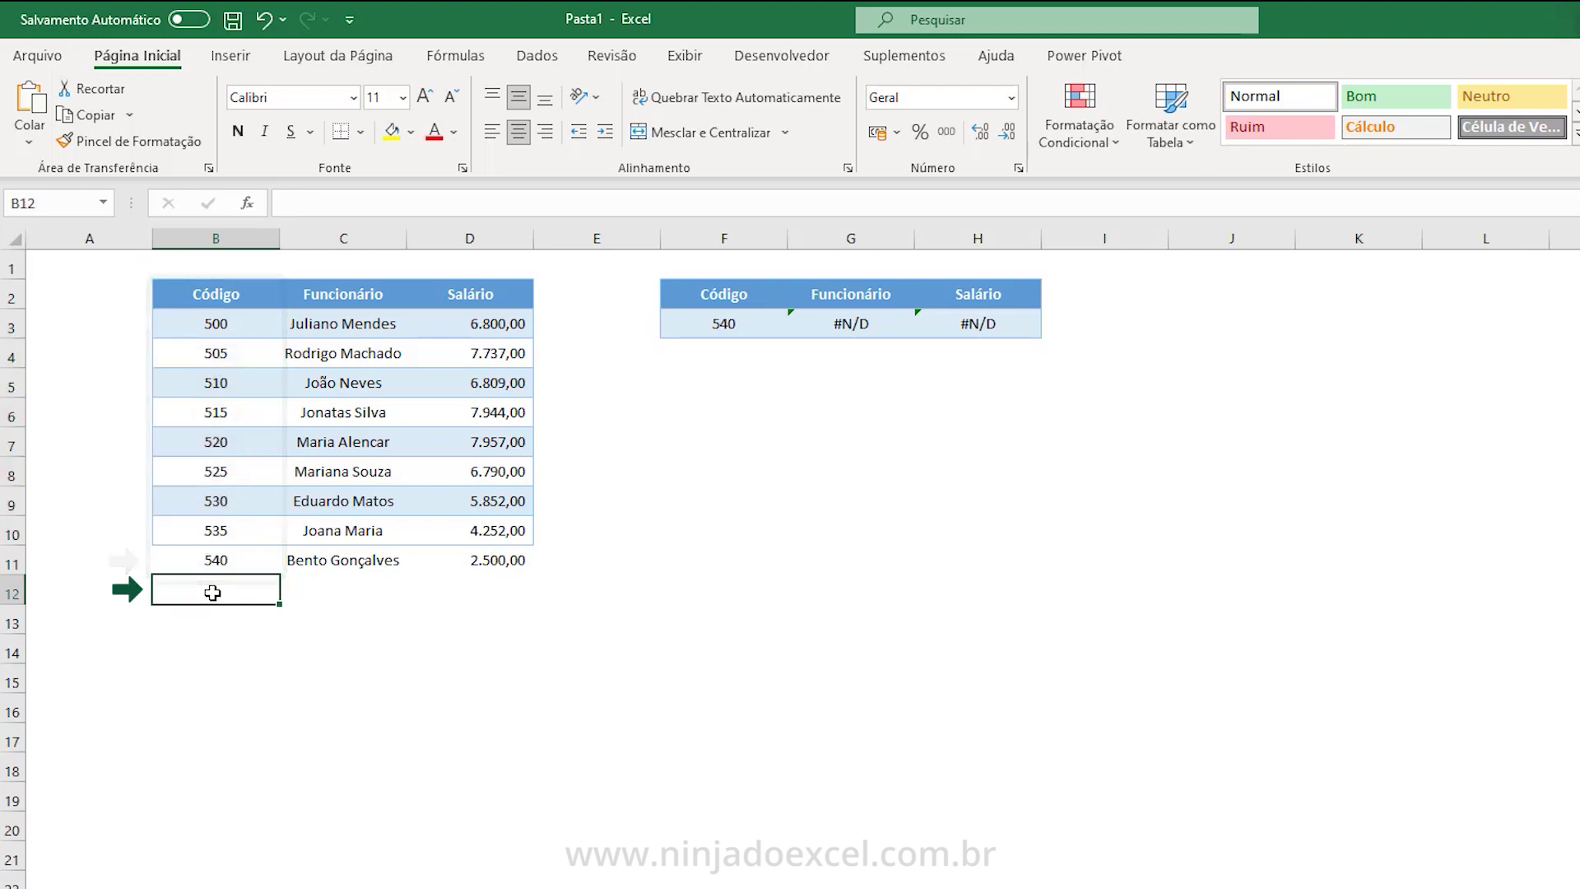
pyautogui.moveTo(216, 330); pyautogui.dragTo(216, 588)
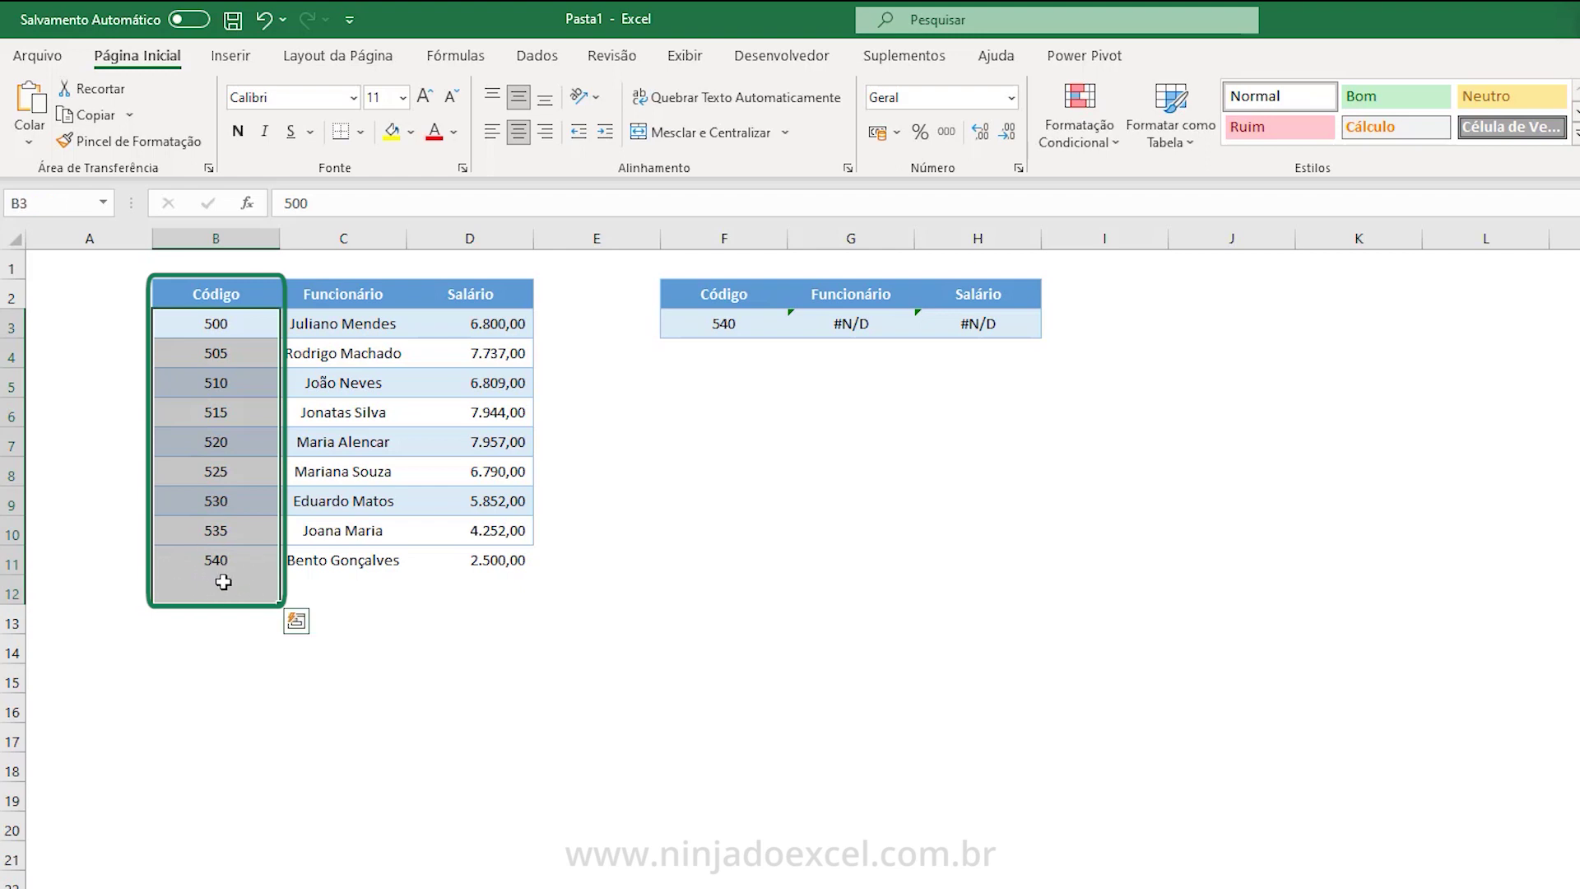
pyautogui.click(699, 471)
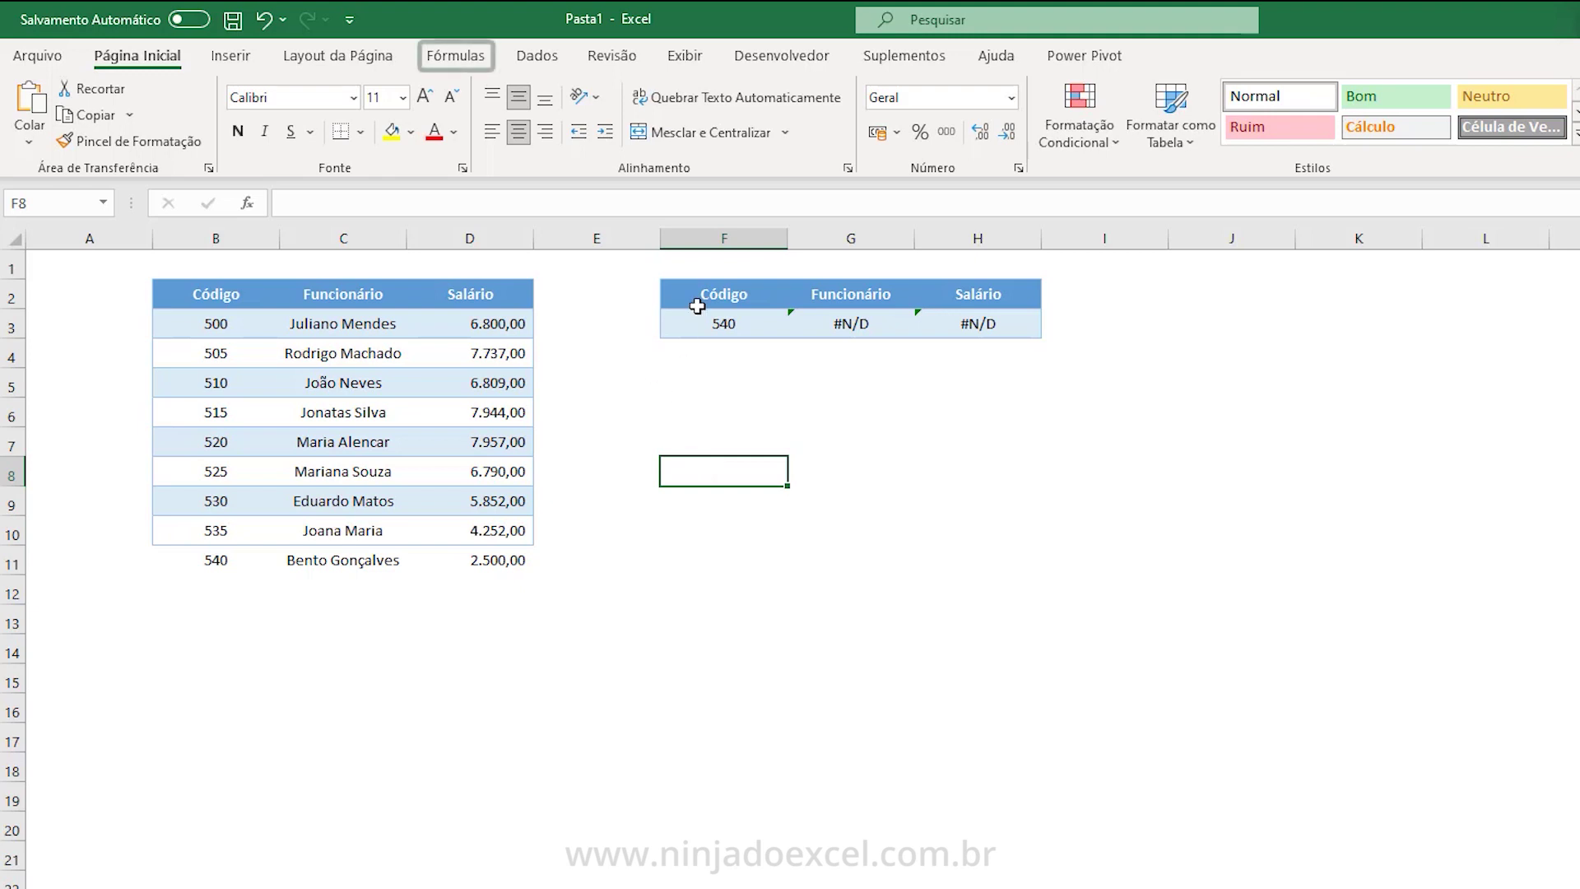
# Review Cad_Funcionários and cadastro in Name Manager, confirming cadastro covers only 'Intervalo 02'!$B$2:$D$10.
pyautogui.click(462, 58)
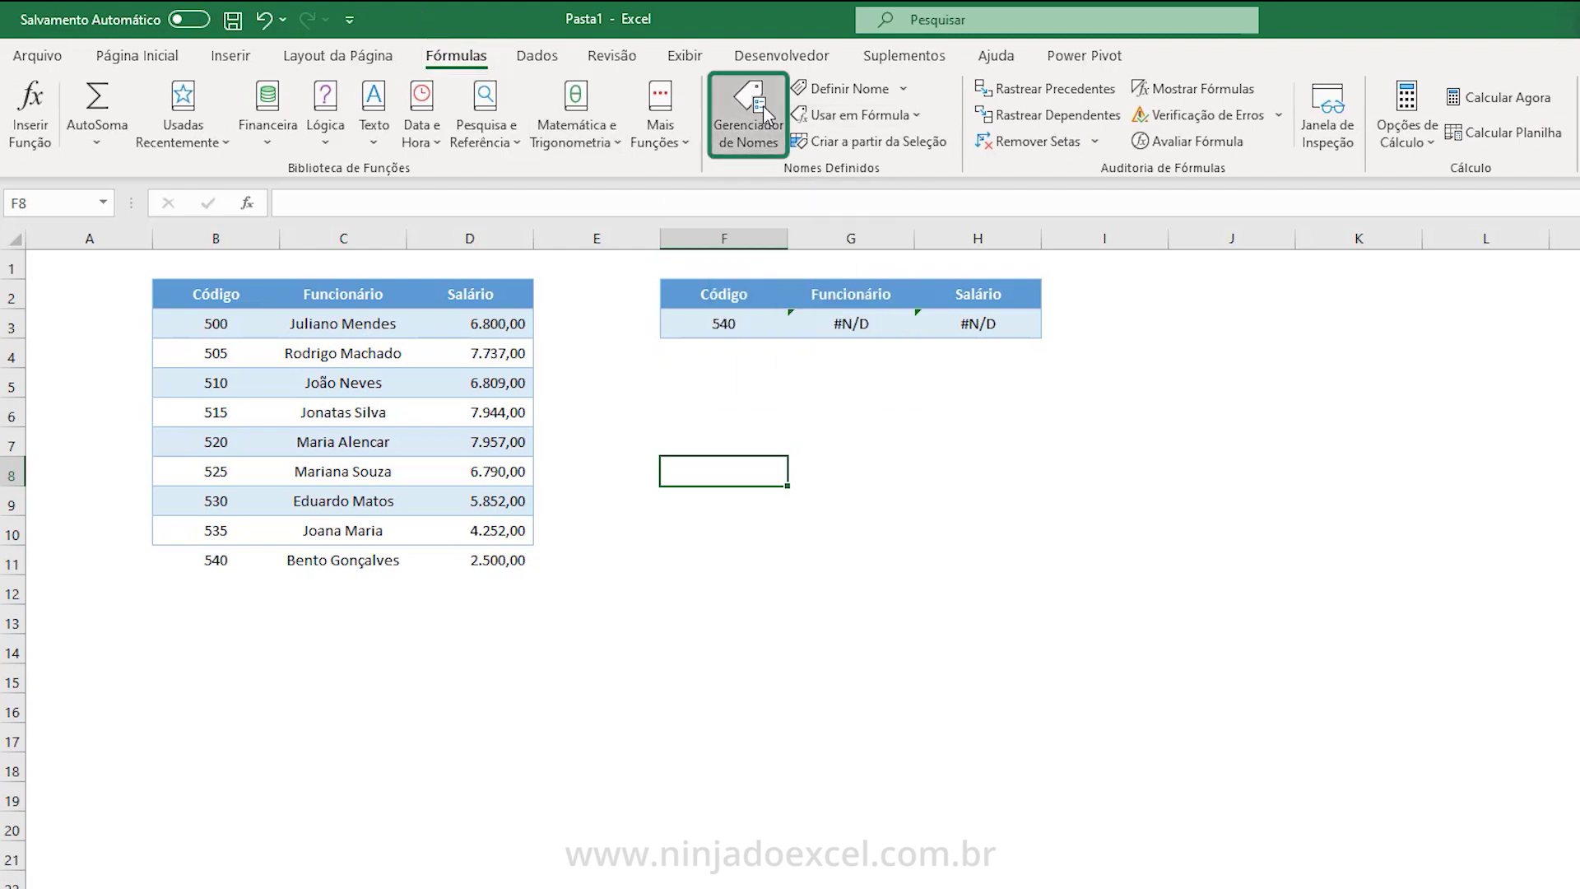
pyautogui.click(763, 111)
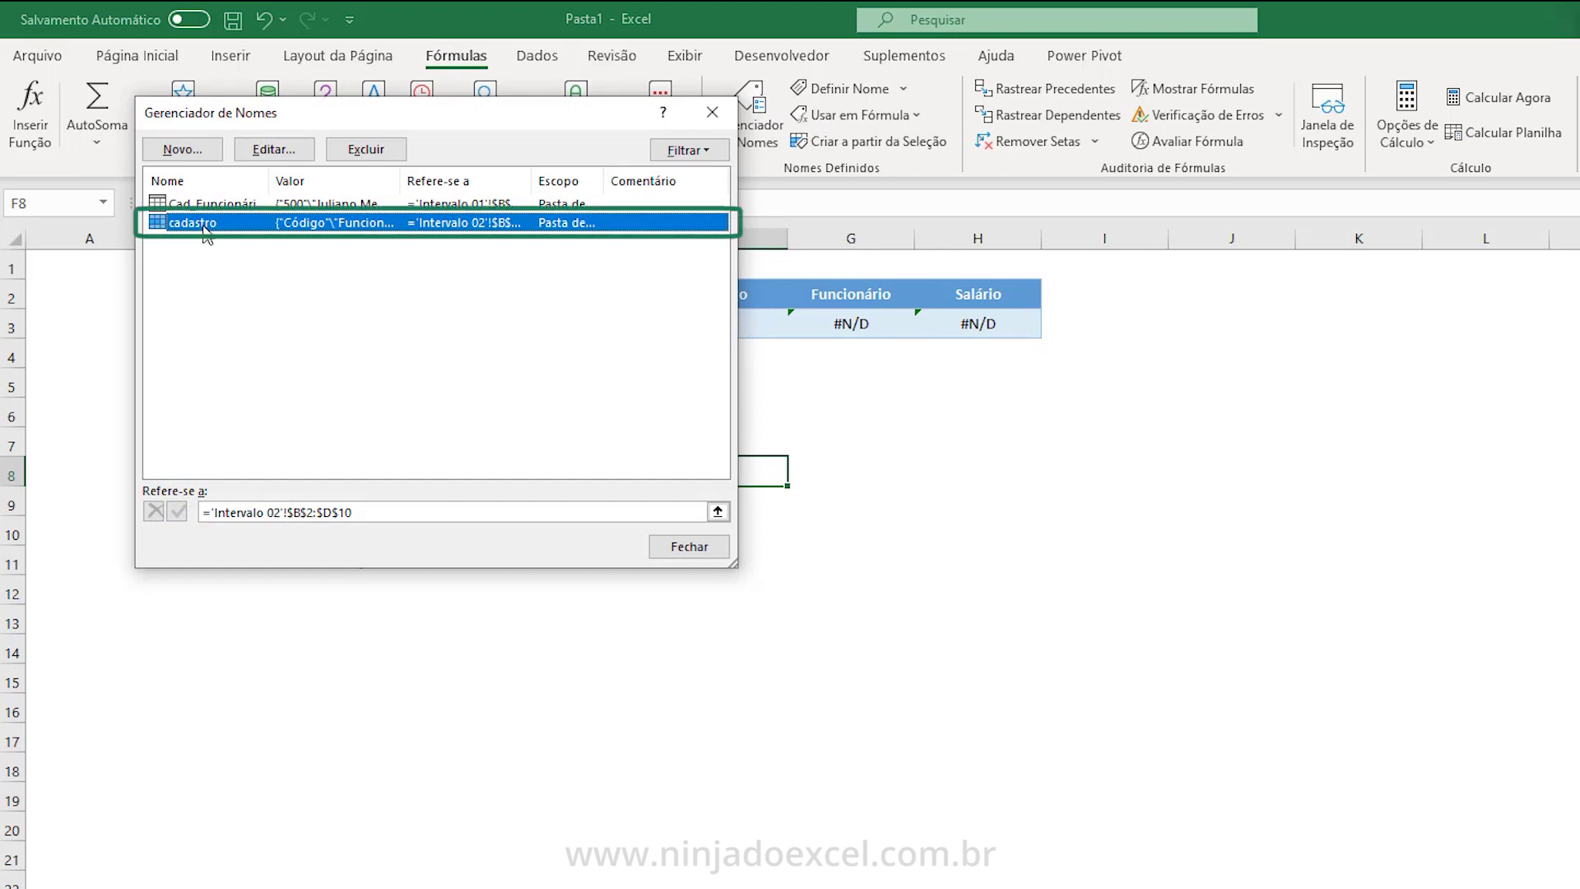
pyautogui.click(273, 203)
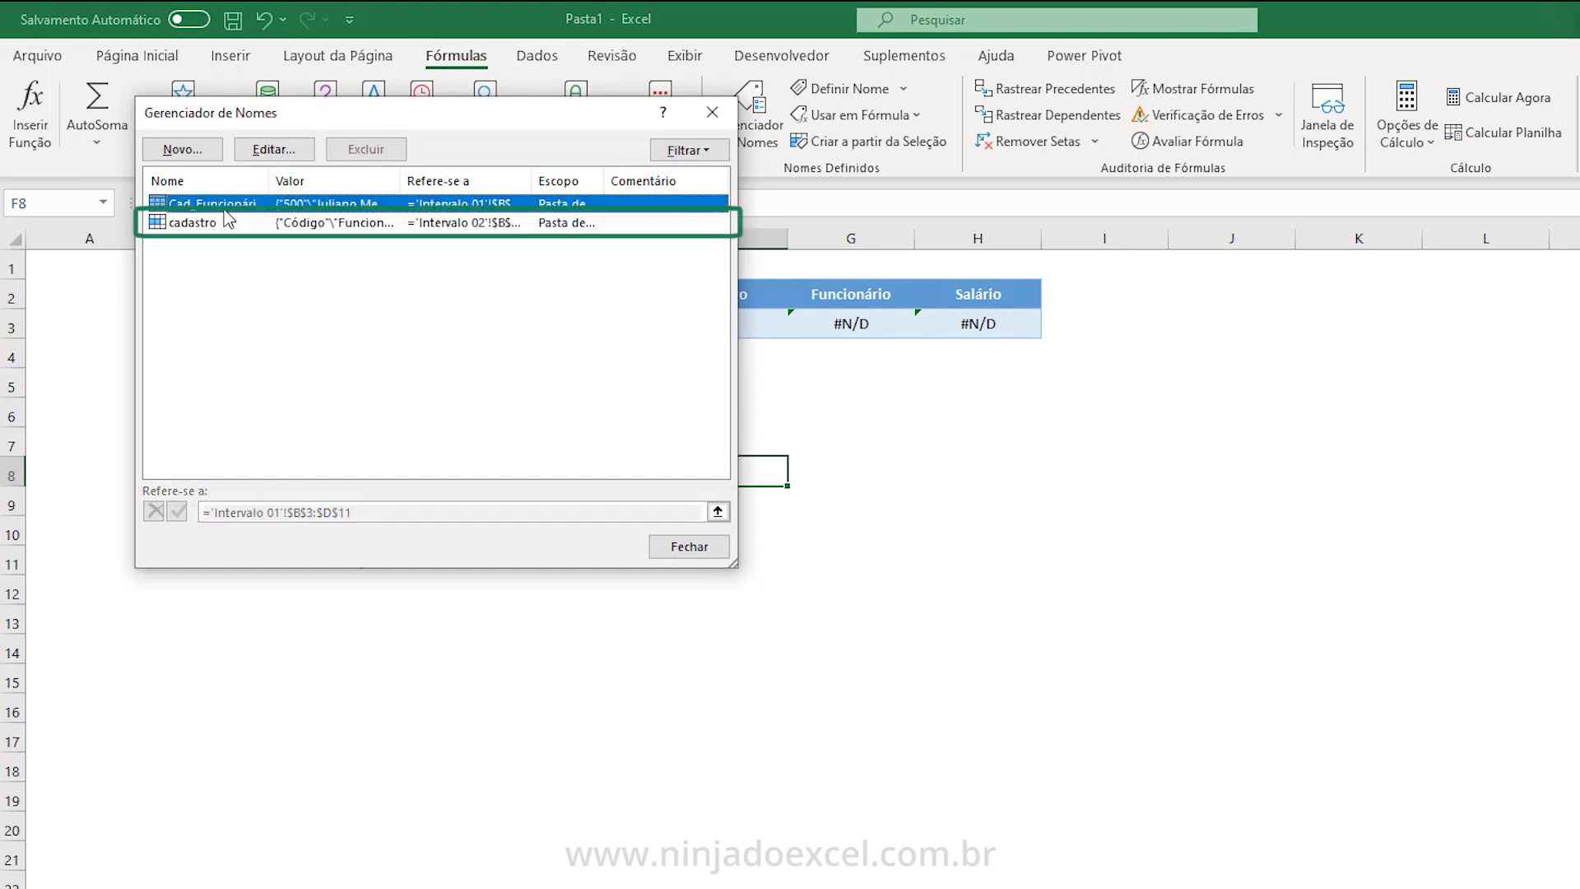
pyautogui.doubleClick(273, 186)
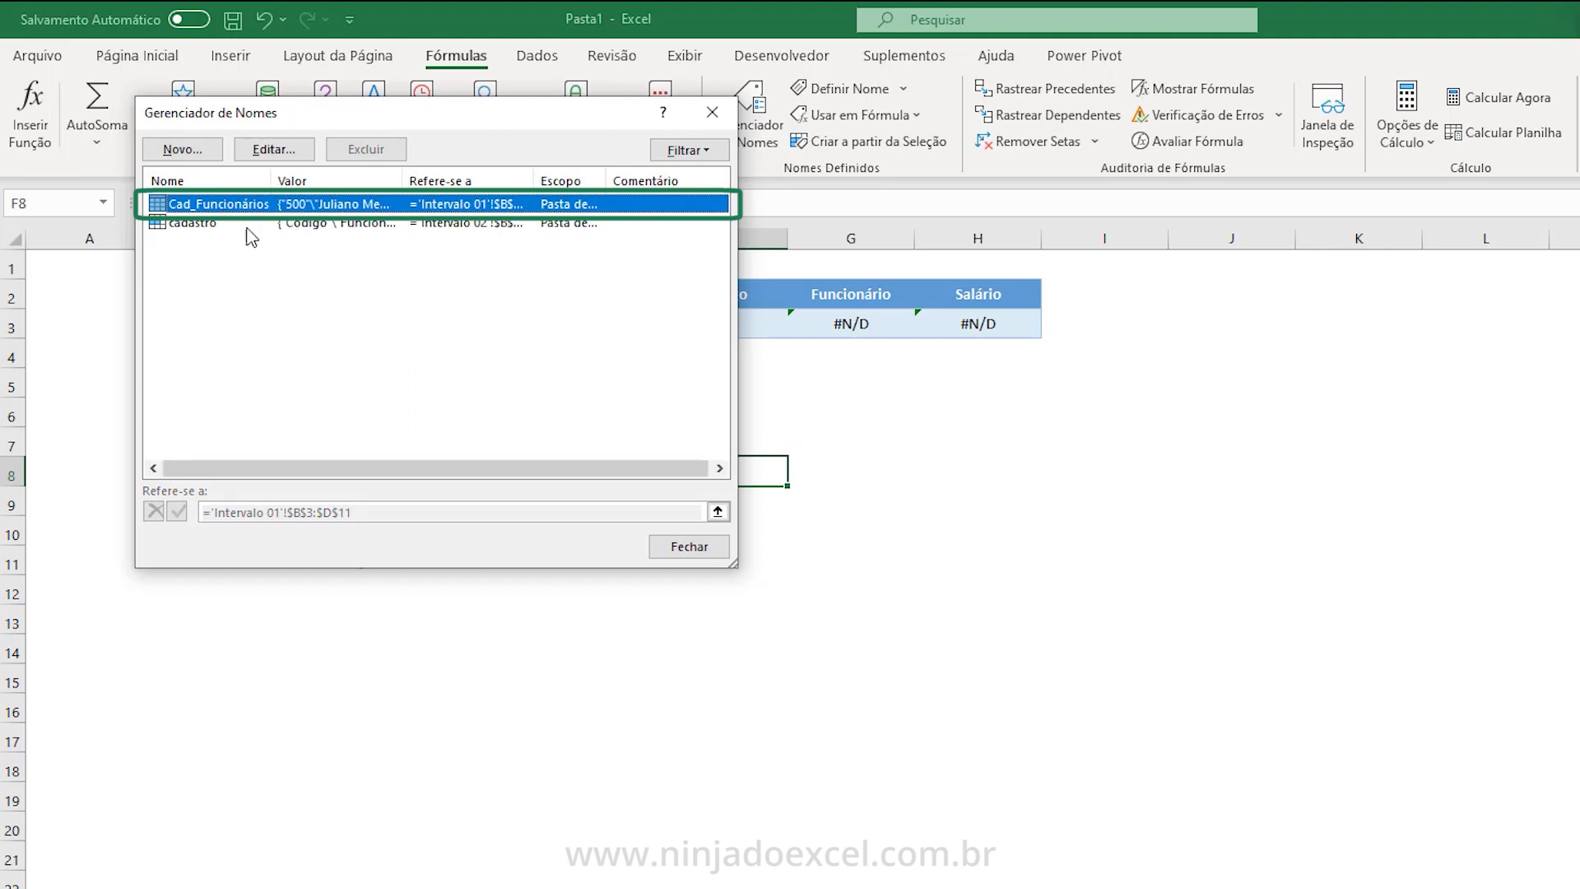
pyautogui.click(203, 224)
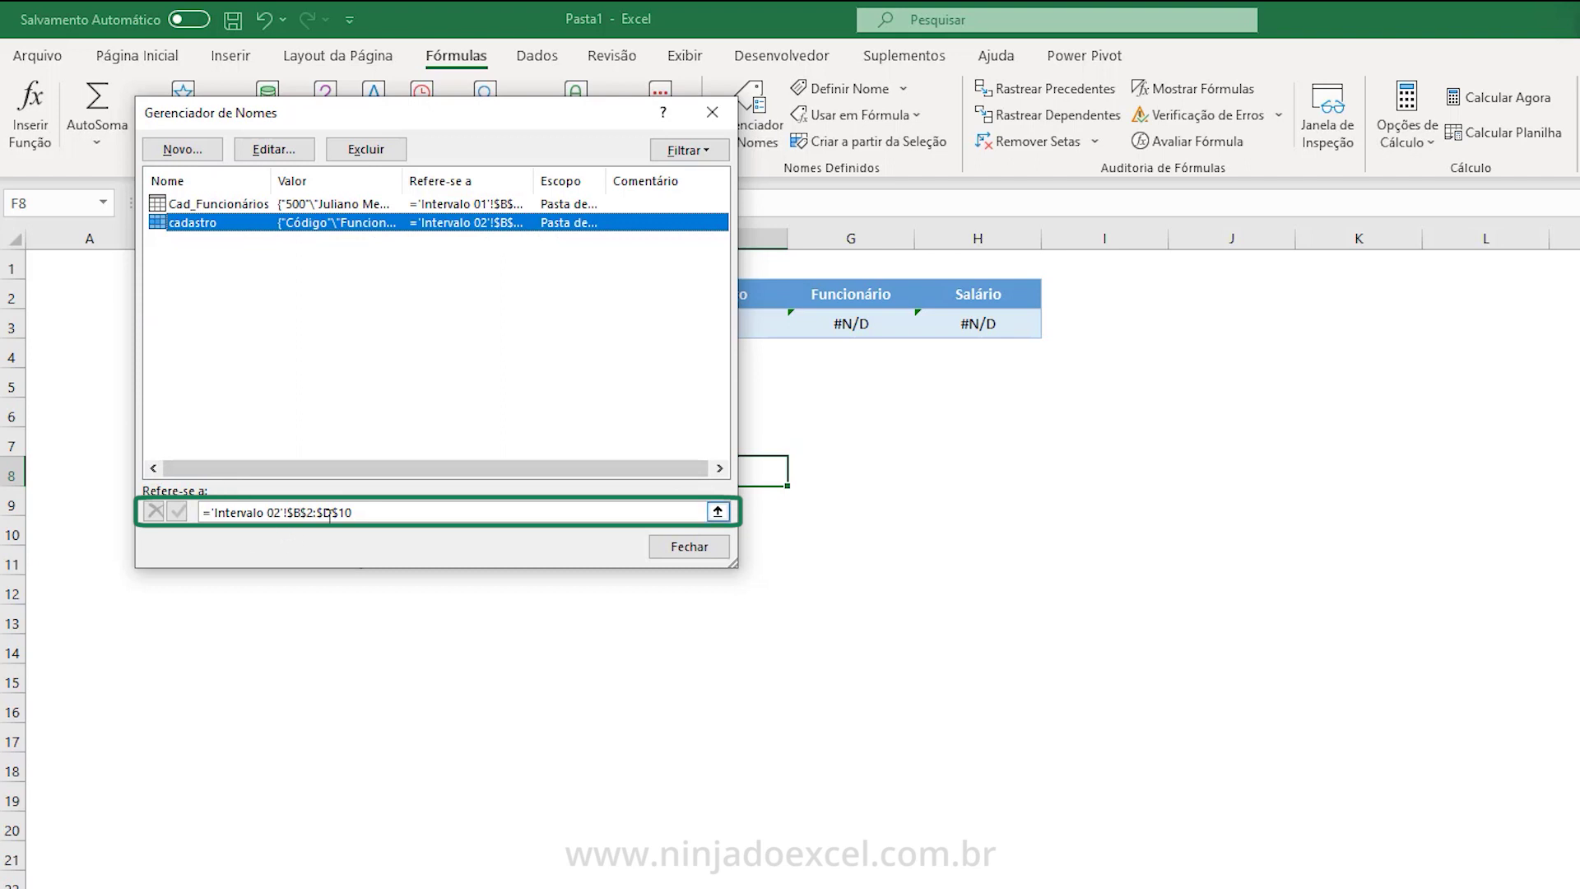
pyautogui.click(391, 512)
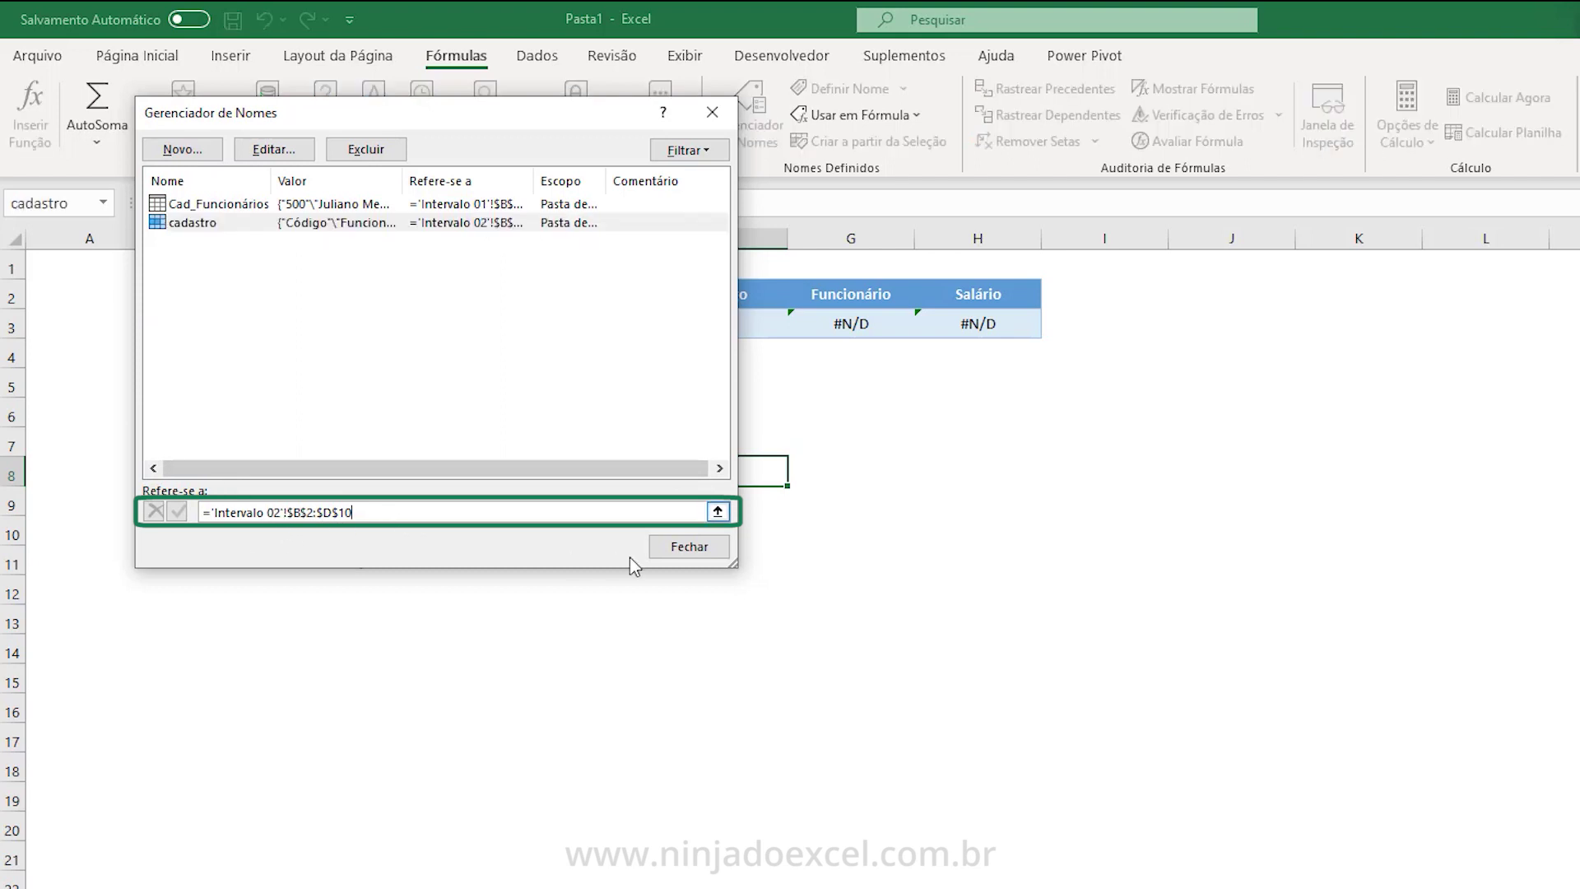
pyautogui.click(689, 547)
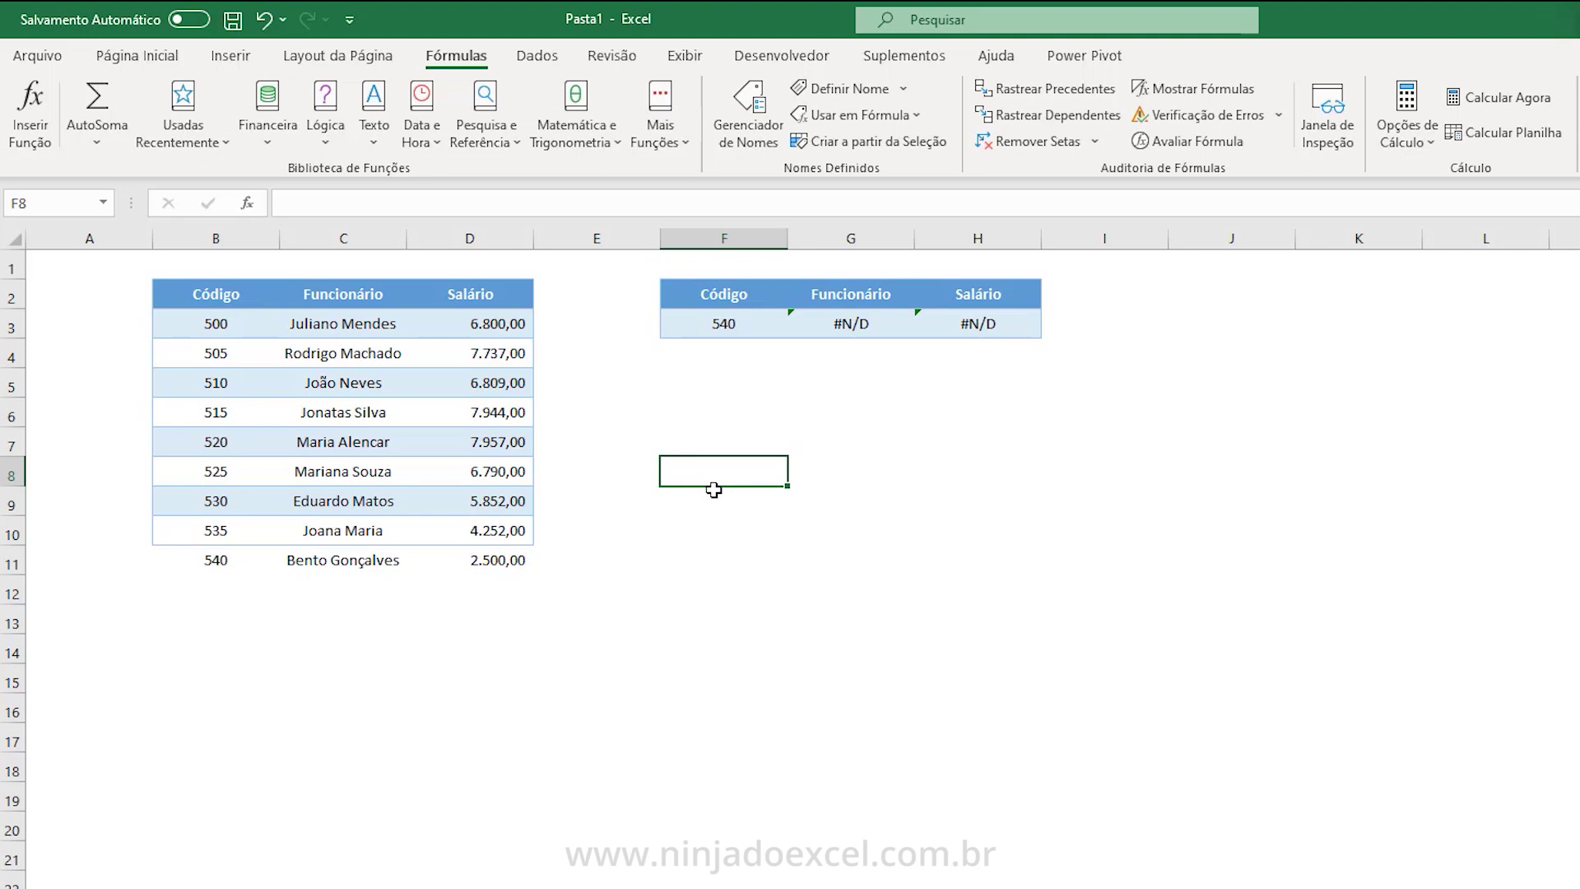
# Enter =DESLOC(B2;0;0;2;1) in F8, spilling Código and 500 down F8:F9.
pyautogui.write('=')
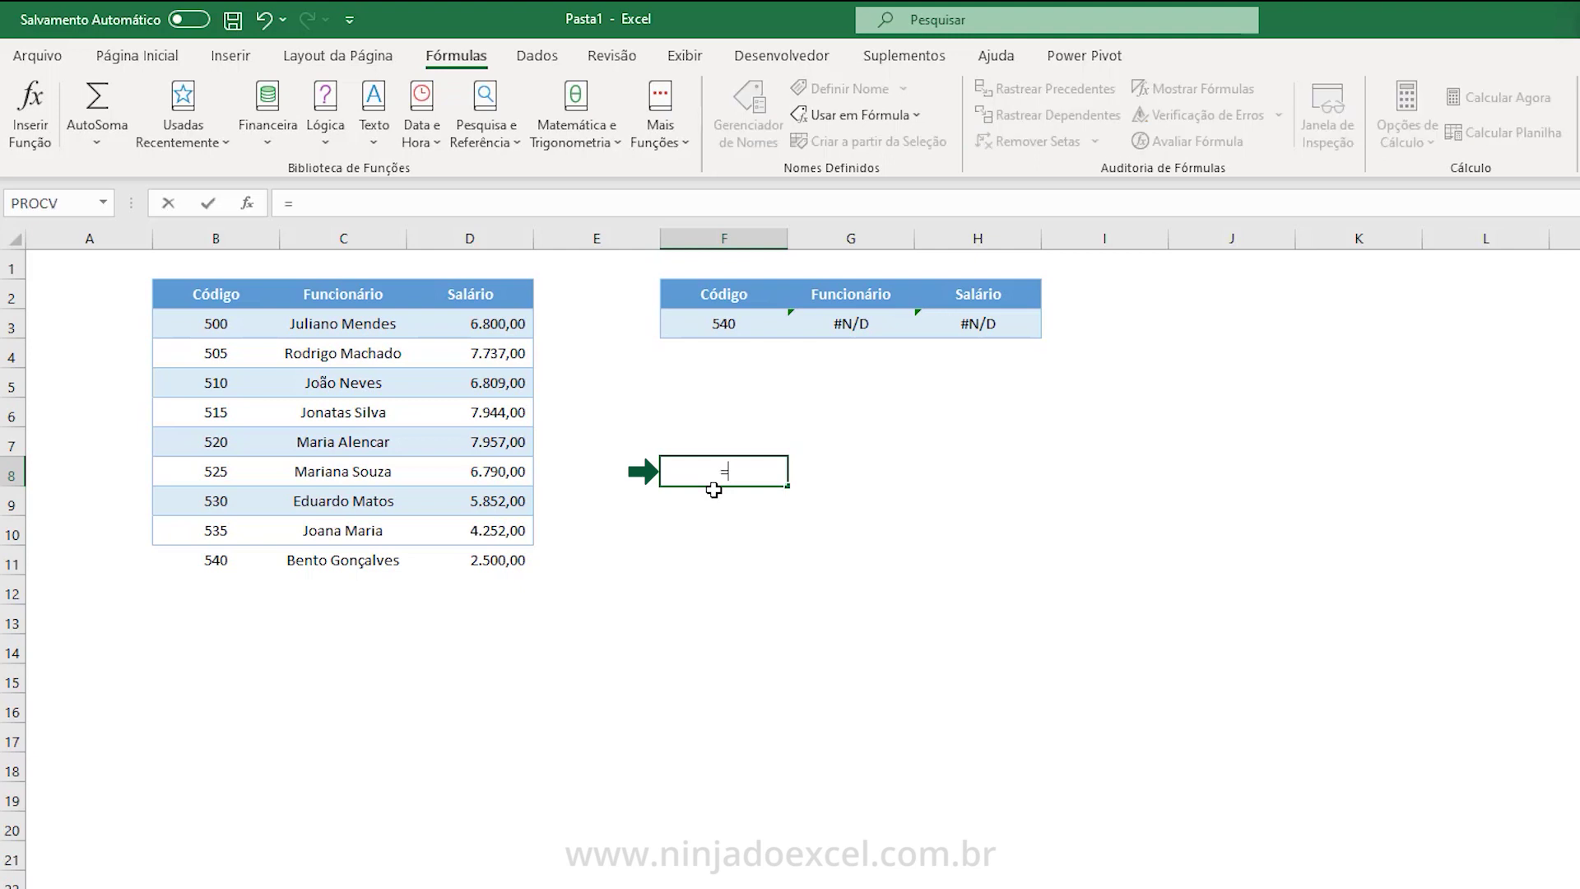
pyautogui.write('desl')
pyautogui.press('Tab')
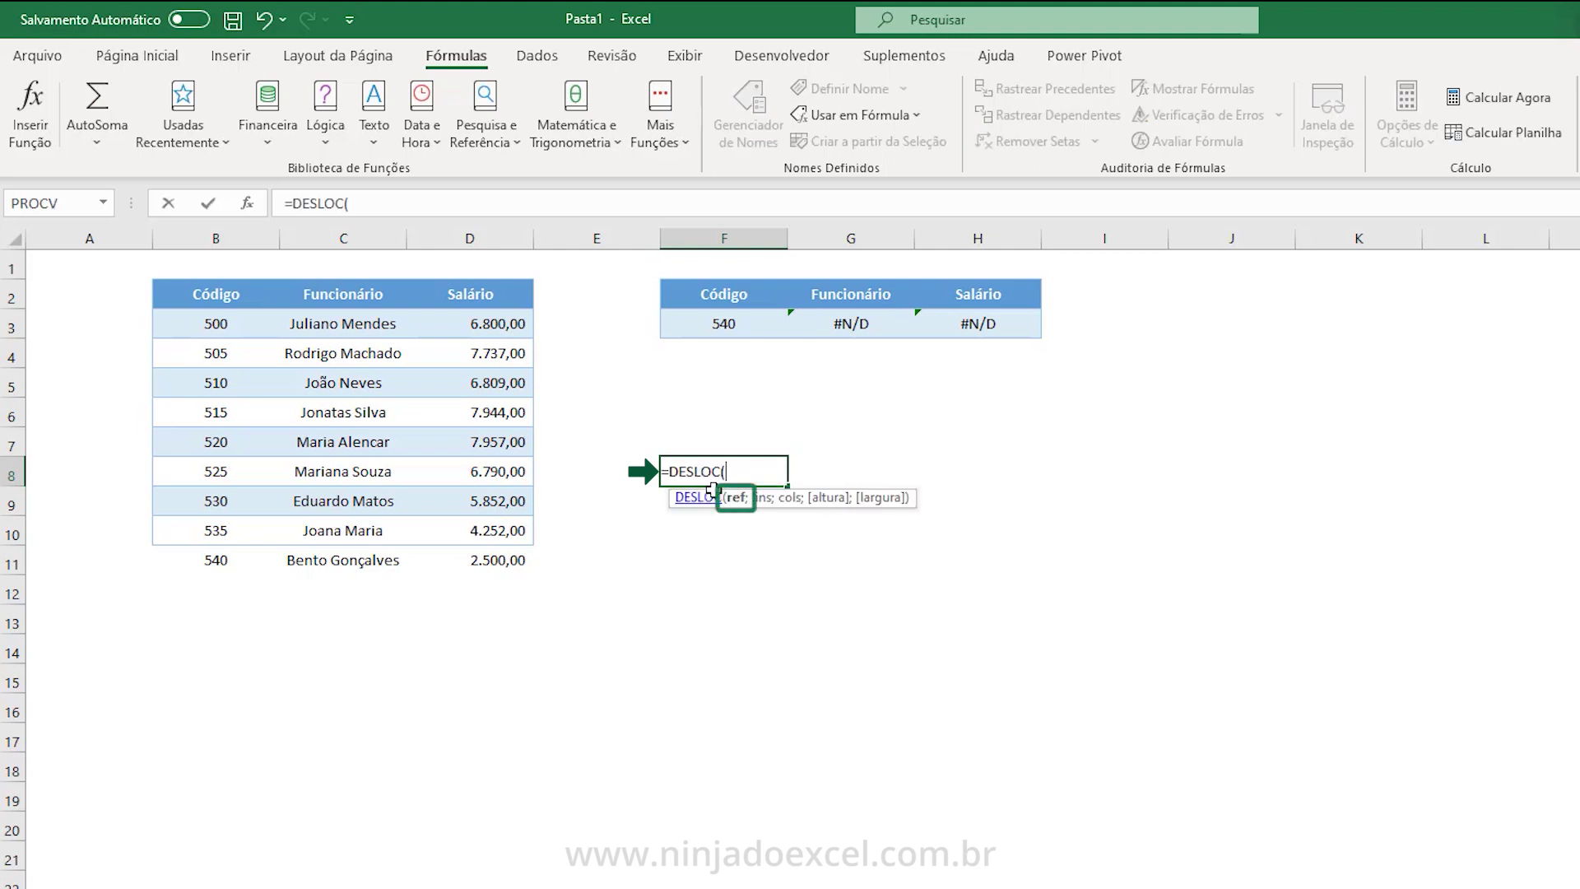
pyautogui.click(204, 297)
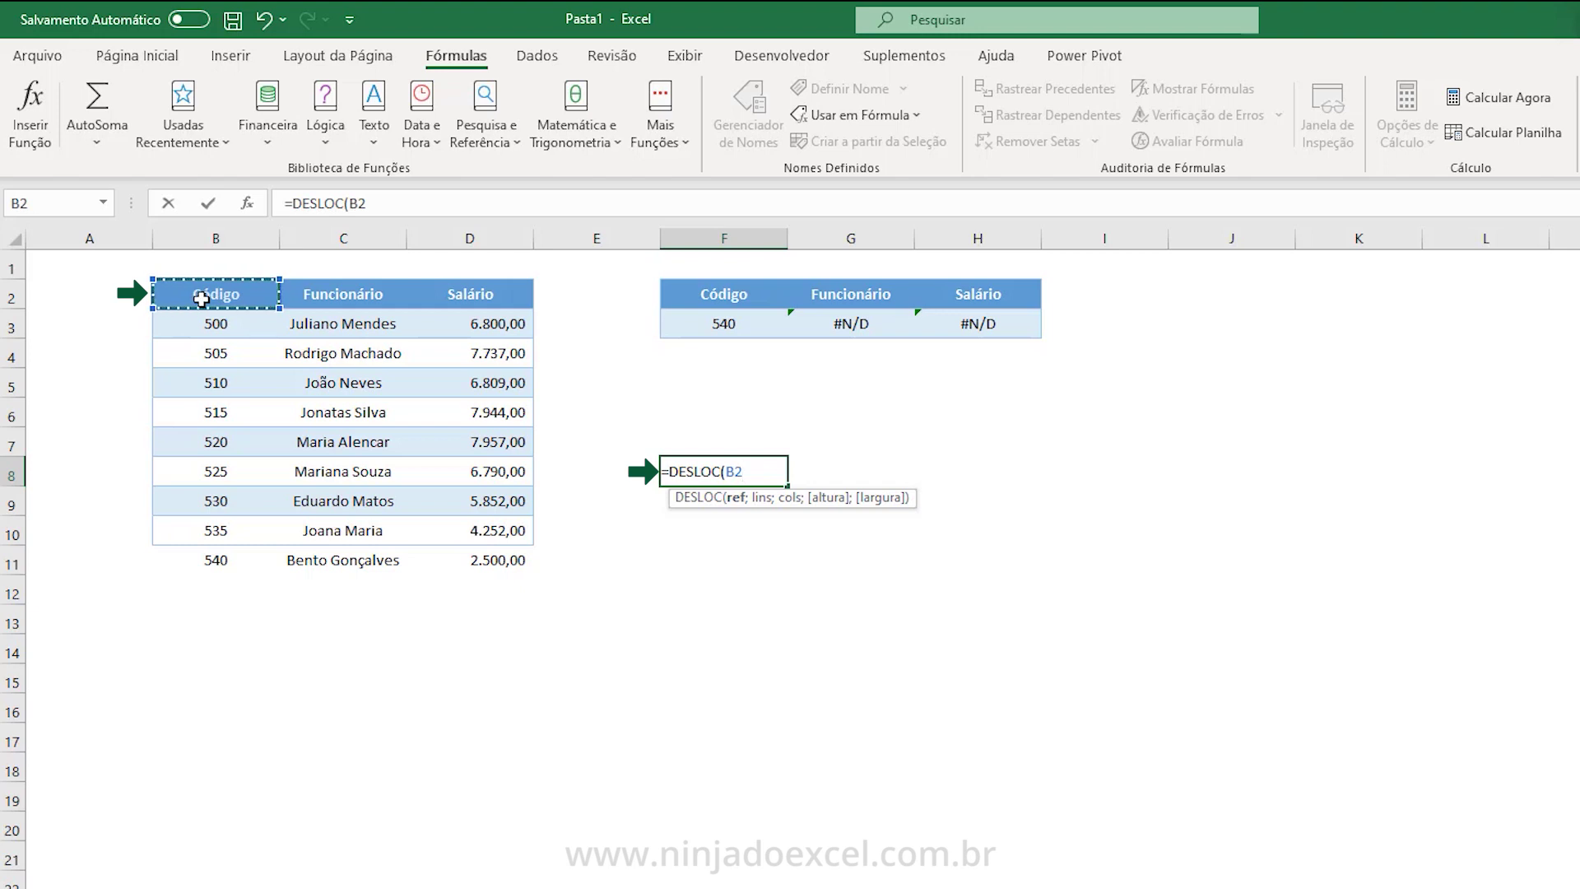
pyautogui.write(';')
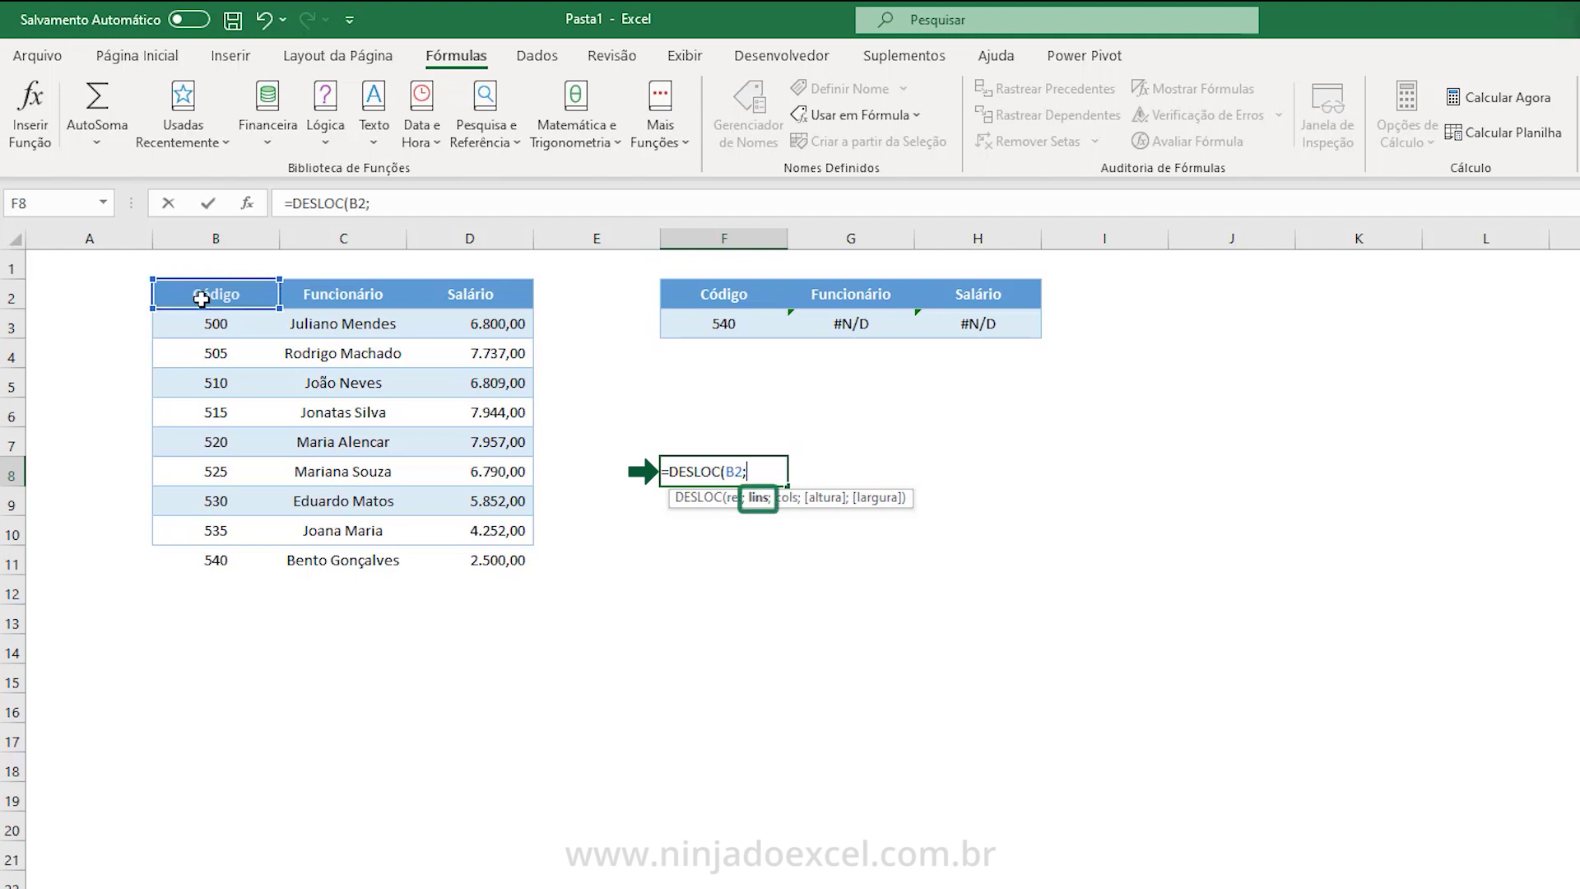
pyautogui.write('0;')
pyautogui.write('0;')
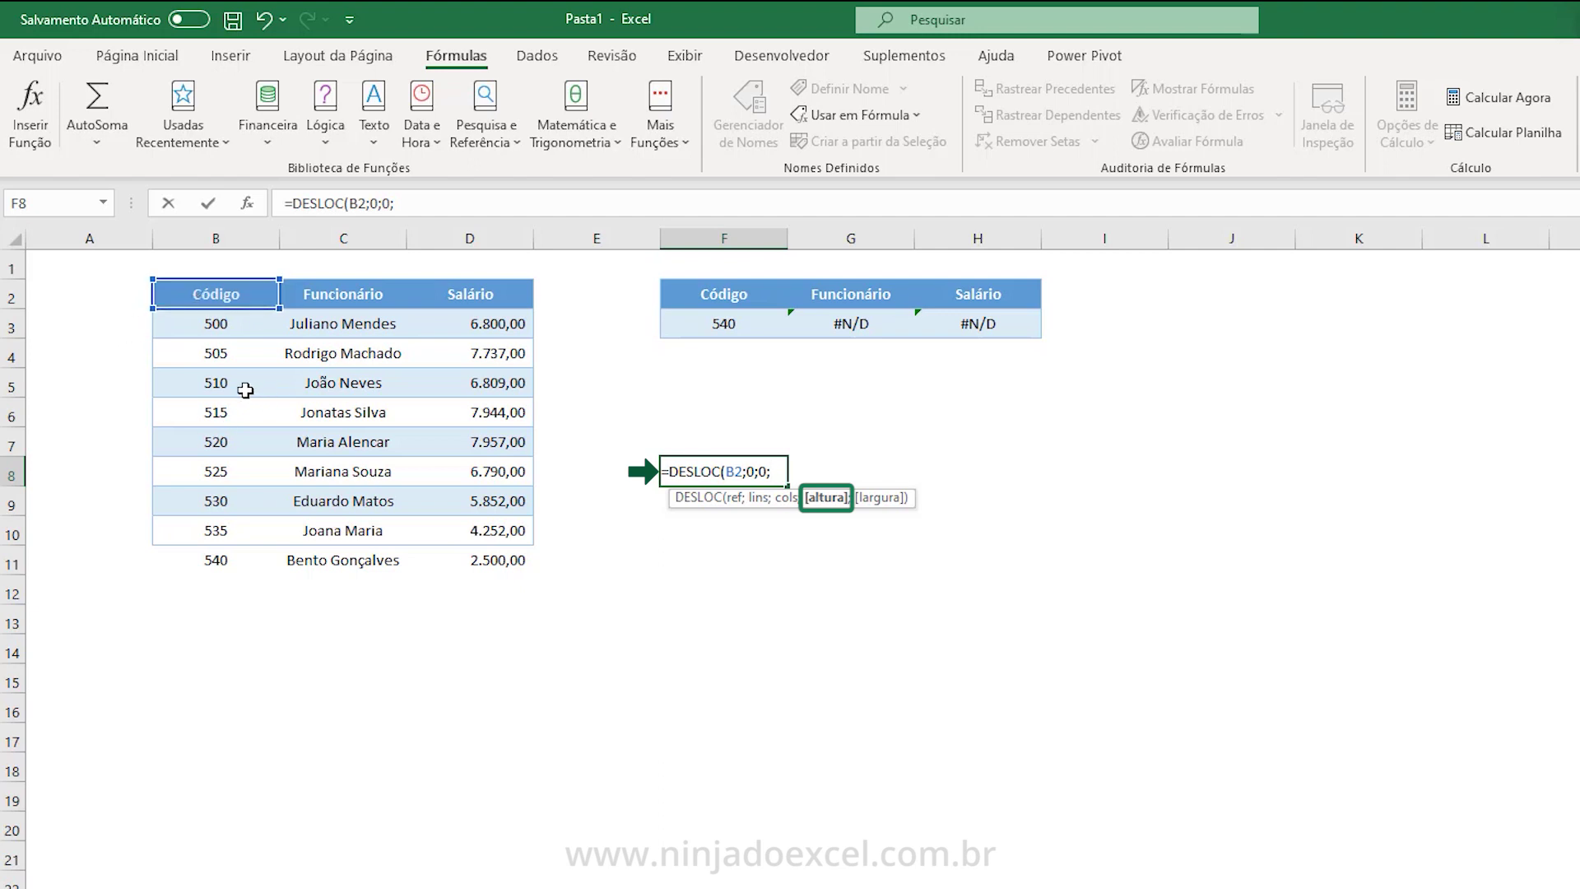
pyautogui.write('2')
pyautogui.write(';1')
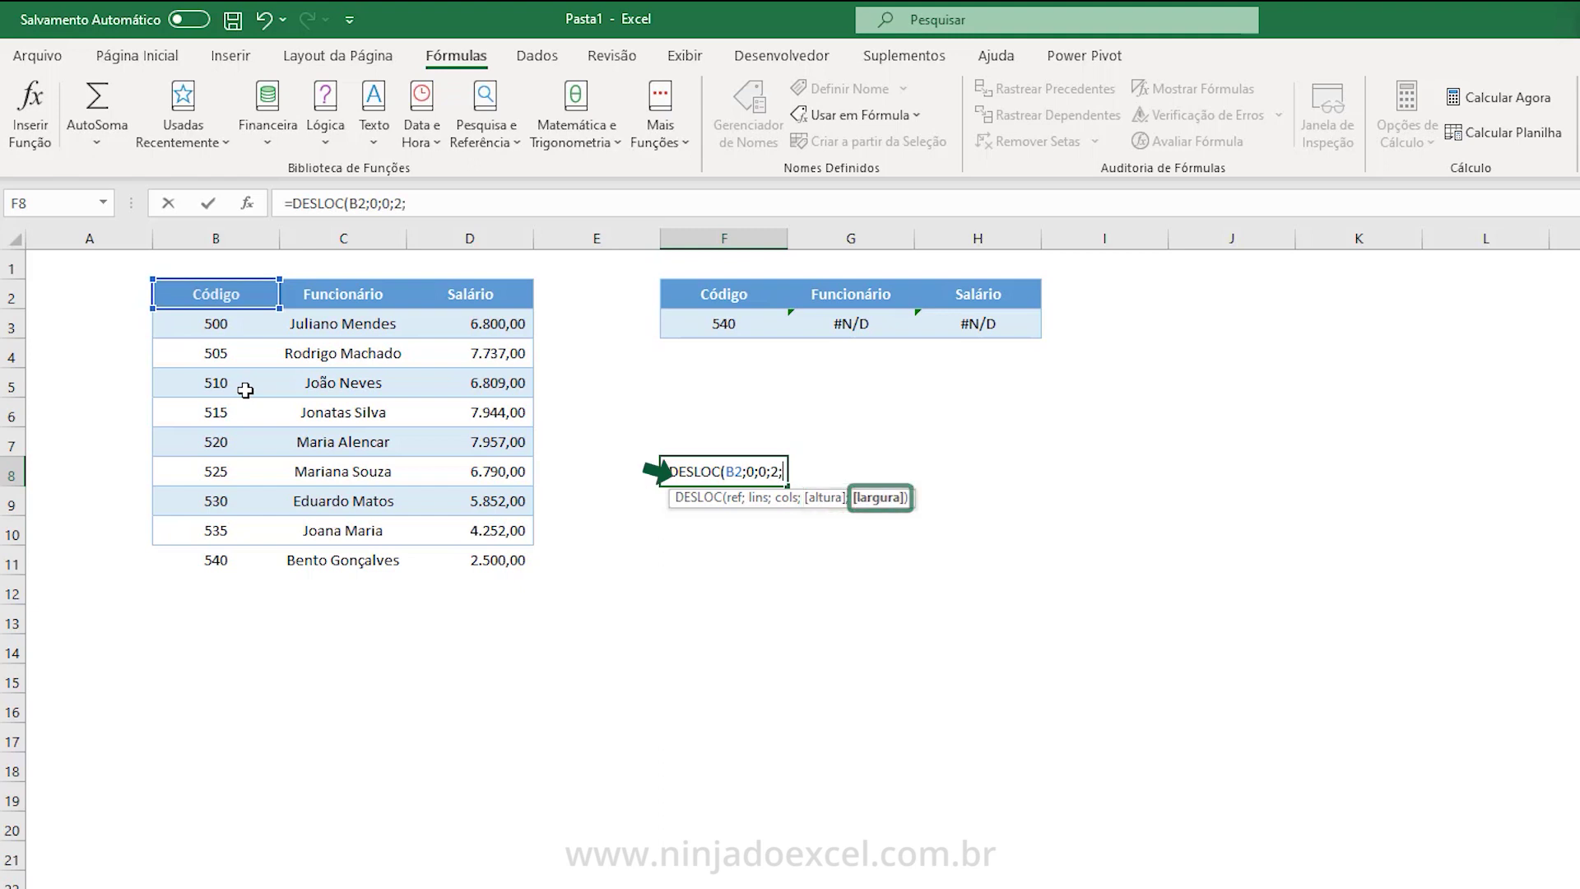
pyautogui.write(')')
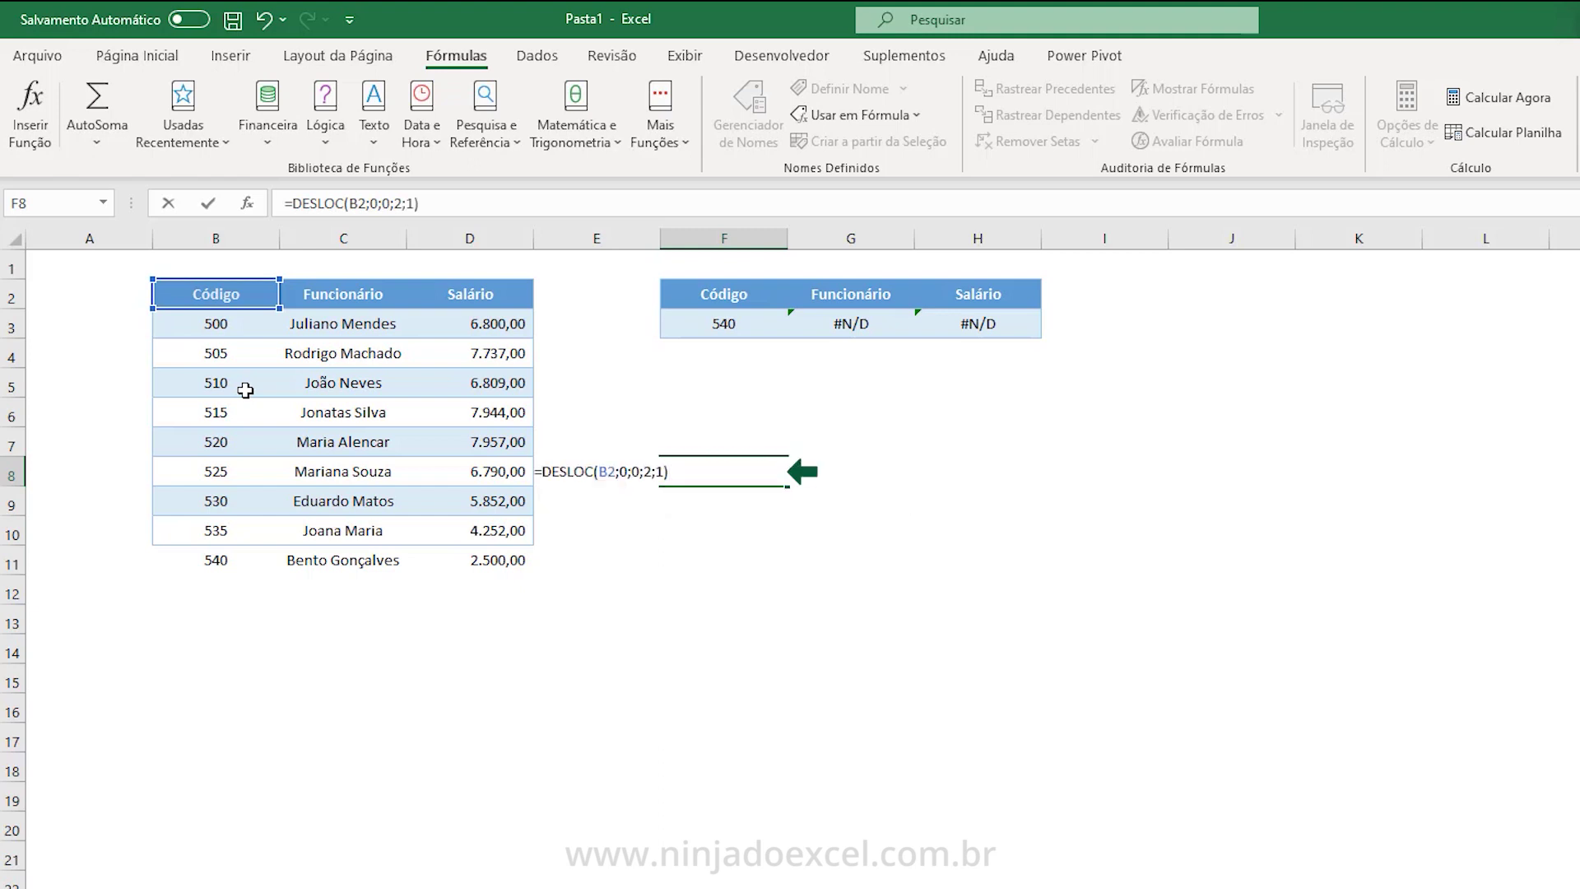
pyautogui.press('Return')
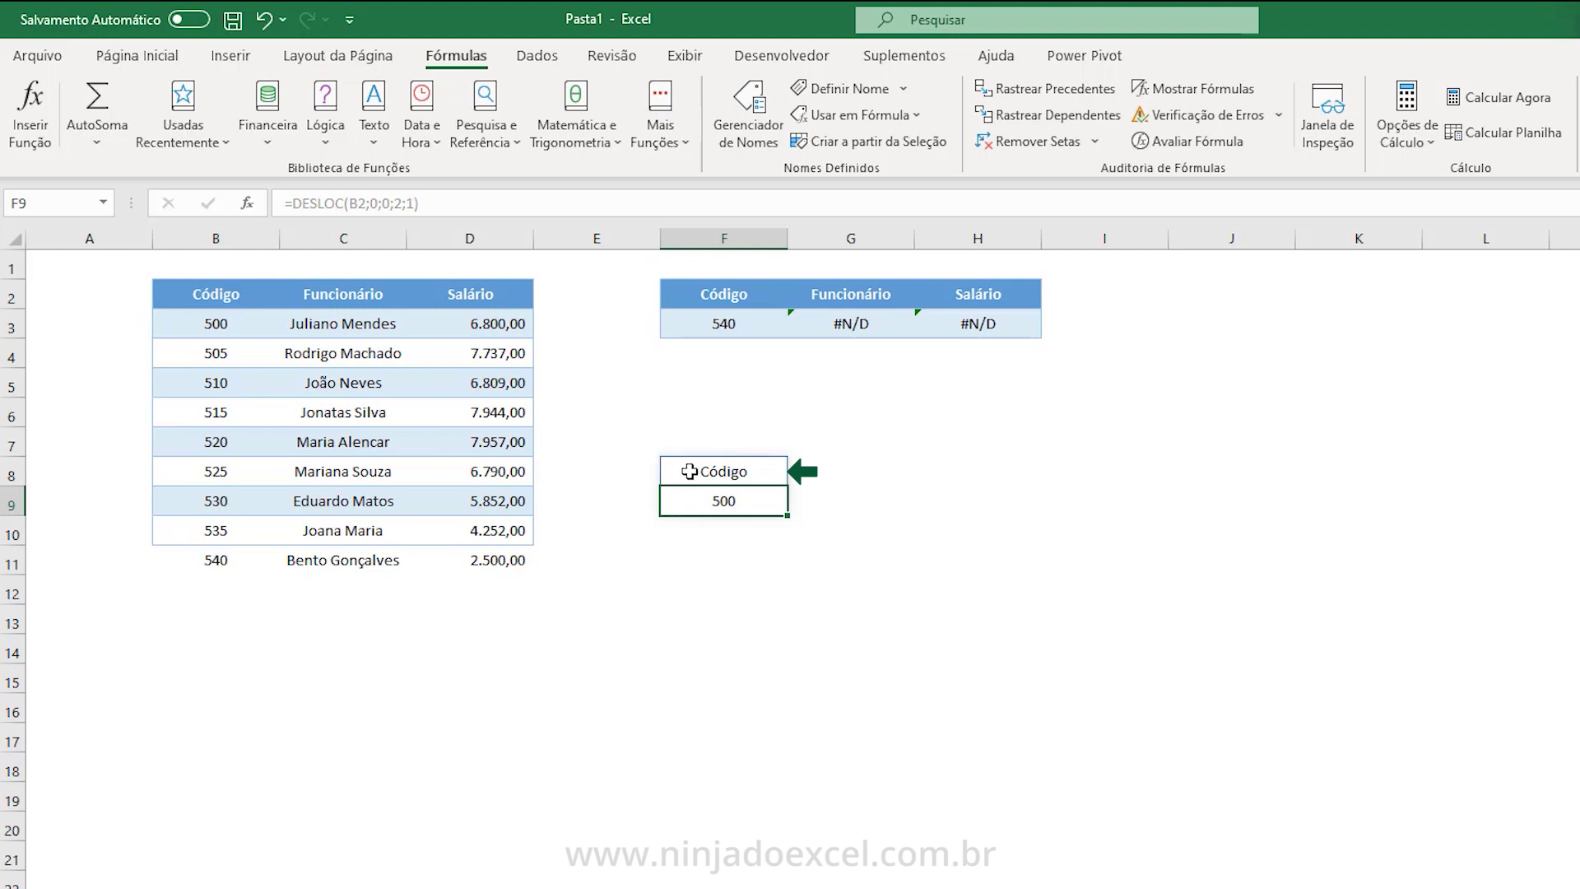
# Compare F8's DESLOC result with the source cells B2:B3 it returns.
pyautogui.click(689, 470)
pyautogui.doubleClick(690, 471)
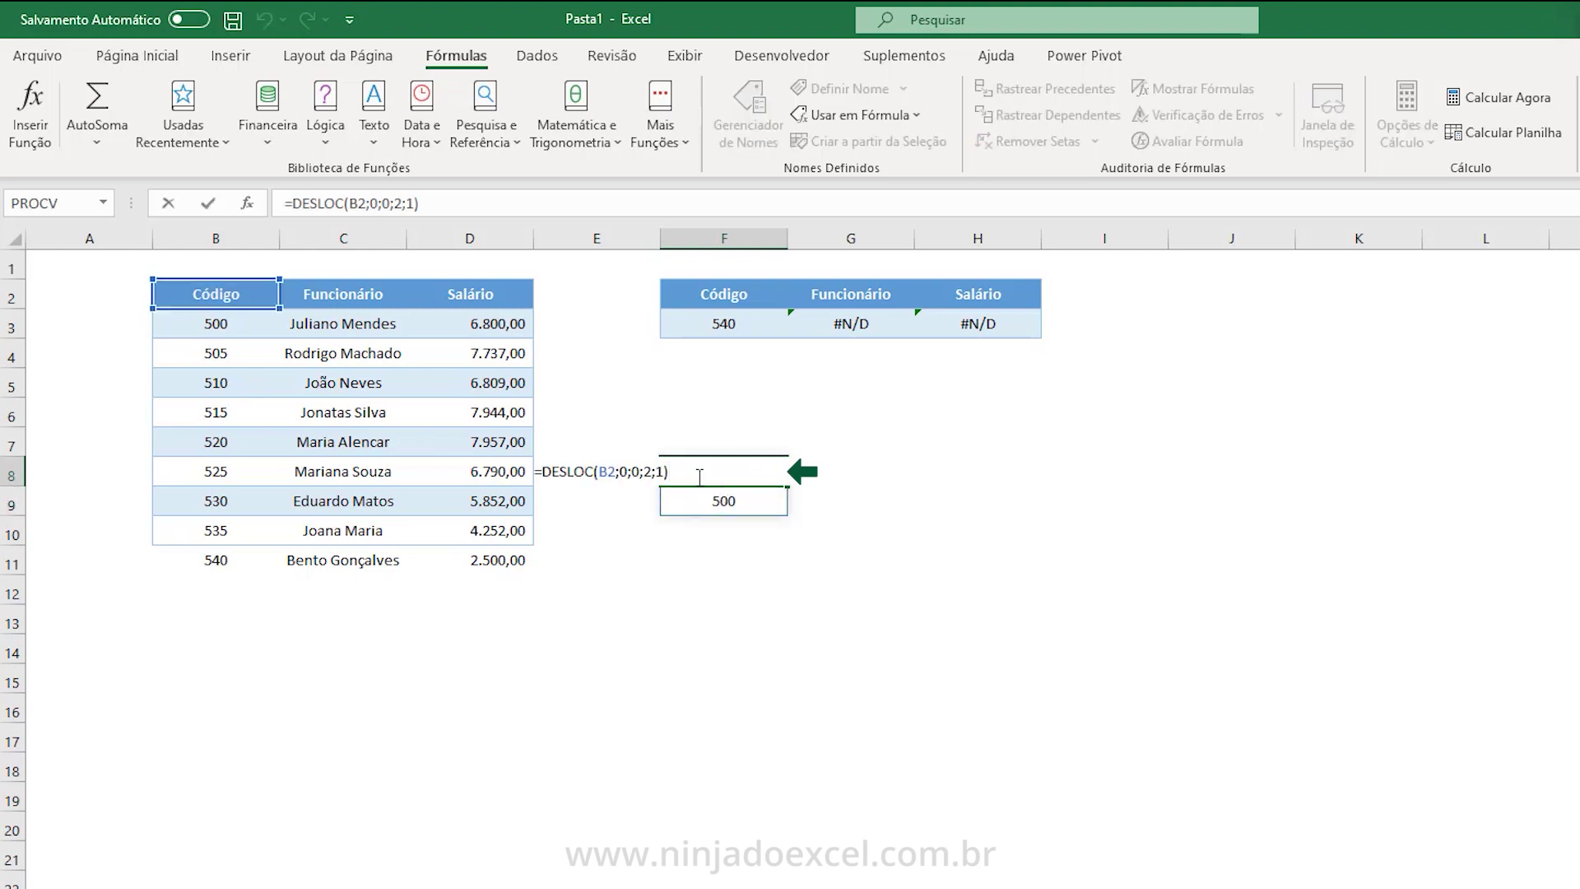
pyautogui.press('Escape')
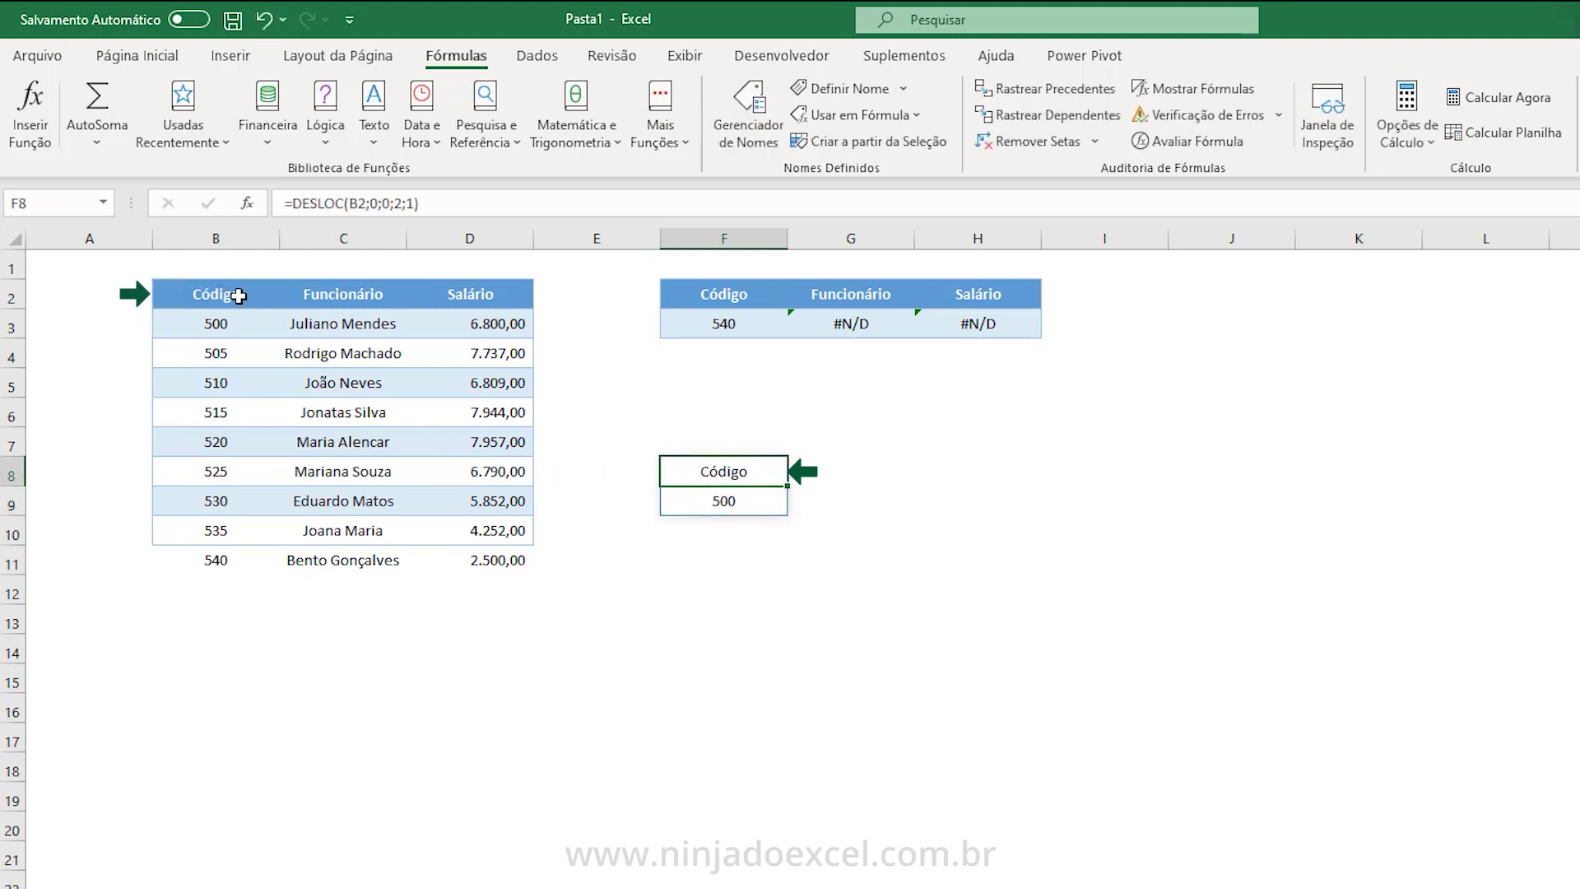
pyautogui.click(239, 298)
pyautogui.moveTo(239, 315); pyautogui.dragTo(238, 327)
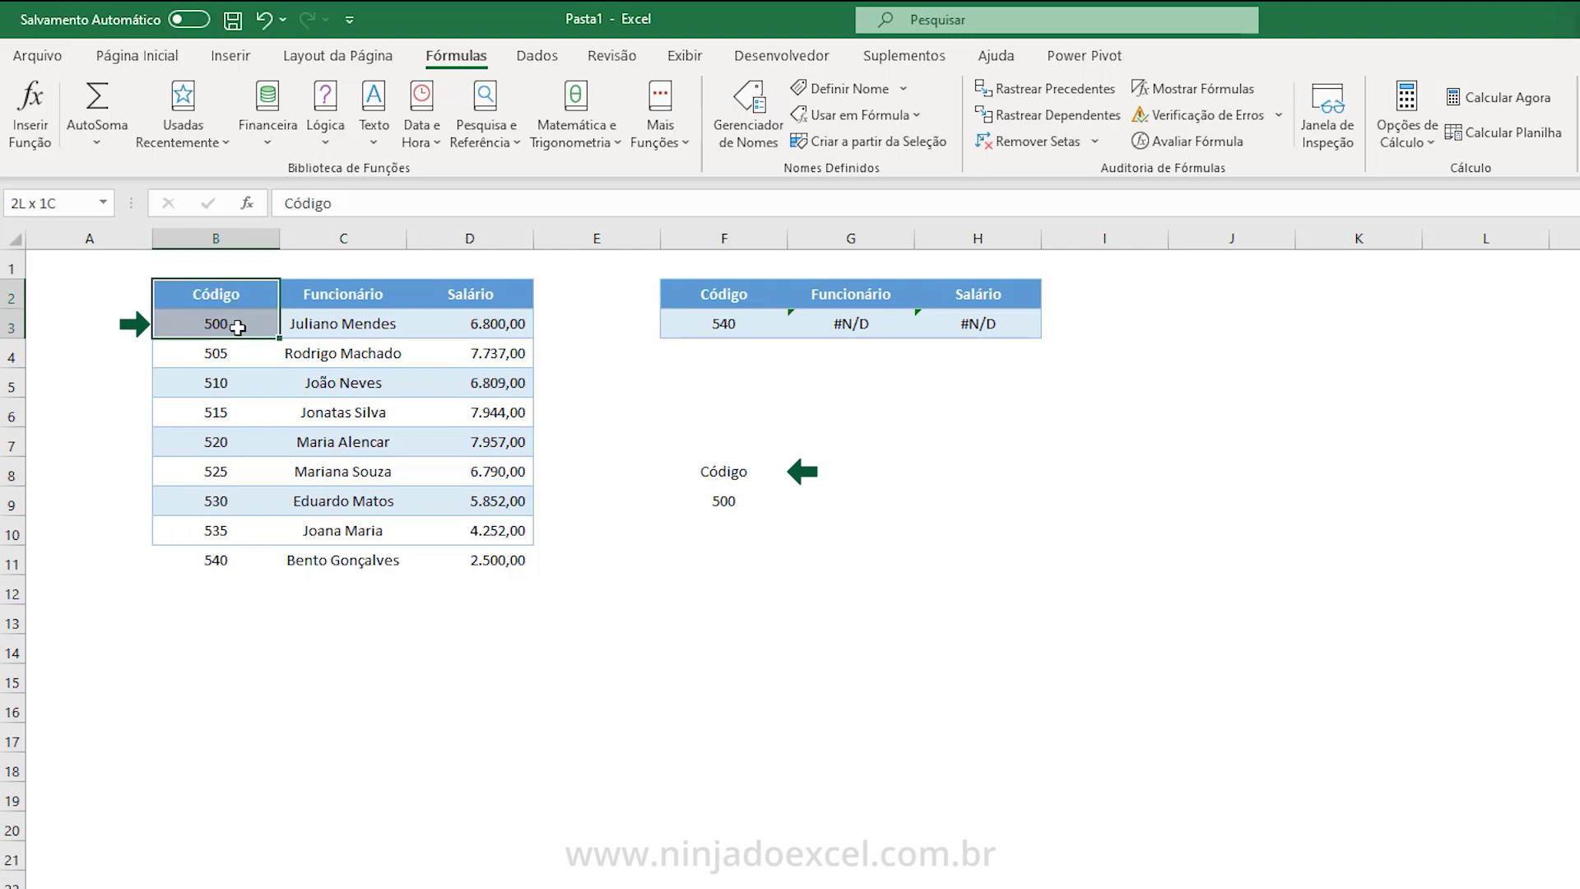
pyautogui.click(735, 475)
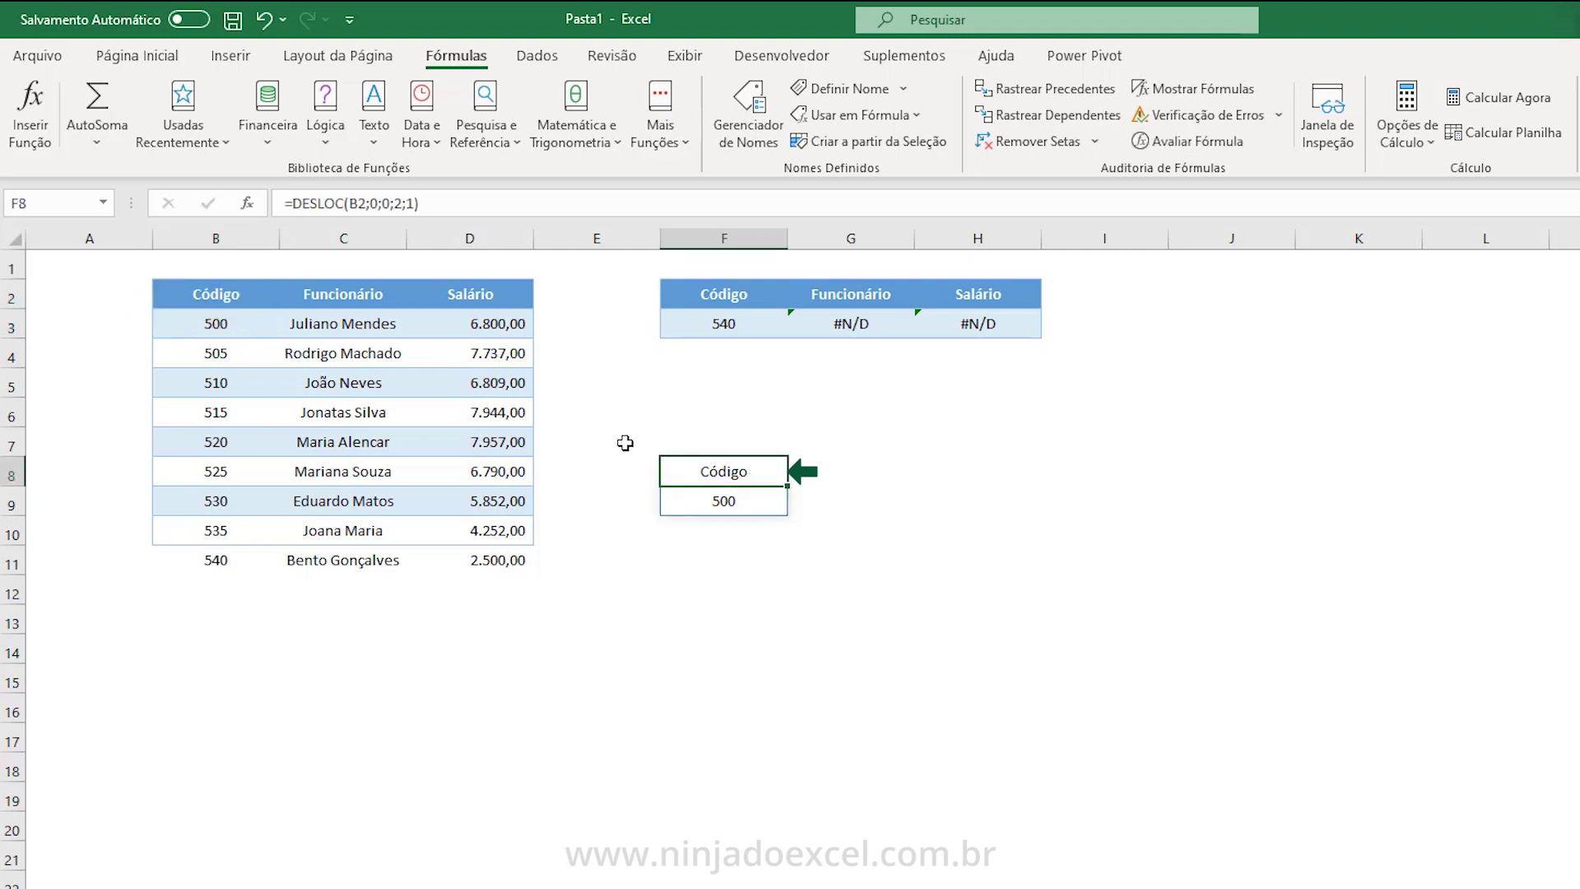
# Change F8 to =DESLOC(B2;0;0;2;2) so codes and names spill across F8:G9.
pyautogui.doubleClick(710, 468)
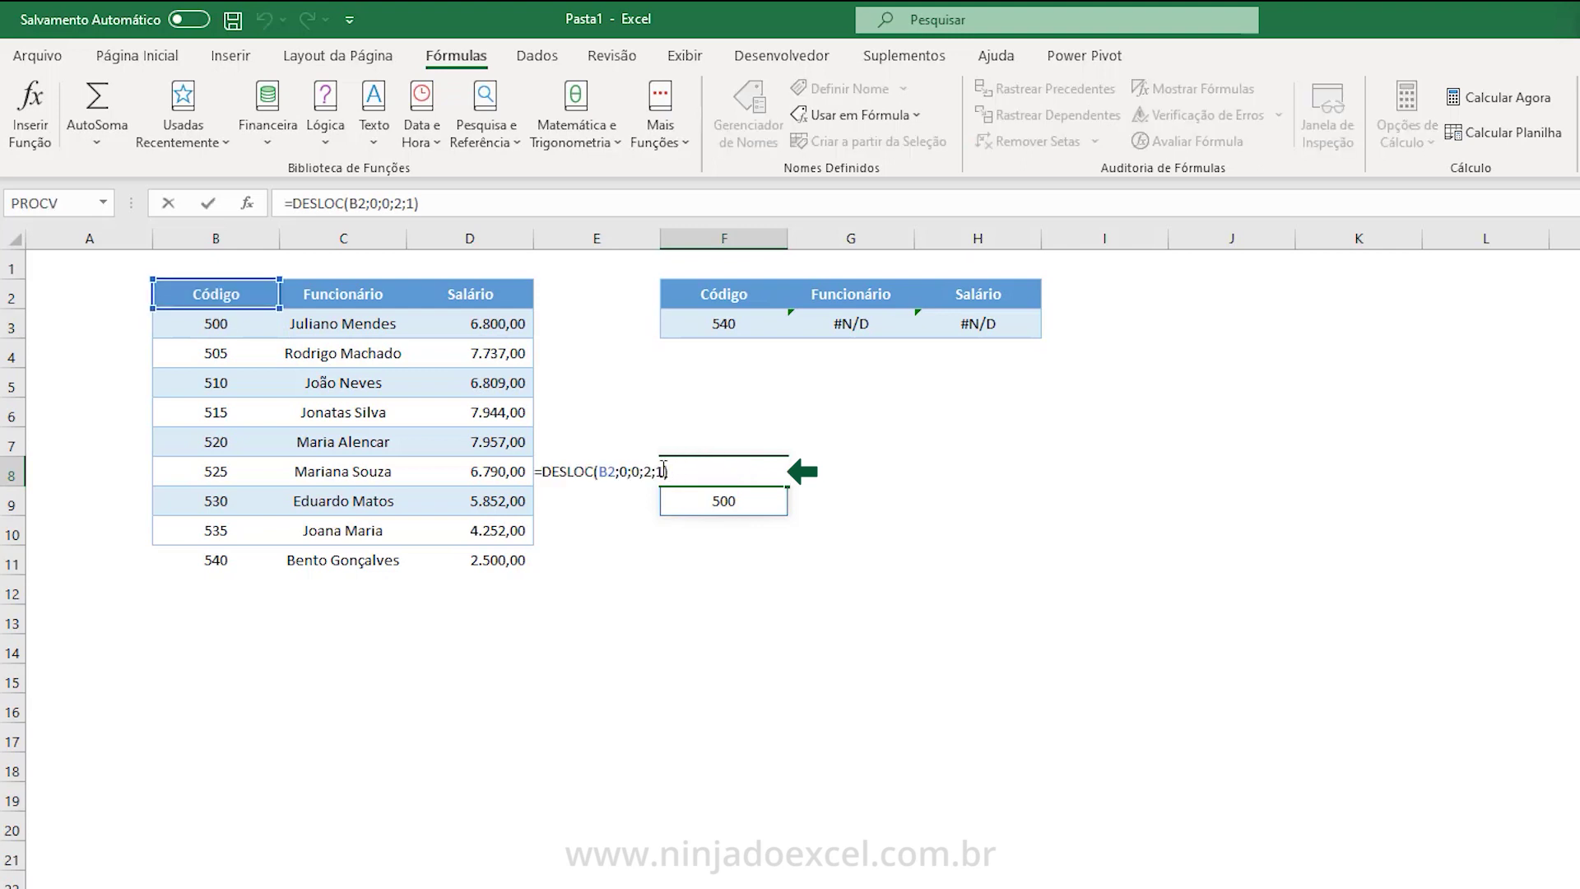
pyautogui.press('BackSpace')
pyautogui.write('2')
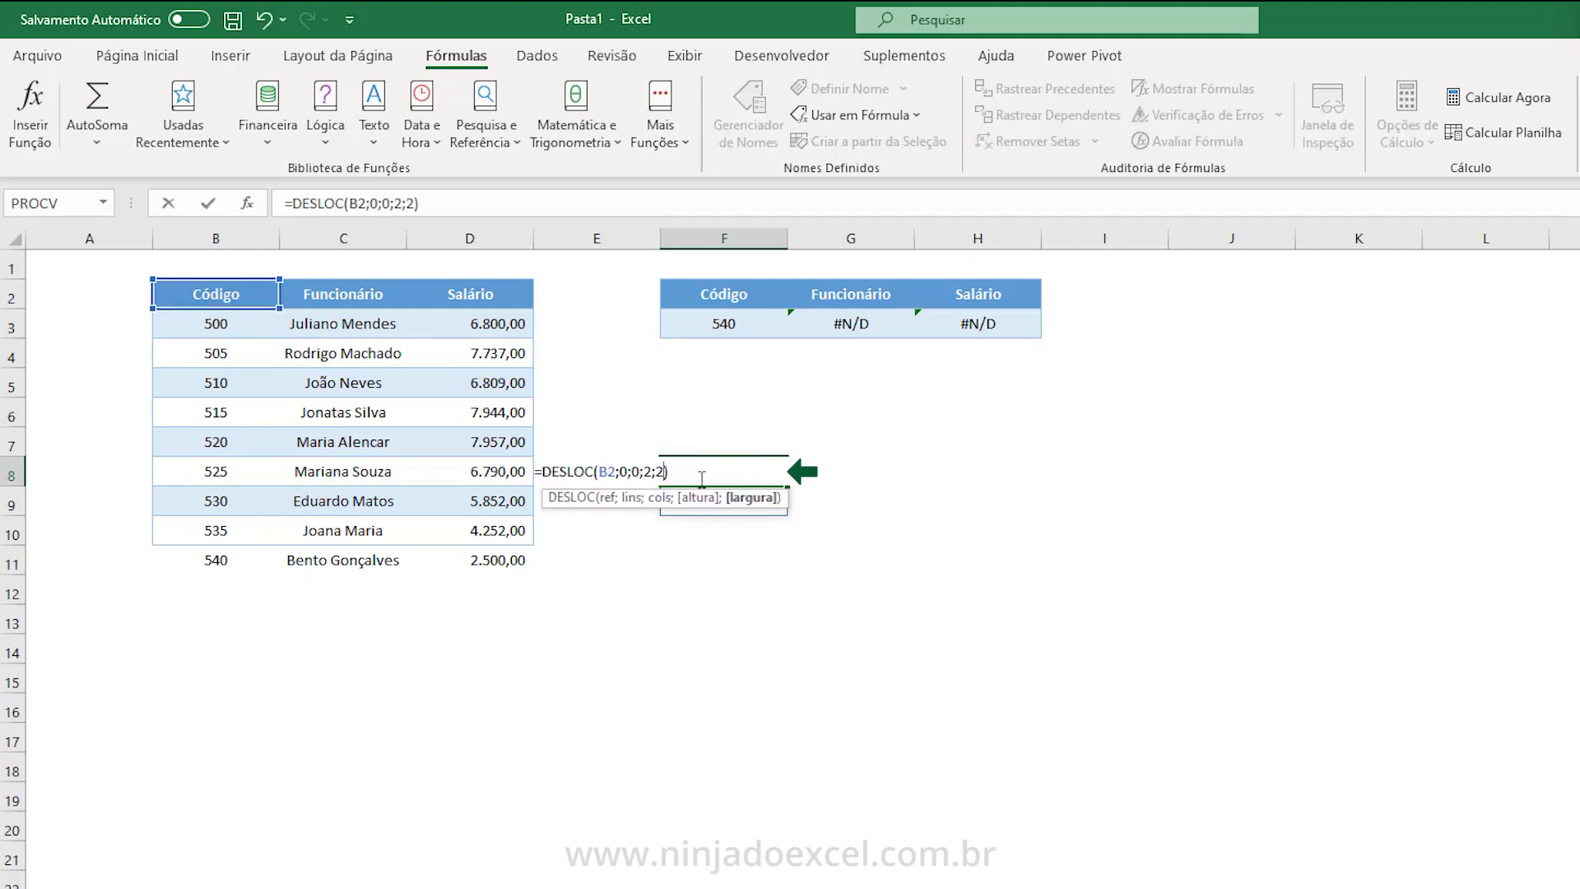
pyautogui.press('Return')
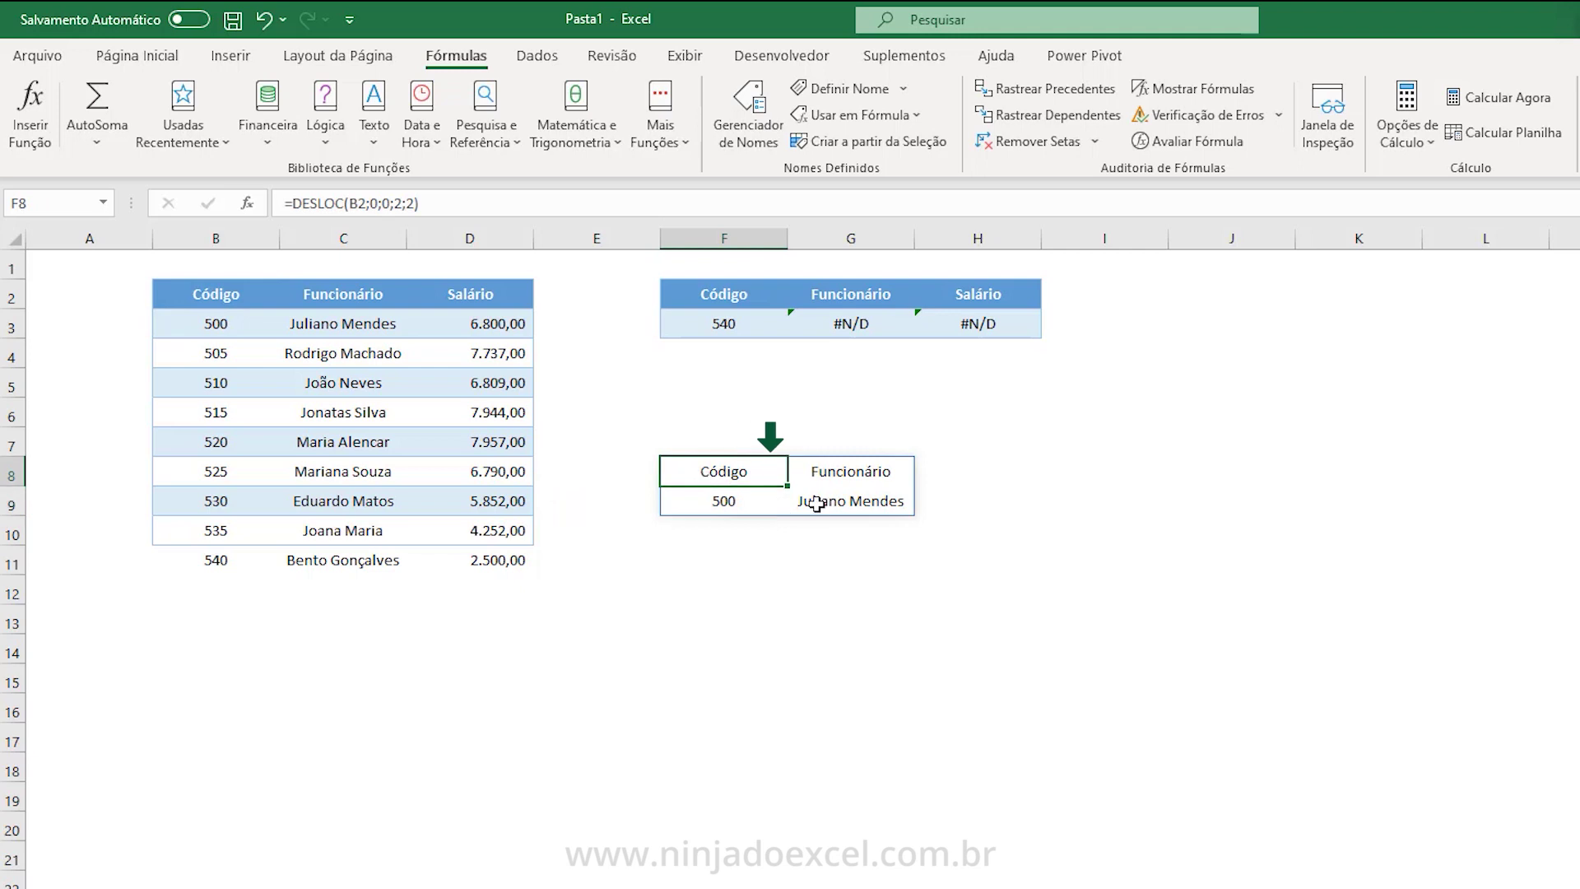
pyautogui.click(802, 494)
pyautogui.moveTo(745, 474); pyautogui.dragTo(838, 500)
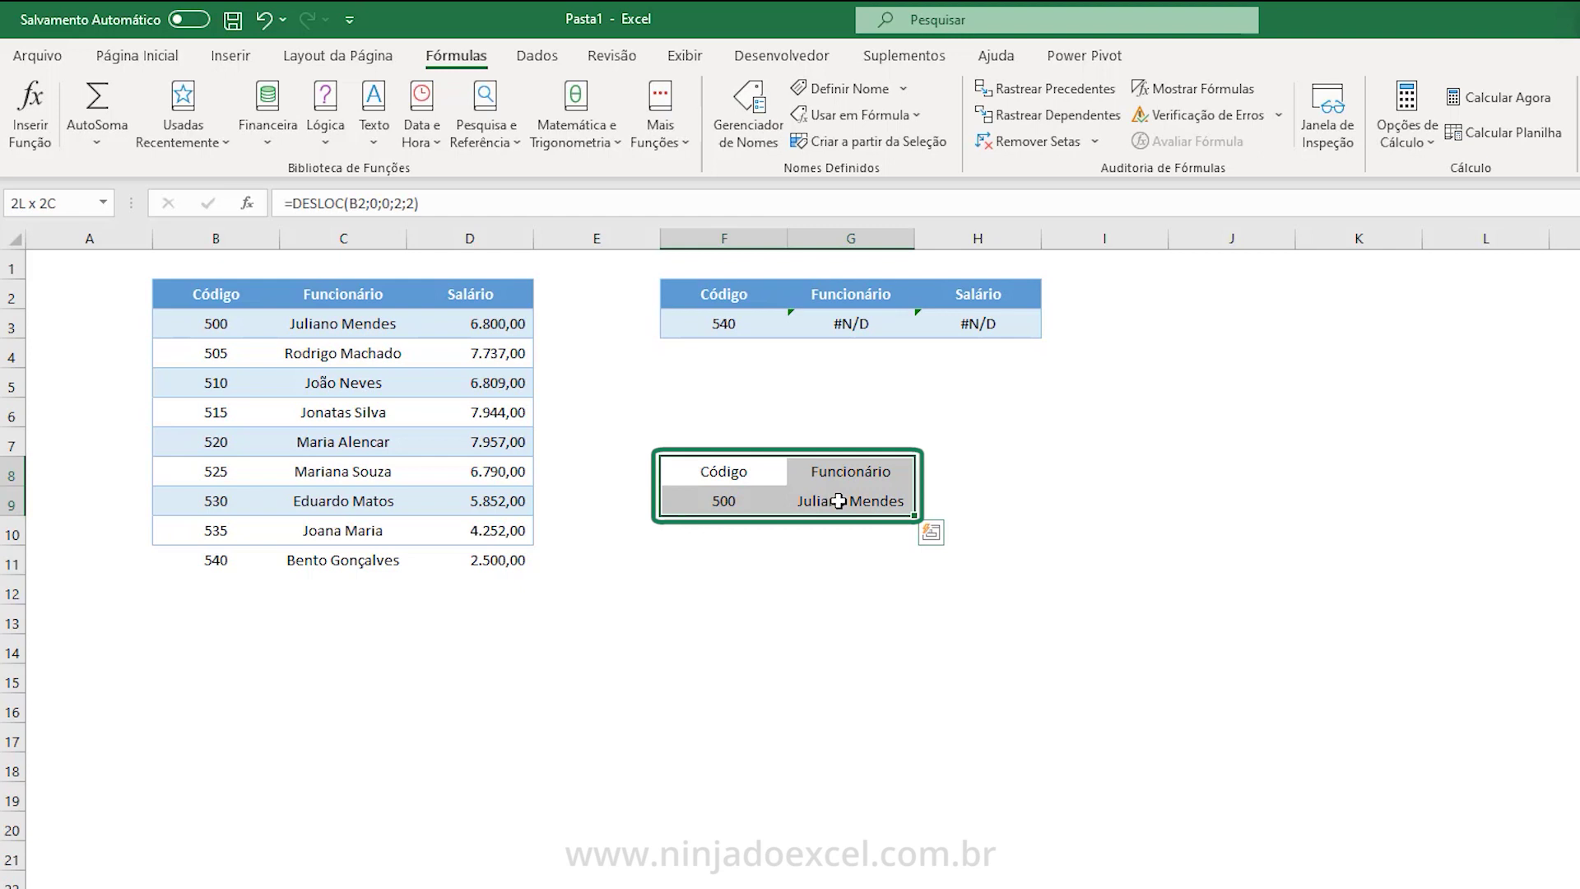
pyautogui.click(778, 475)
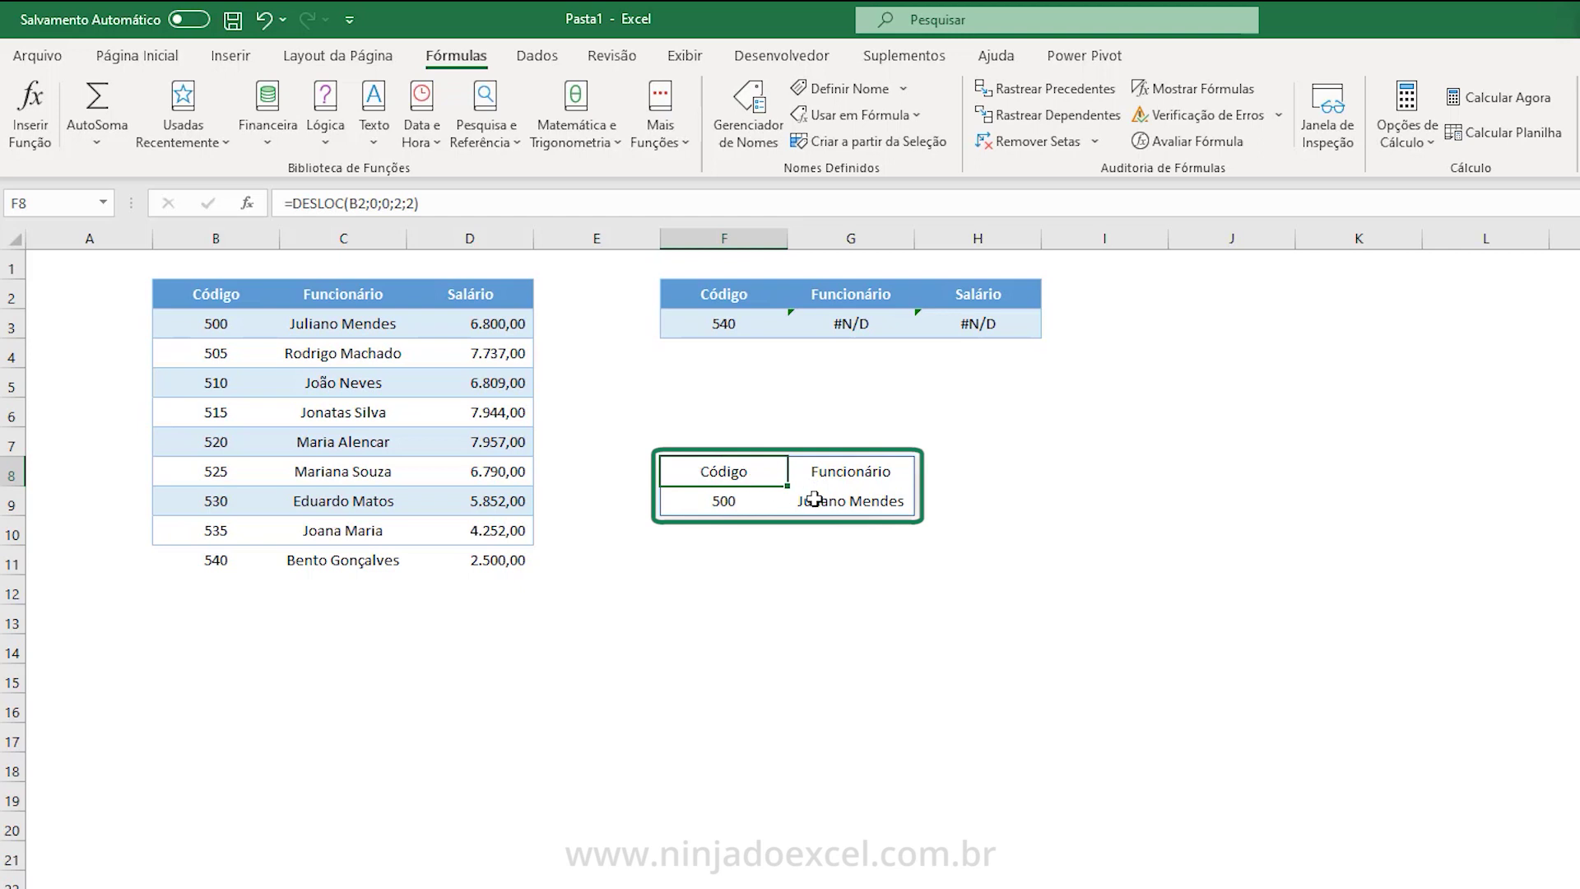
pyautogui.doubleClick(753, 484)
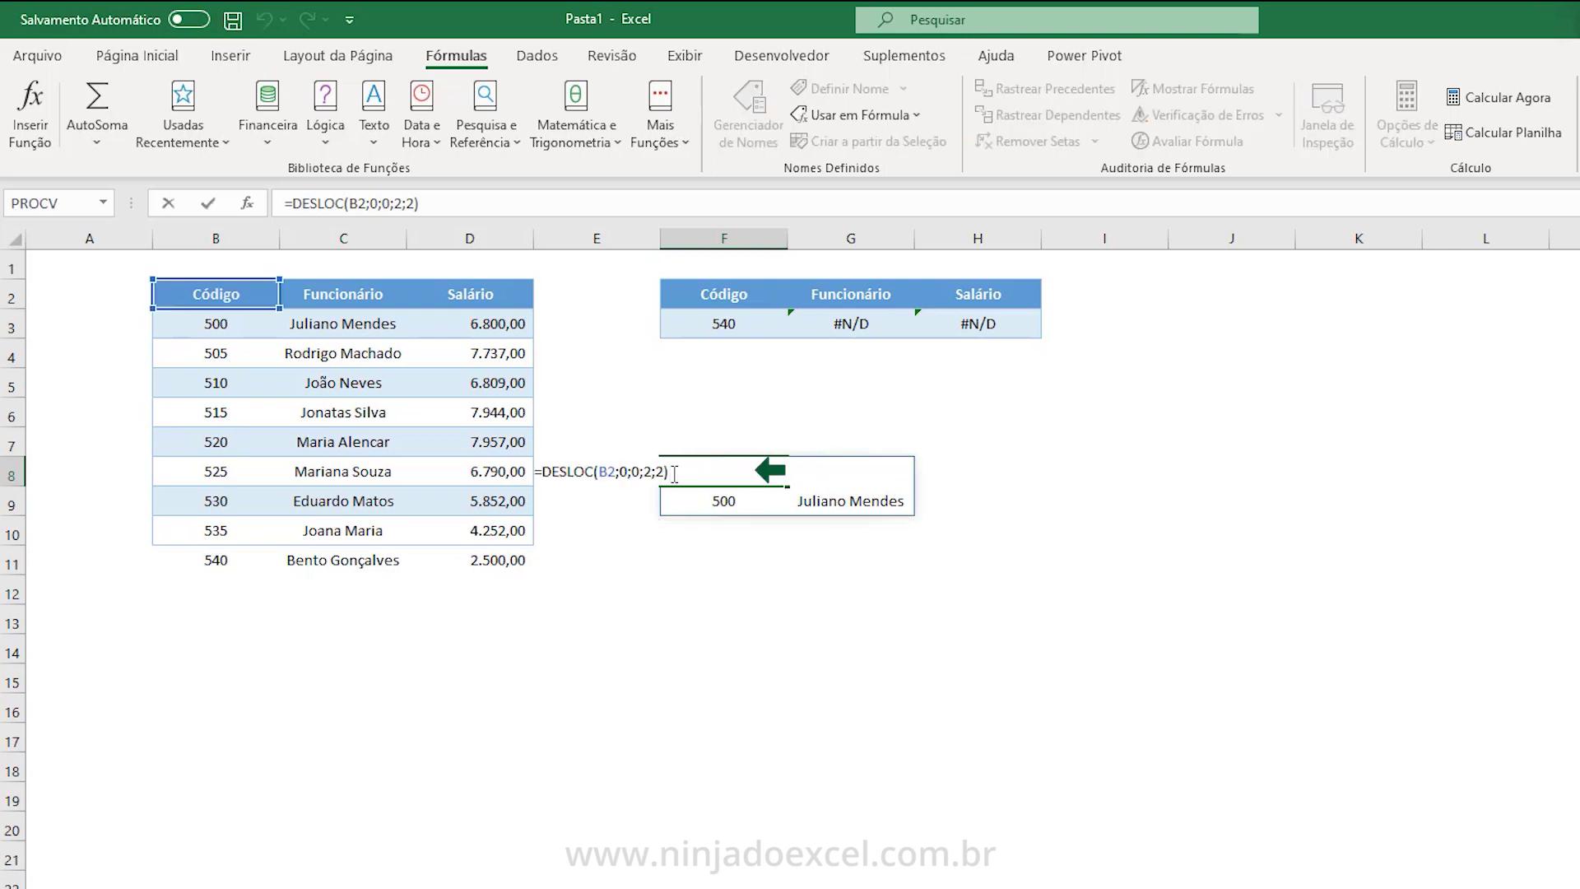
# Clear F8 and start a new DESLOC formula anchored at B2 with zero offsets.
pyautogui.press('Escape')
pyautogui.press('Delete')
pyautogui.write('=')
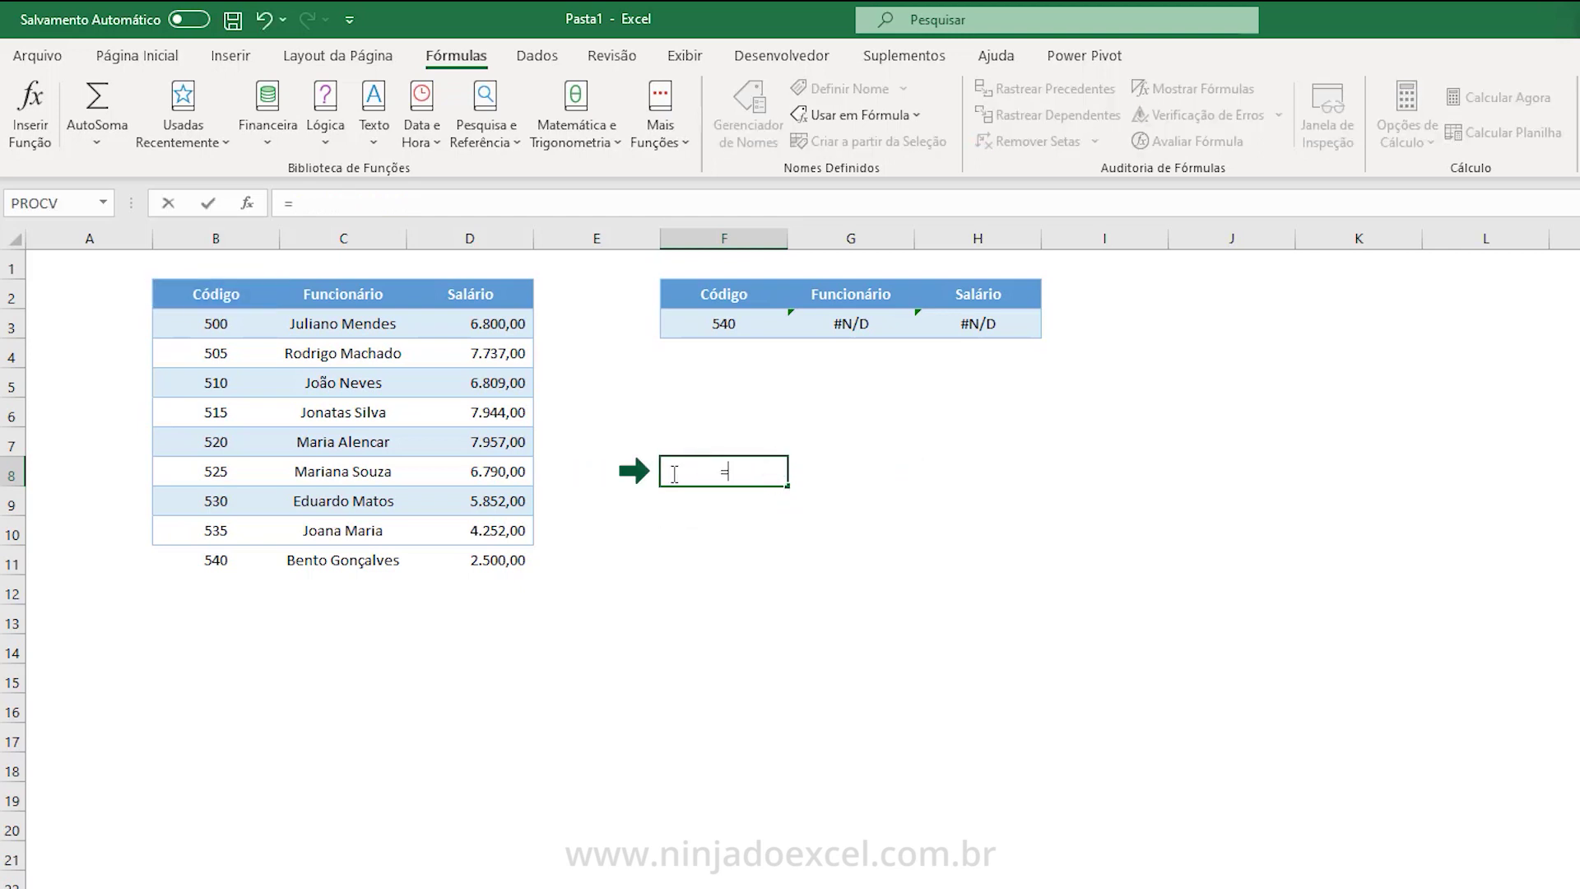
pyautogui.write('desl')
pyautogui.press('Tab')
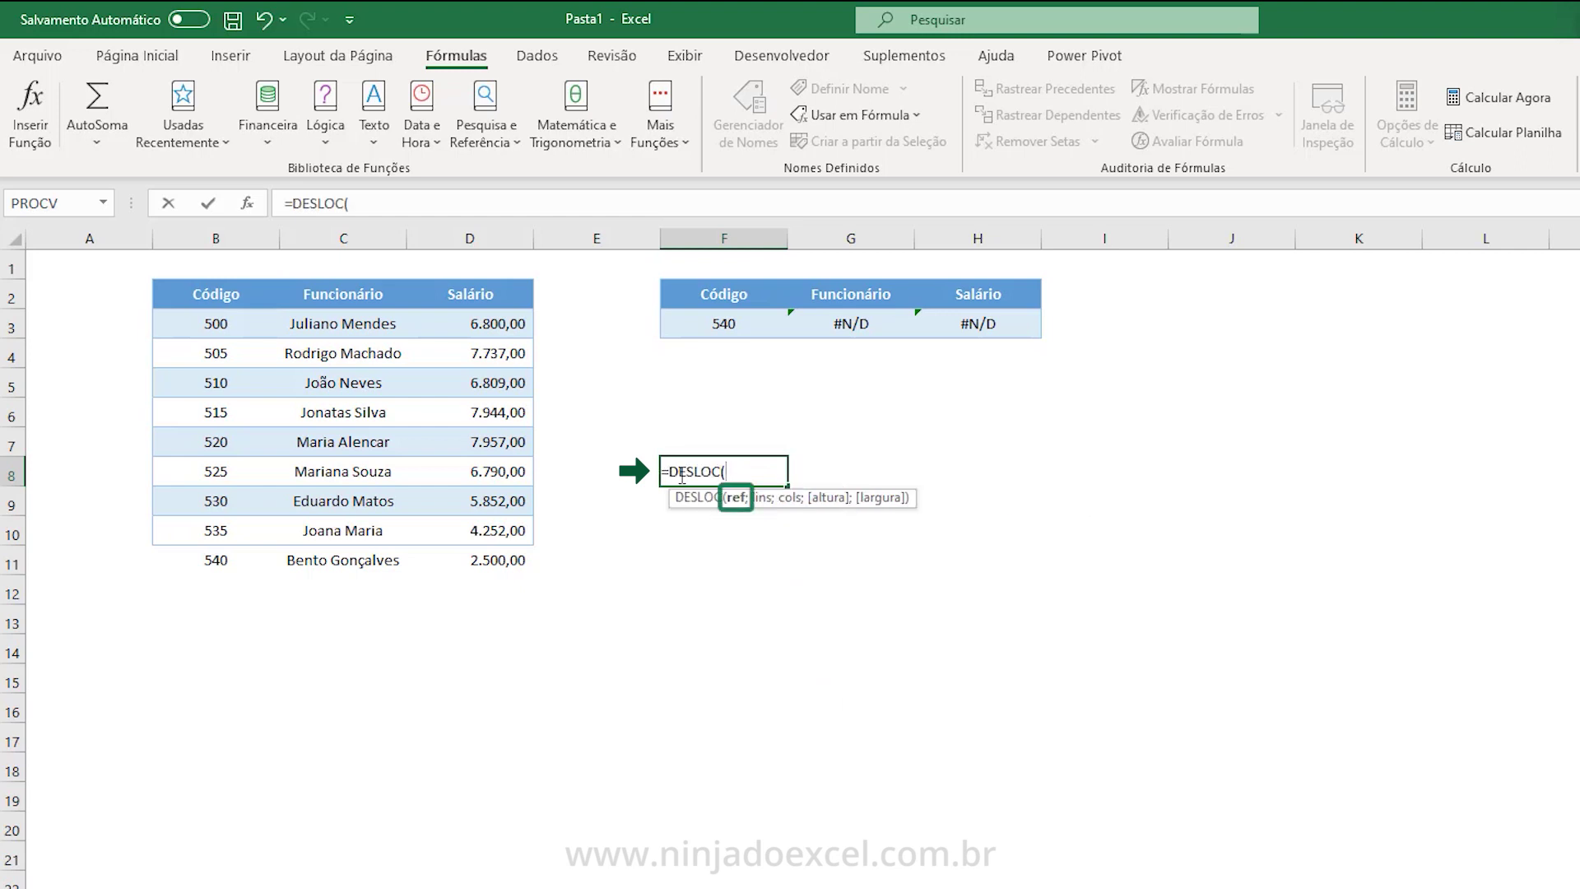
pyautogui.click(211, 298)
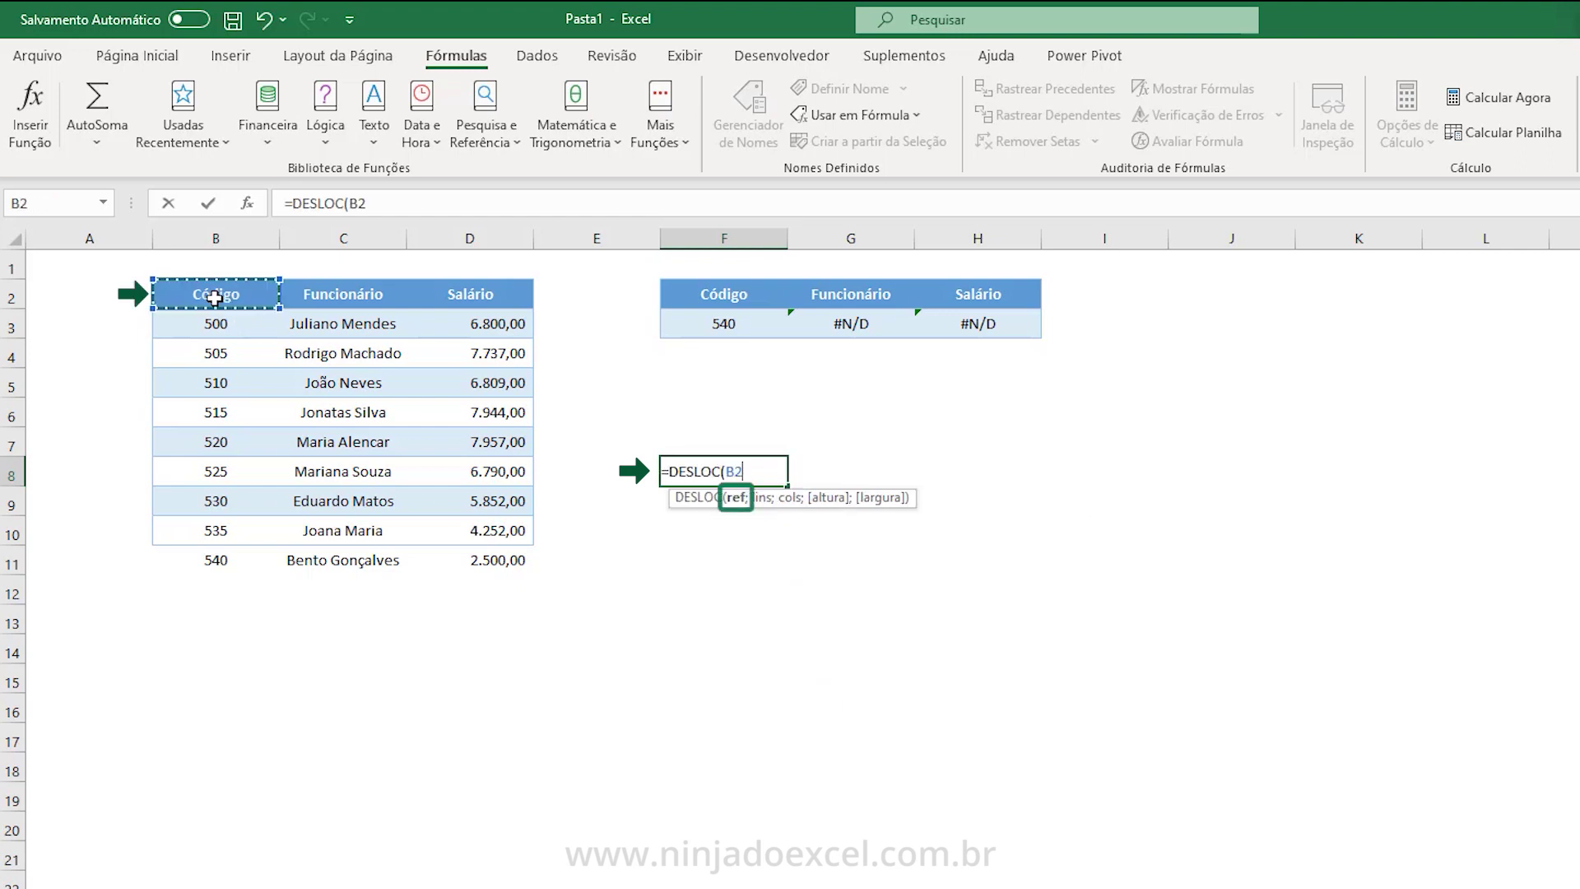
pyautogui.write(';')
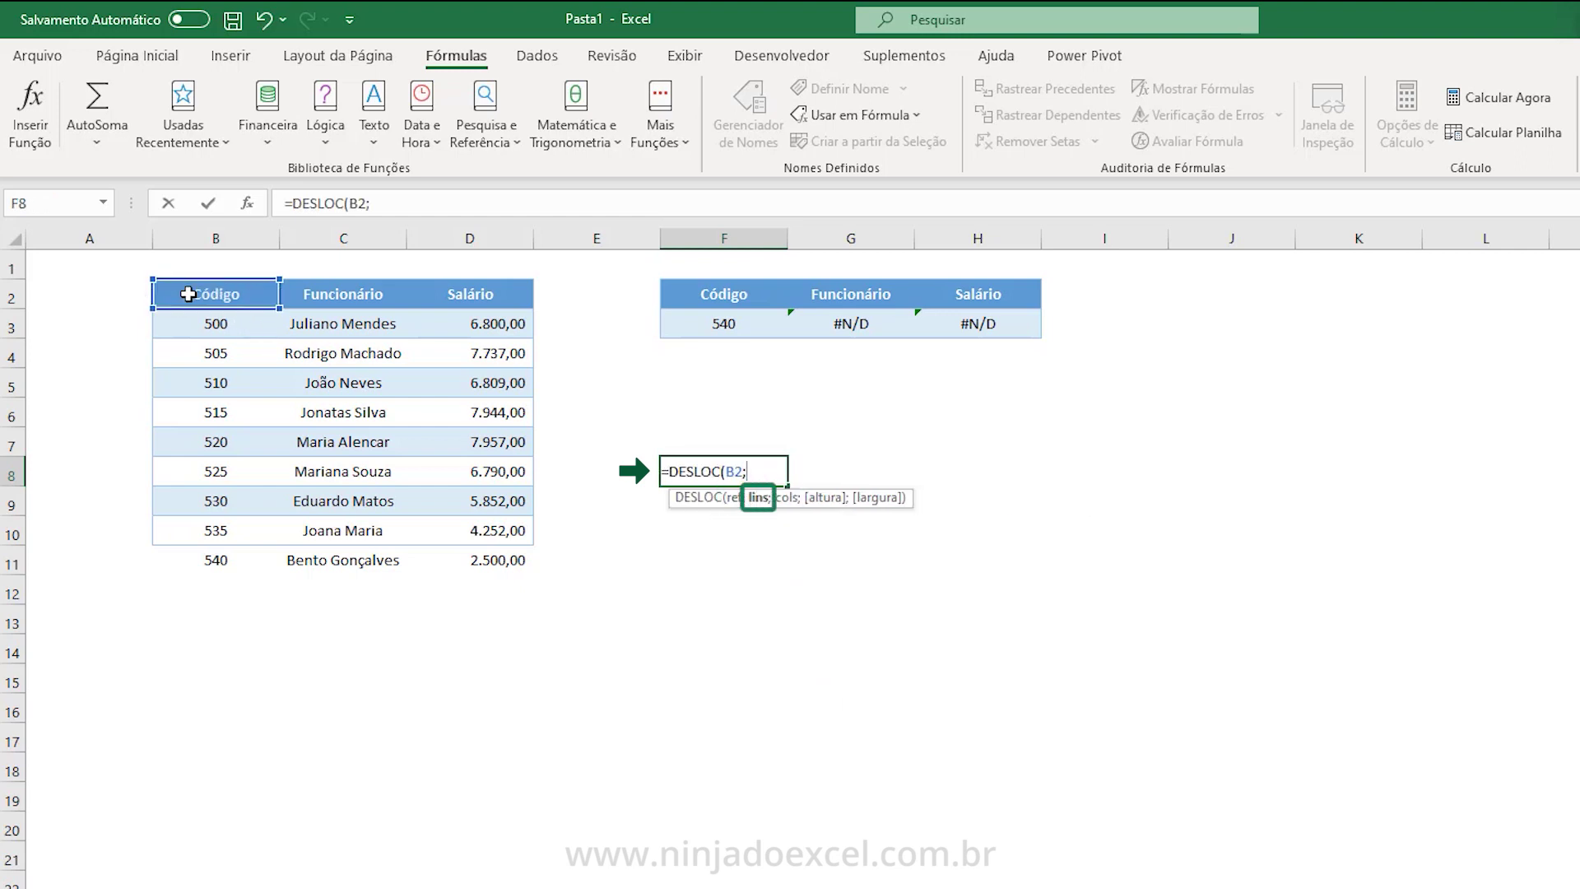
pyautogui.write('0;0;')
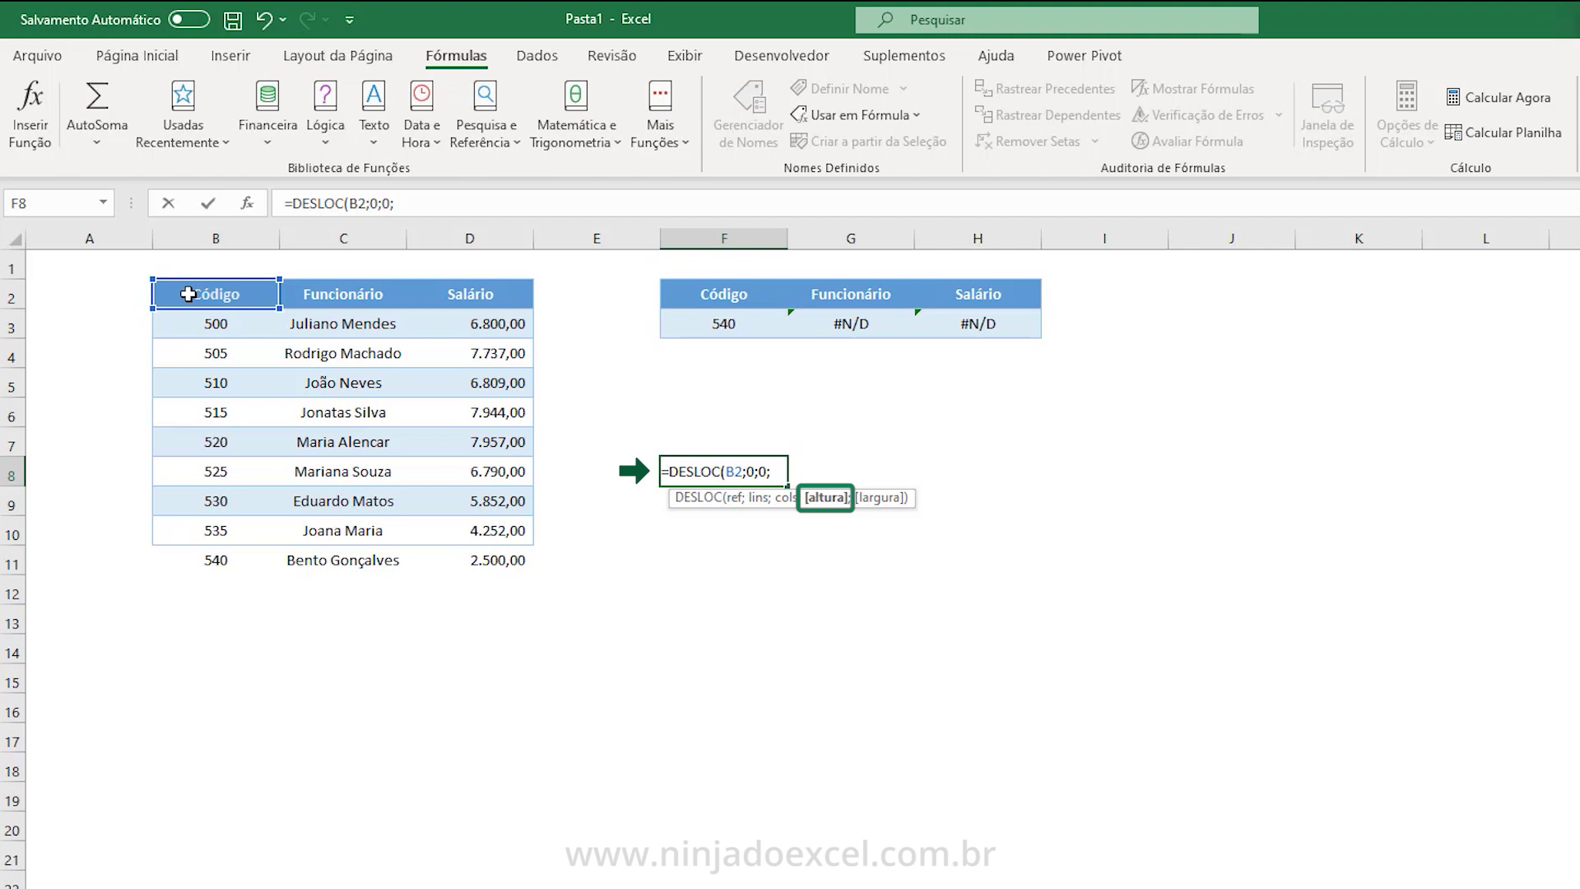
# Finish it with CONT.VALORES(B2:B110) height and 3 columns, spilling the whole employee table.
pyautogui.write('cont')
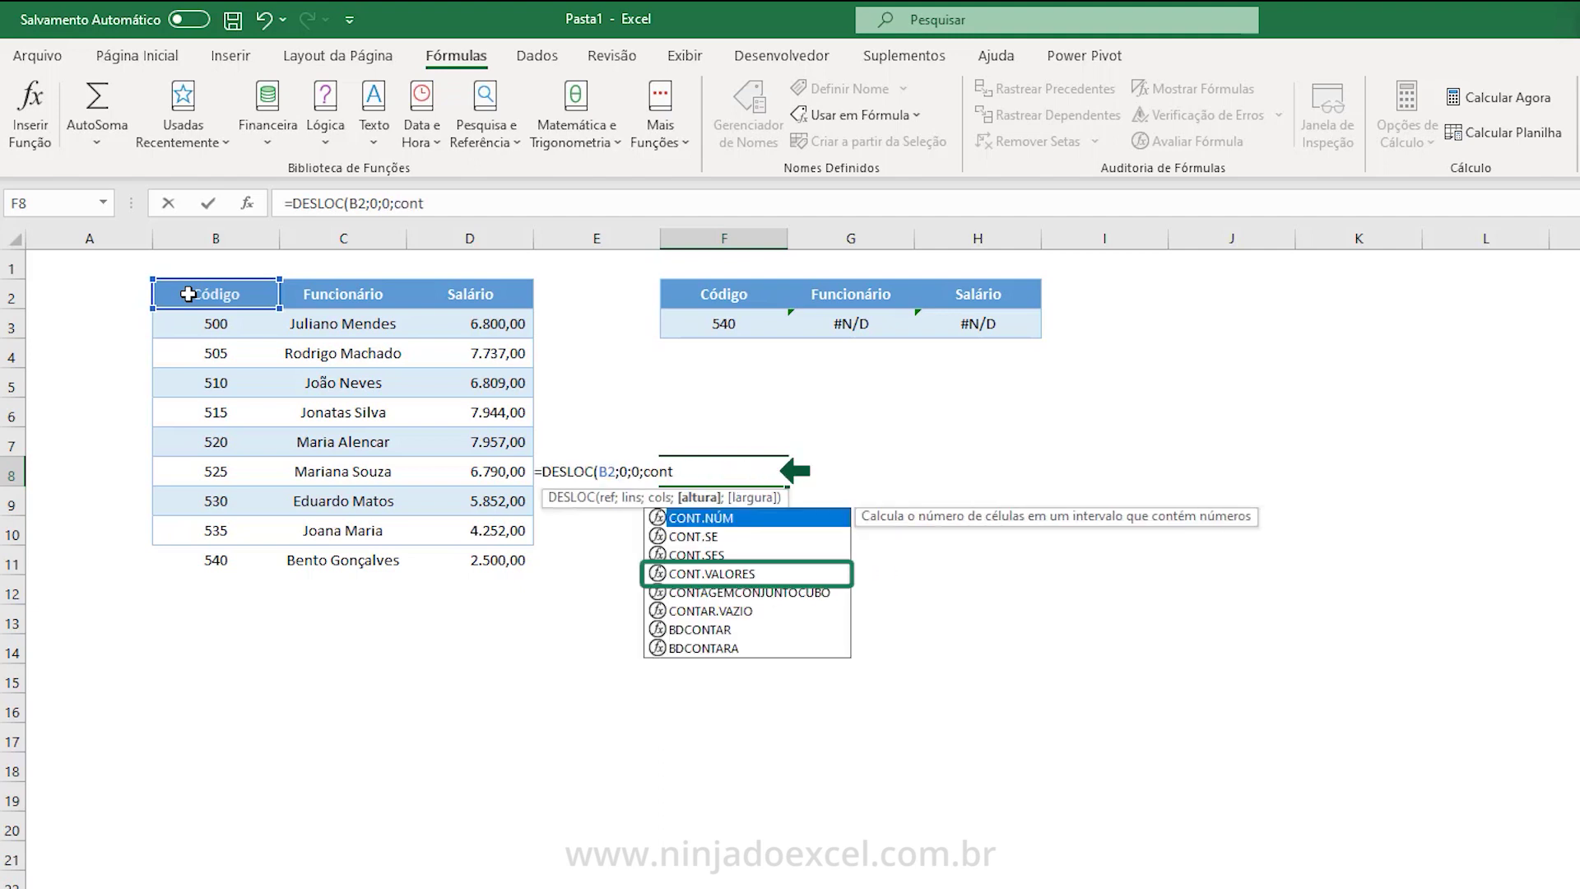
pyautogui.press('Down')
pyautogui.press('Down')
pyautogui.press('Down')
pyautogui.press('Tab')
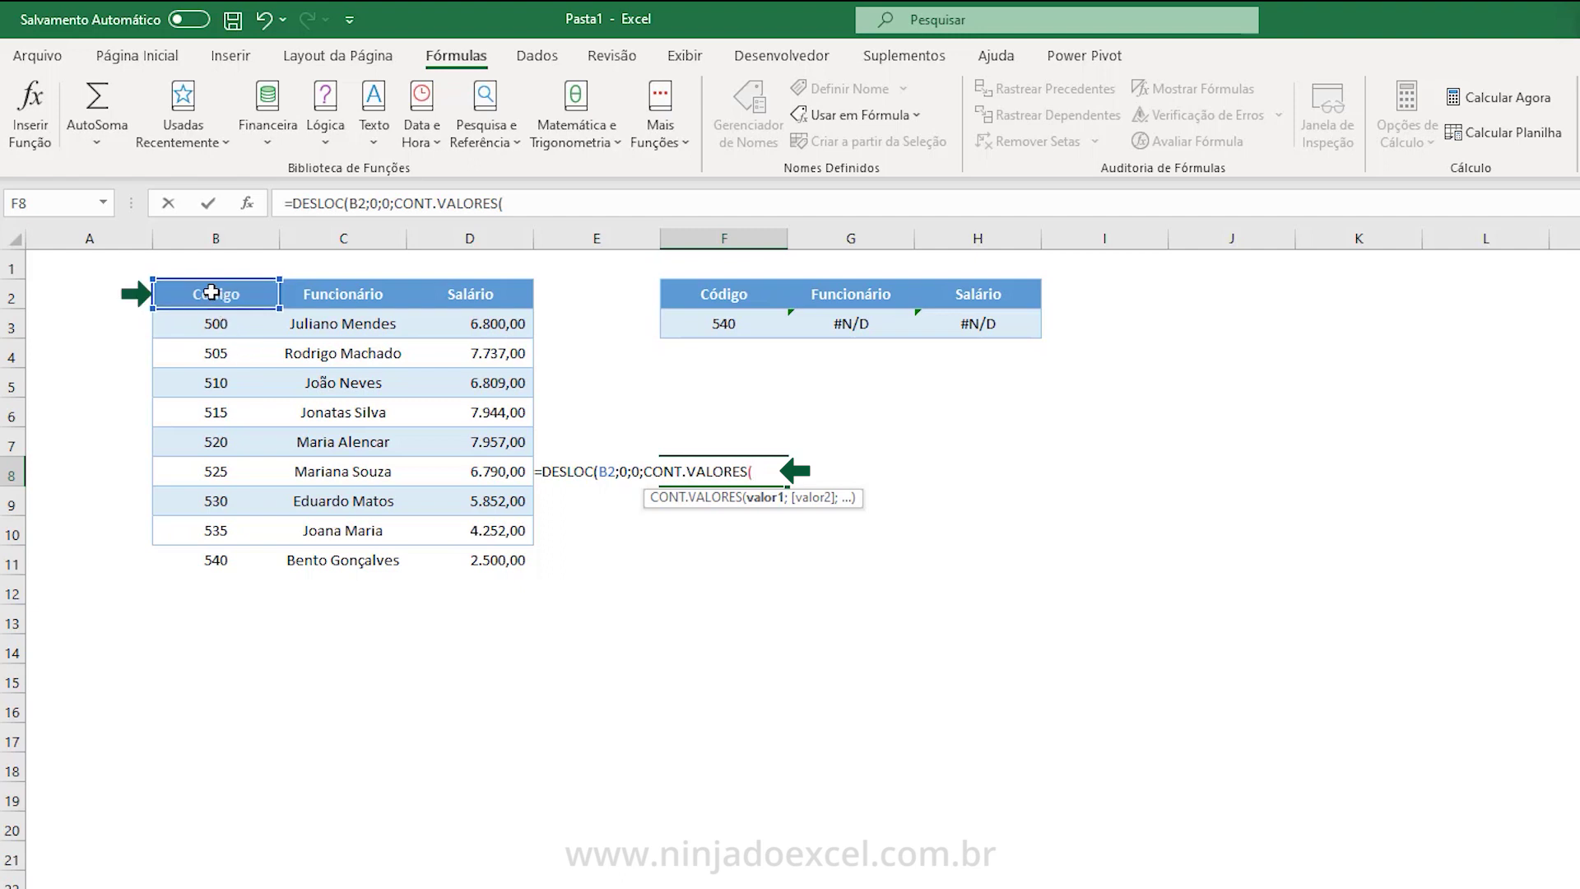
pyautogui.moveTo(211, 291); pyautogui.dragTo(216, 563)
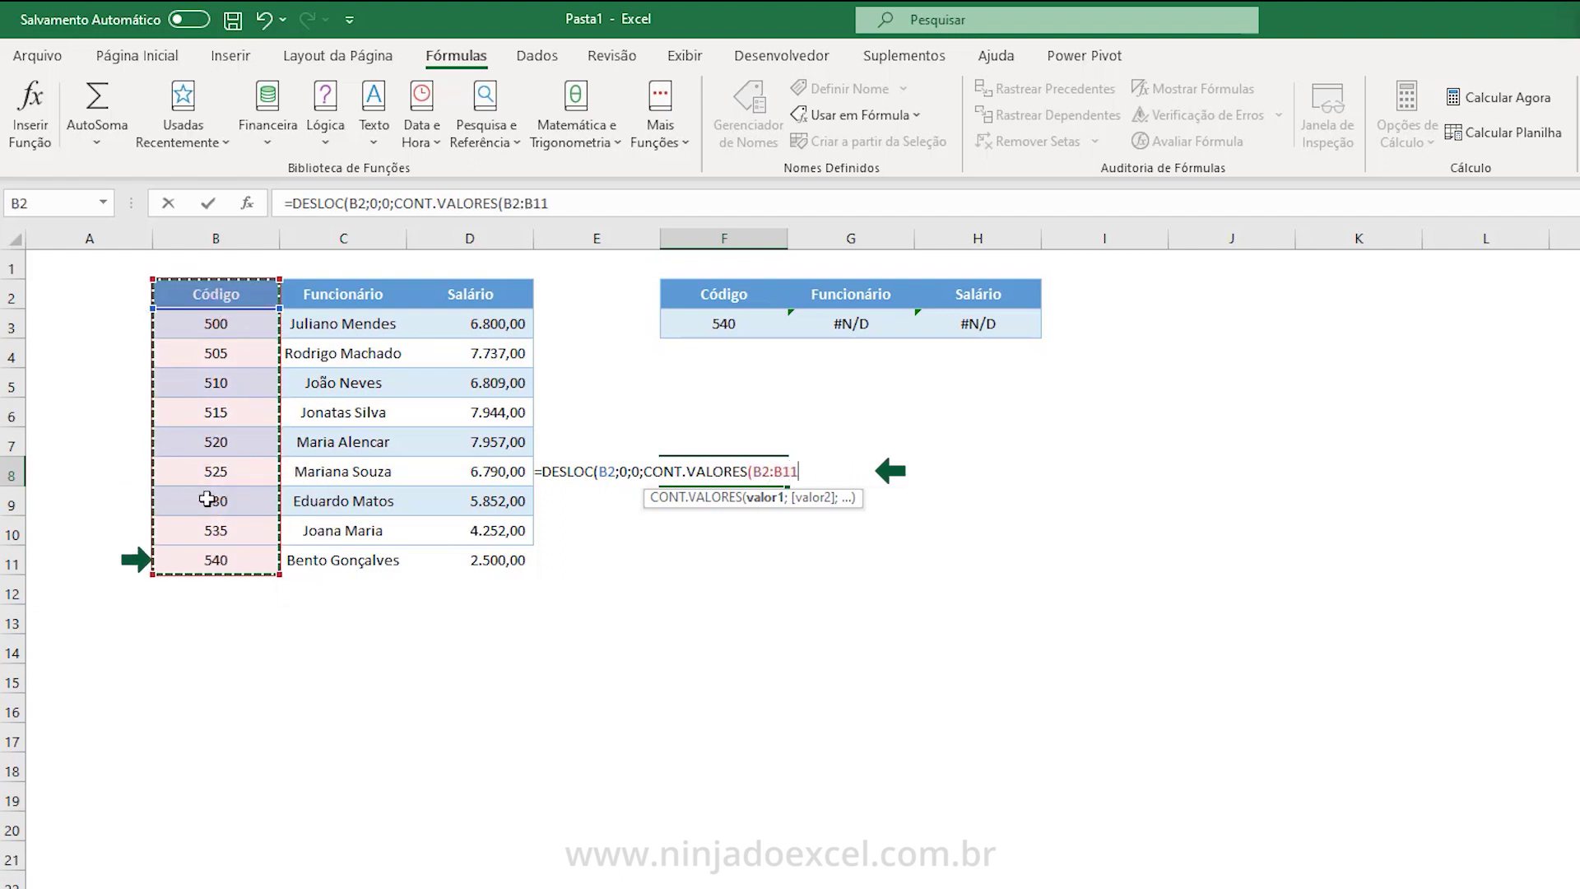
pyautogui.write('0')
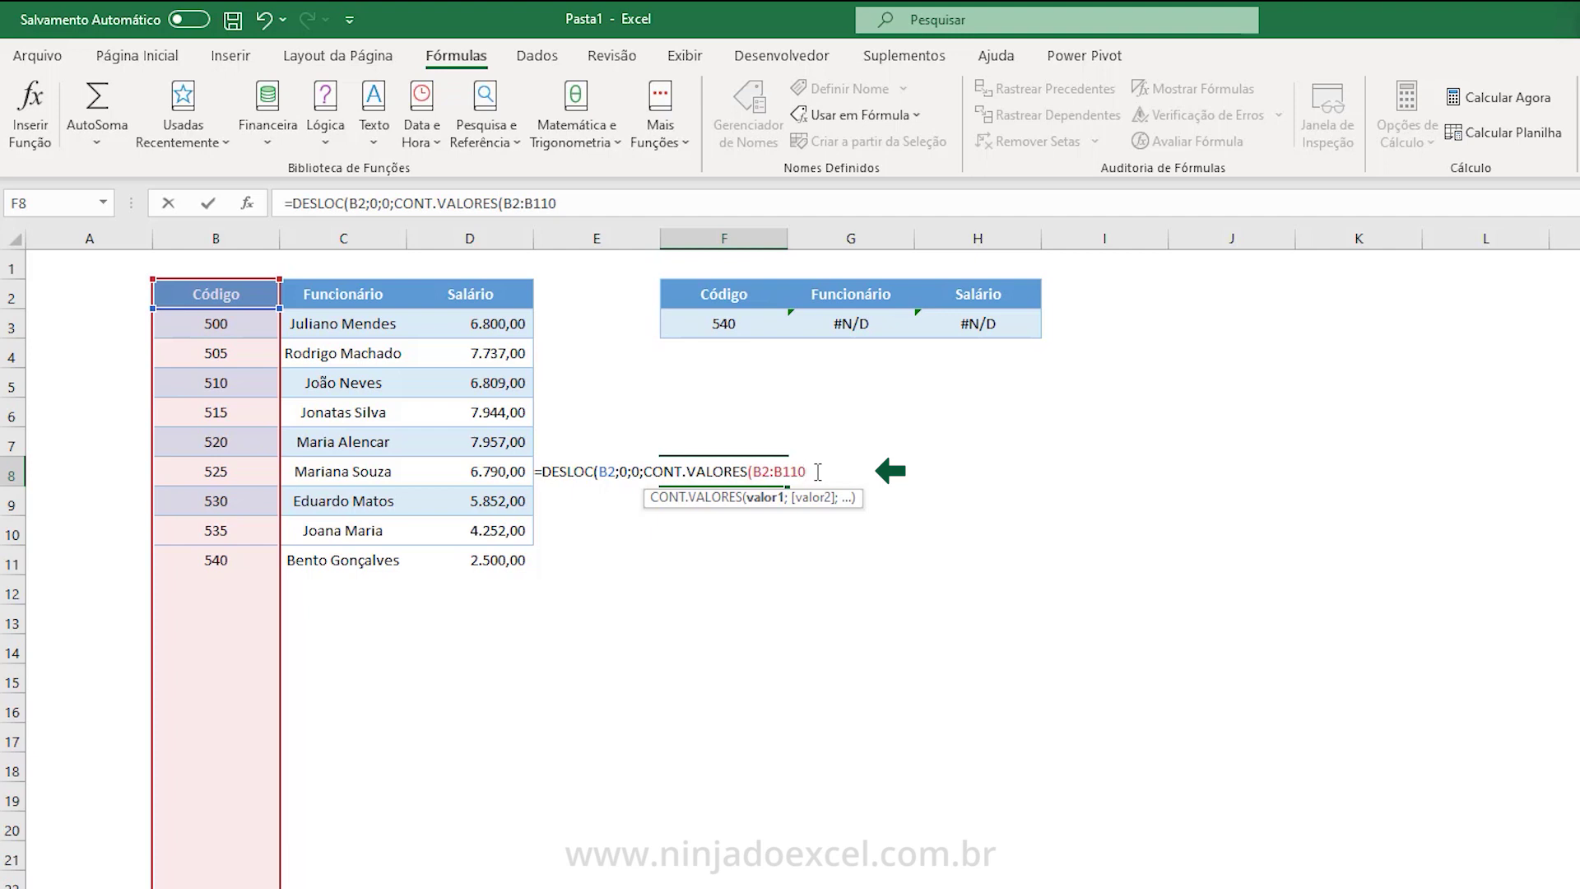
pyautogui.write(');')
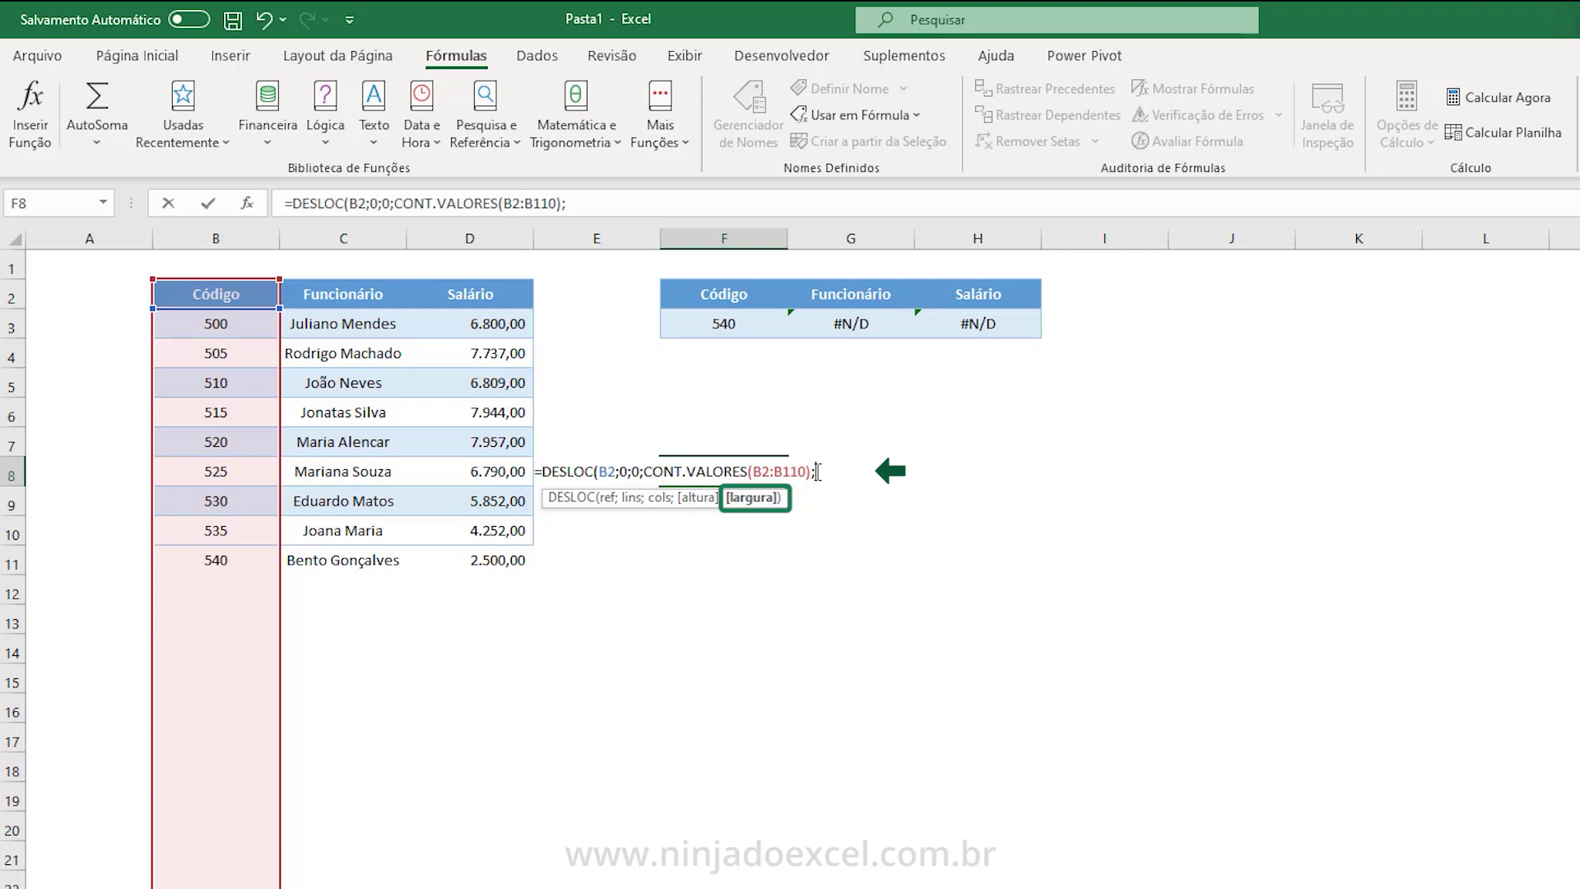
pyautogui.write('3')
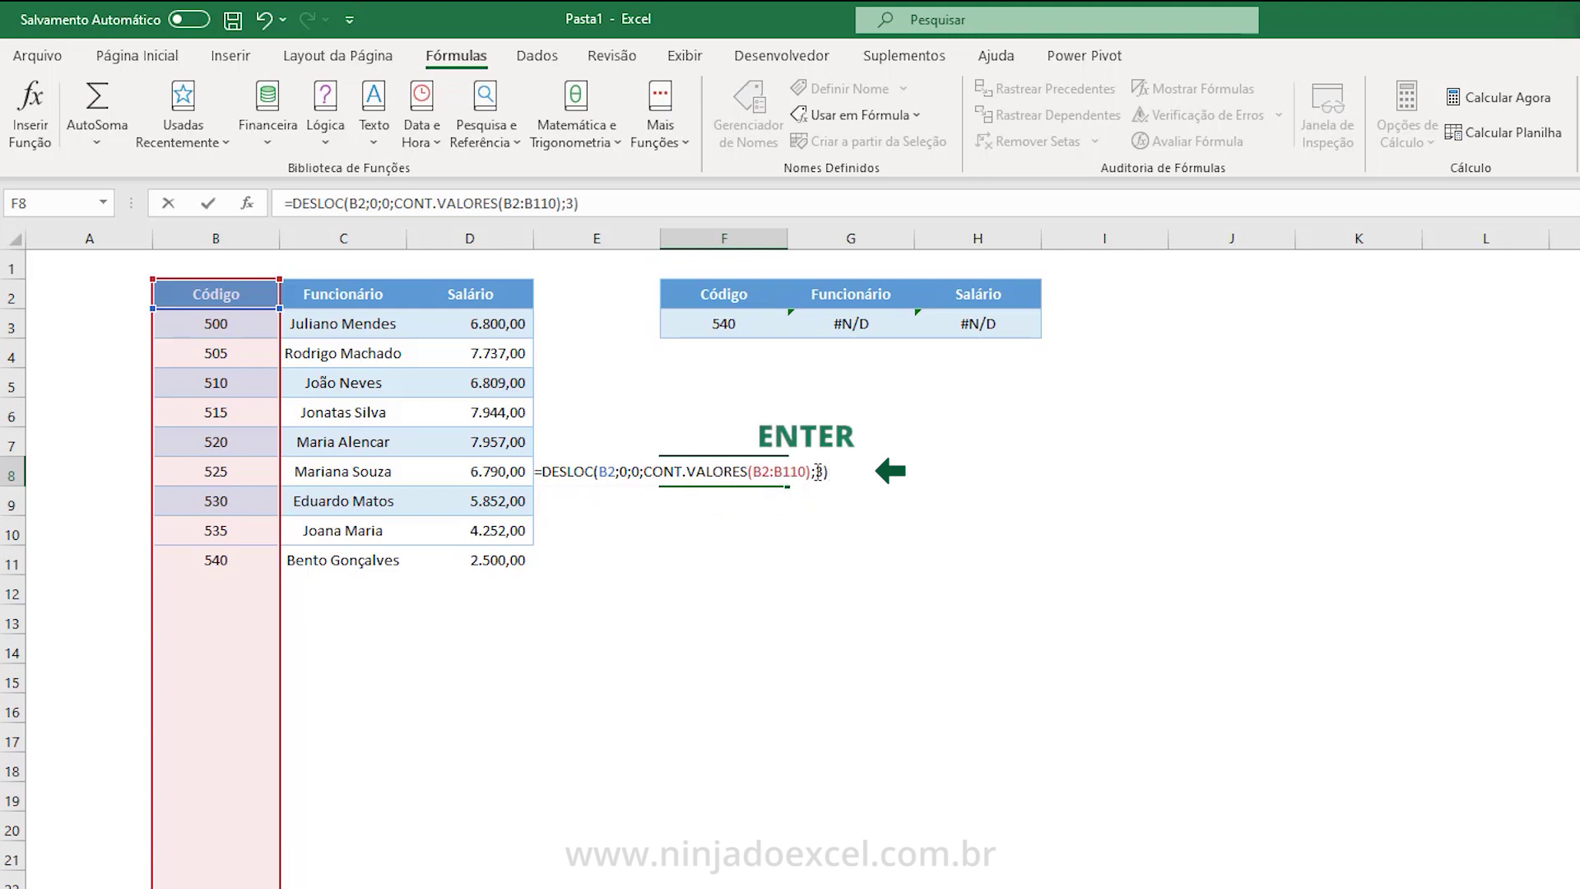
pyautogui.press('Return')
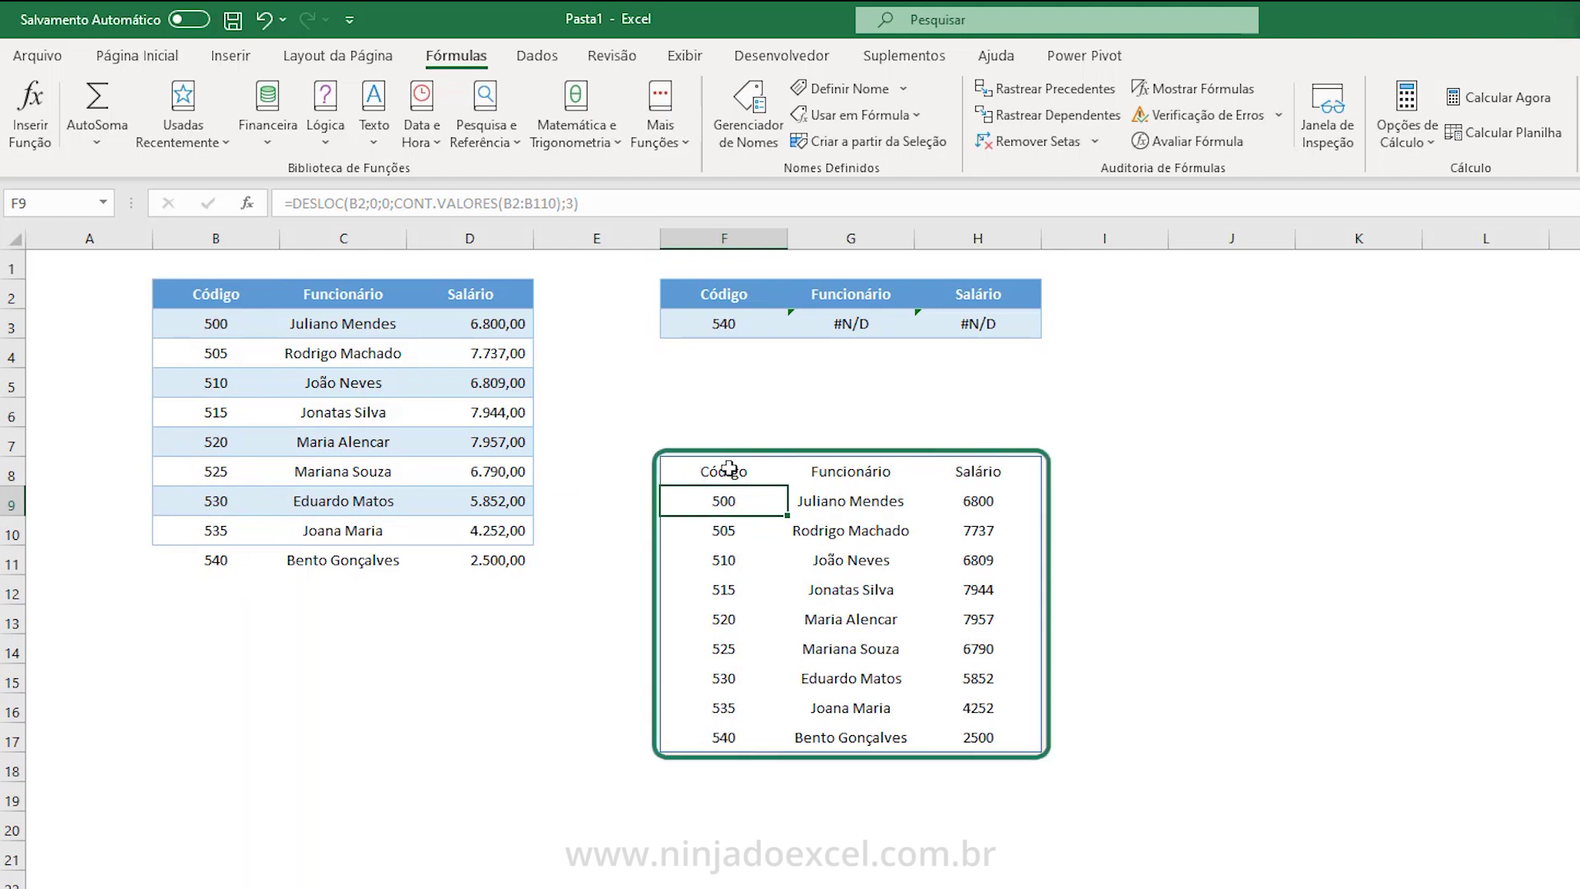
# Copy the DESLOC formula with absolute $B$2 and $B$2:$B$110 references, leaving F8 unchanged.
pyautogui.doubleClick(729, 472)
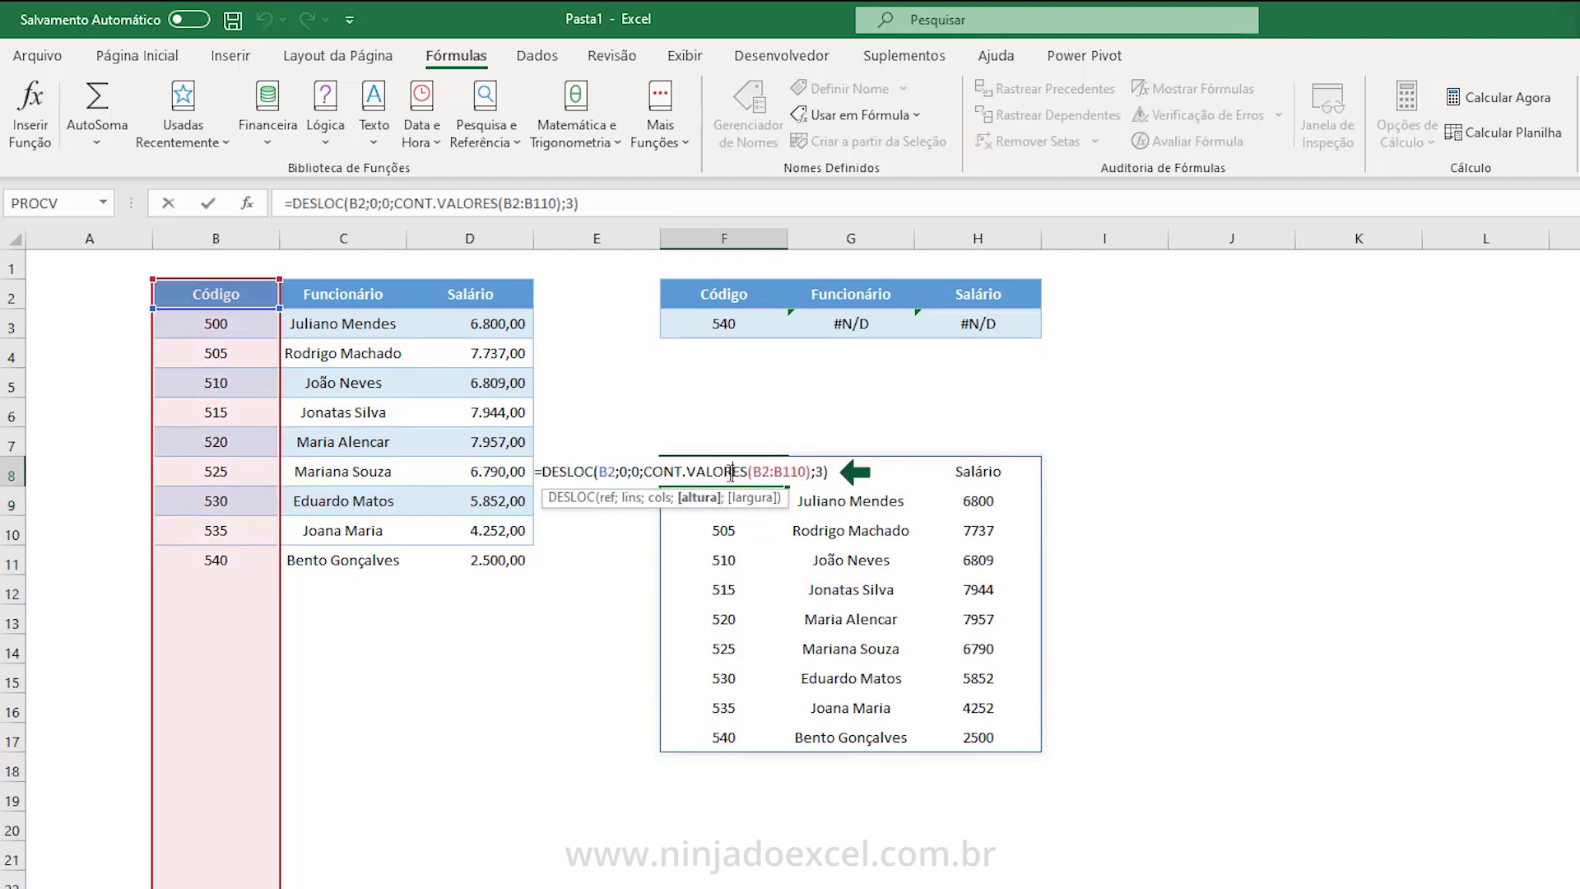
pyautogui.click(608, 471)
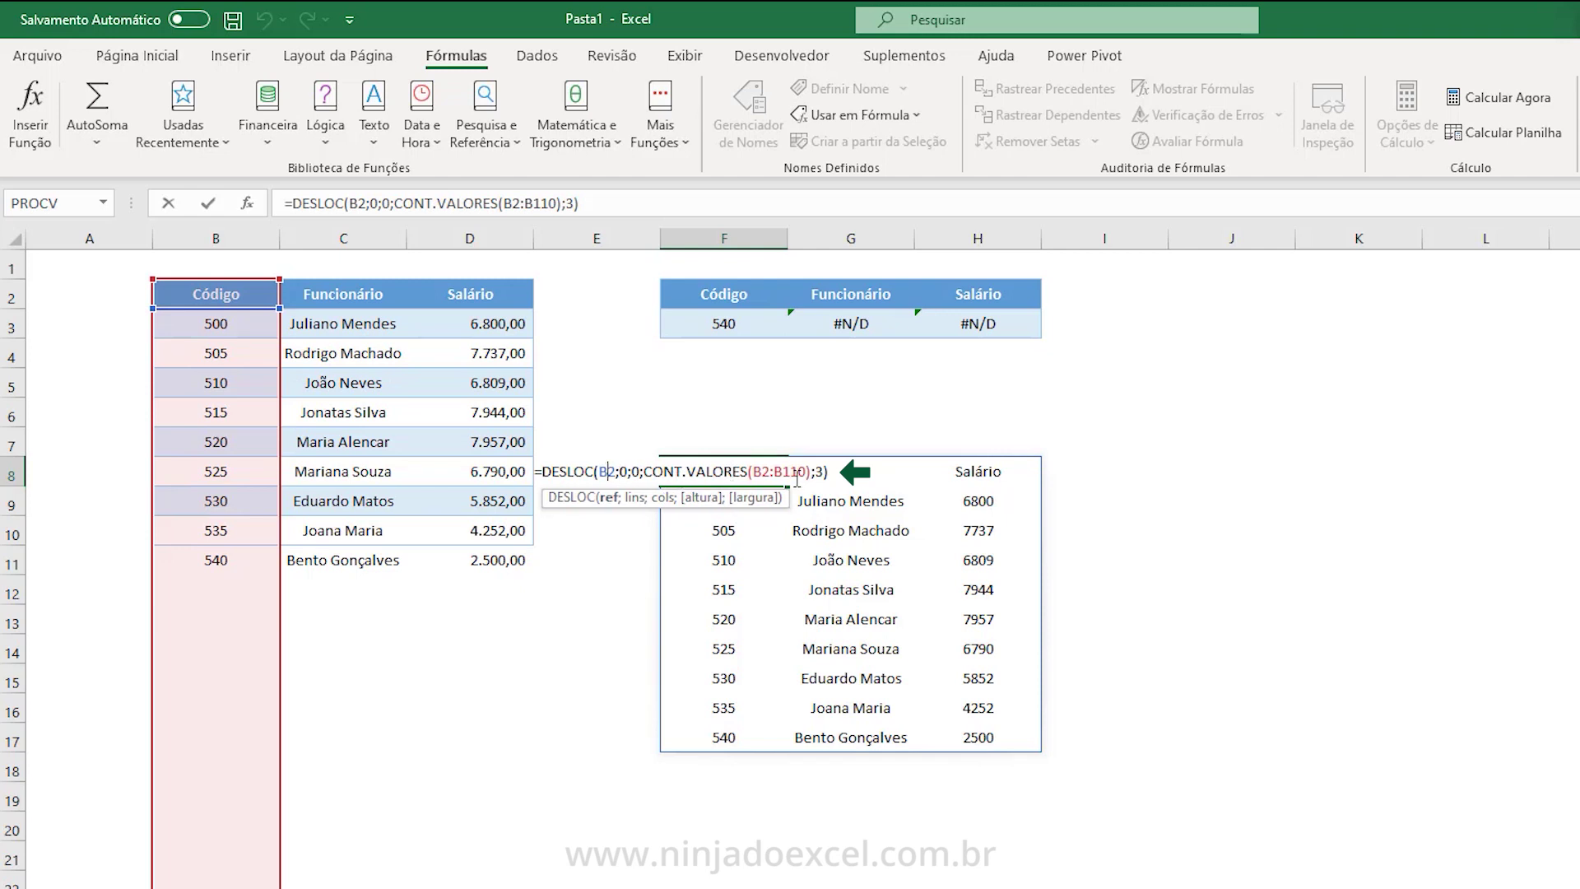
pyautogui.press('F4')
pyautogui.moveTo(769, 471); pyautogui.dragTo(810, 471)
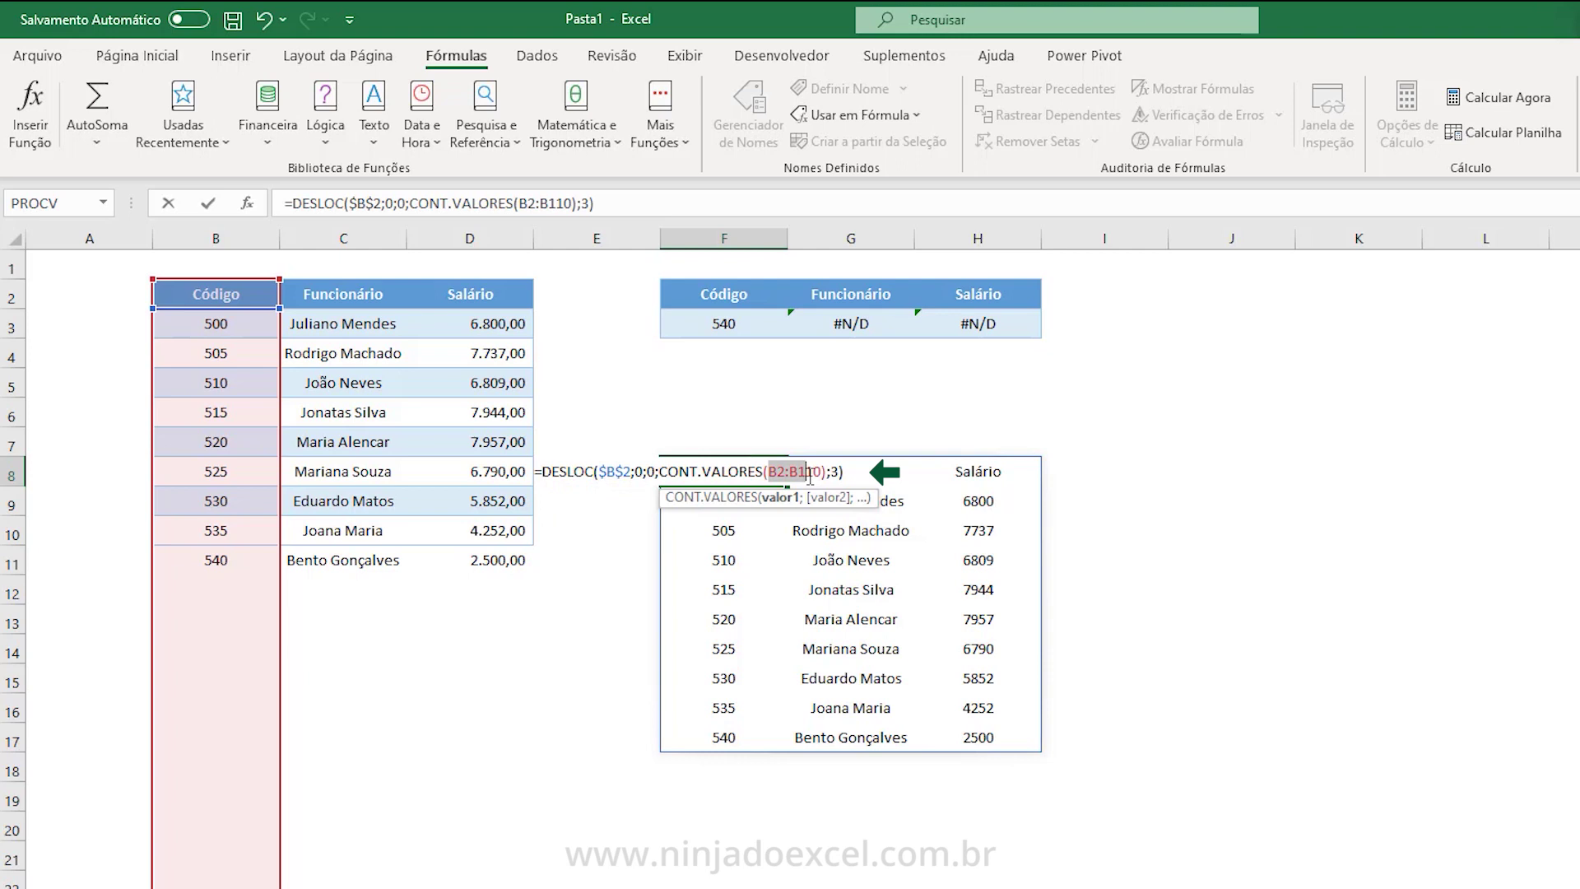
pyautogui.press('F4')
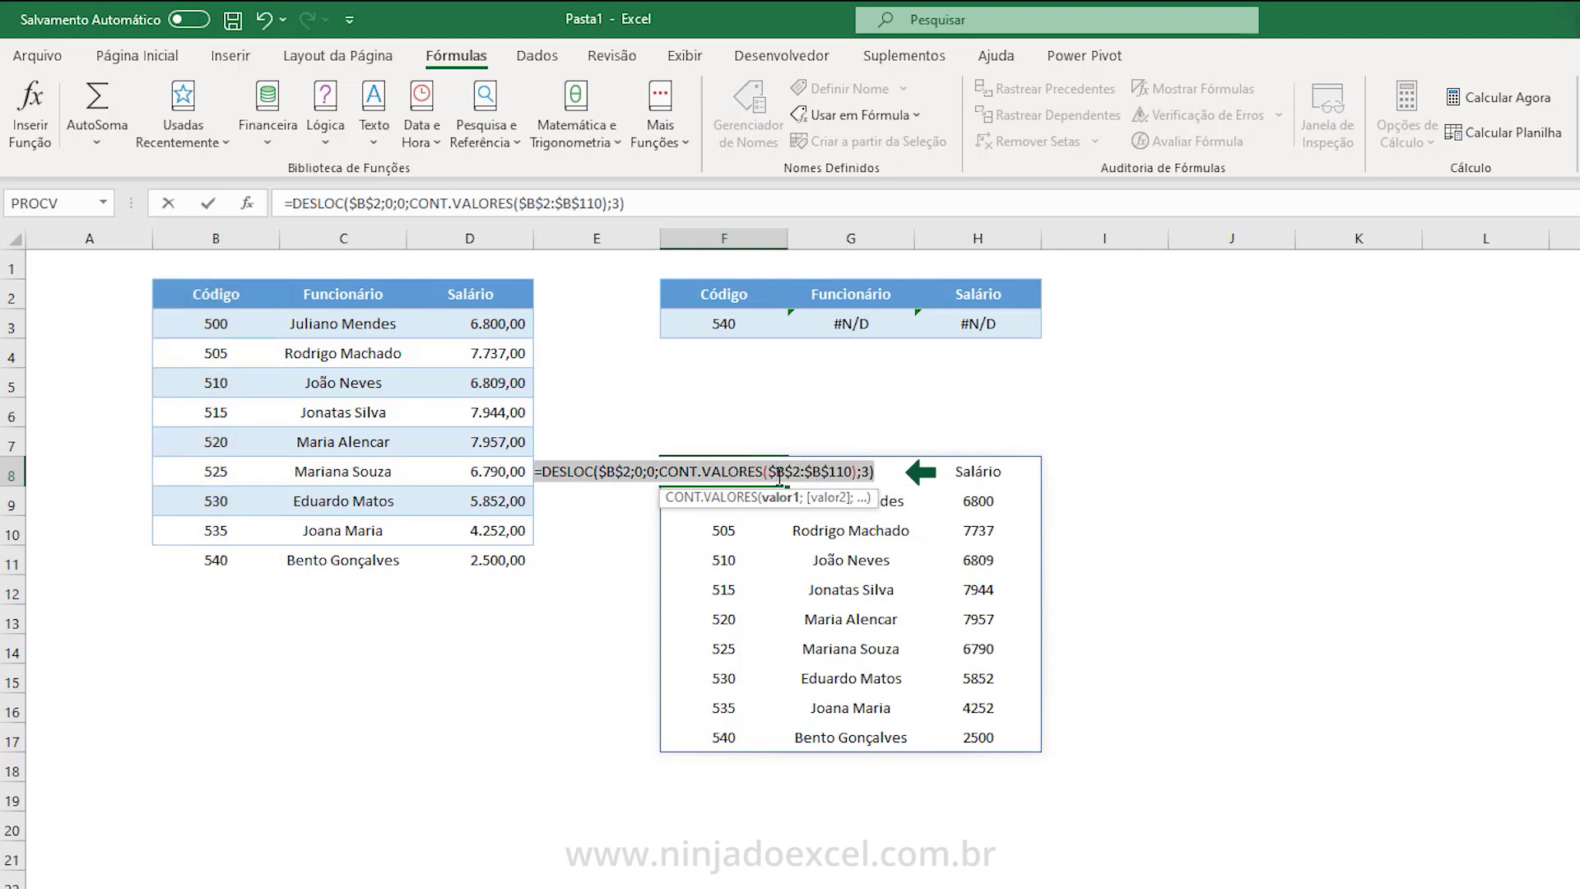
pyautogui.press('End')
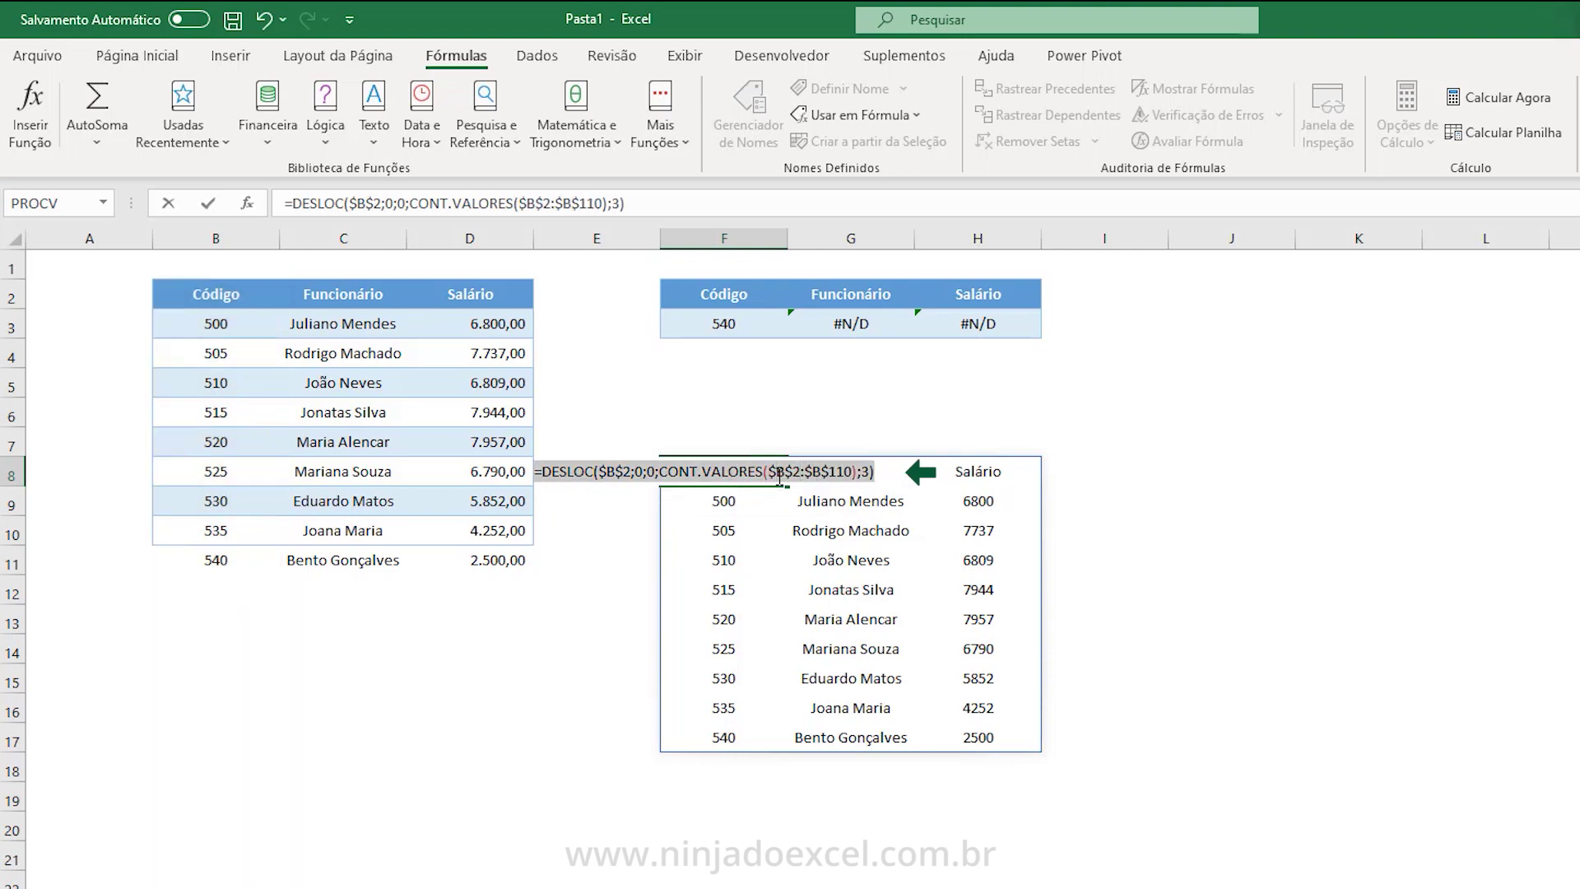
pyautogui.rightClick(780, 477)
pyautogui.click(889, 523)
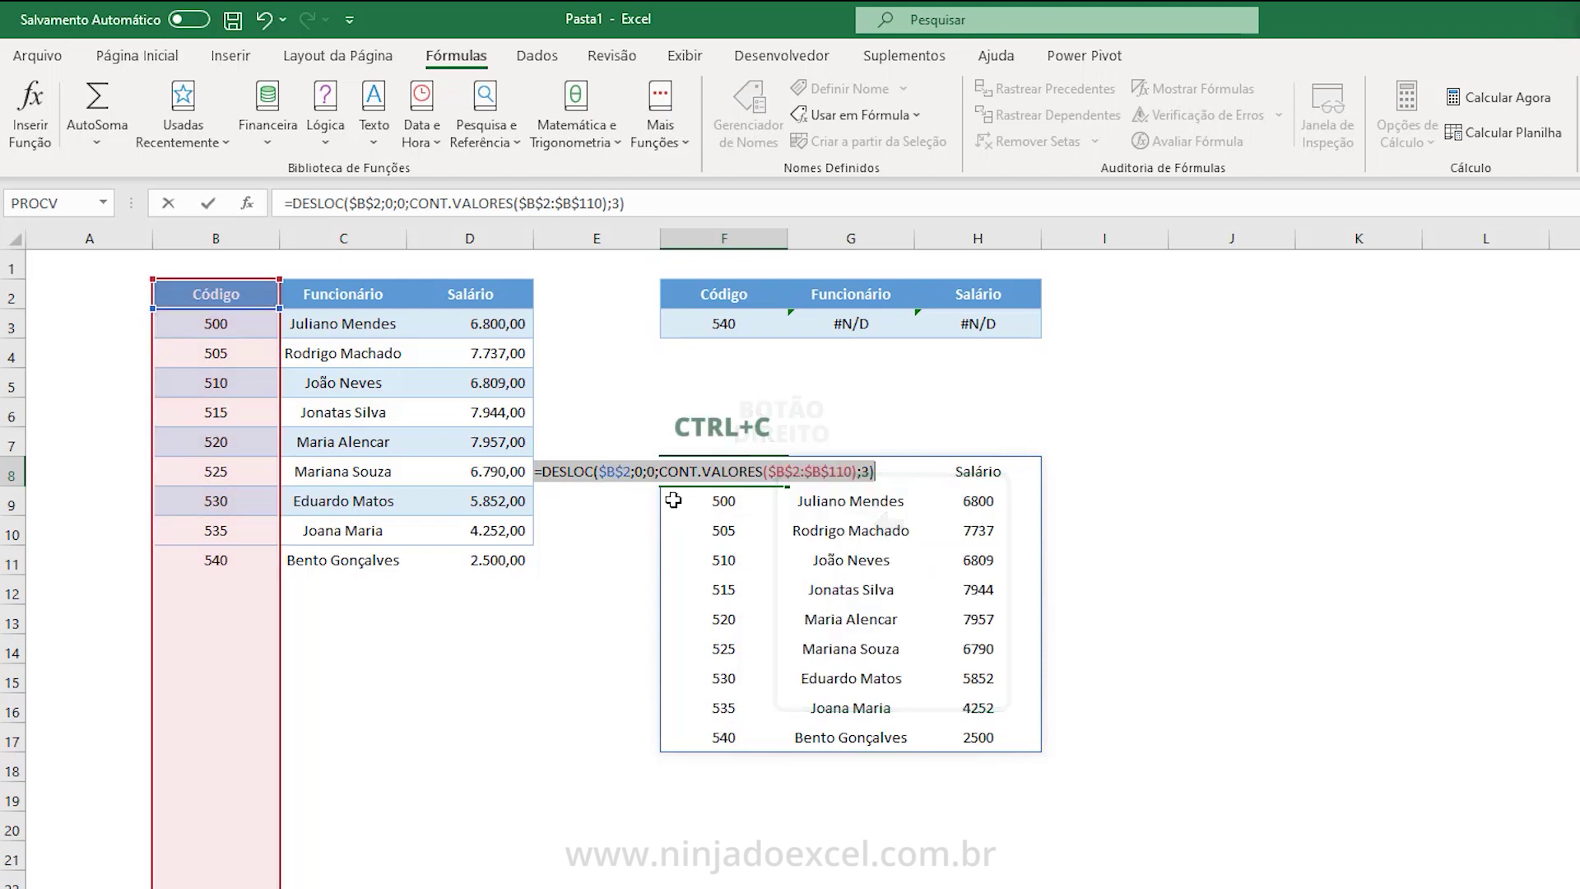
pyautogui.press('Escape')
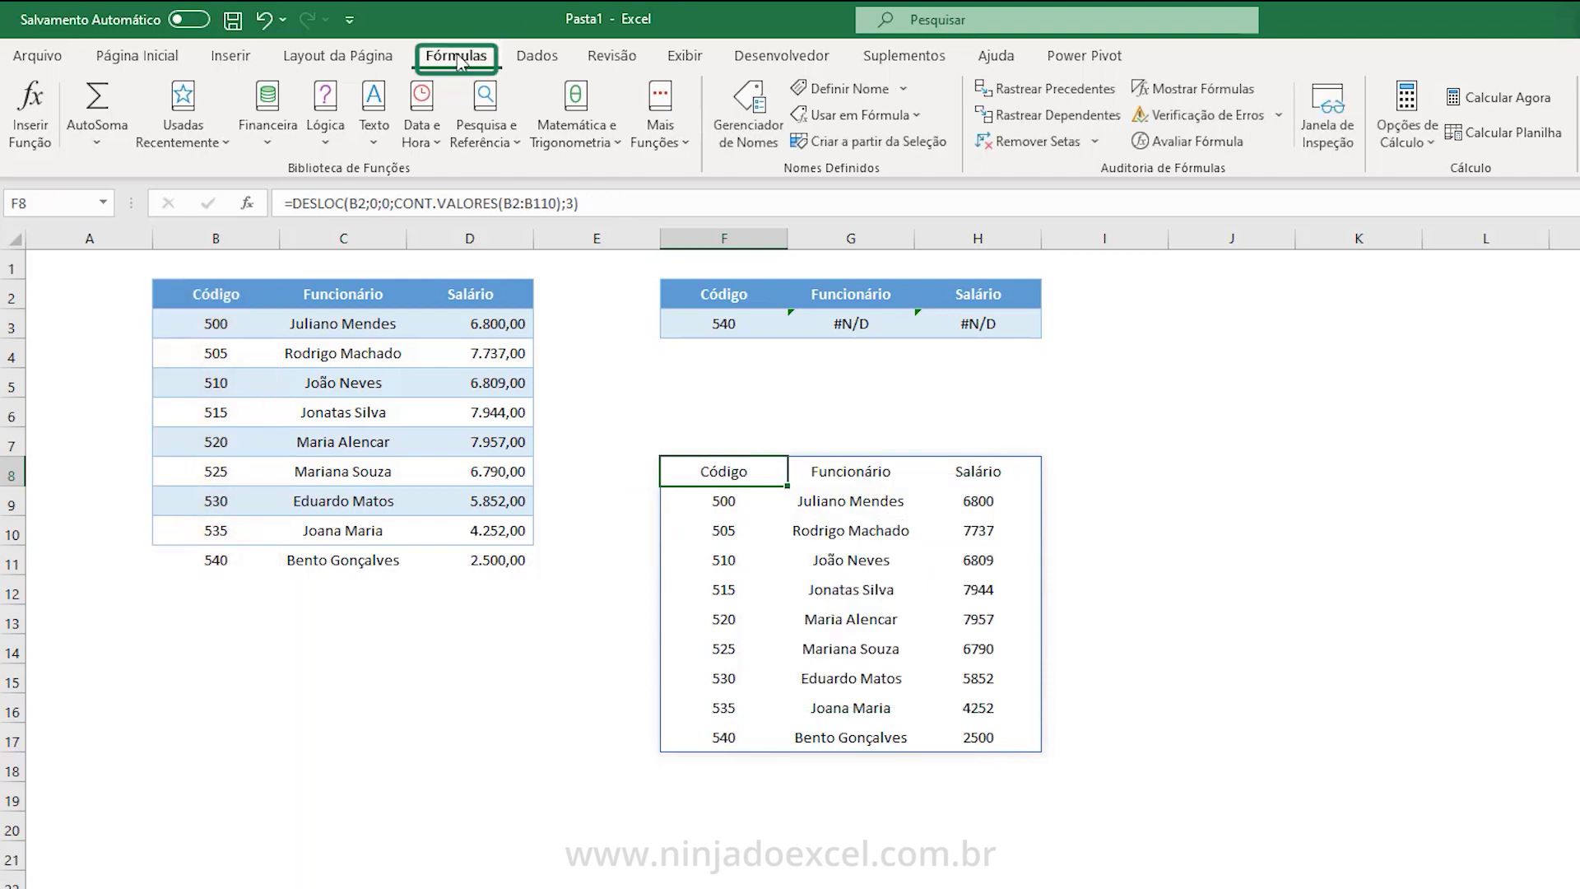
# Replace cadastro's B2:D10 reference with the copied DESLOC/CONT.VALORES formula in Name Manager.
pyautogui.click(748, 115)
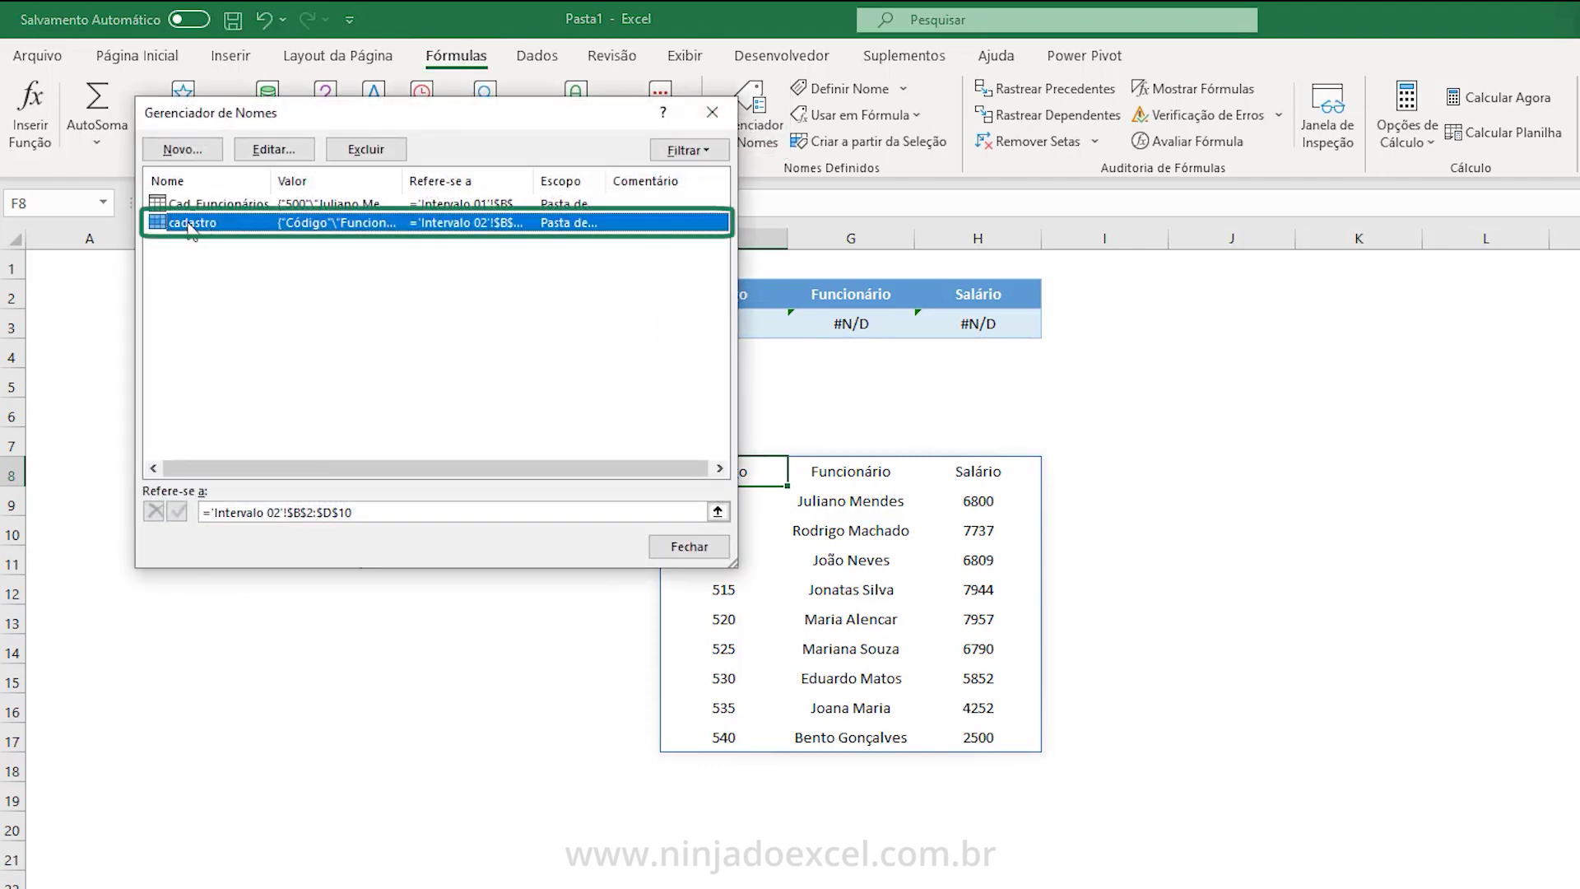
pyautogui.click(292, 154)
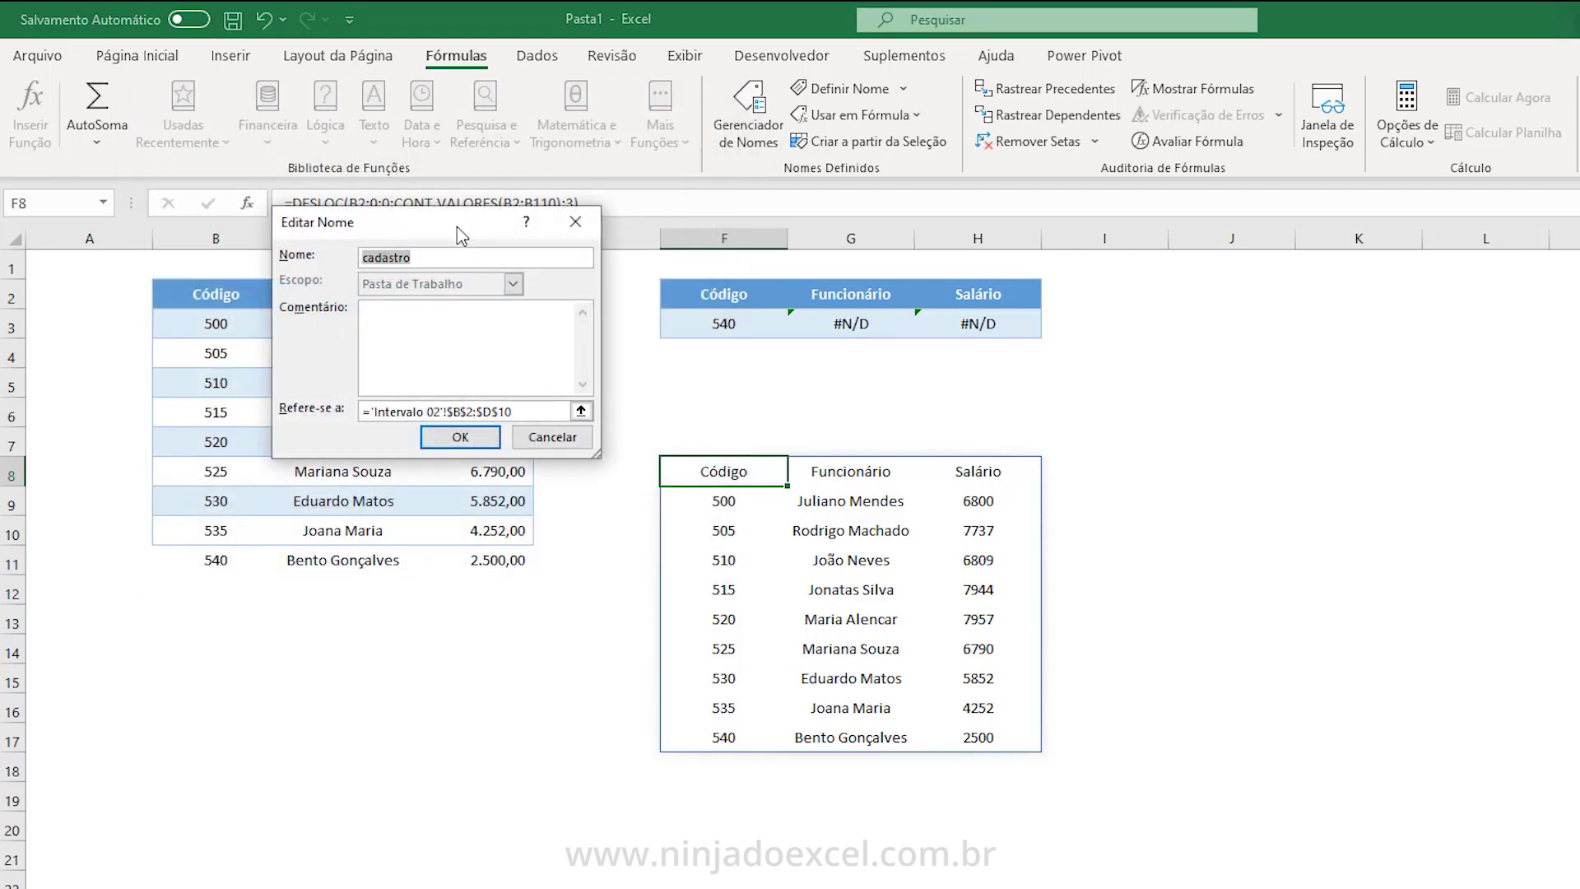
pyautogui.moveTo(457, 225); pyautogui.dragTo(1005, 296)
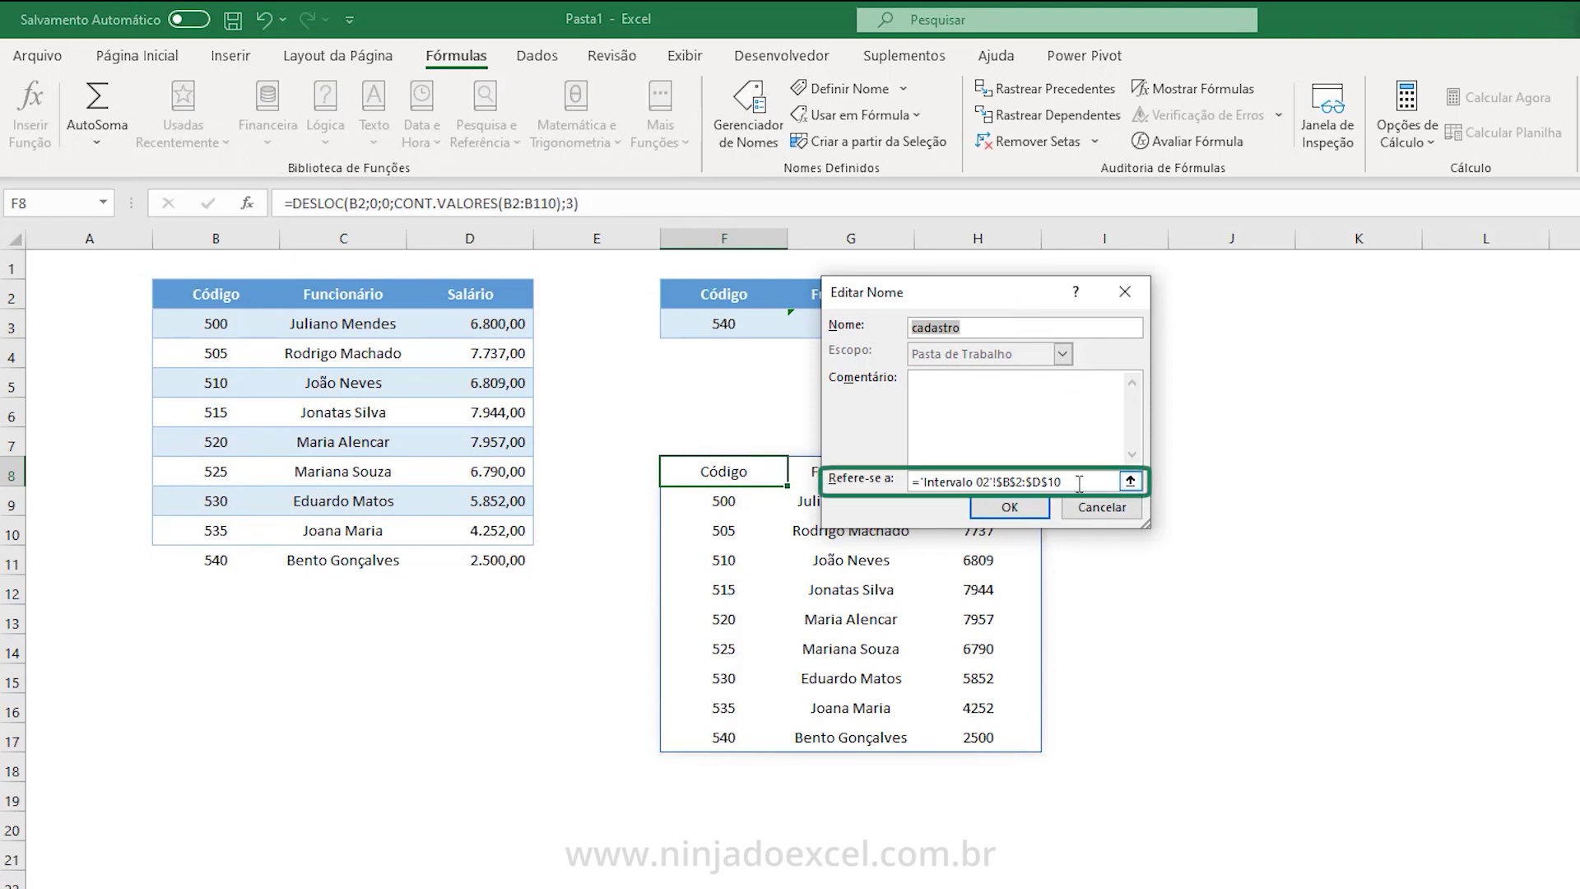
pyautogui.click(1079, 483)
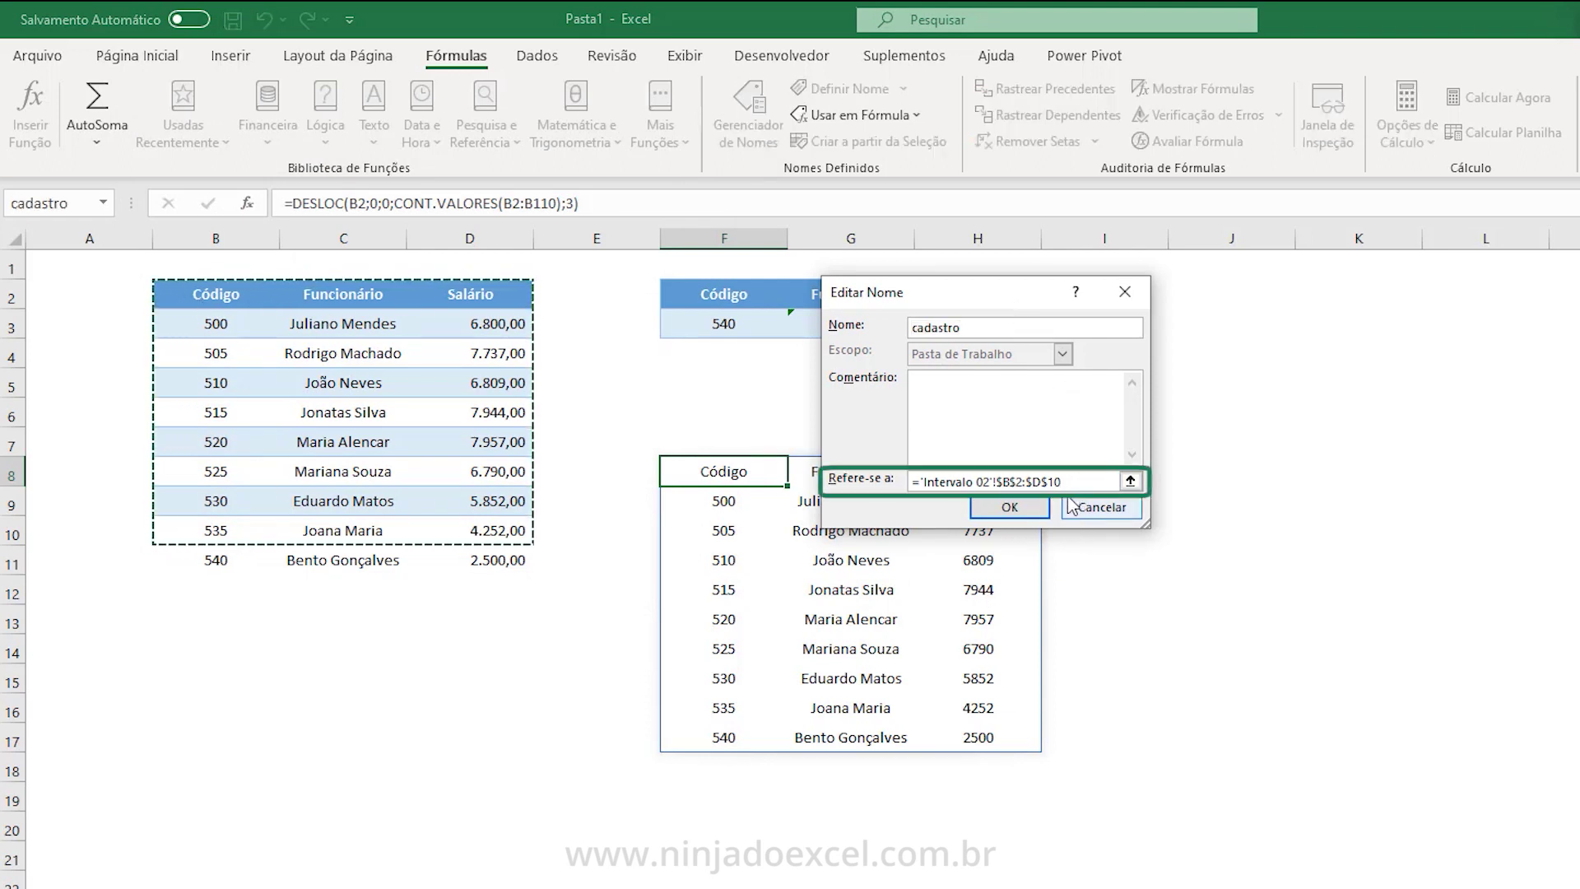
pyautogui.moveTo(1069, 481); pyautogui.dragTo(847, 479)
pyautogui.press('Delete')
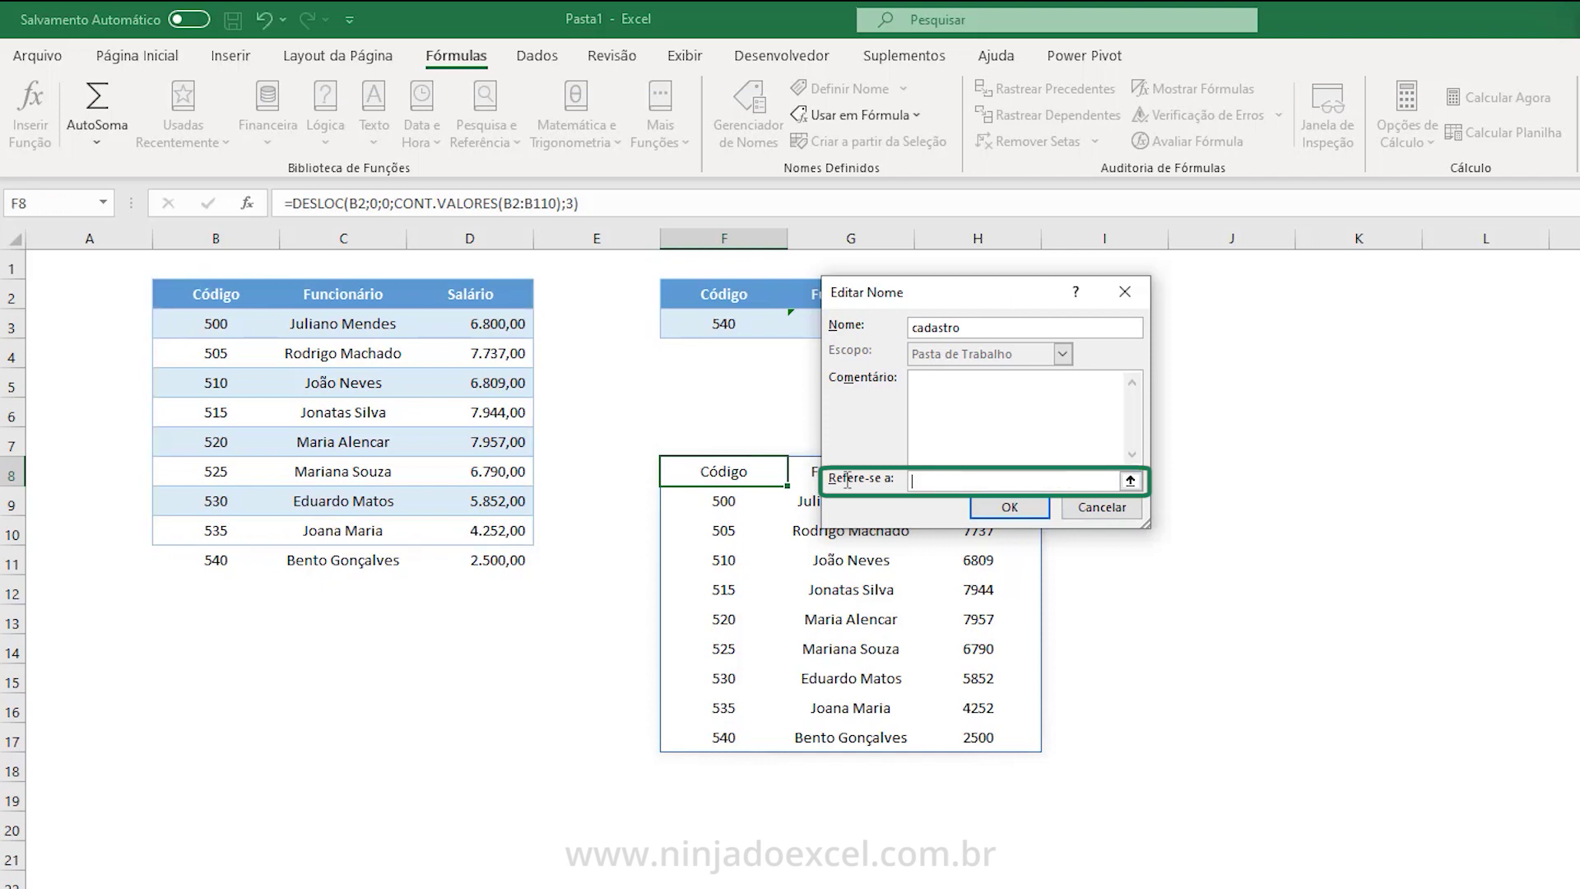
pyautogui.hotkey('ctrl', 'v')
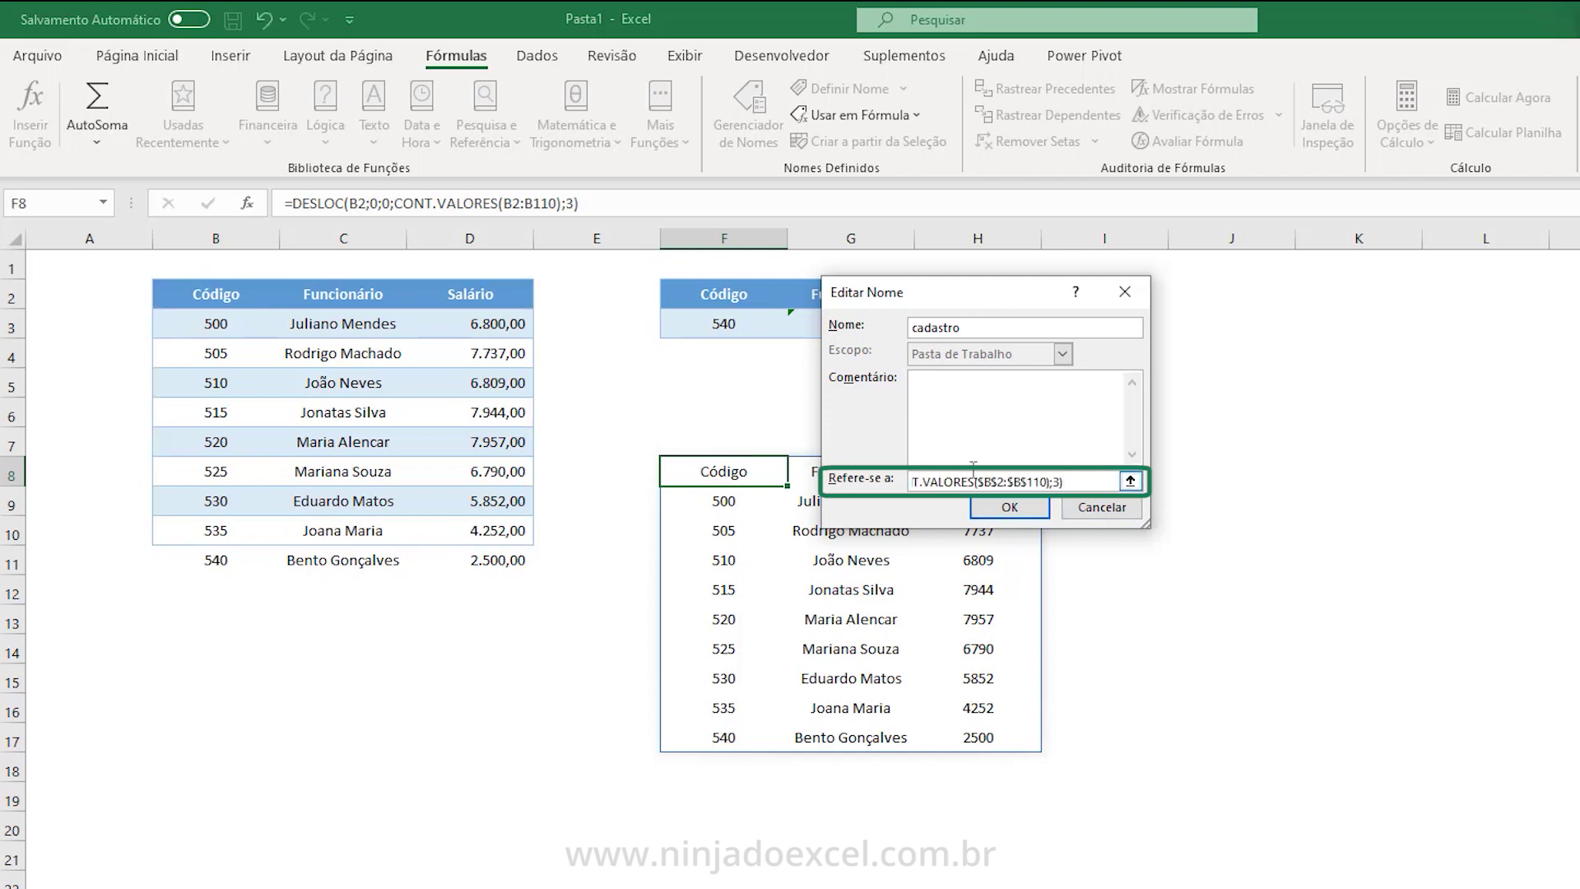
pyautogui.click(1033, 517)
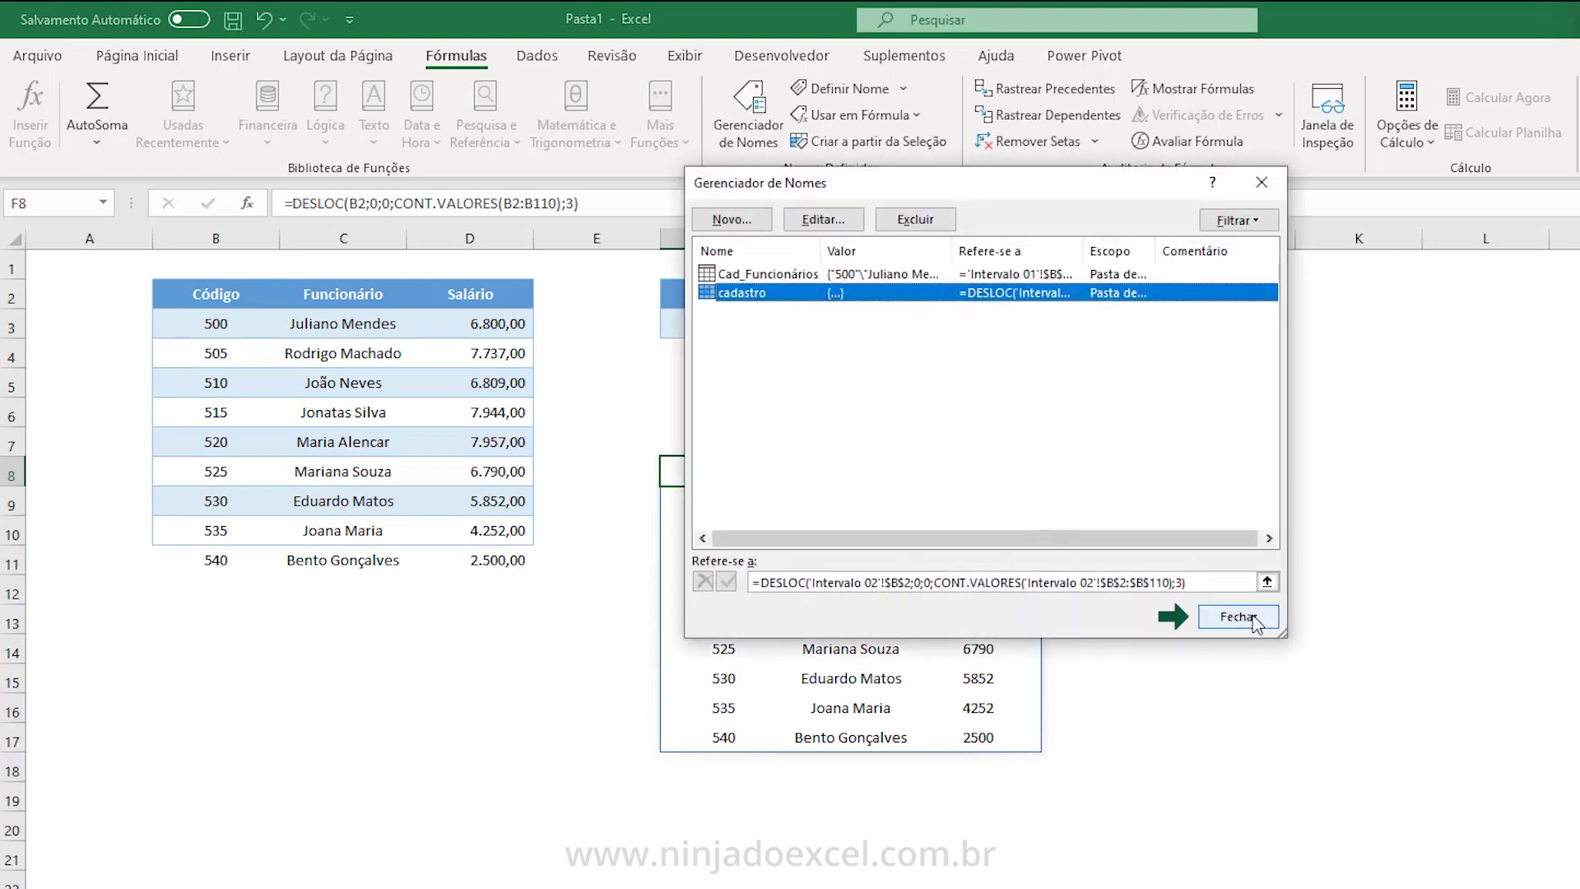
pyautogui.click(1252, 618)
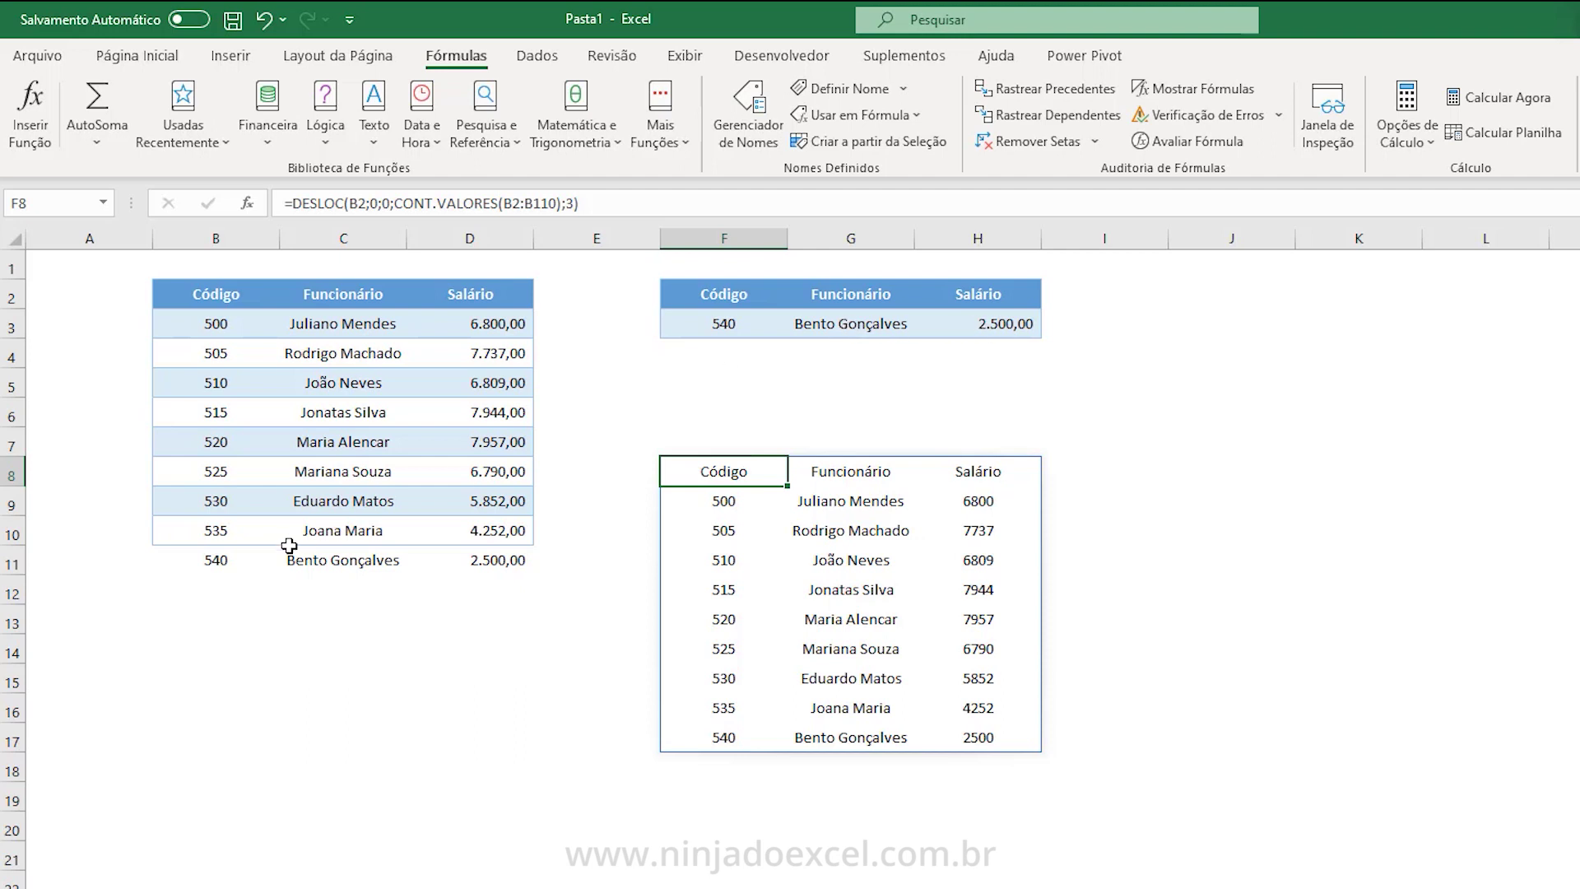
# Add employee 545 with the employee's name and salary 3600 in row 12.
pyautogui.click(224, 570)
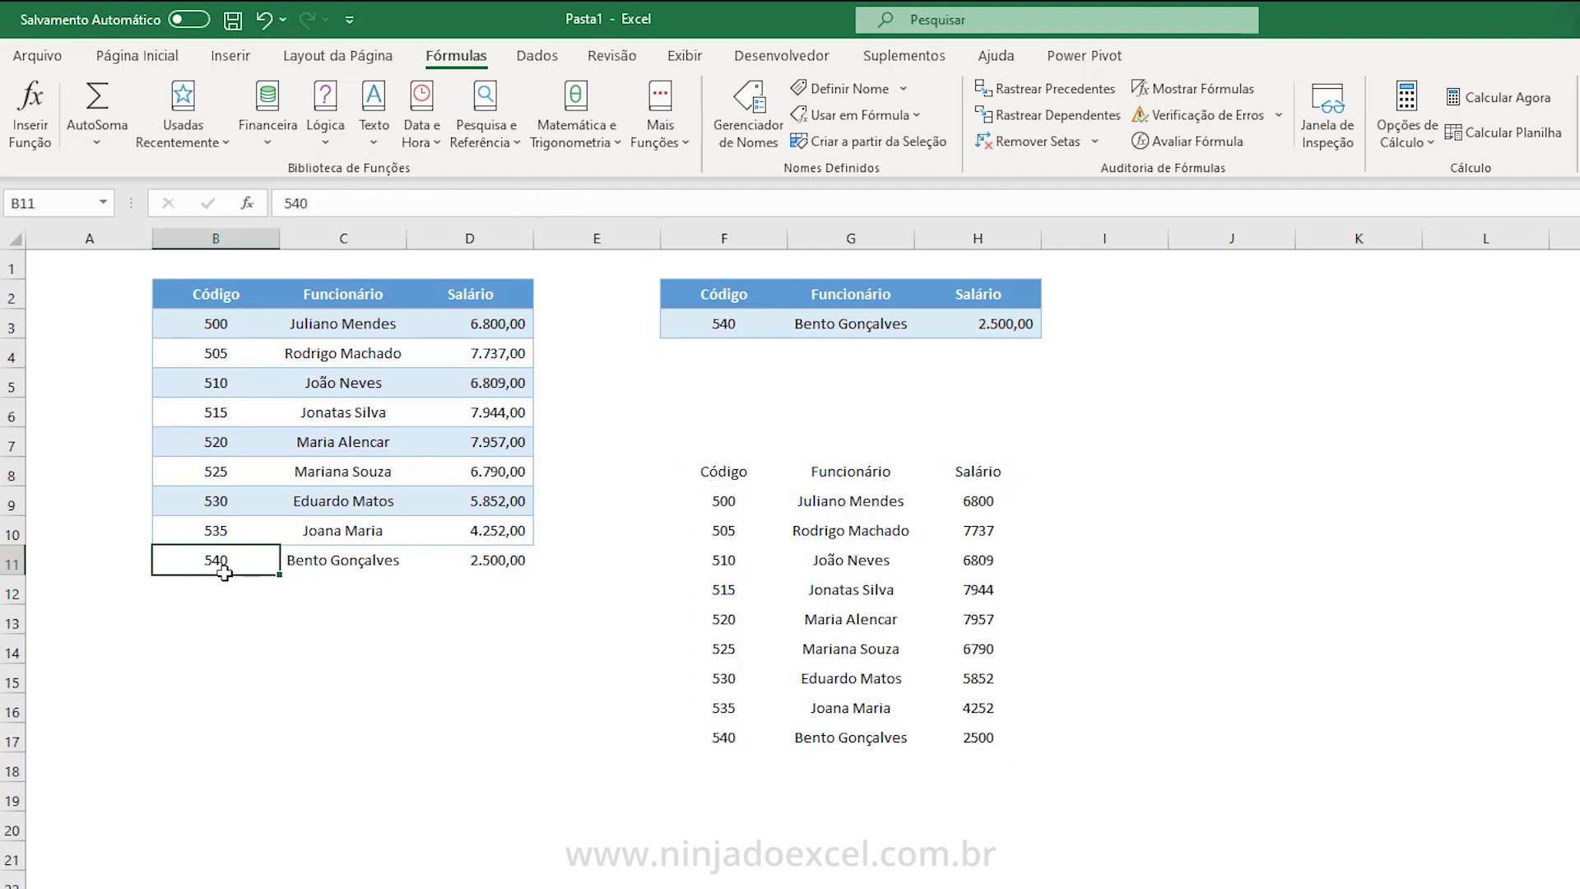
pyautogui.click(736, 759)
pyautogui.click(819, 610)
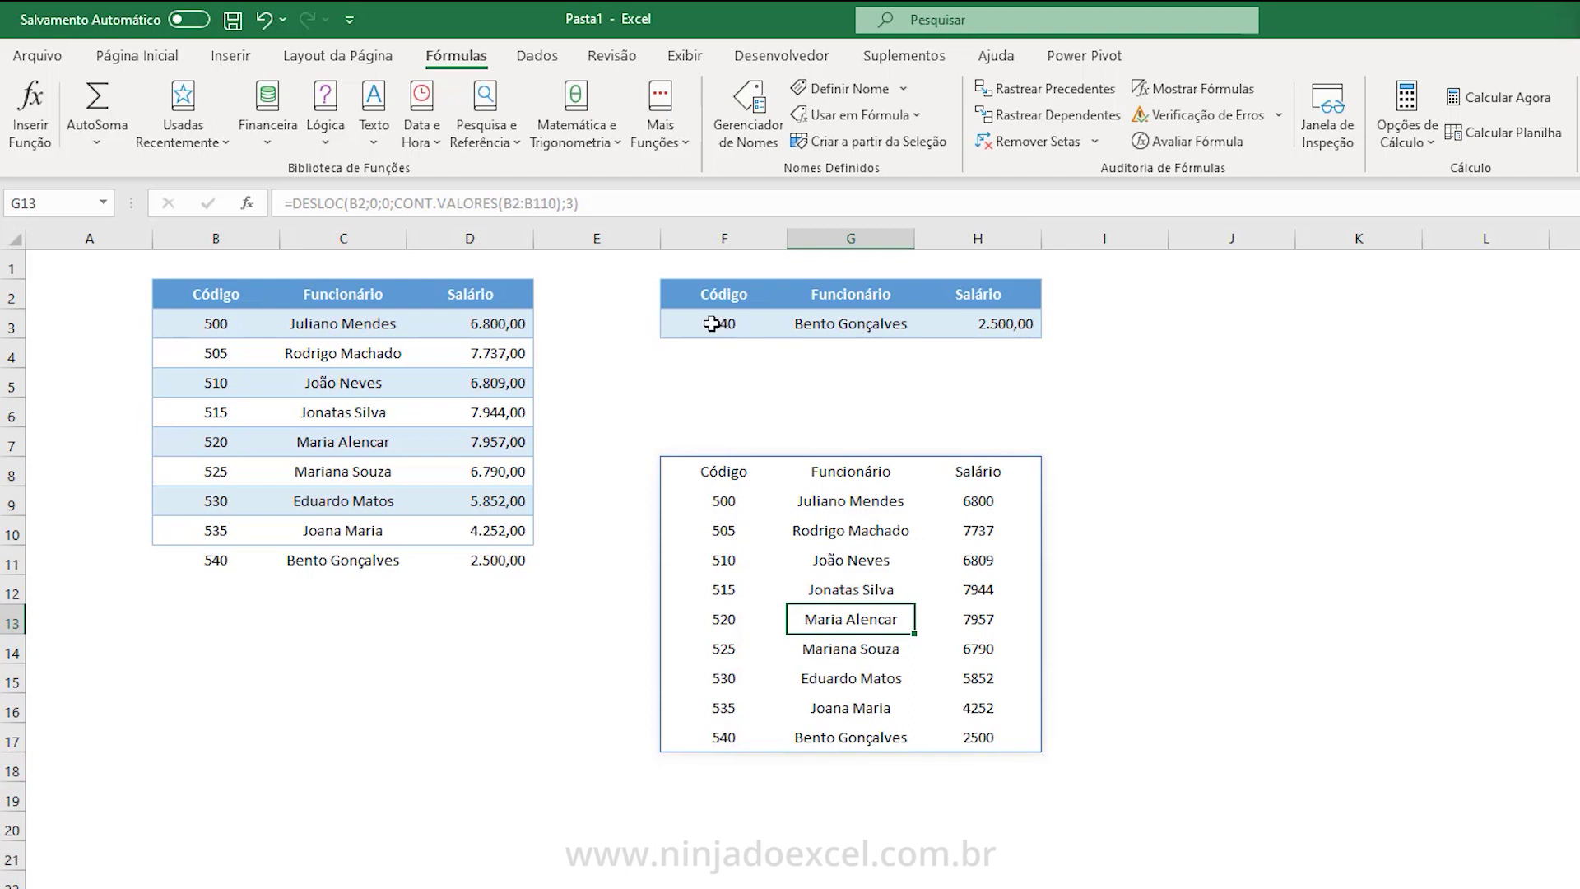
pyautogui.moveTo(722, 329); pyautogui.dragTo(947, 326)
pyautogui.click(193, 596)
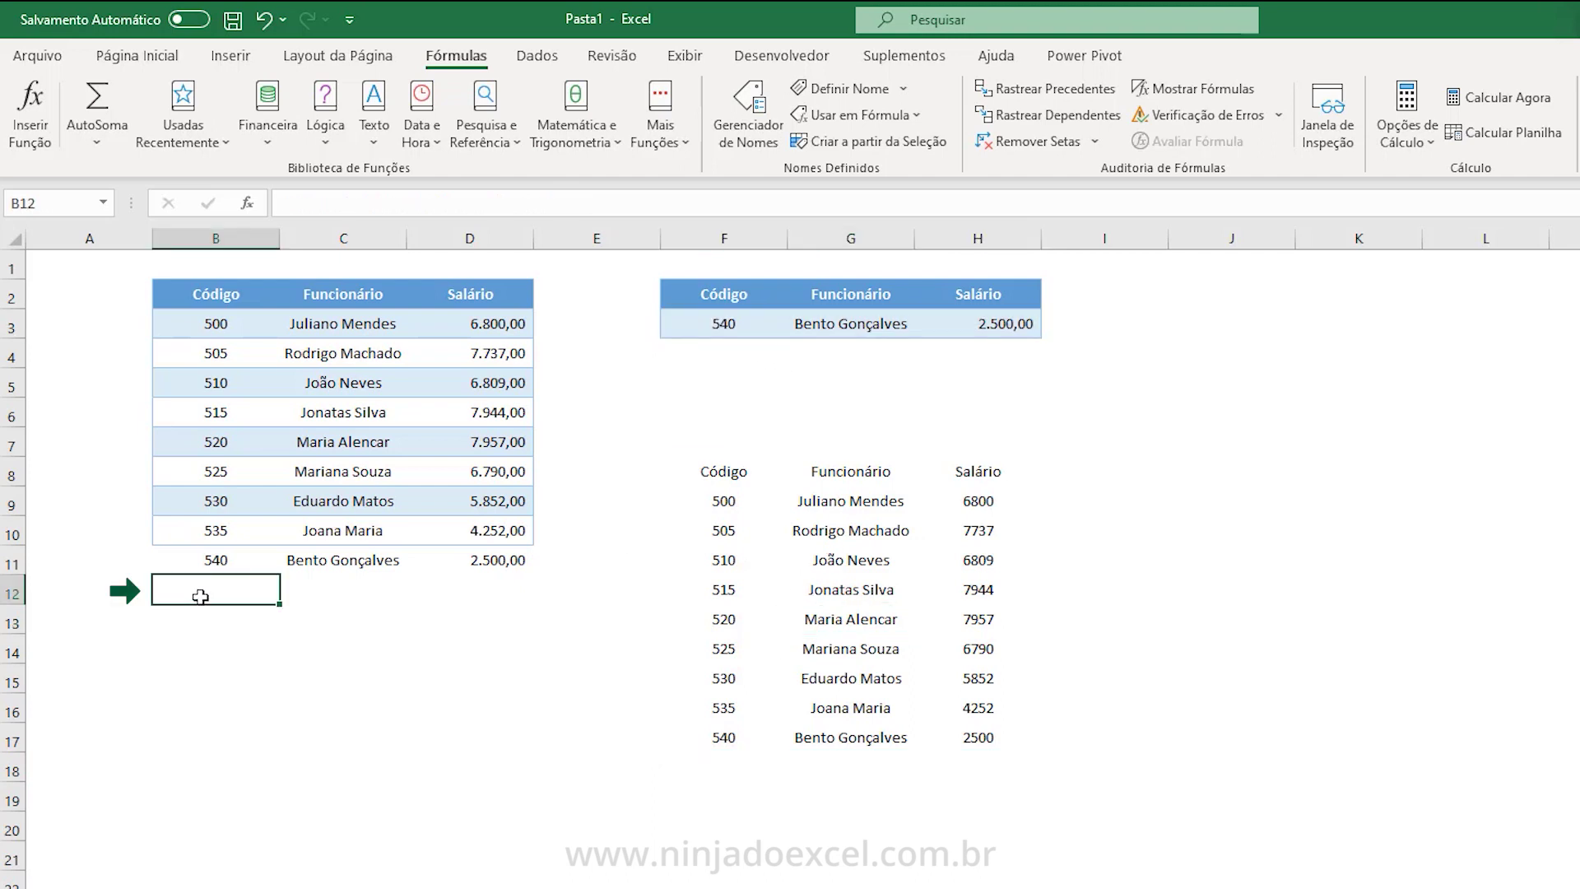
pyautogui.write('545')
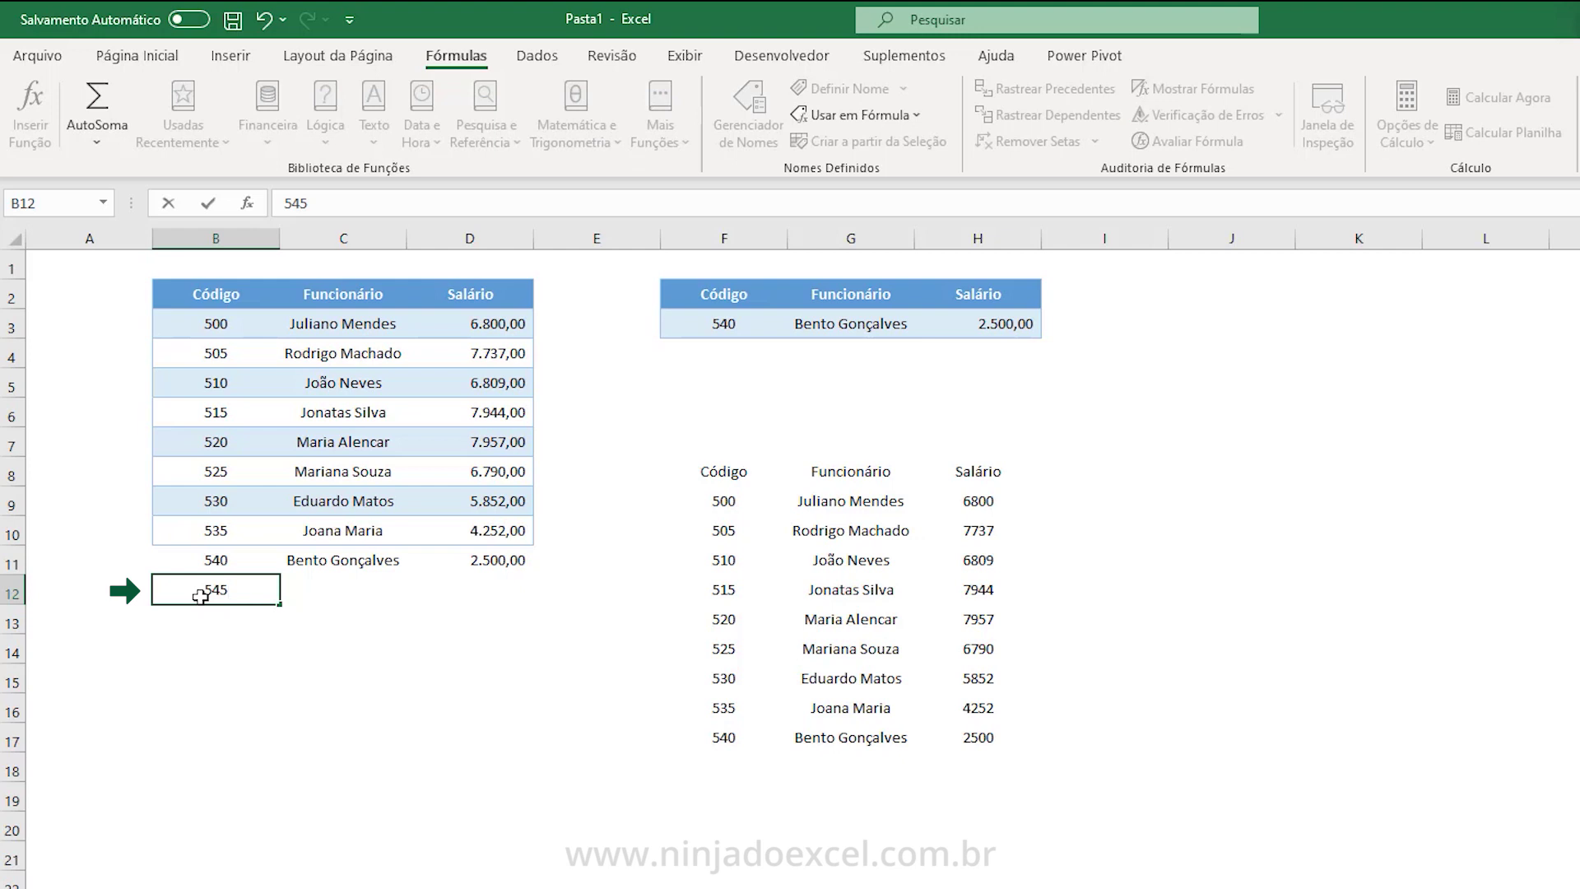
pyautogui.press('Tab')
pyautogui.write('M')
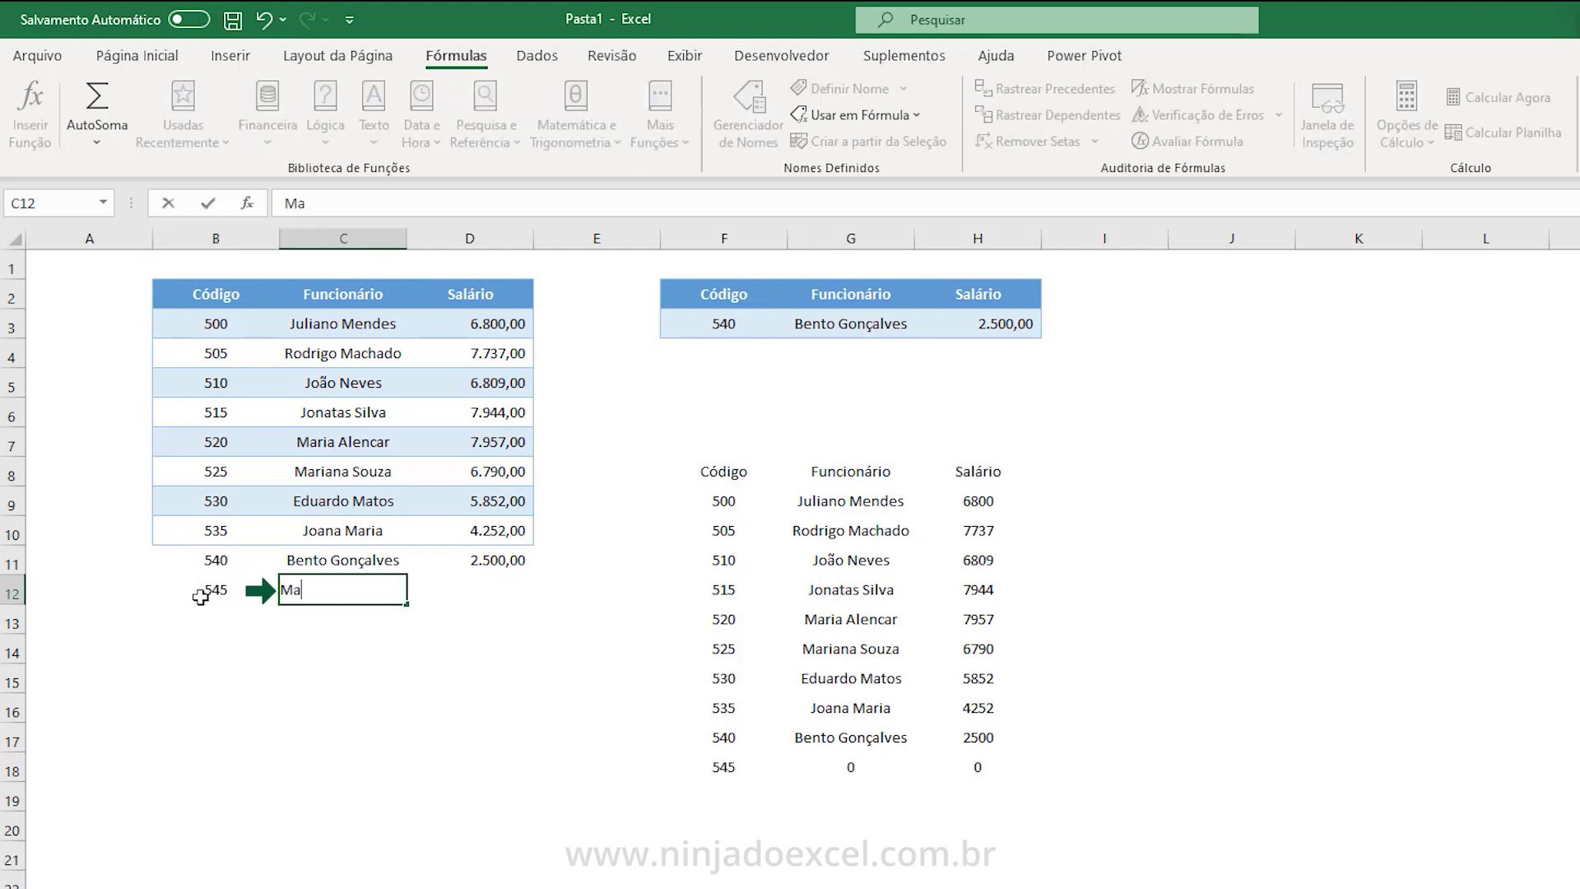
pyautogui.write('aria To')
pyautogui.write('rpo')
pyautogui.press('Tab')
pyautogui.write('36')
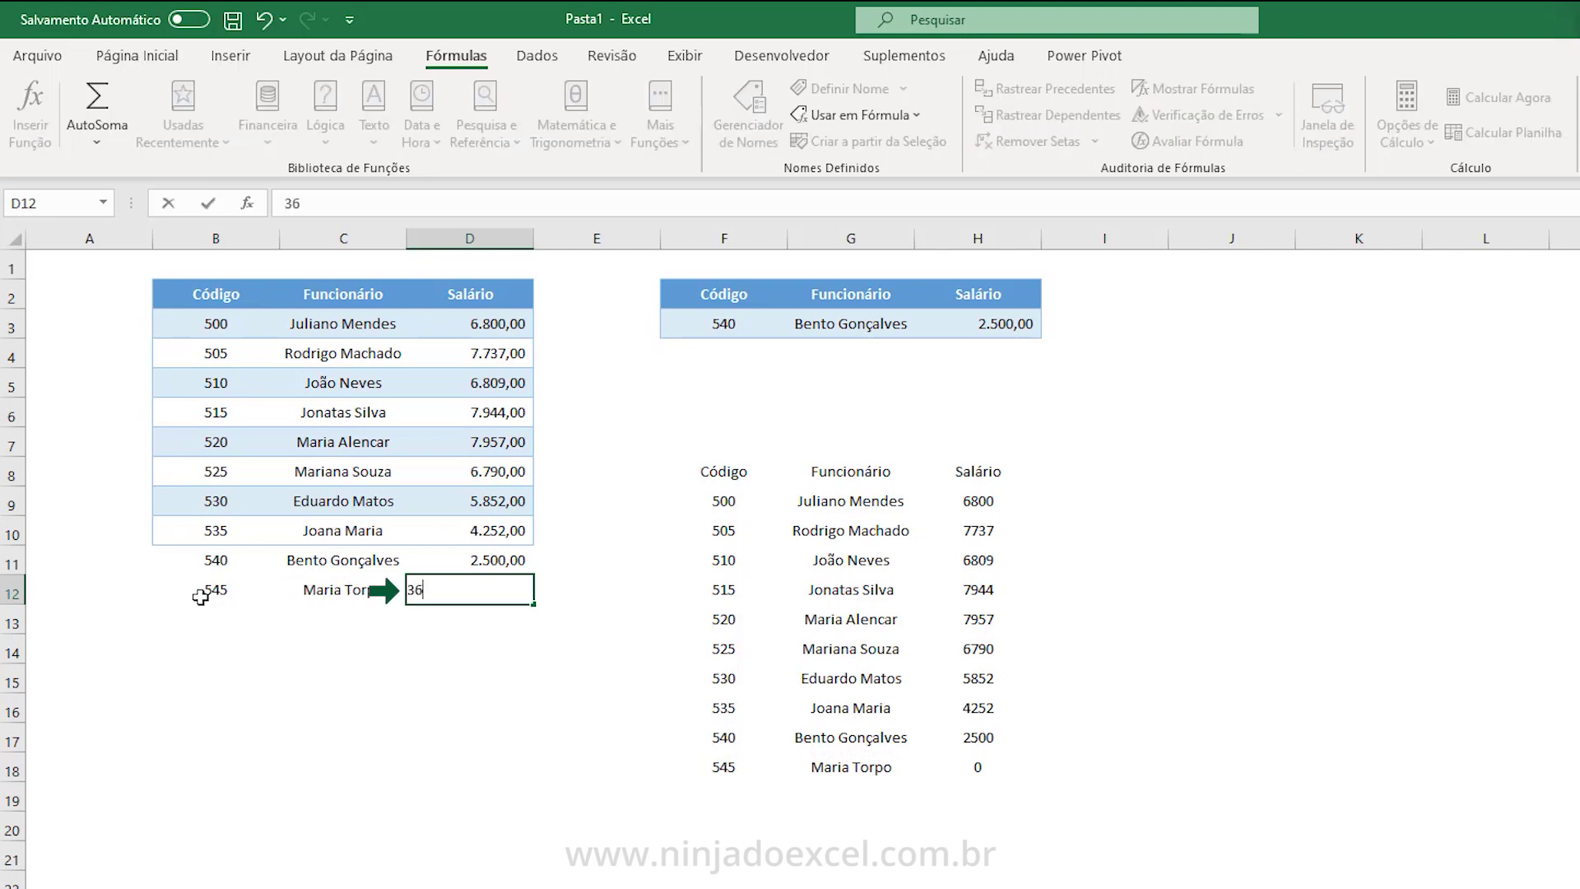
pyautogui.write('00')
pyautogui.click(720, 737)
# Look up code 545 in F3, returning the new employee's name and 3.600,00.
pyautogui.moveTo(708, 774); pyautogui.dragTo(959, 780)
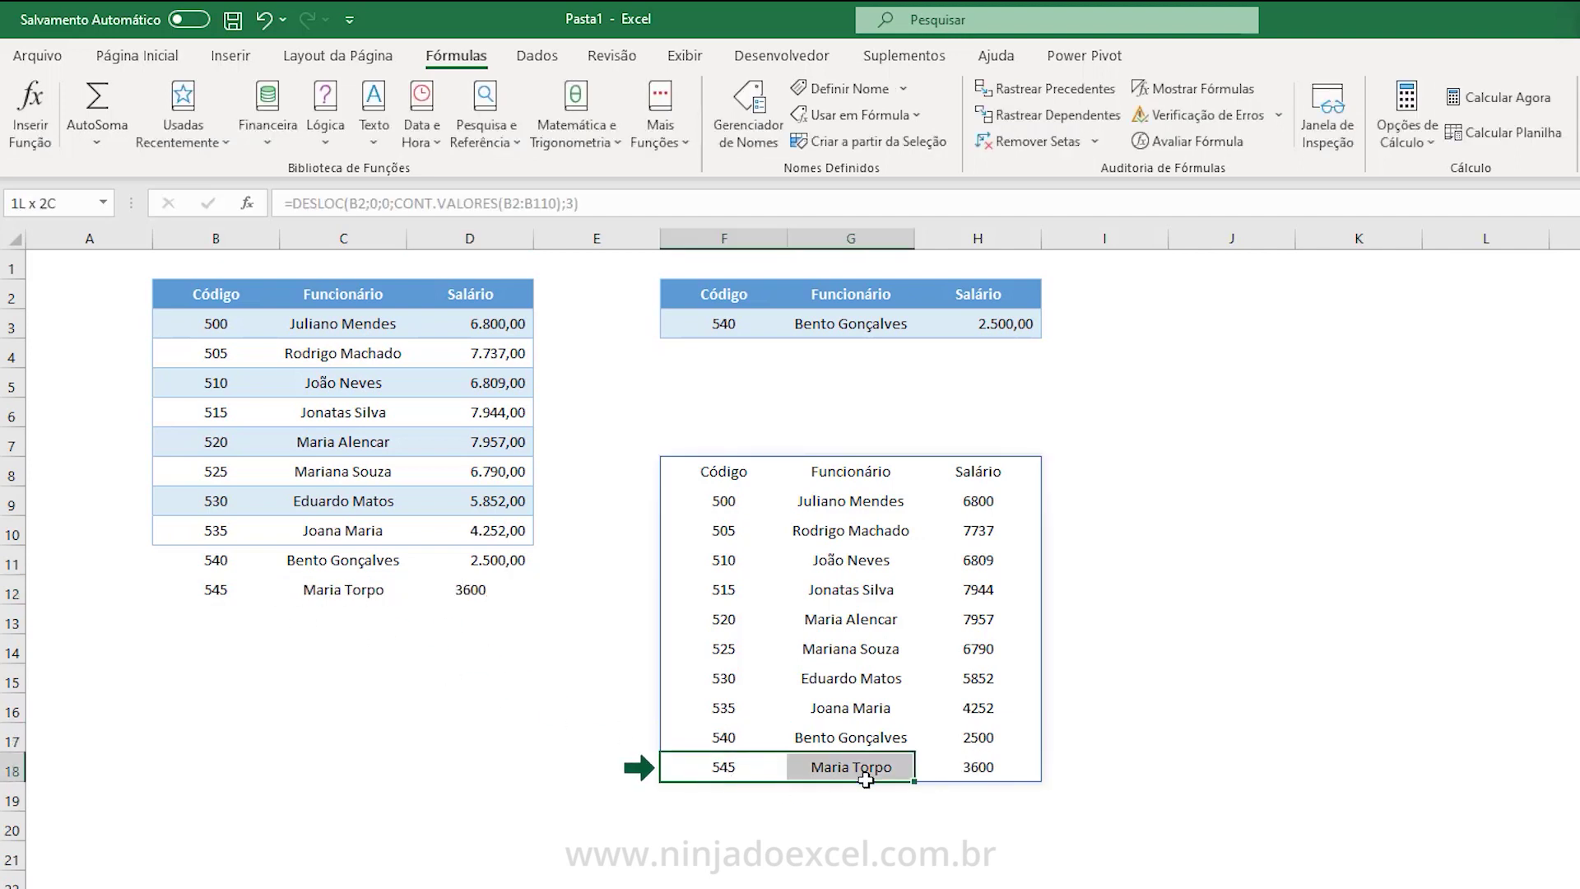
pyautogui.click(741, 329)
pyautogui.write('54')
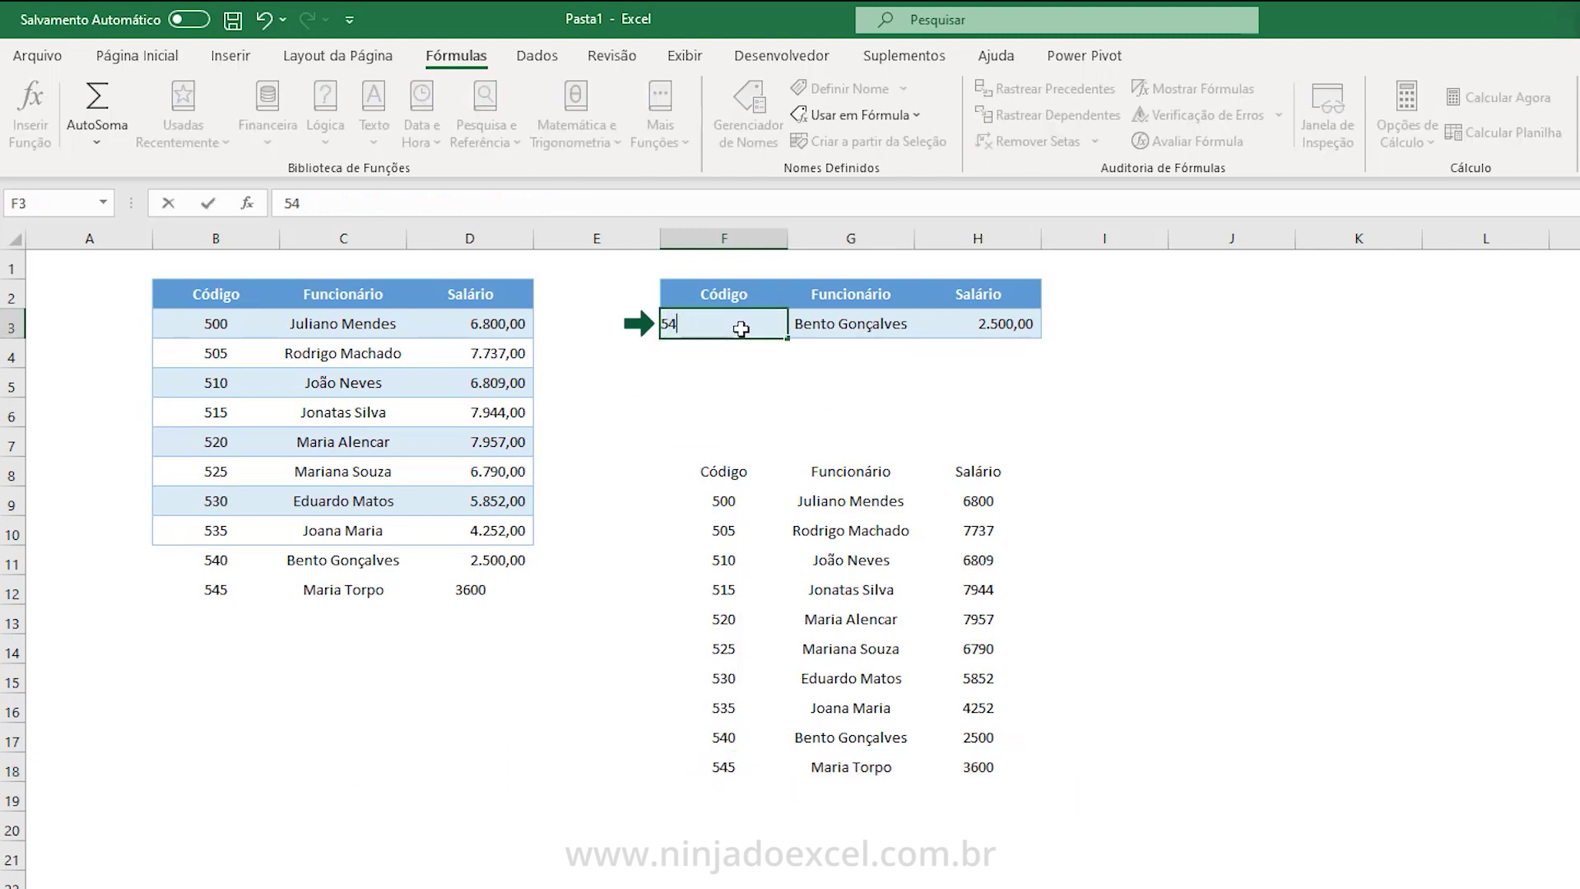
pyautogui.write('5')
pyautogui.press('Tab')
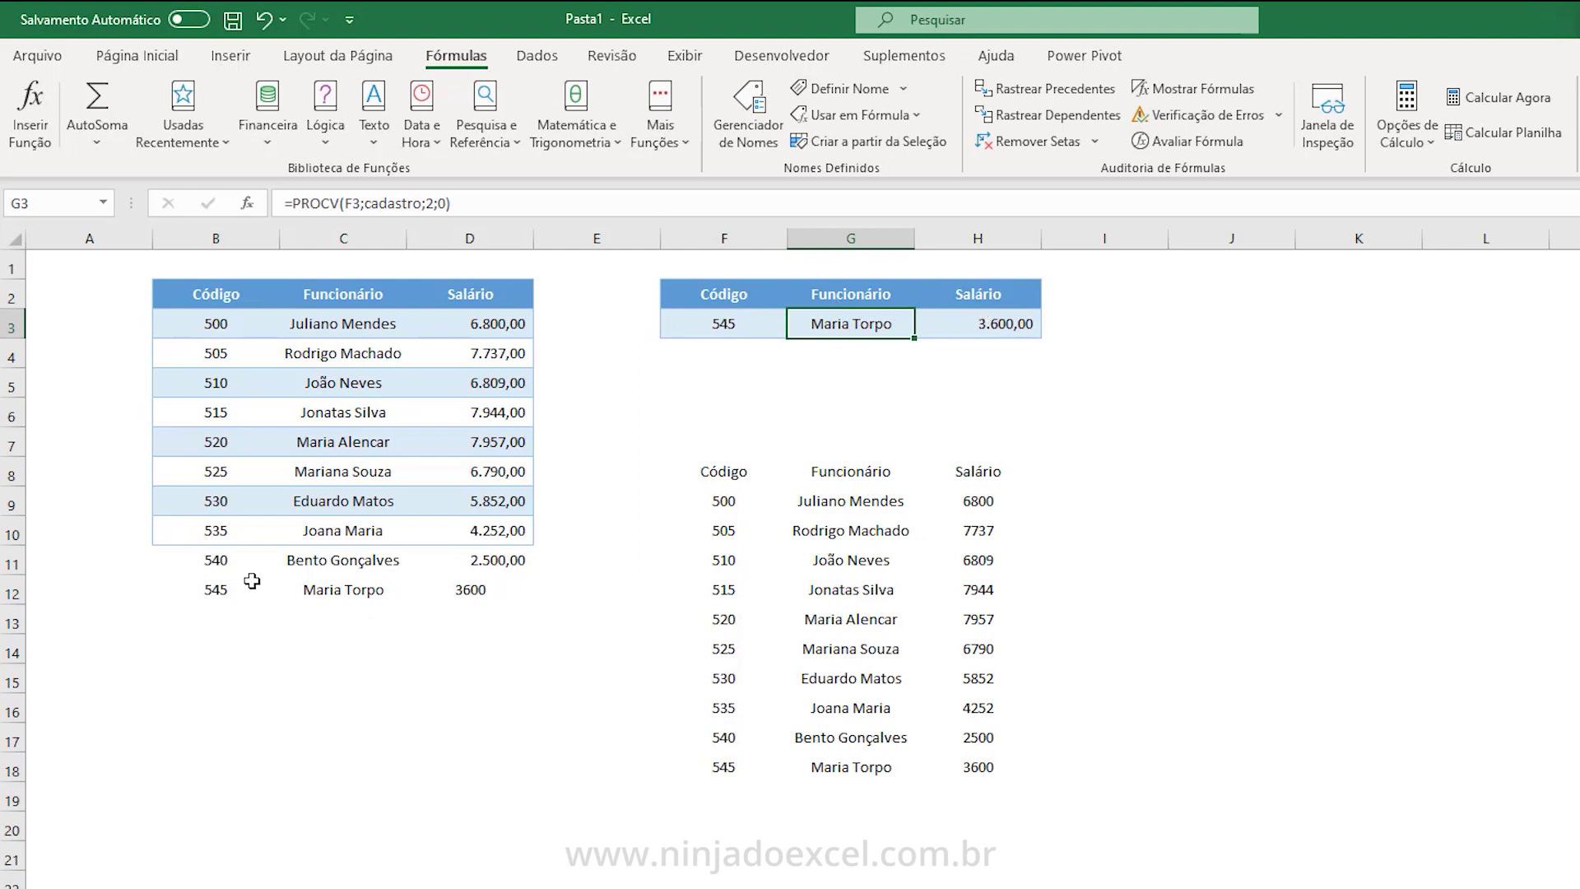
# Delete the helper DESLOC formula in F8 so its spilled employee list disappears.
pyautogui.click(210, 305)
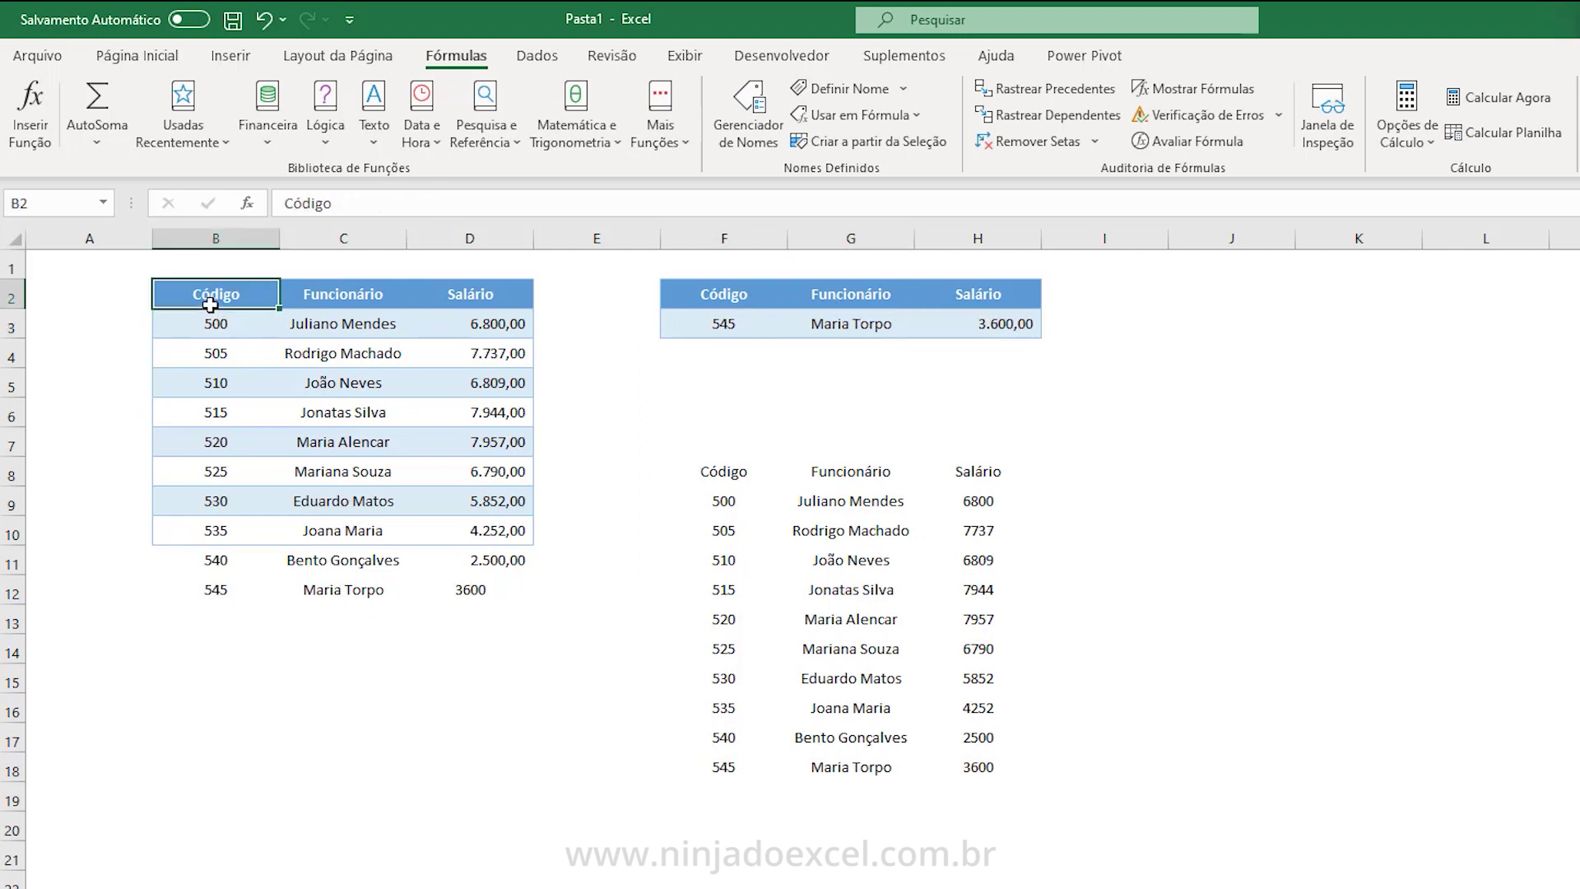
pyautogui.click(710, 483)
pyautogui.press('Delete')
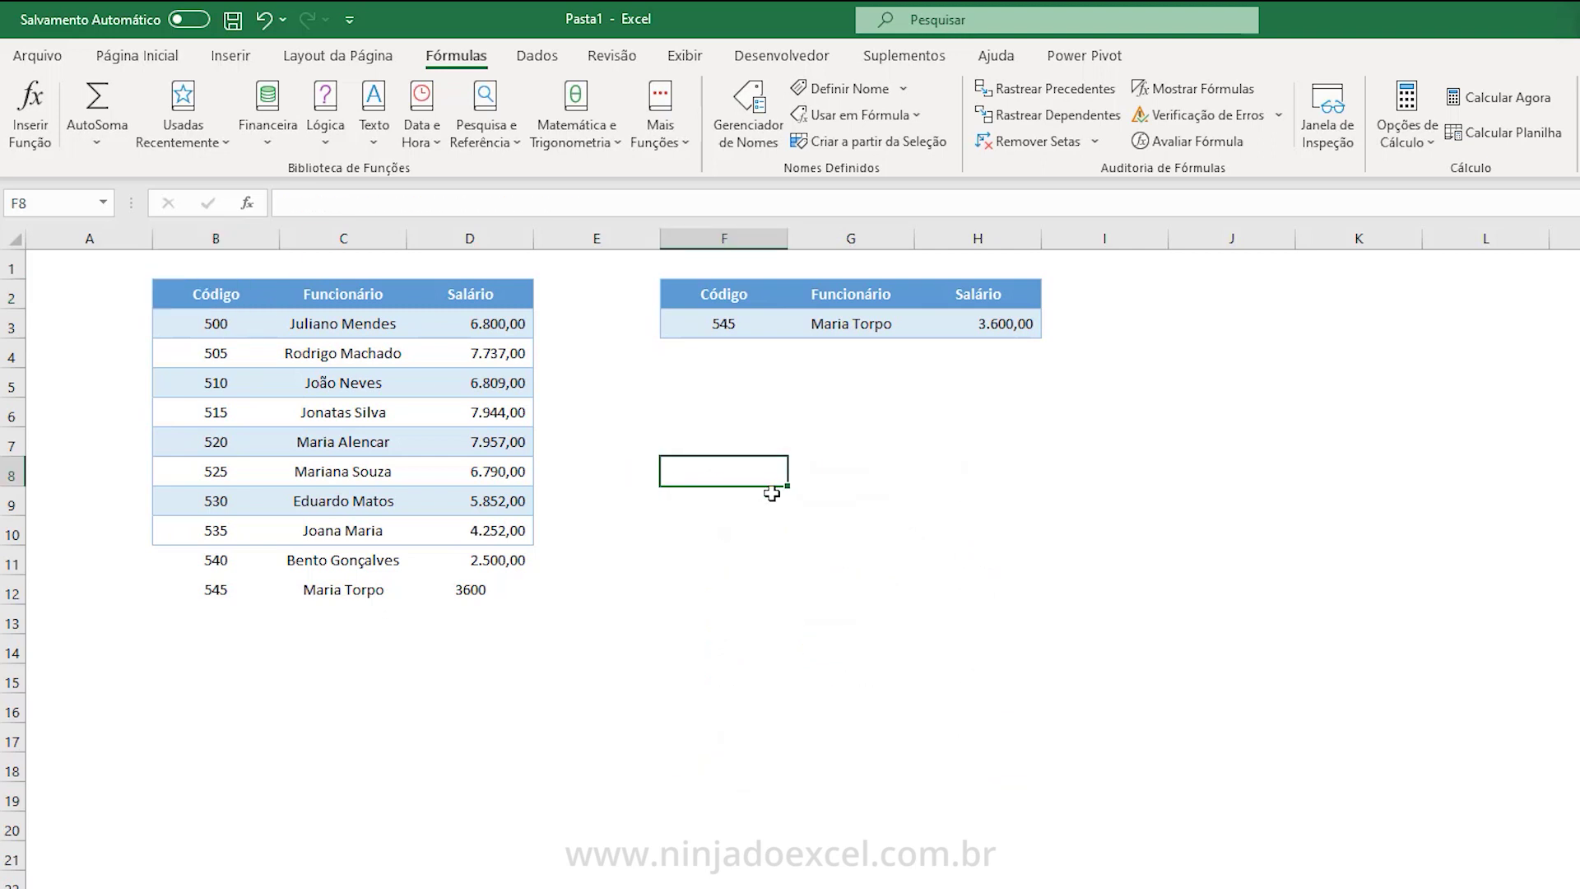
pyautogui.click(198, 291)
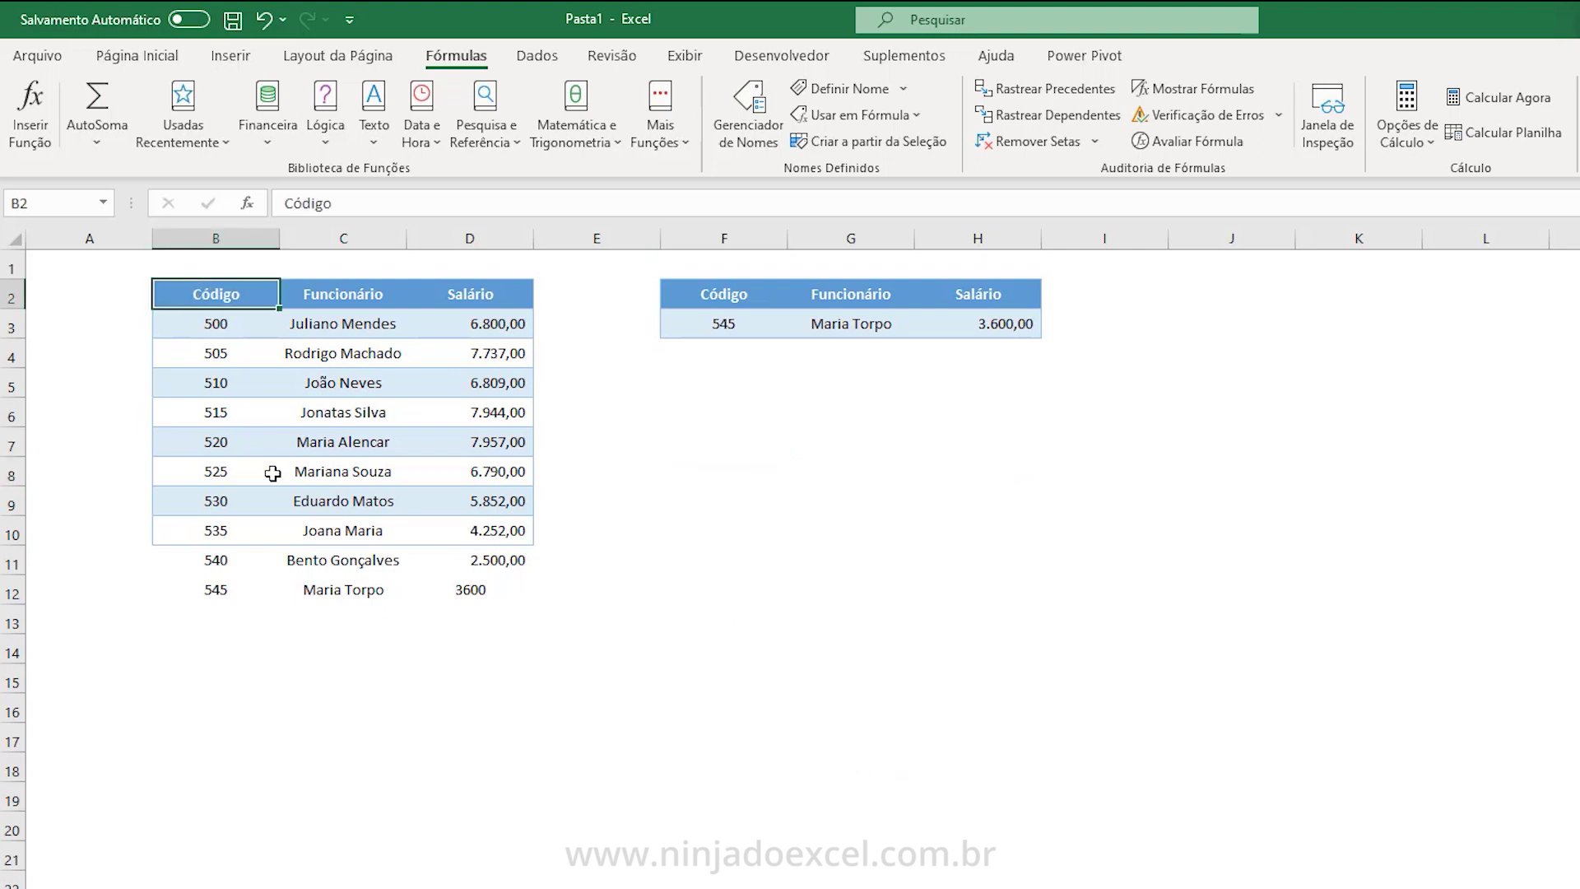
pyautogui.moveTo(215, 608); pyautogui.dragTo(467, 838)
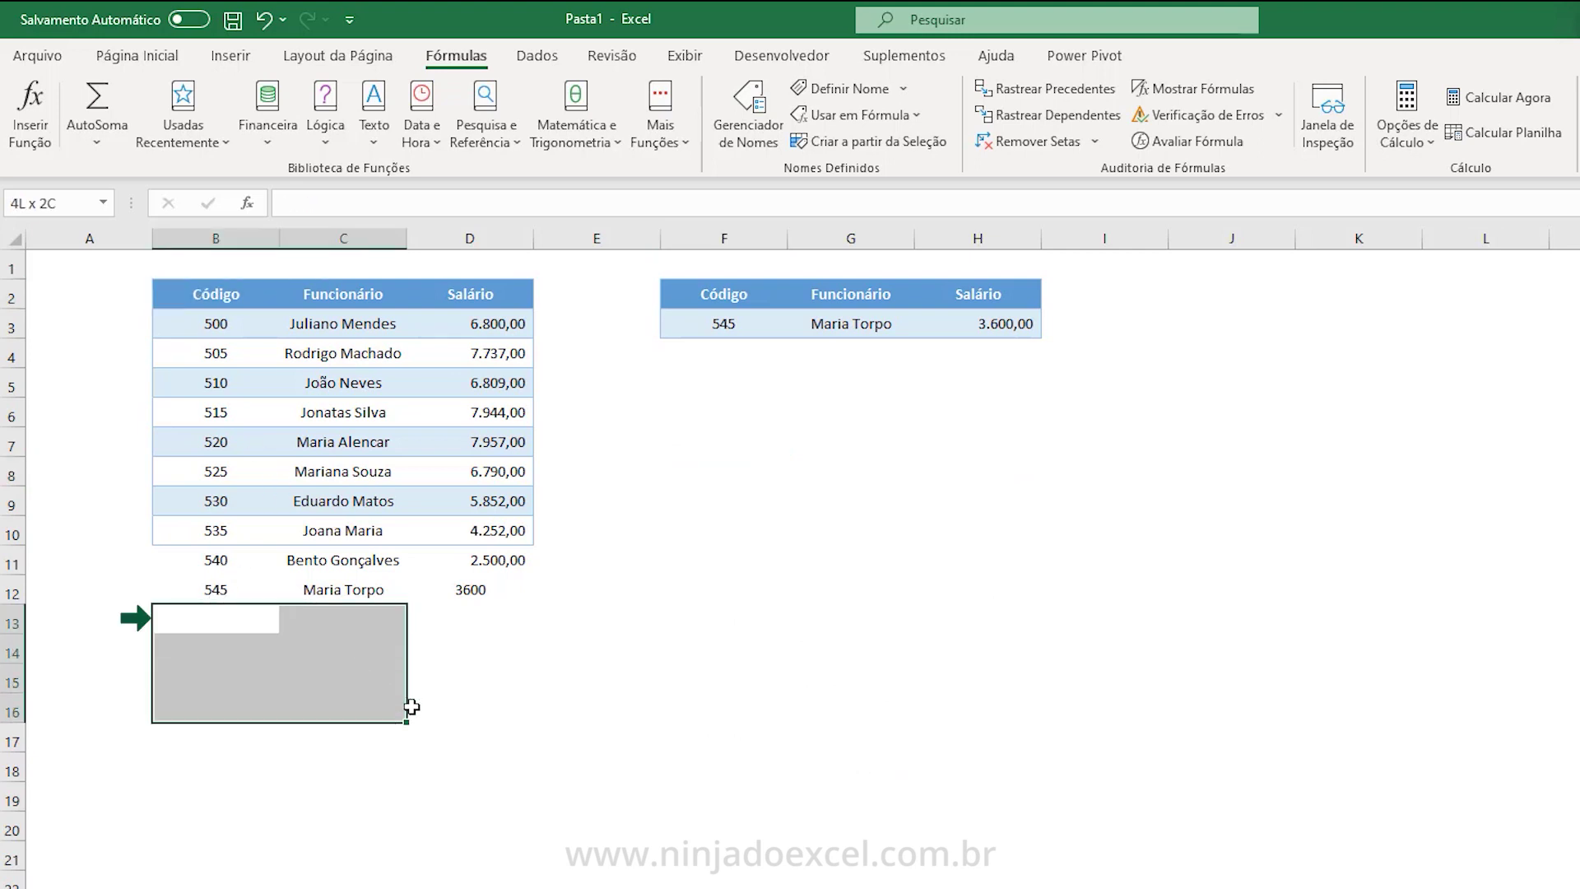
pyautogui.click(735, 324)
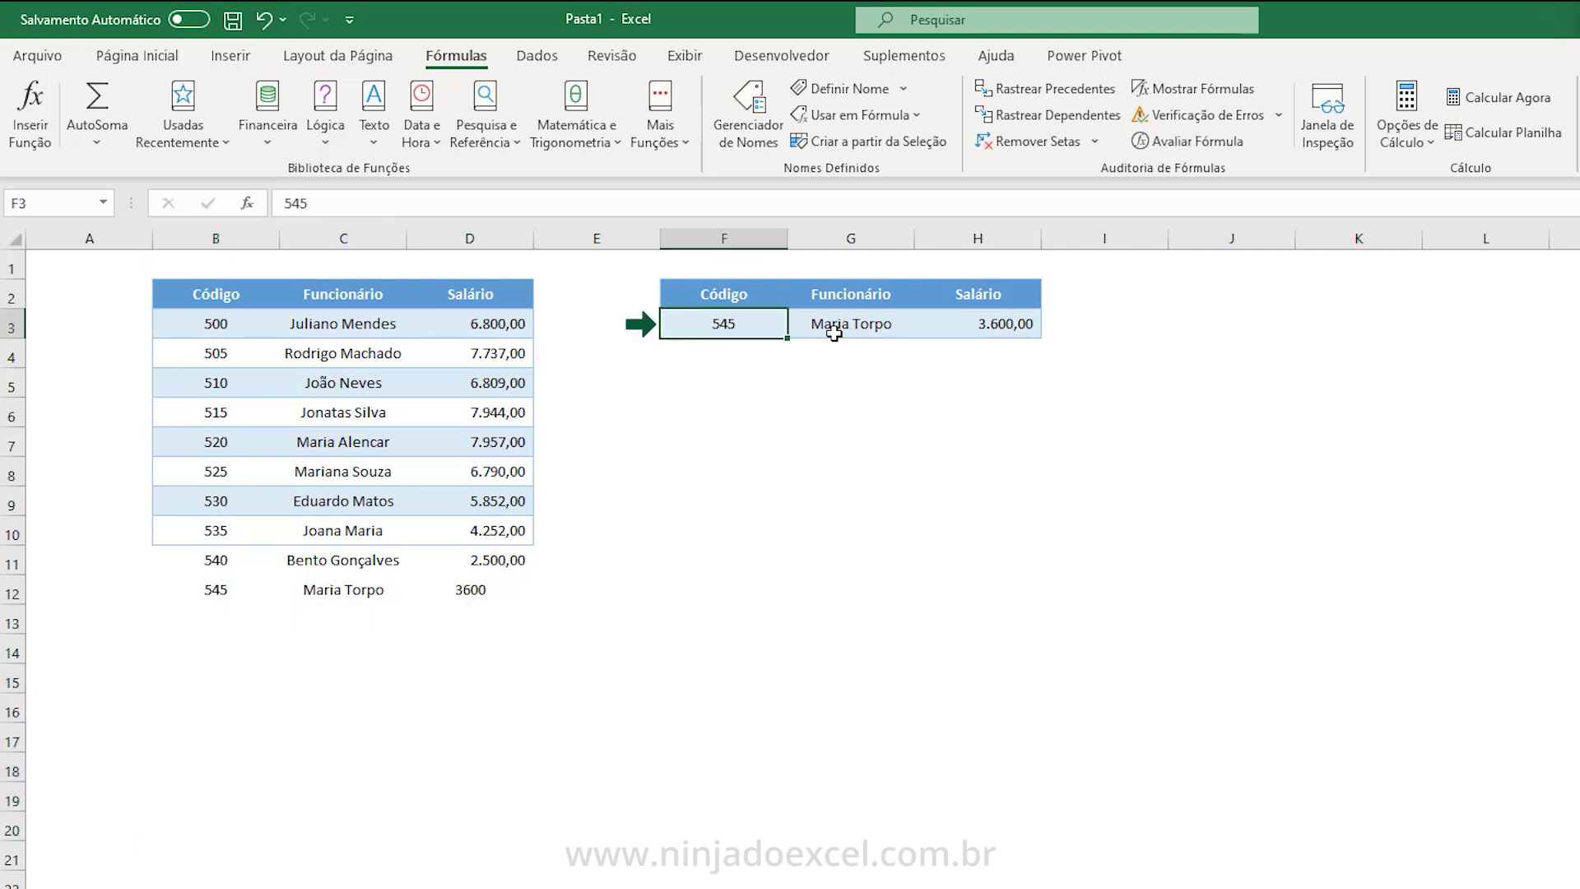
pyautogui.click(137, 55)
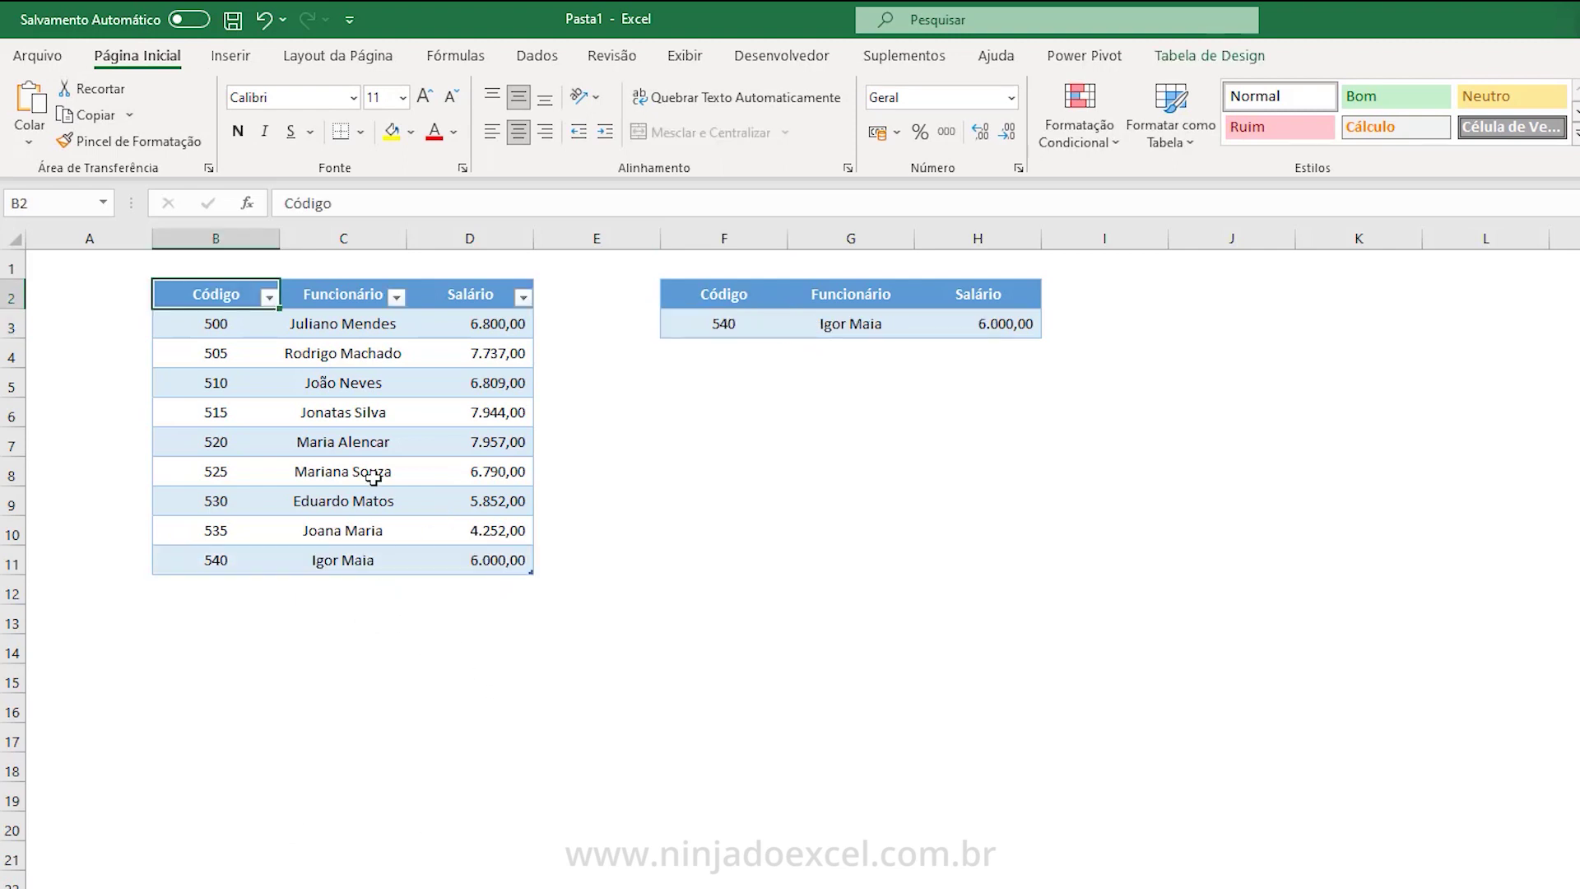
pyautogui.click(373, 477)
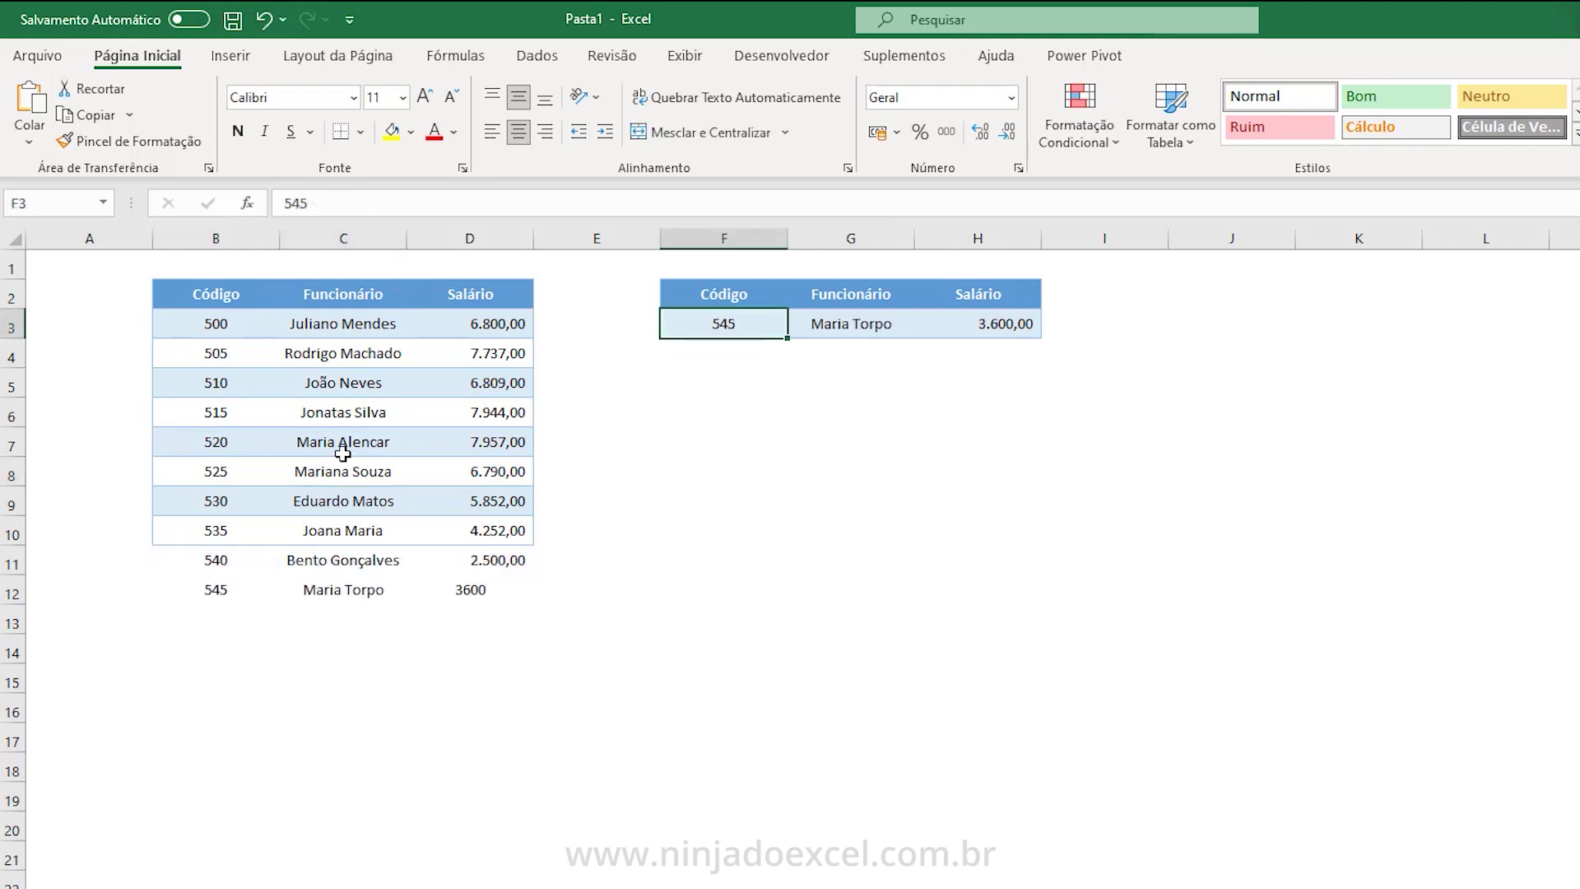
pyautogui.click(229, 298)
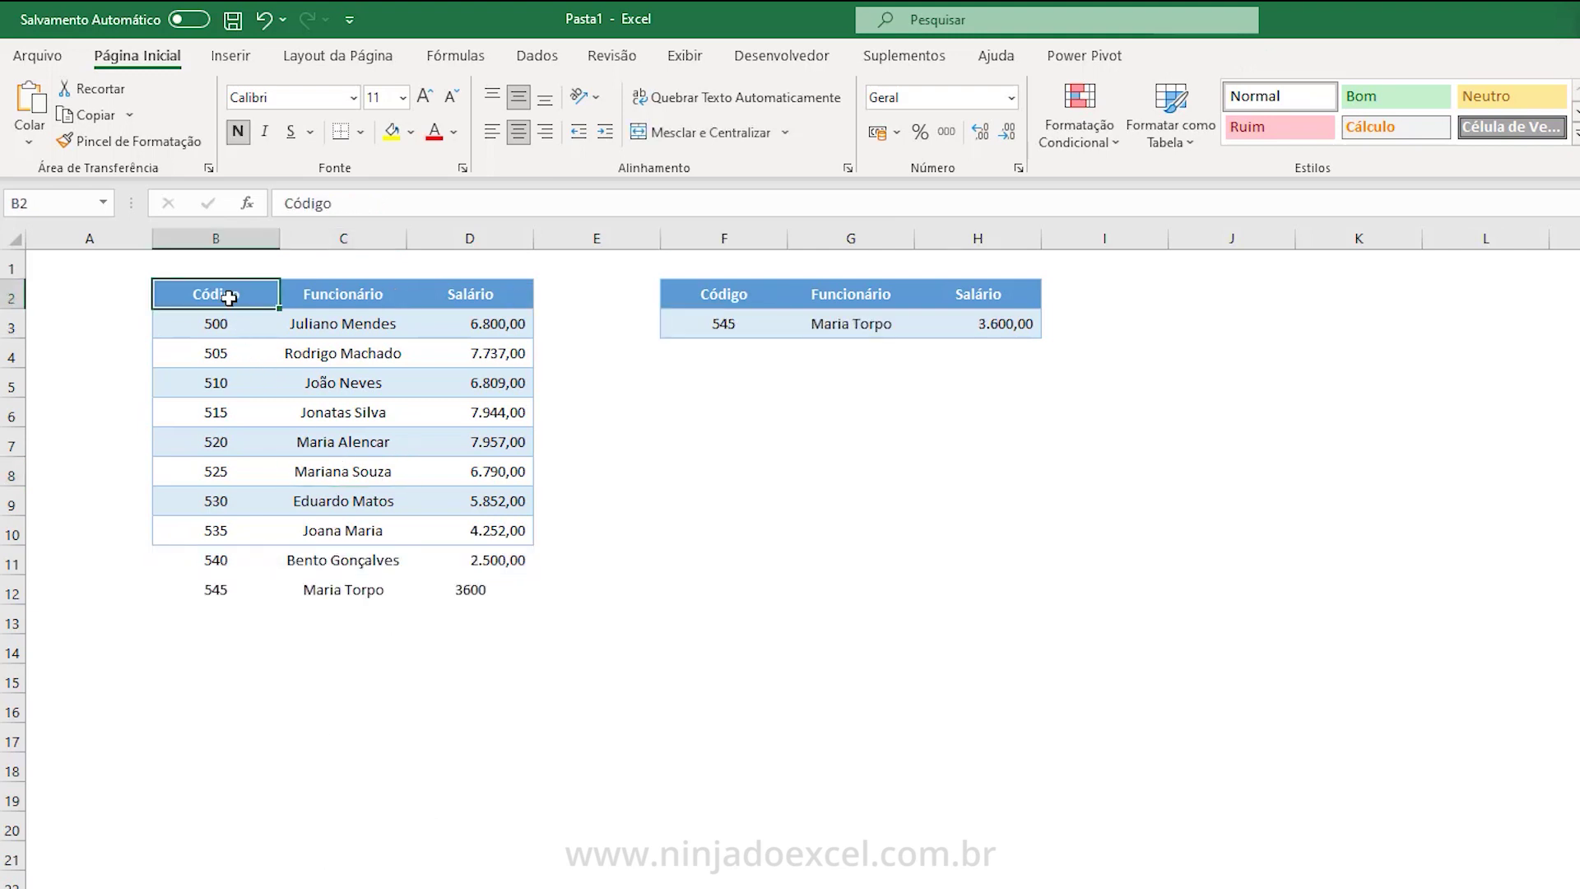